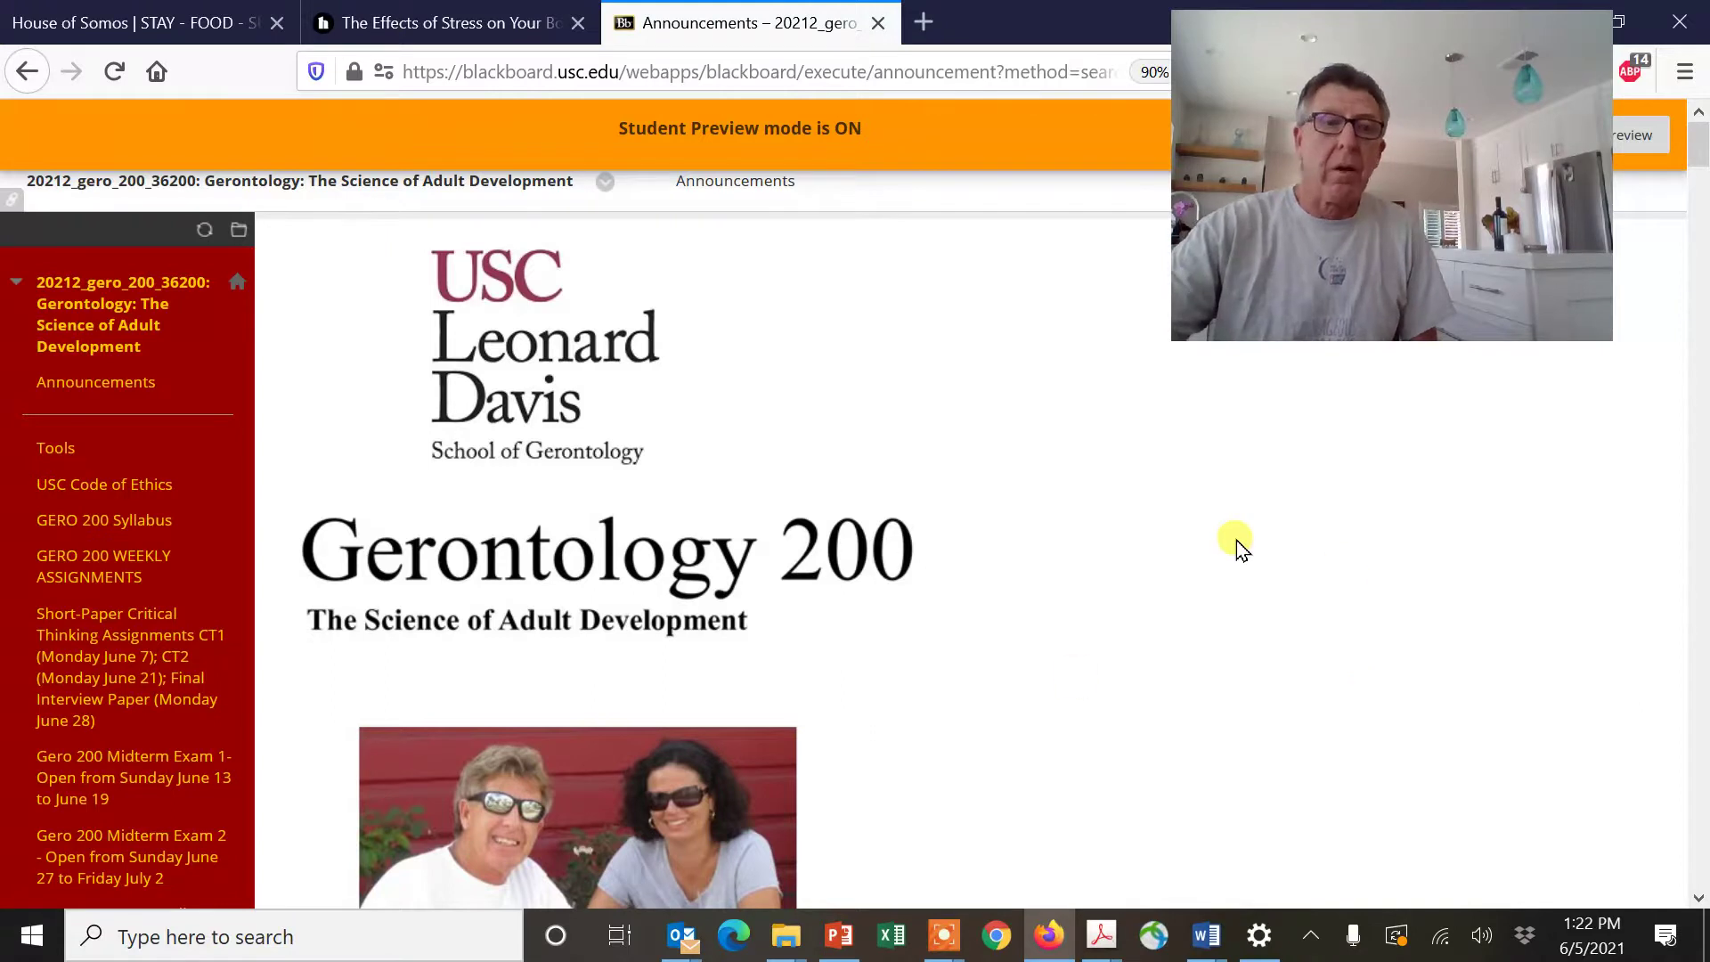
Open the Short-Paper Critical Thinking Assignments page and read through the Assignment 1 directions.
left_click(121, 654)
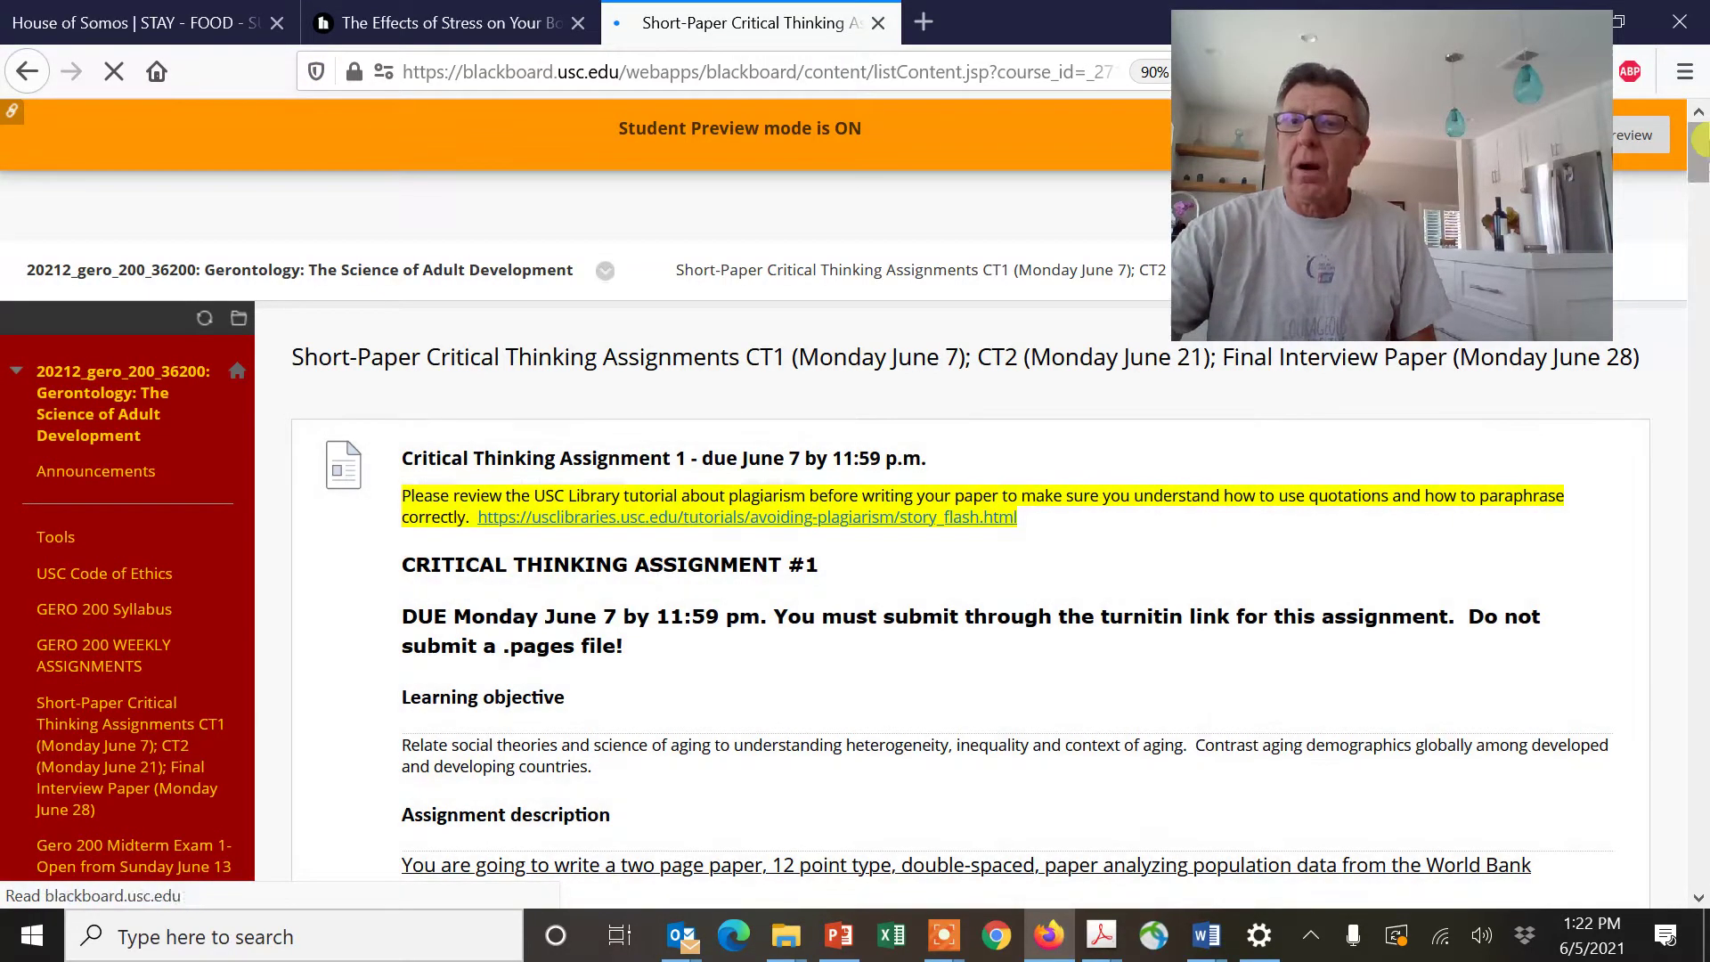
mouse_move(1700, 142)
left_mouse_down()
mouse_move(1700, 170)
mouse_move(1701, 147)
left_mouse_up()
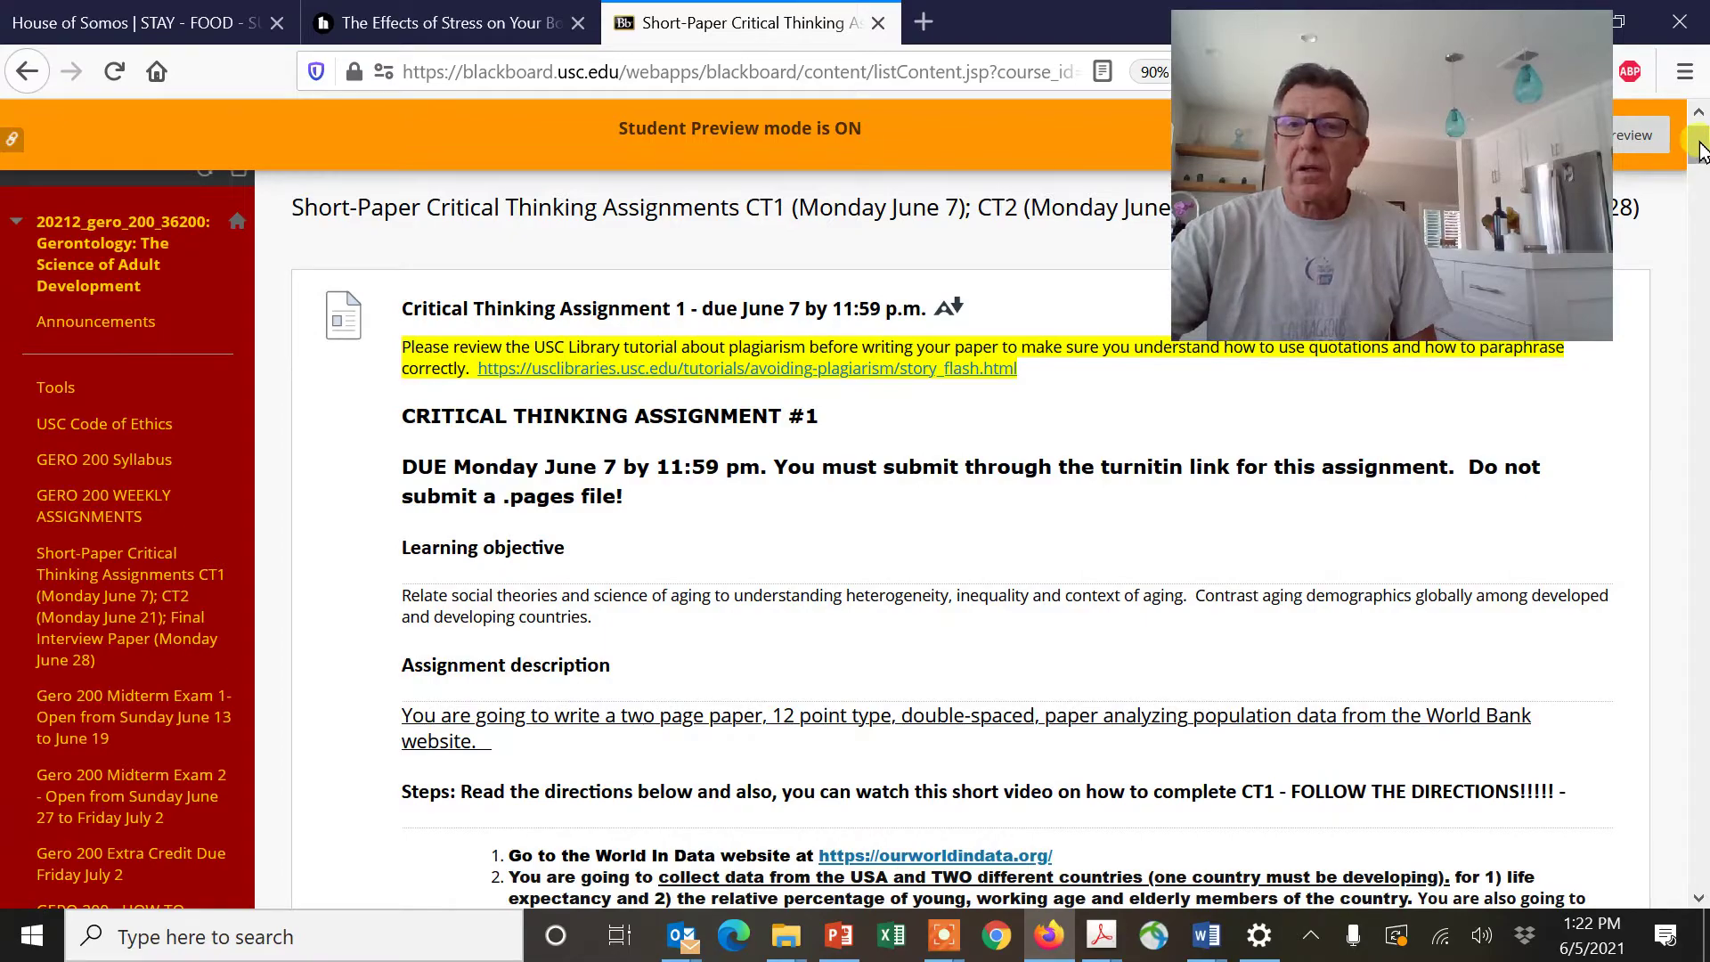
left_click_drag(1701, 152, 1703, 298)
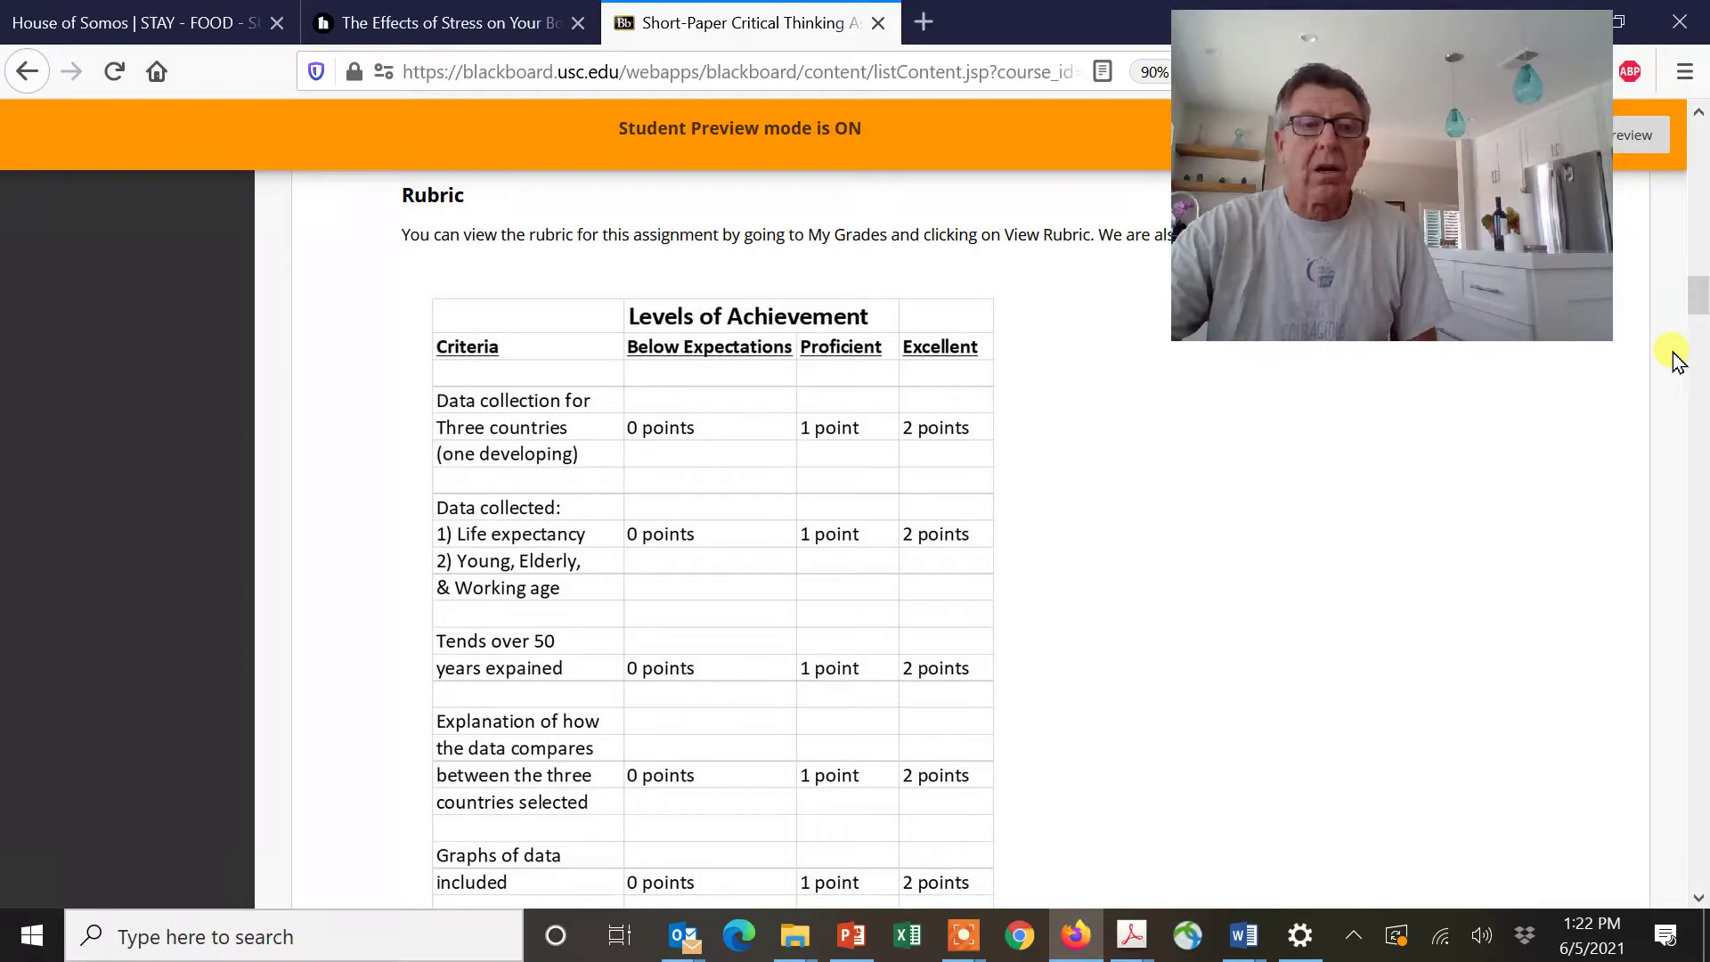
left_click_drag(1700, 303, 1700, 183)
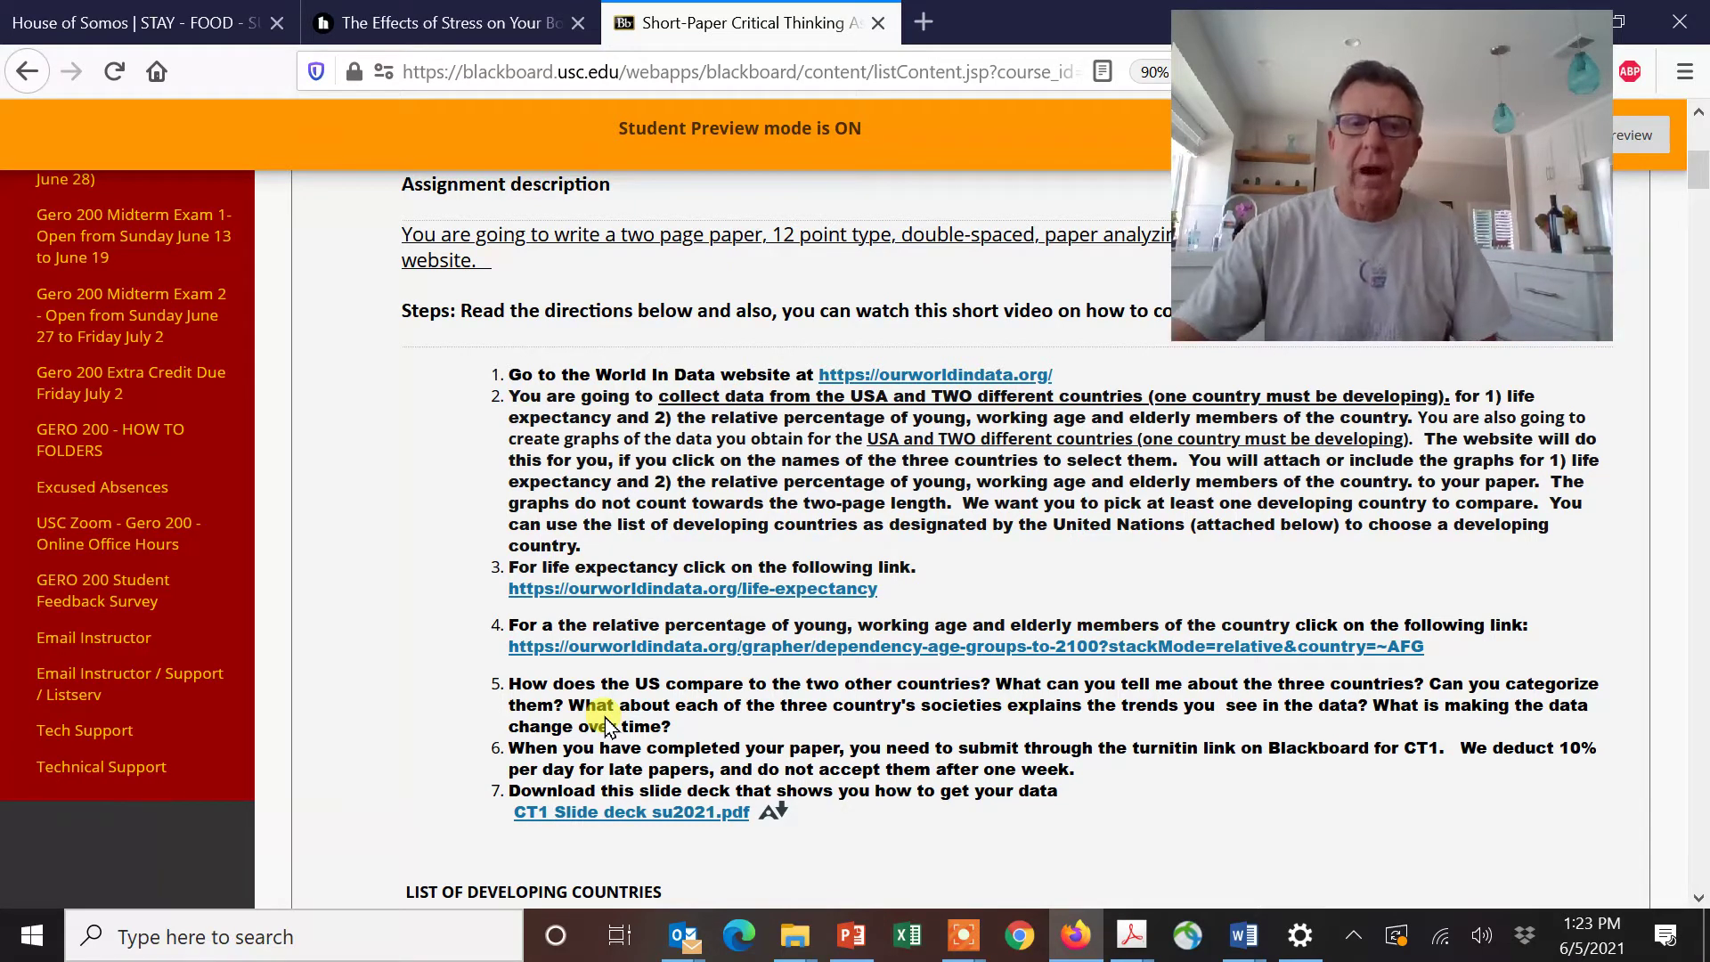
Open the ourworldindata.org life-expectancy link and scroll to the 2019 world life expectancy map.
left_click(822, 592)
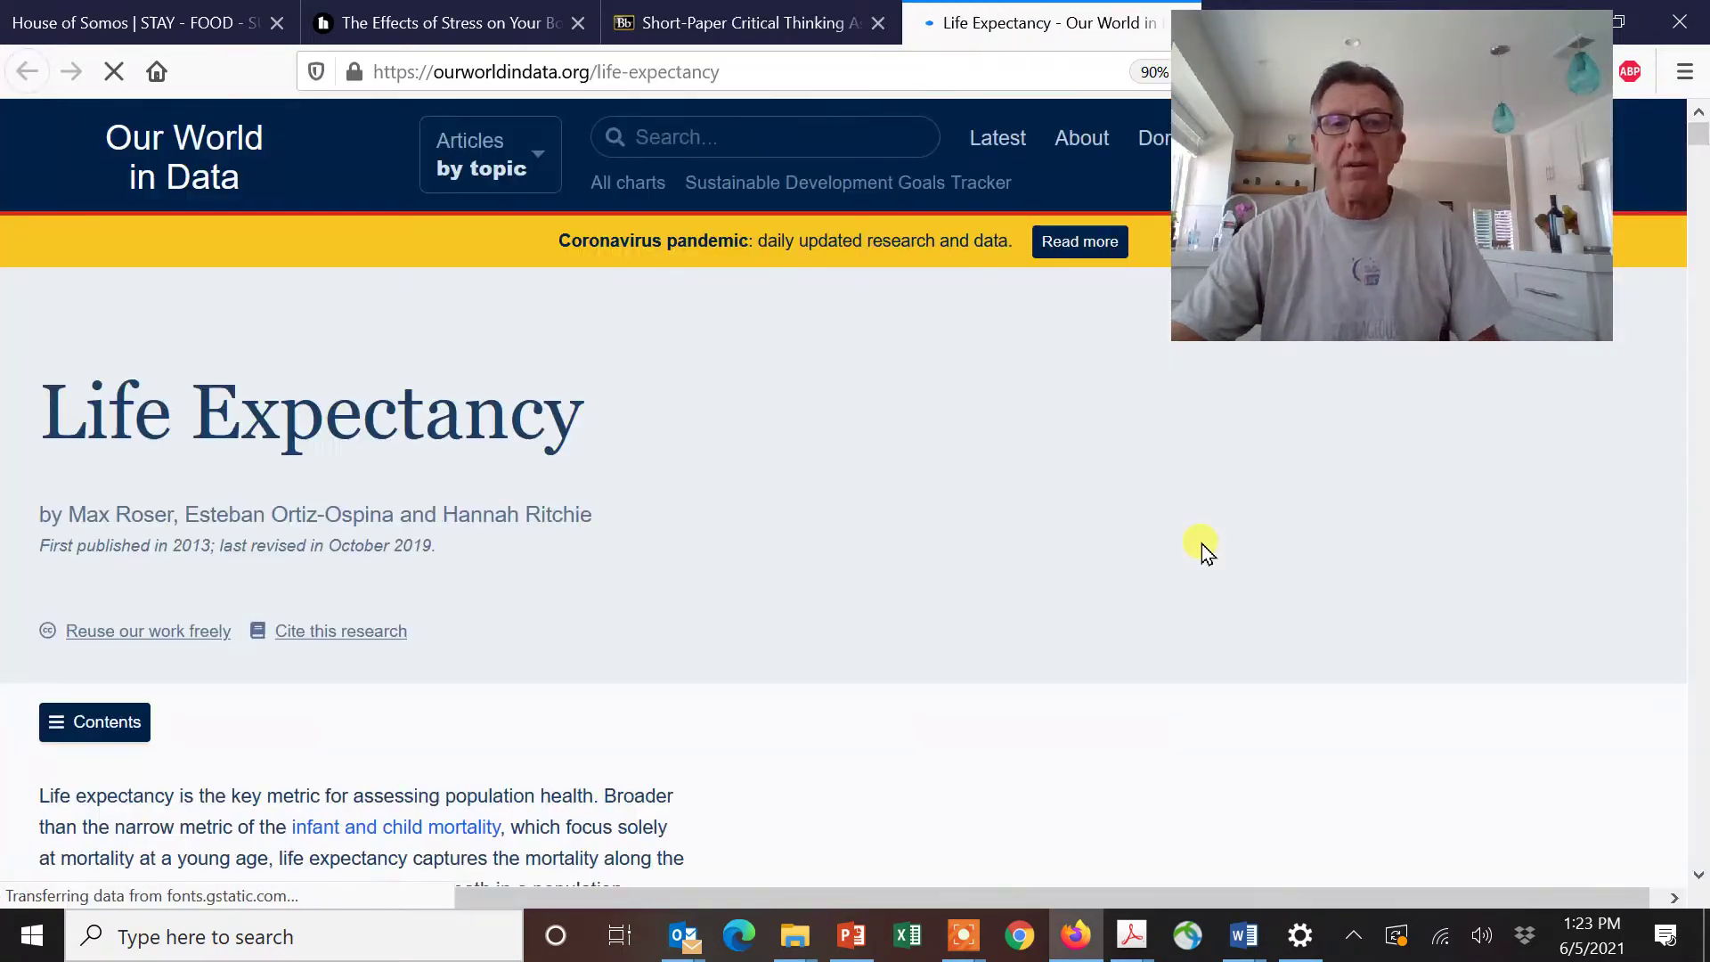
left_click_drag(1461, 69, 1295, 62)
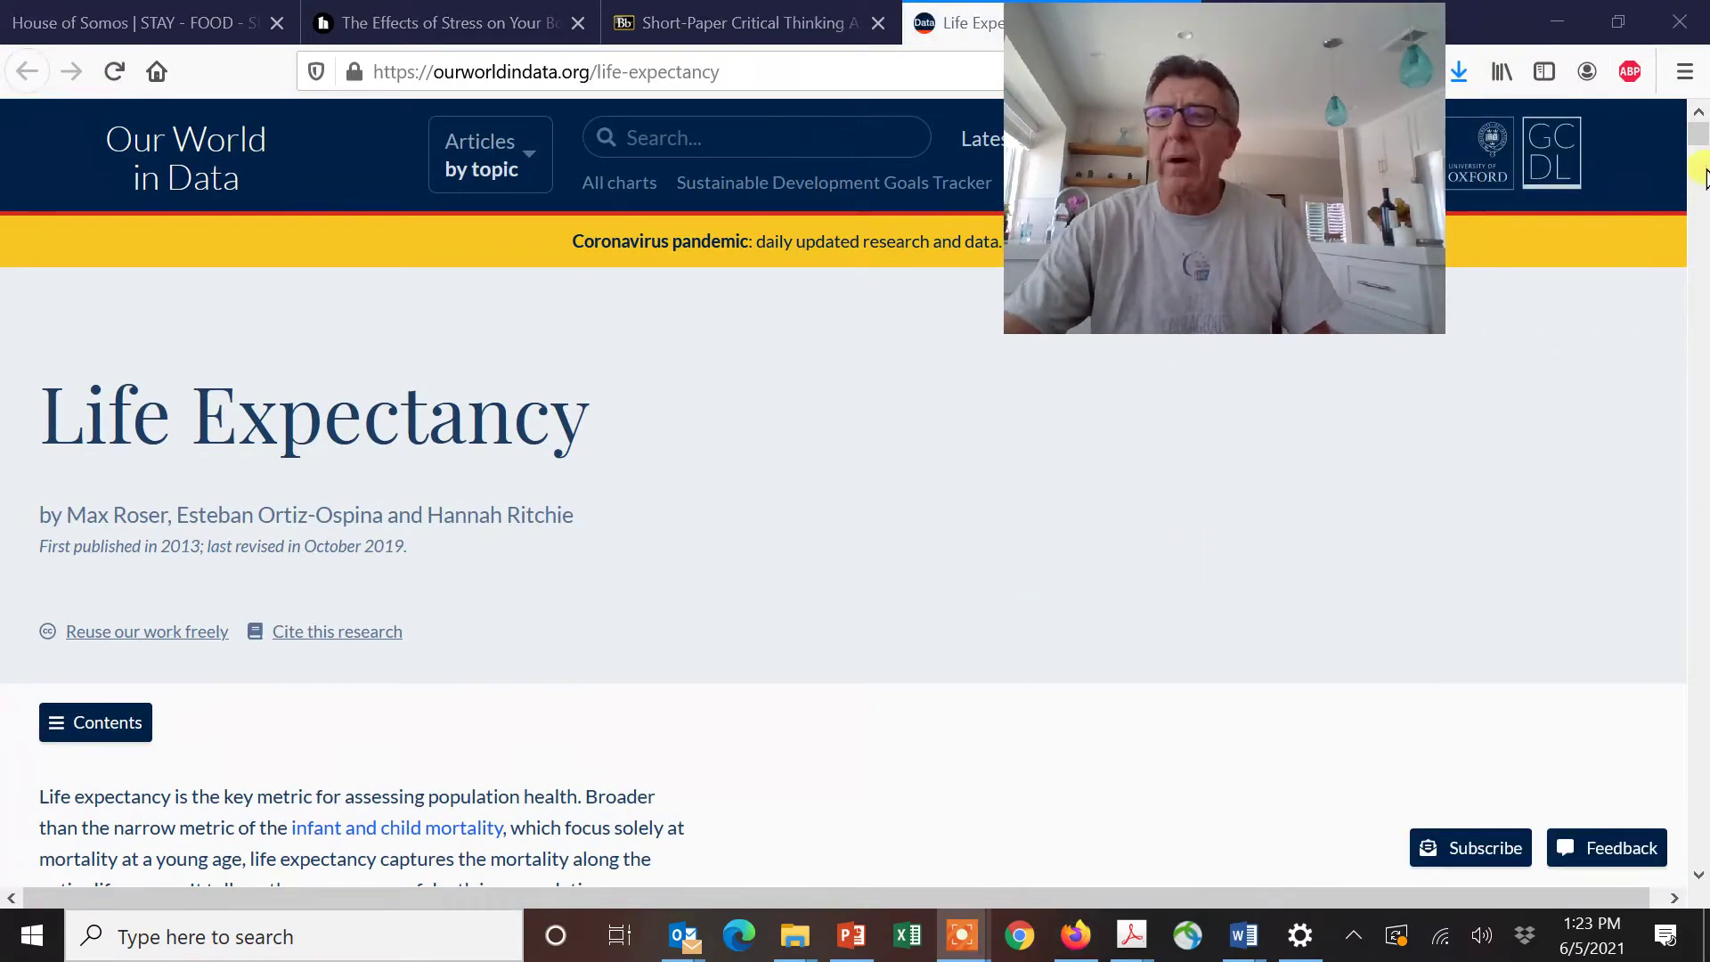
left_click_drag(1701, 143, 1703, 179)
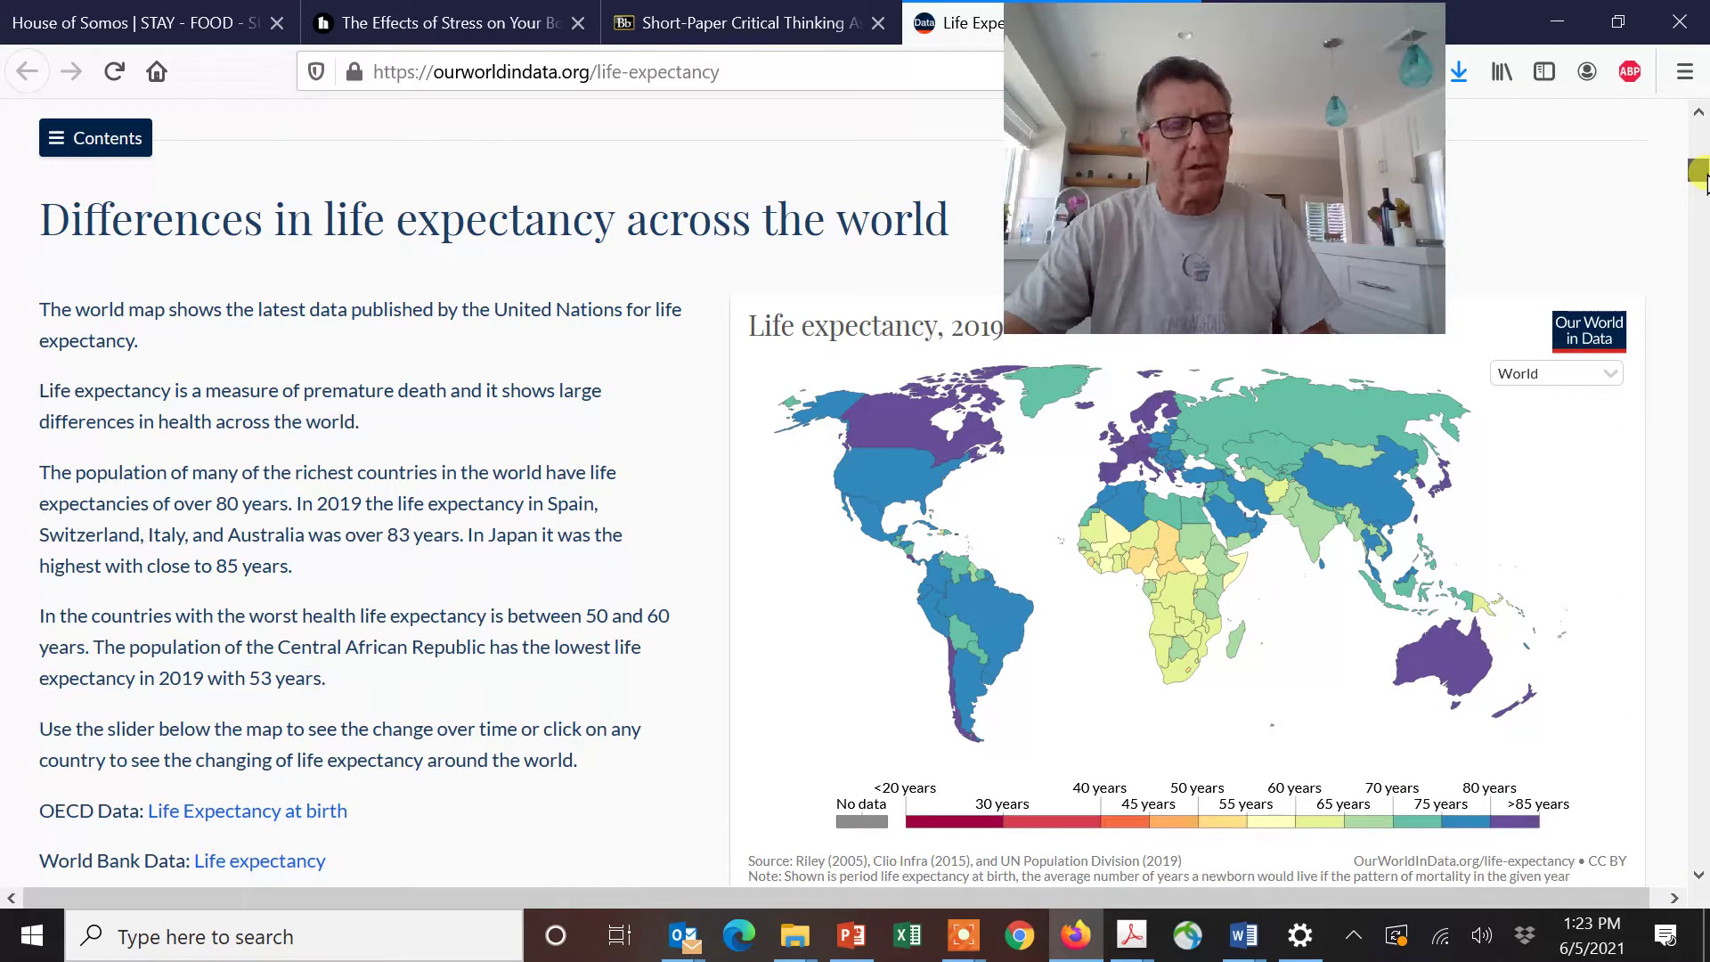
left_click_drag(1703, 183, 1704, 185)
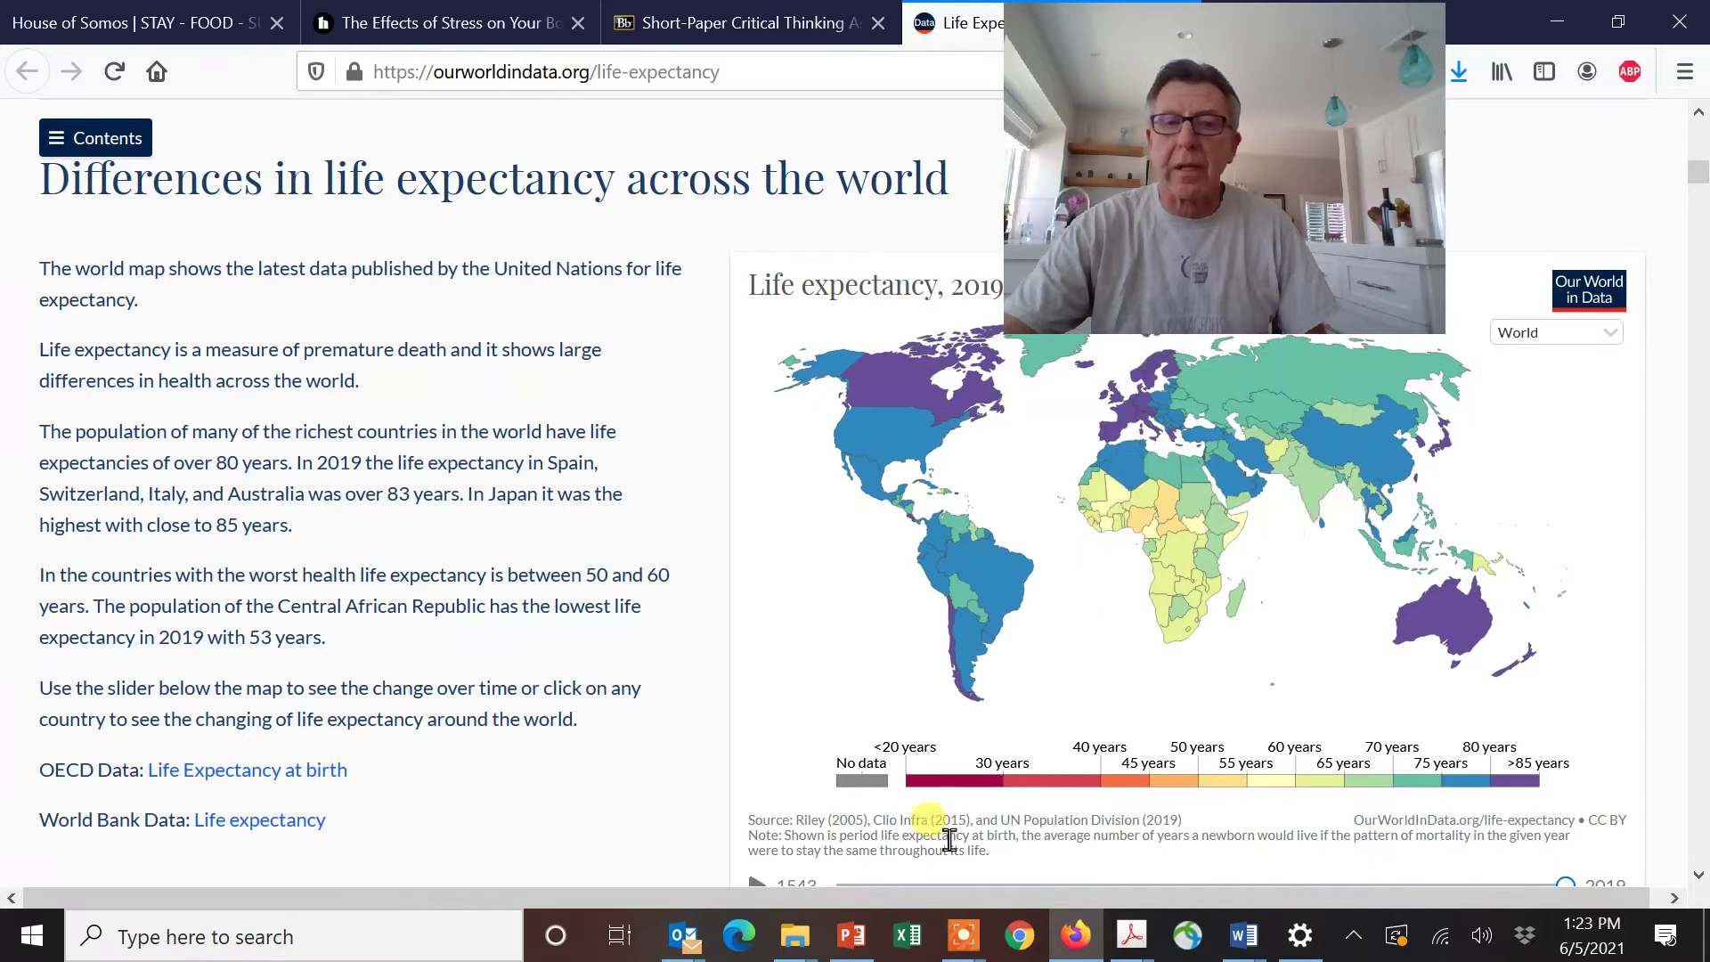
Play the map's timeline animation, then scroll to the 'Life expectancy, 1543 to 2015' chart.
left_click(753, 885)
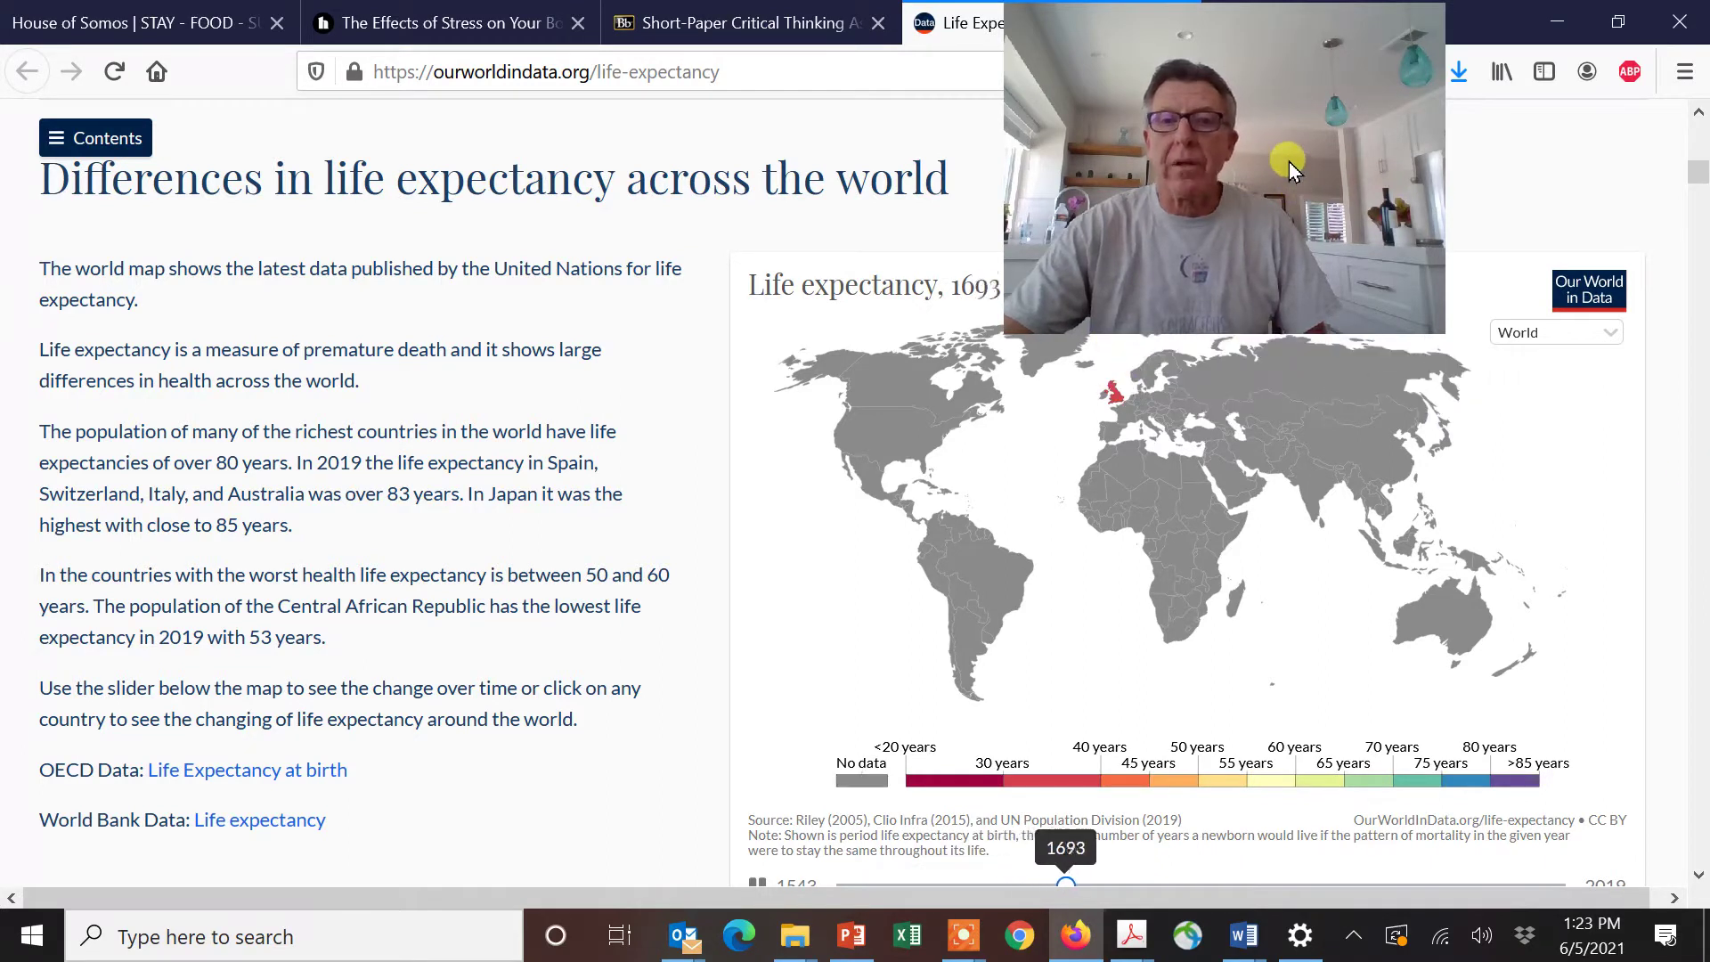
left_click_drag(1290, 162, 1385, 131)
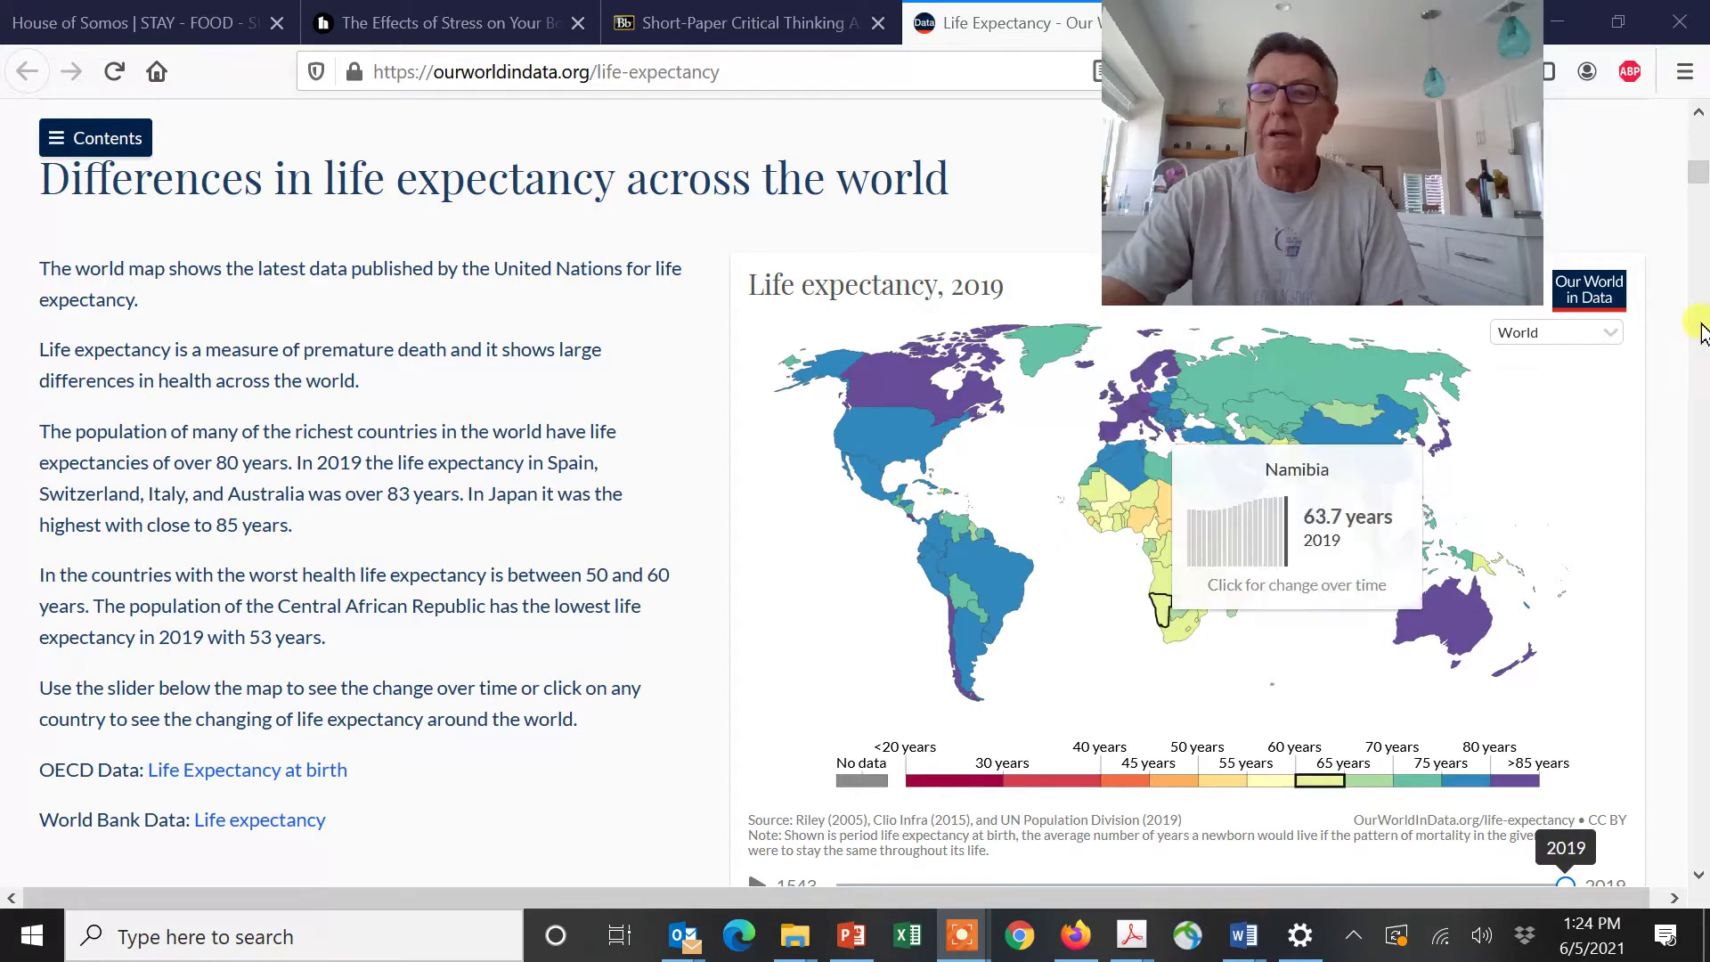
left_click_drag(1698, 178, 1703, 261)
Remove United Kingdom, India, World, South Korea and South Africa, leaving Japan, United States and Ethiopia.
left_click_drag(1466, 187, 628, 216)
left_click_drag(1703, 252, 1703, 253)
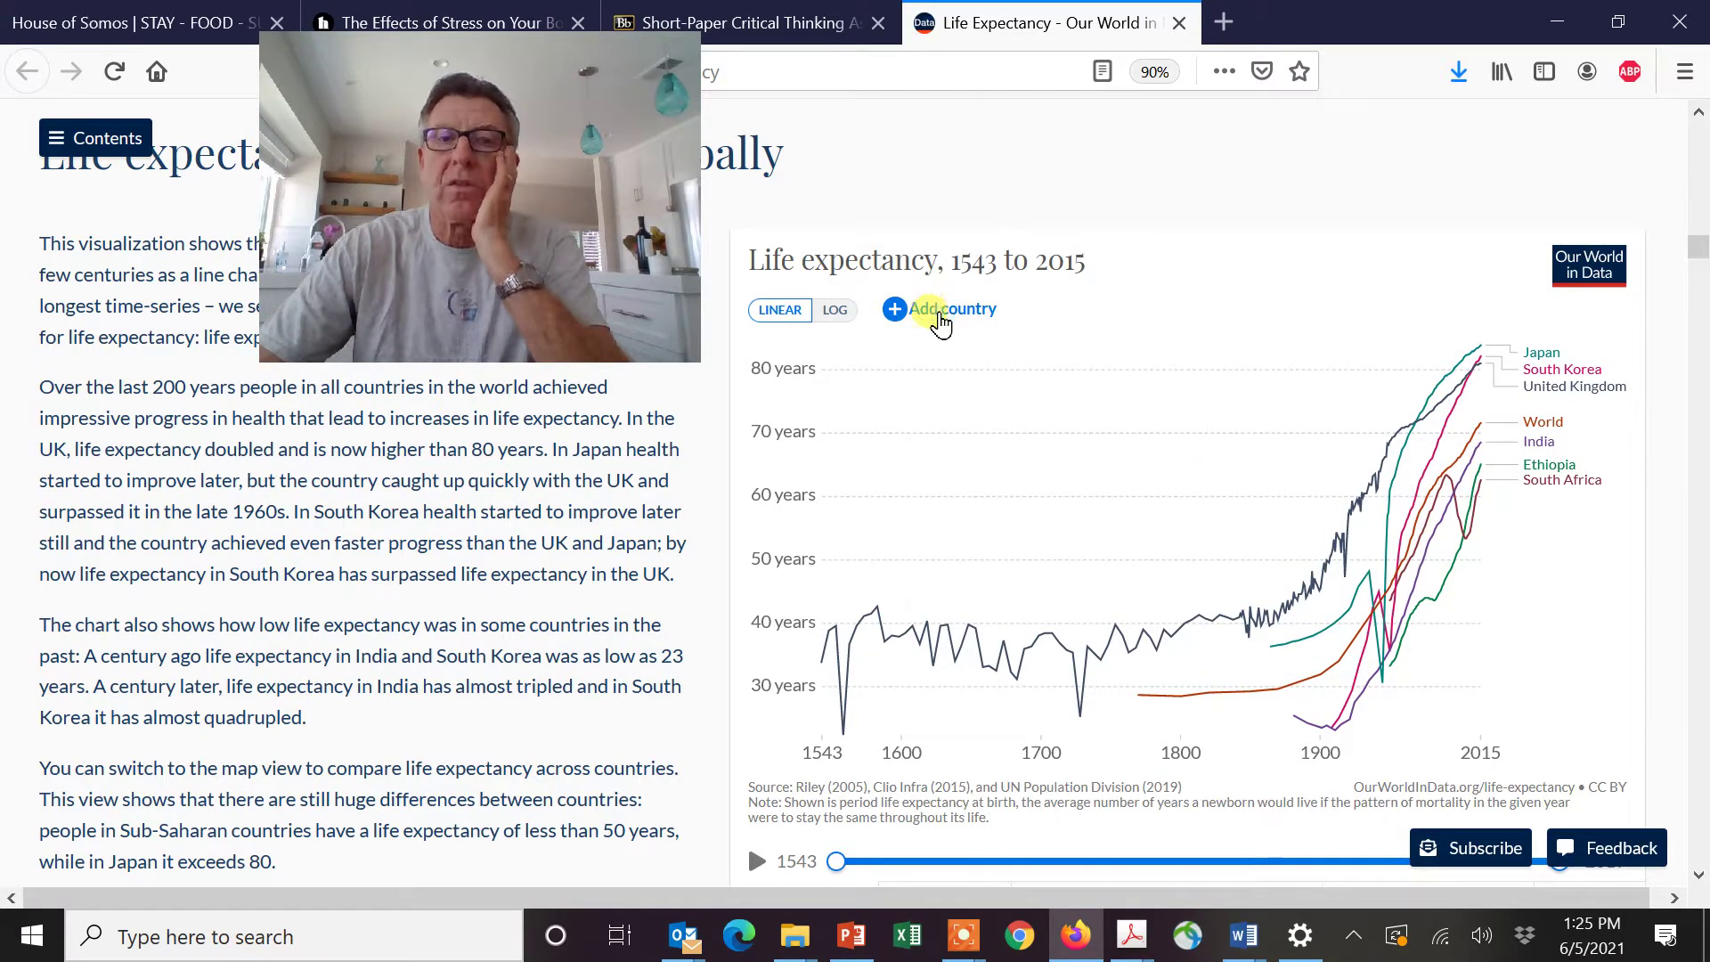
left_click(941, 319)
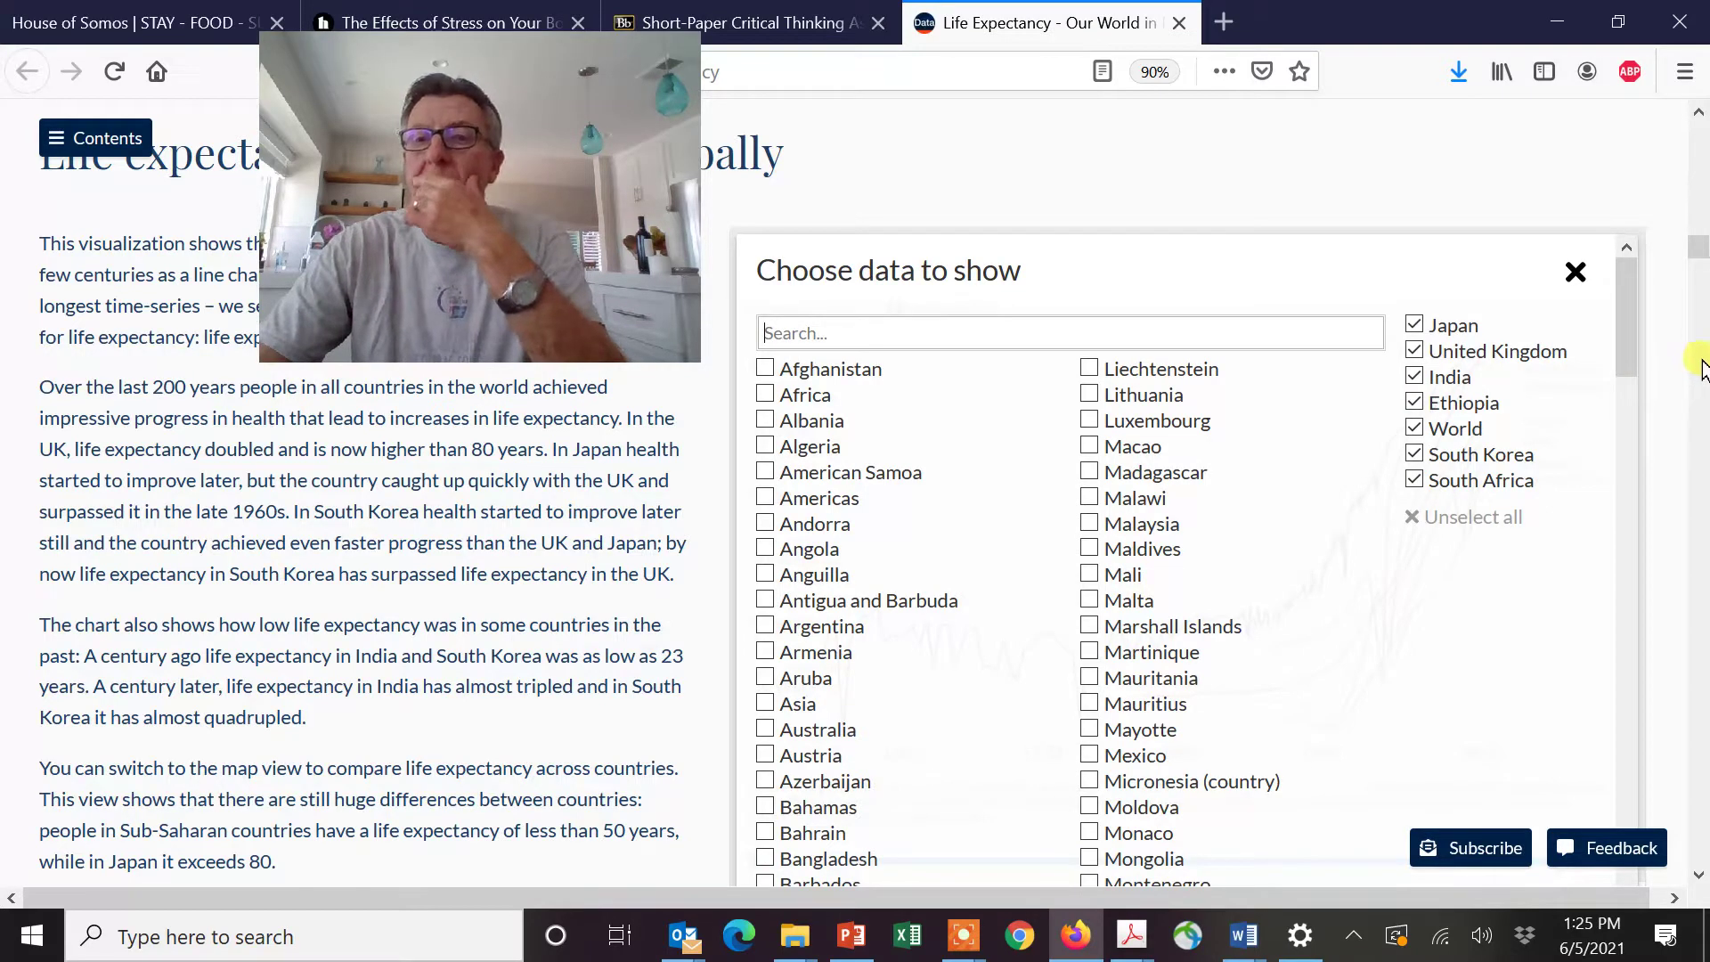
left_click(1414, 354)
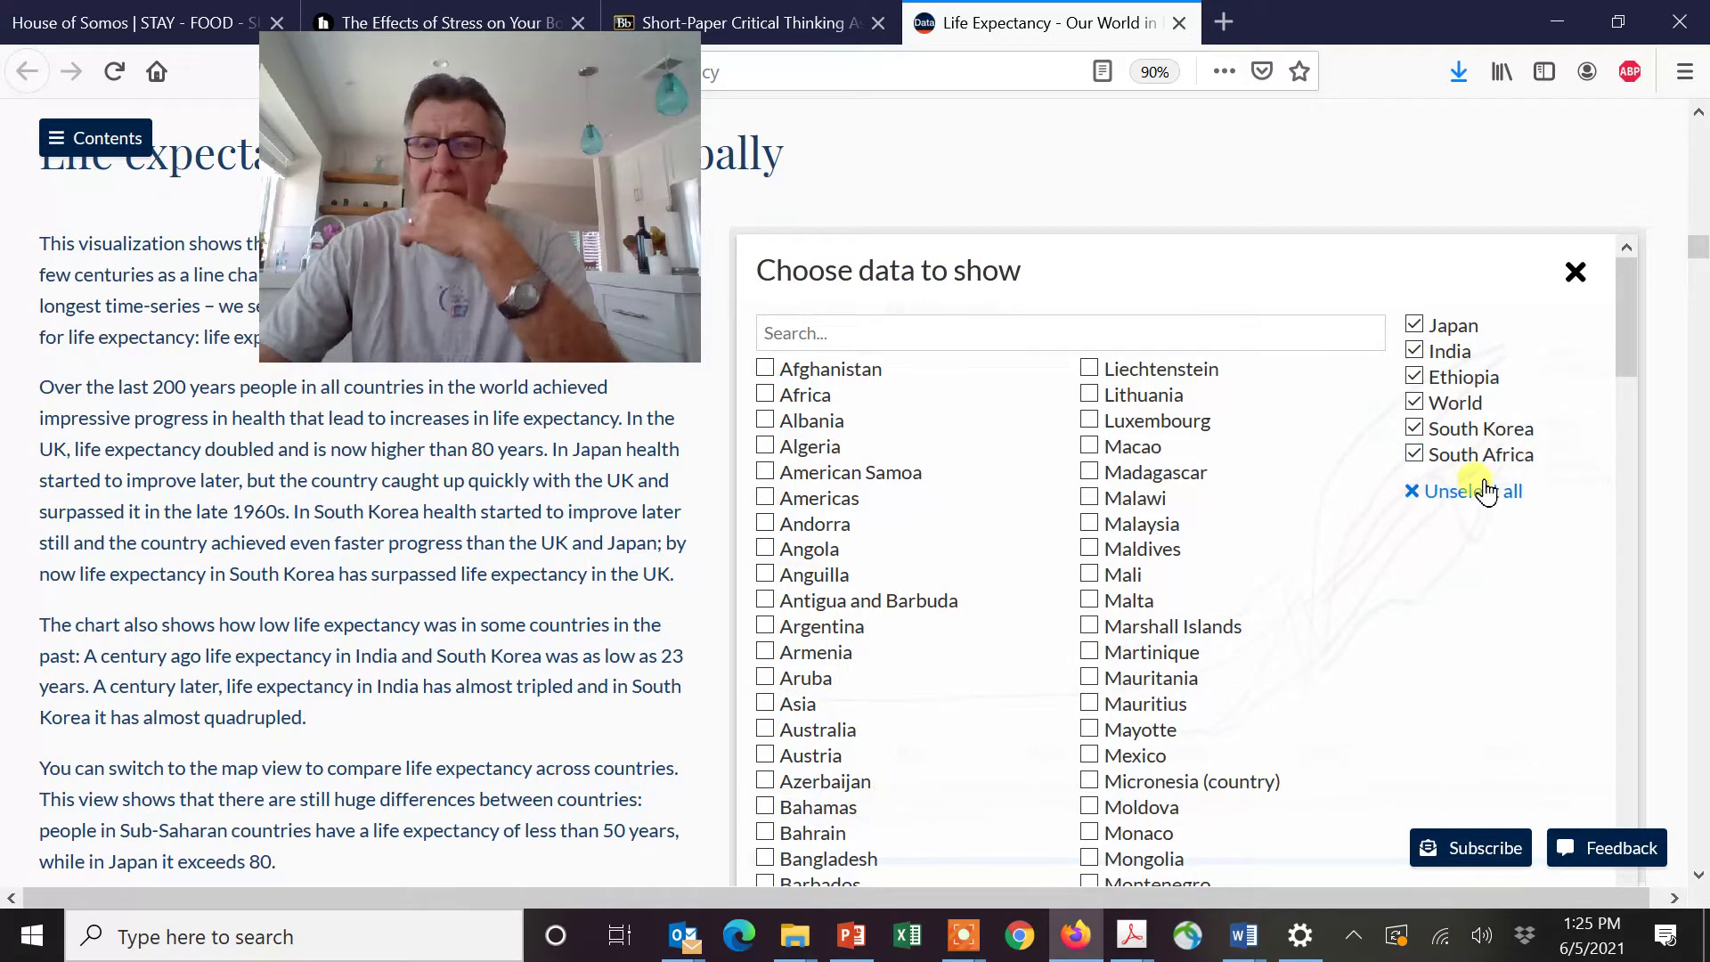
left_click(1415, 353)
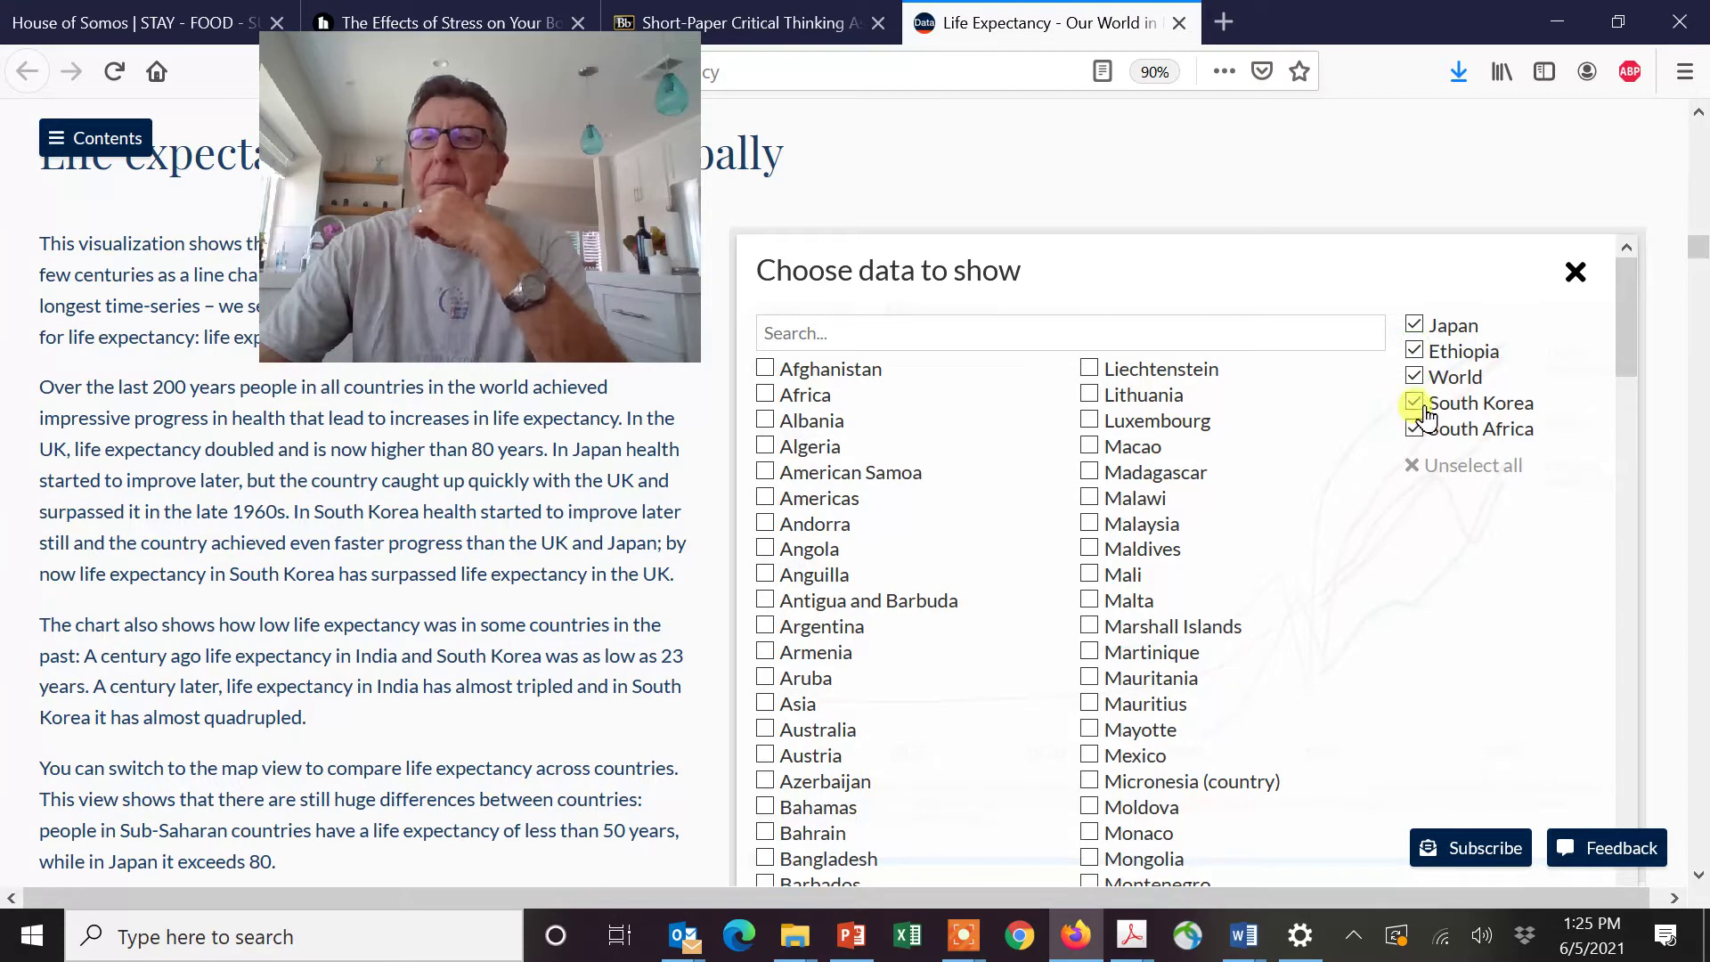
left_click(1415, 382)
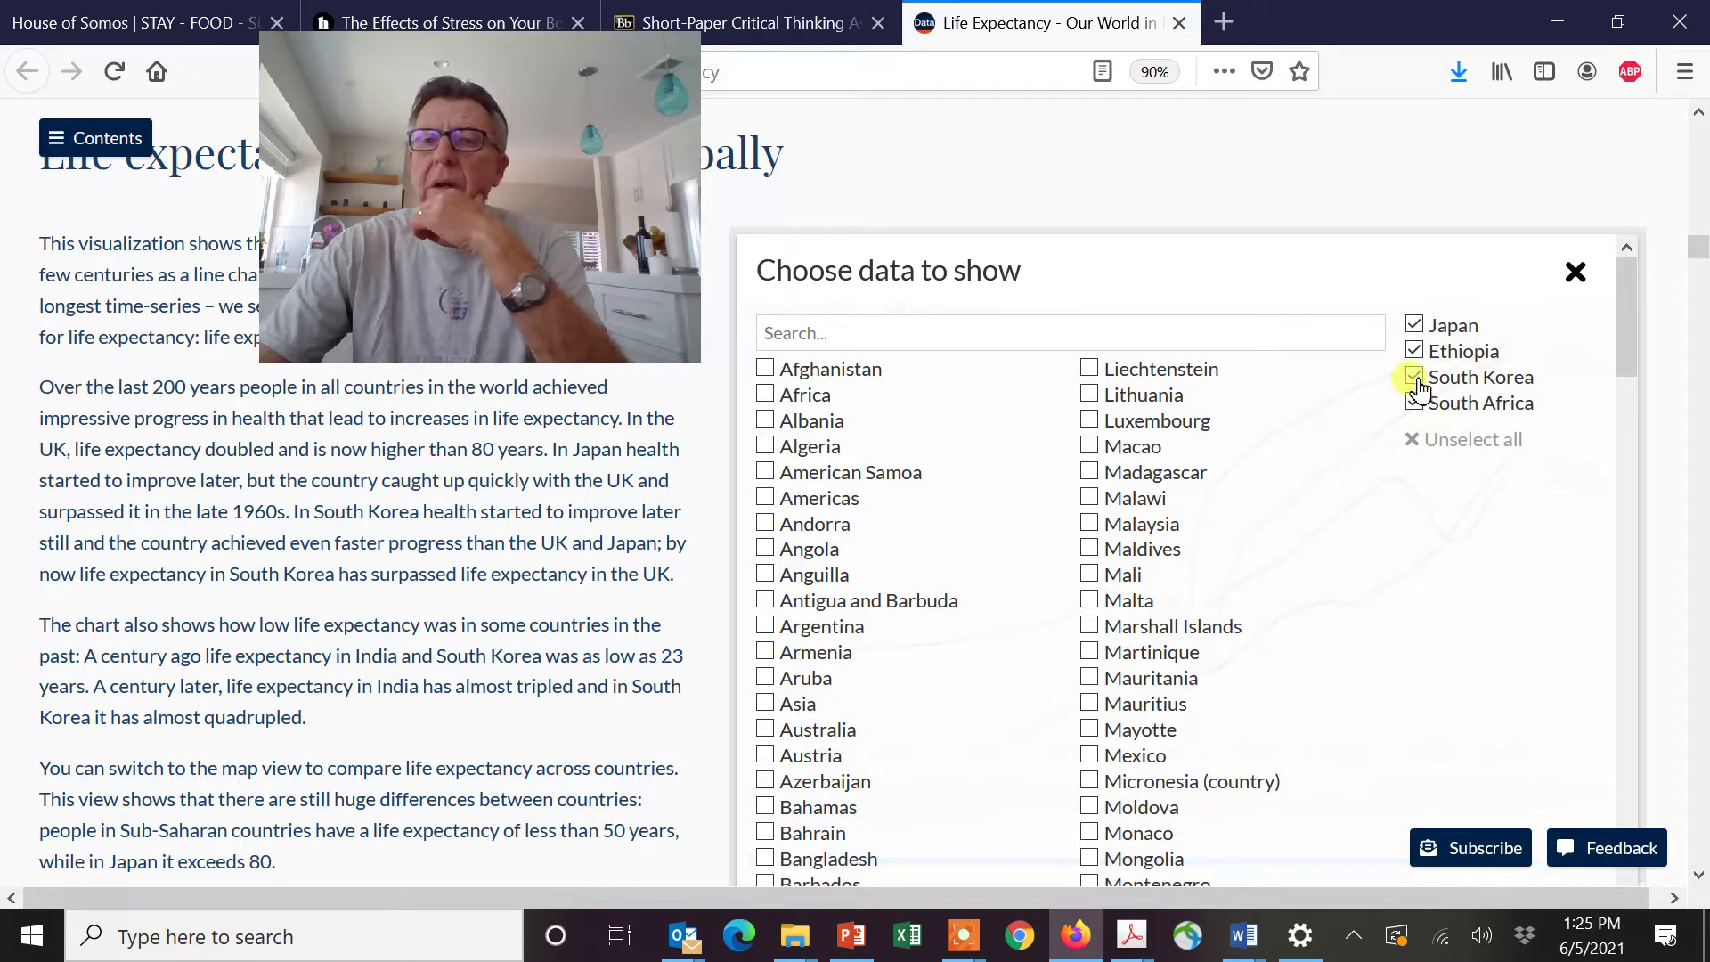
left_click(1416, 381)
left_click(1414, 376)
left_click_drag(1623, 318, 1642, 789)
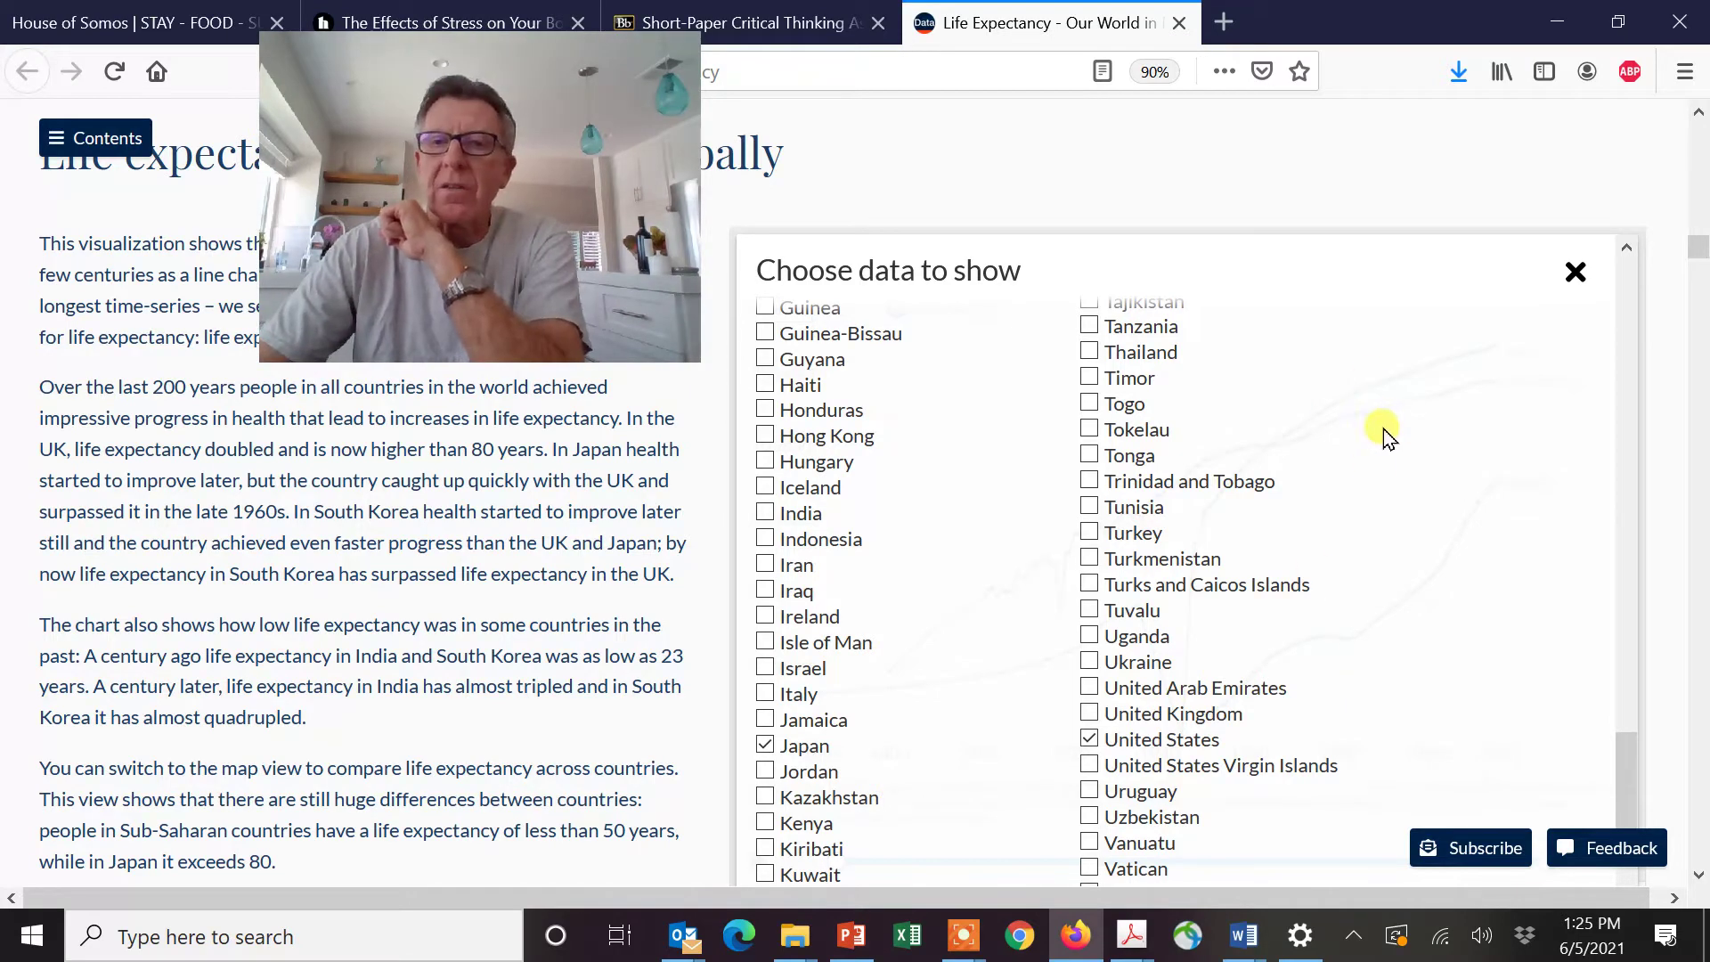
left_click(1576, 275)
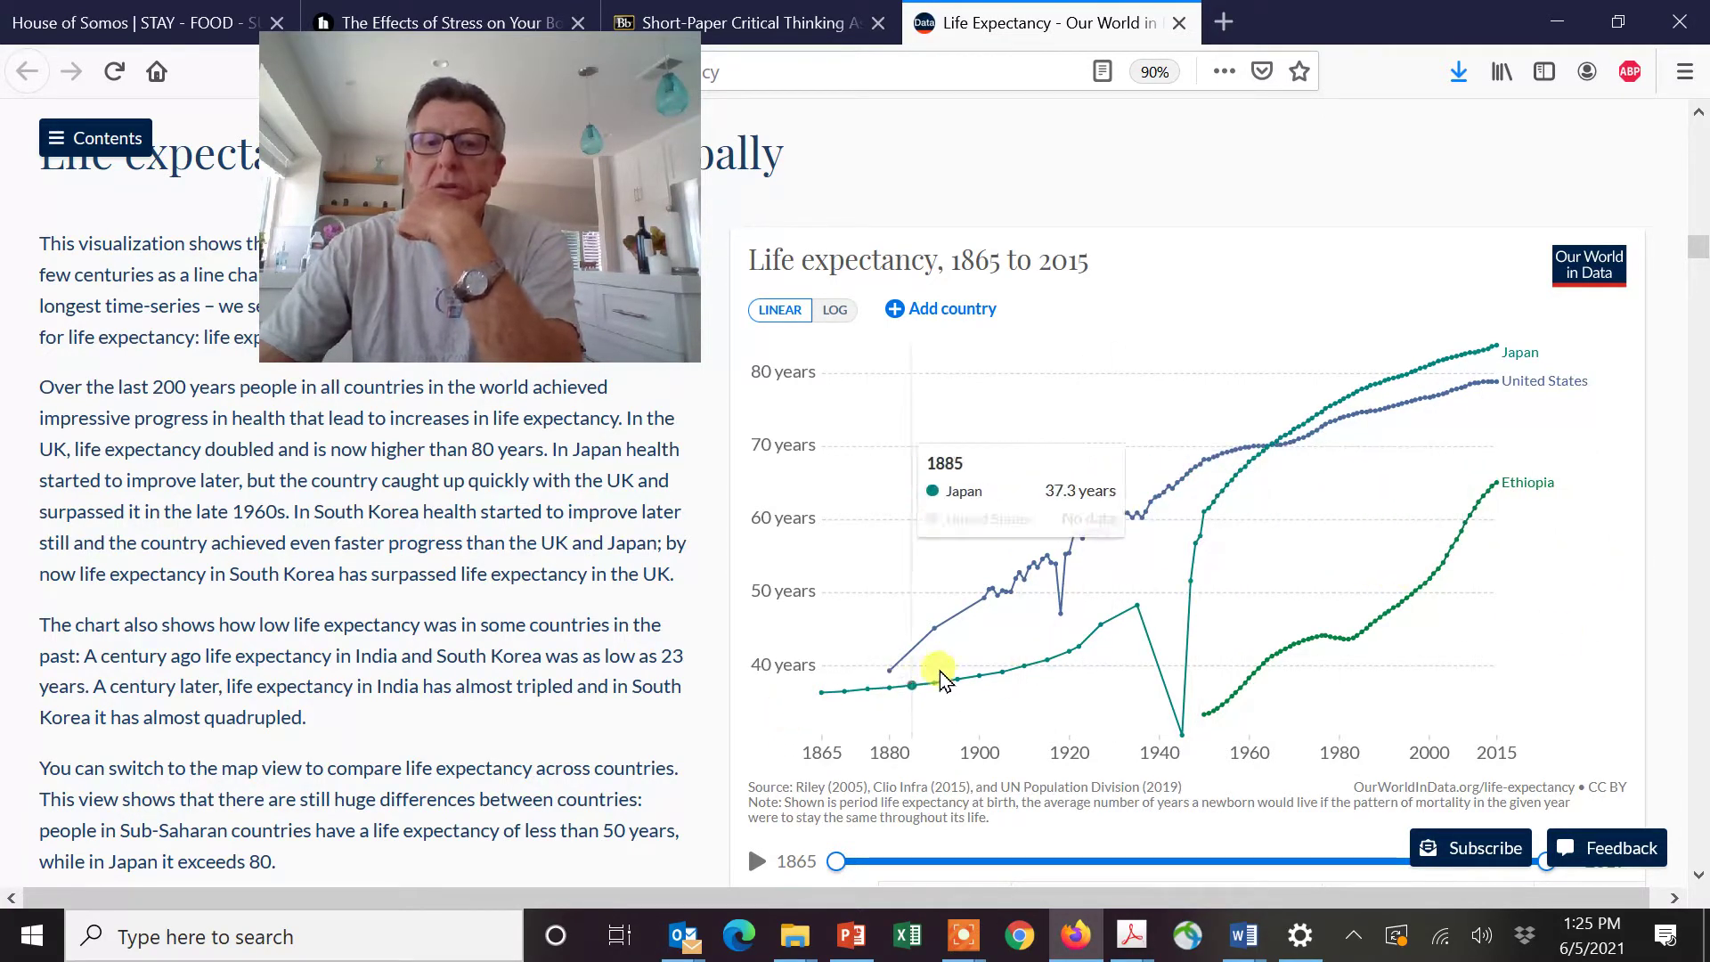
mouse_move(1137, 611)
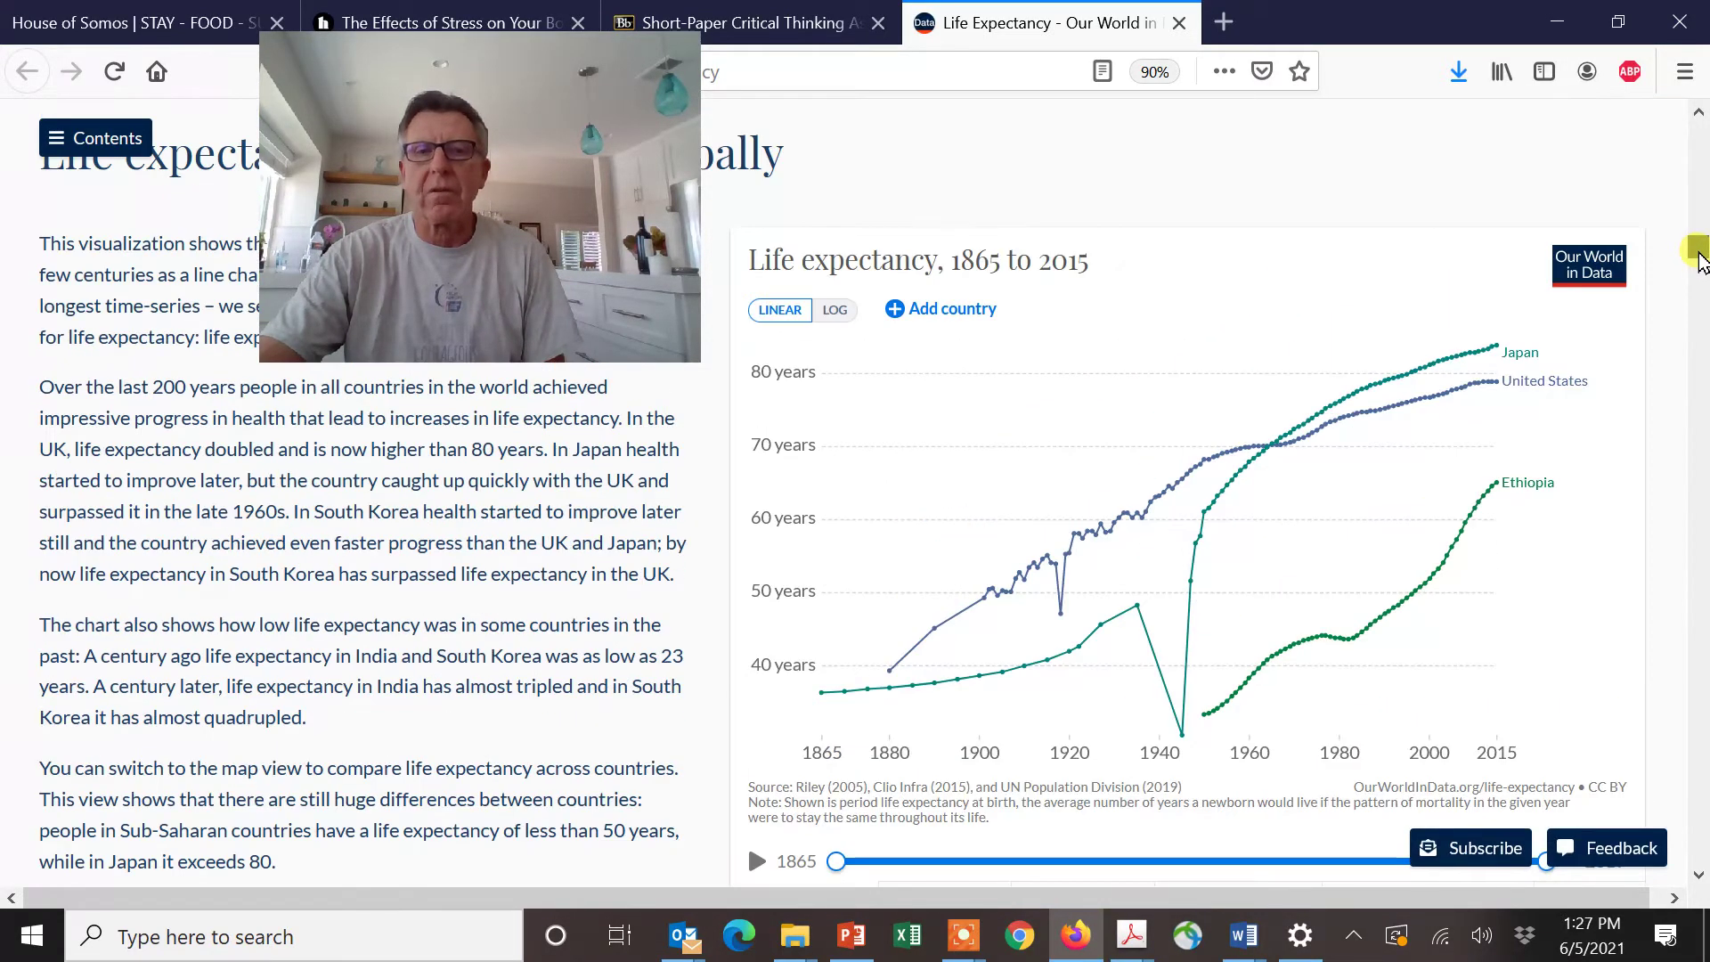
Snip the 'Life expectancy, 1865 to 2015' chart for Japan, United States and Ethiopia.
left_click_drag(1698, 254, 1699, 261)
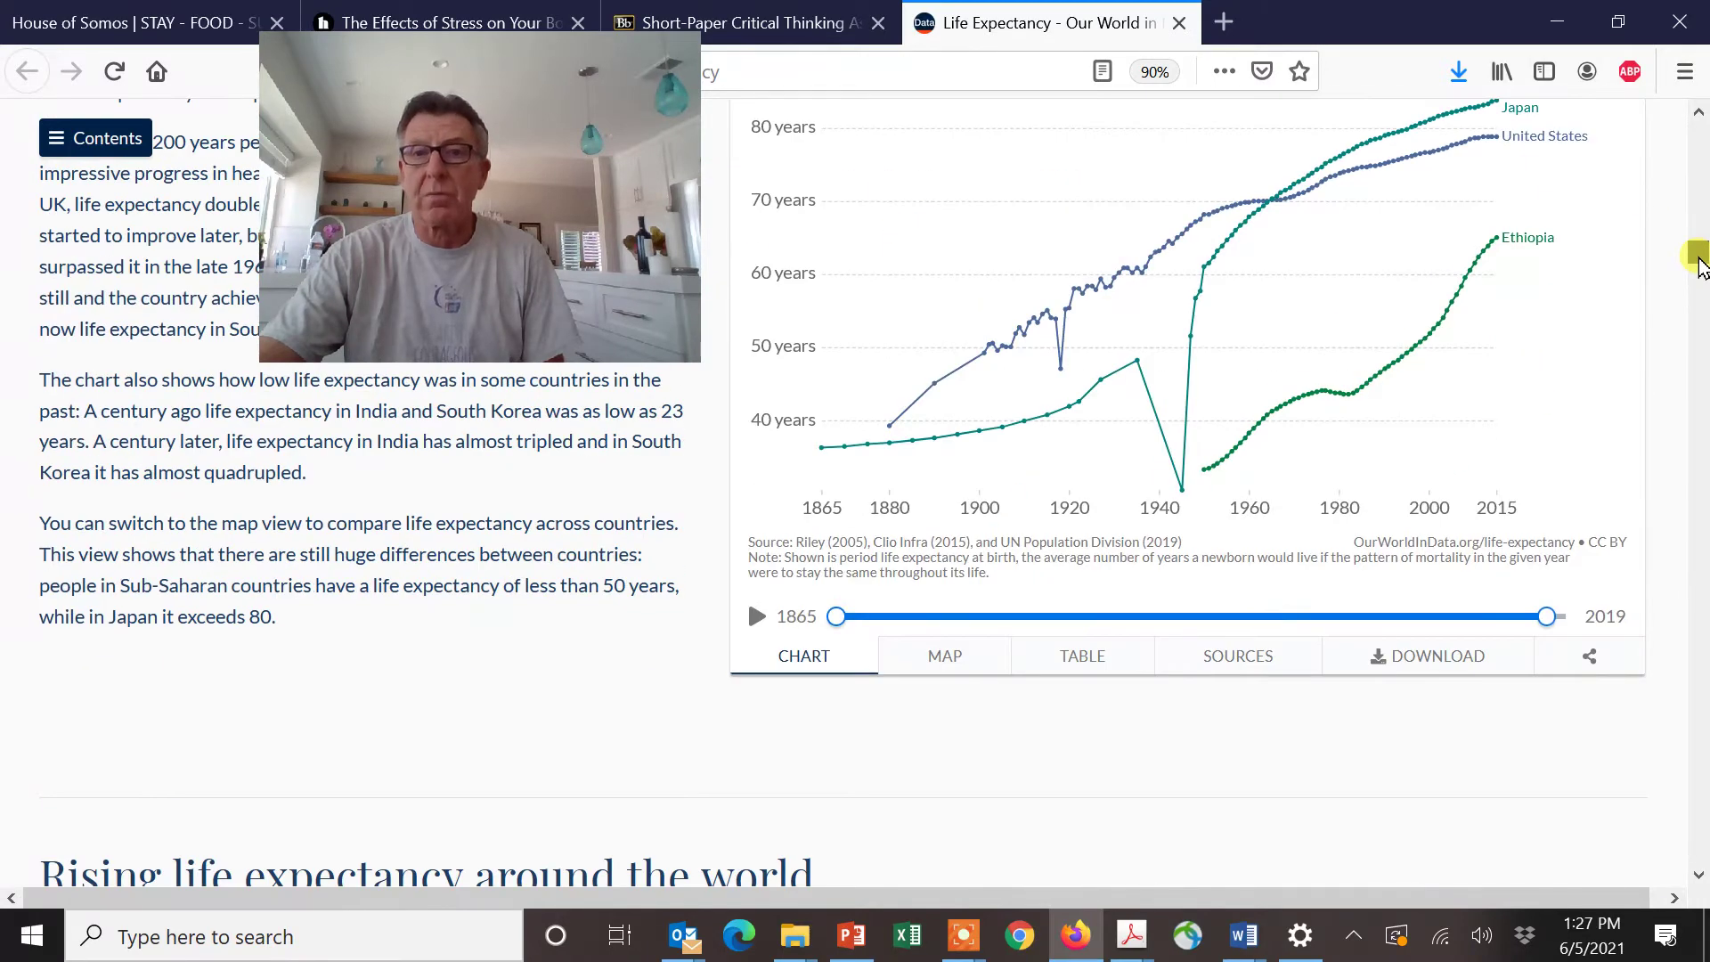
scroll(1702, 134, "up", 3)
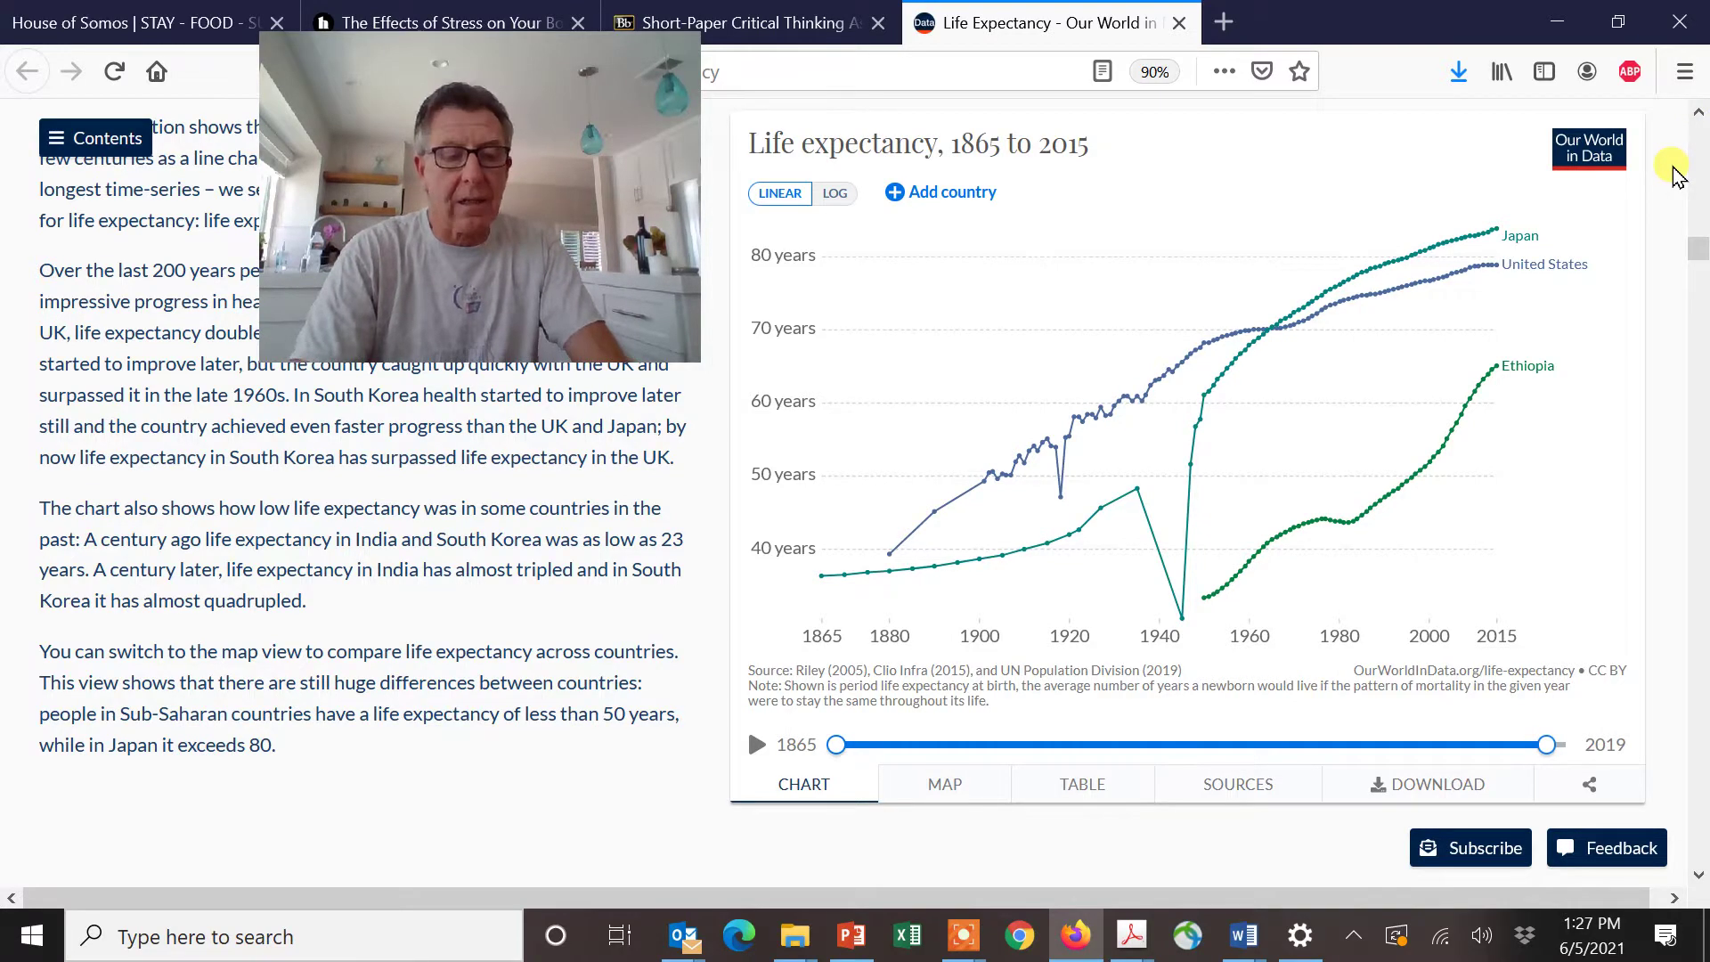
key("super+shift+s")
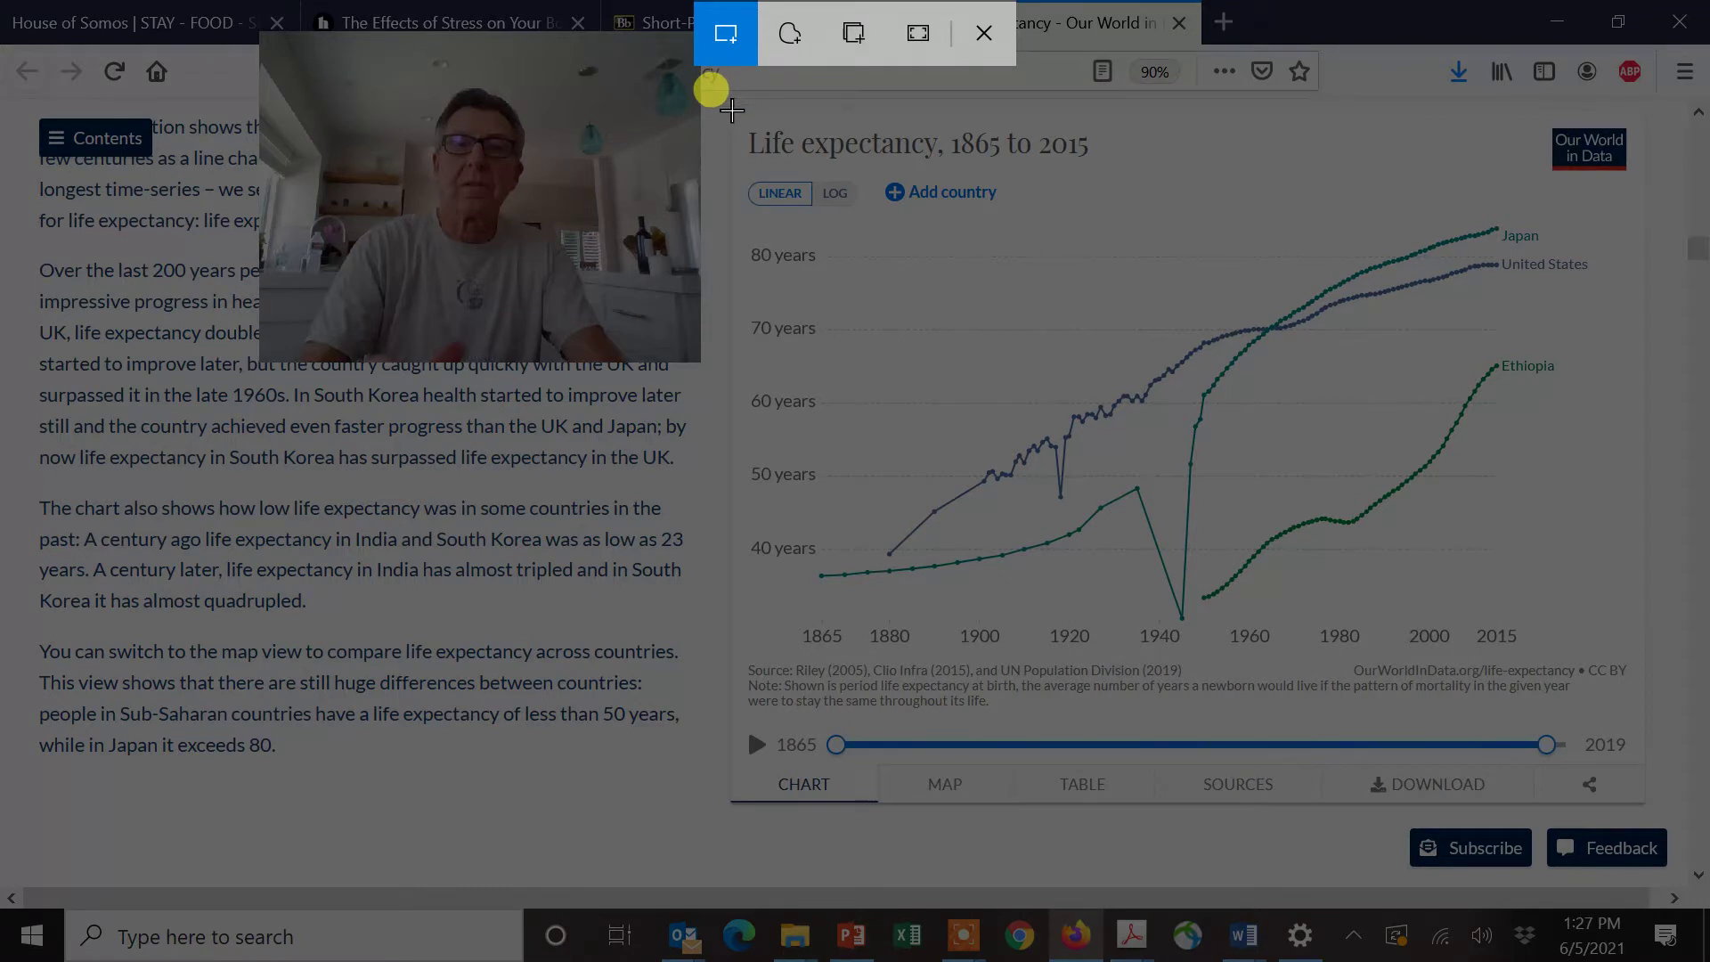
left_click_drag(732, 110, 1644, 721)
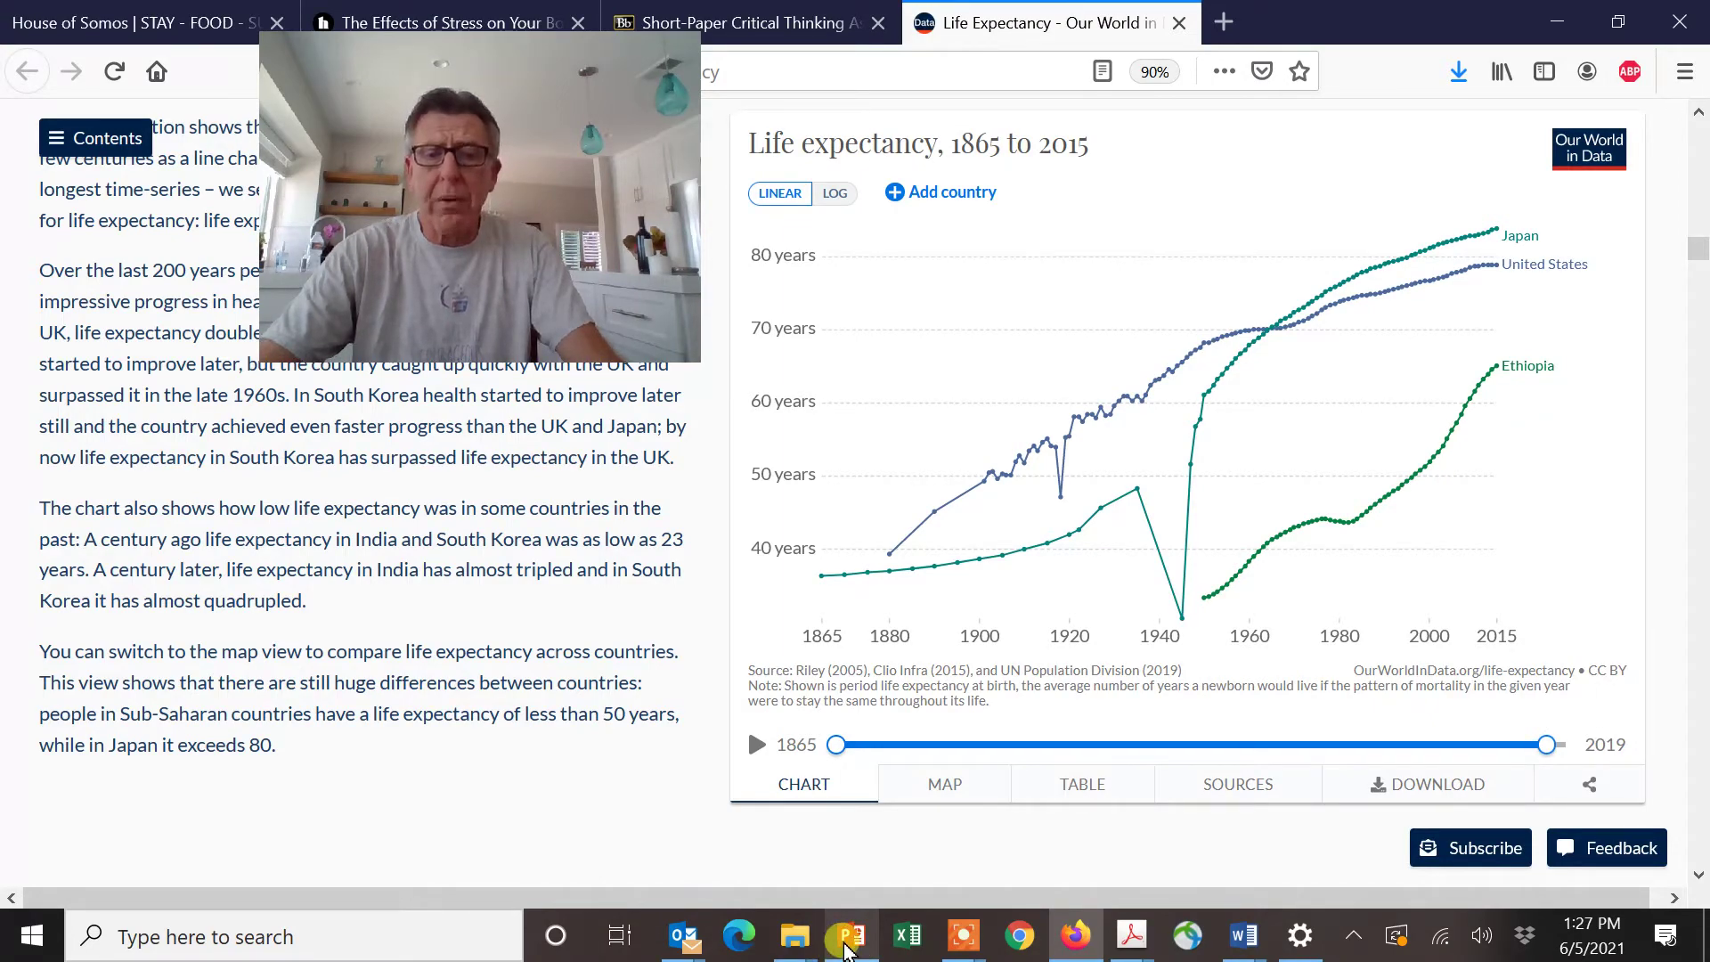
Create a new blank presentation in PowerPoint.
left_click(846, 948)
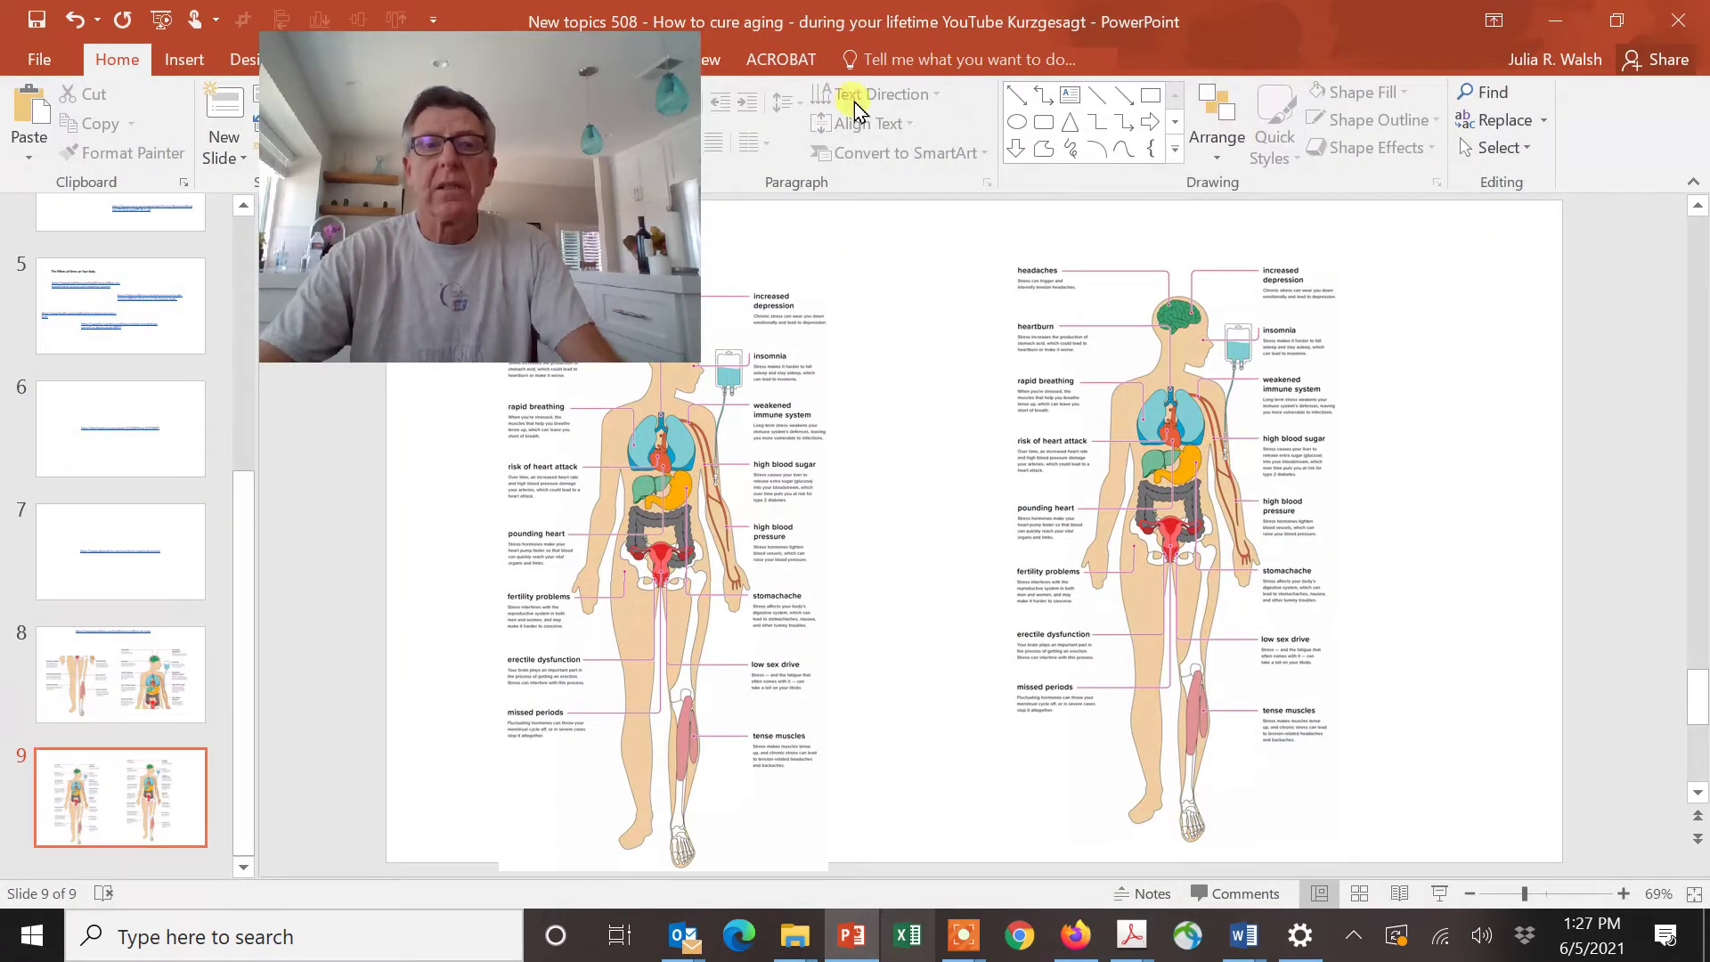
left_click(52, 65)
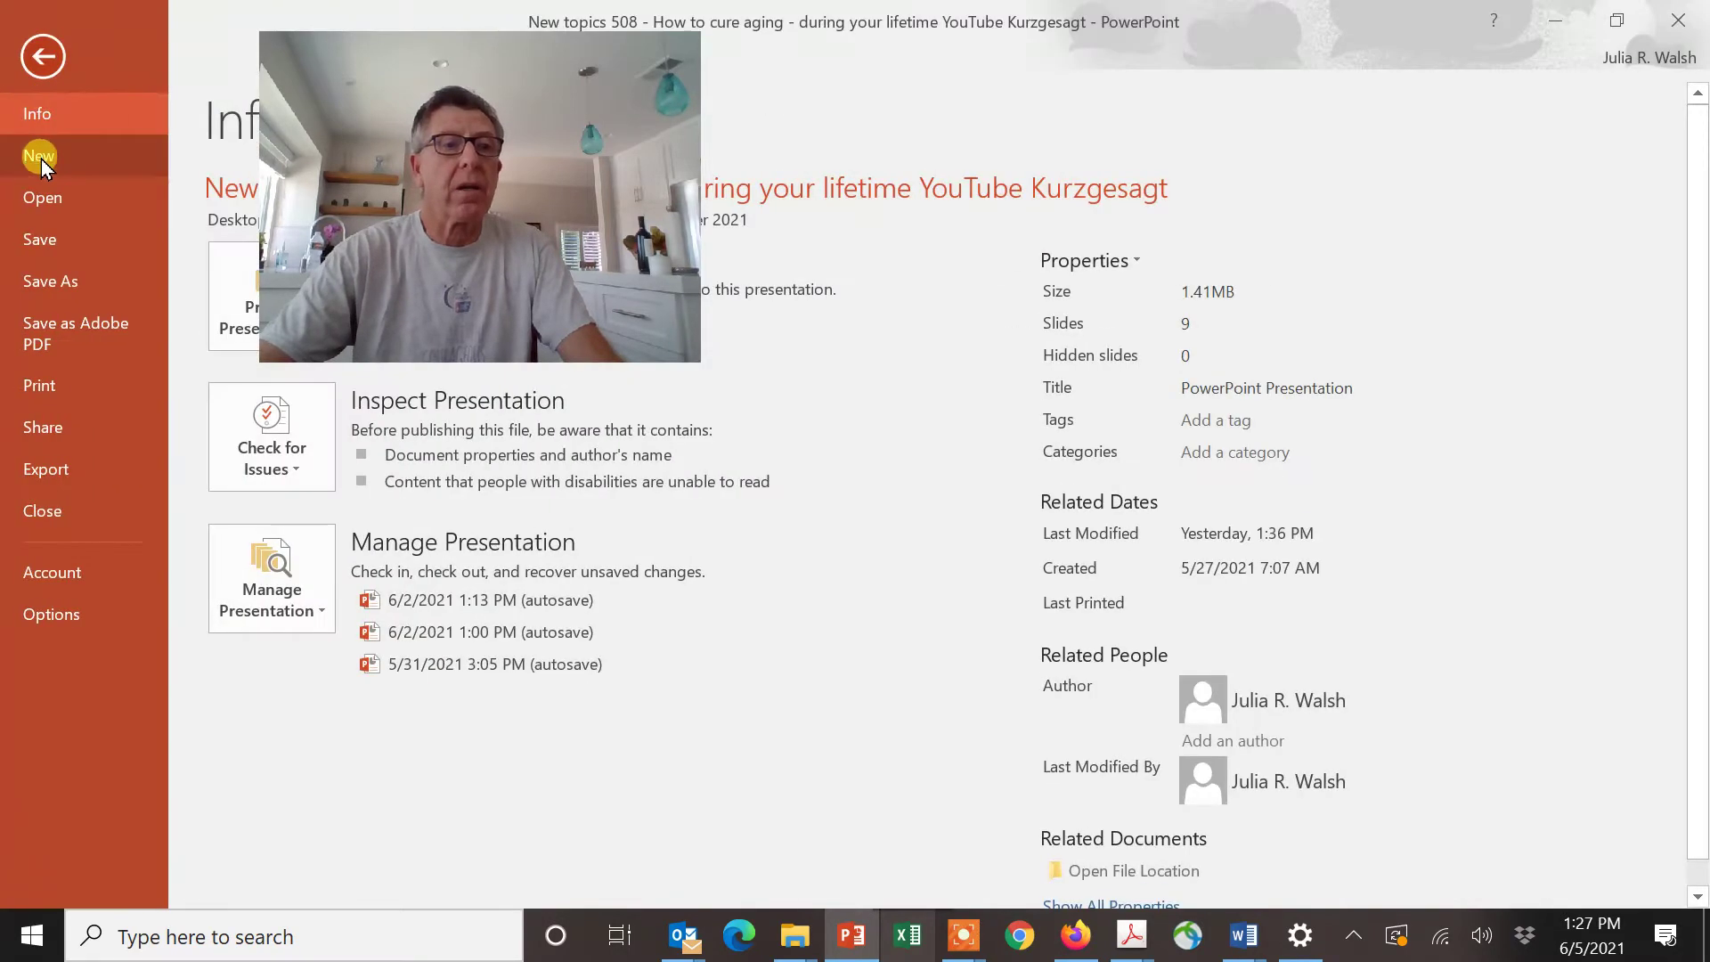
left_click(45, 157)
left_click(232, 360)
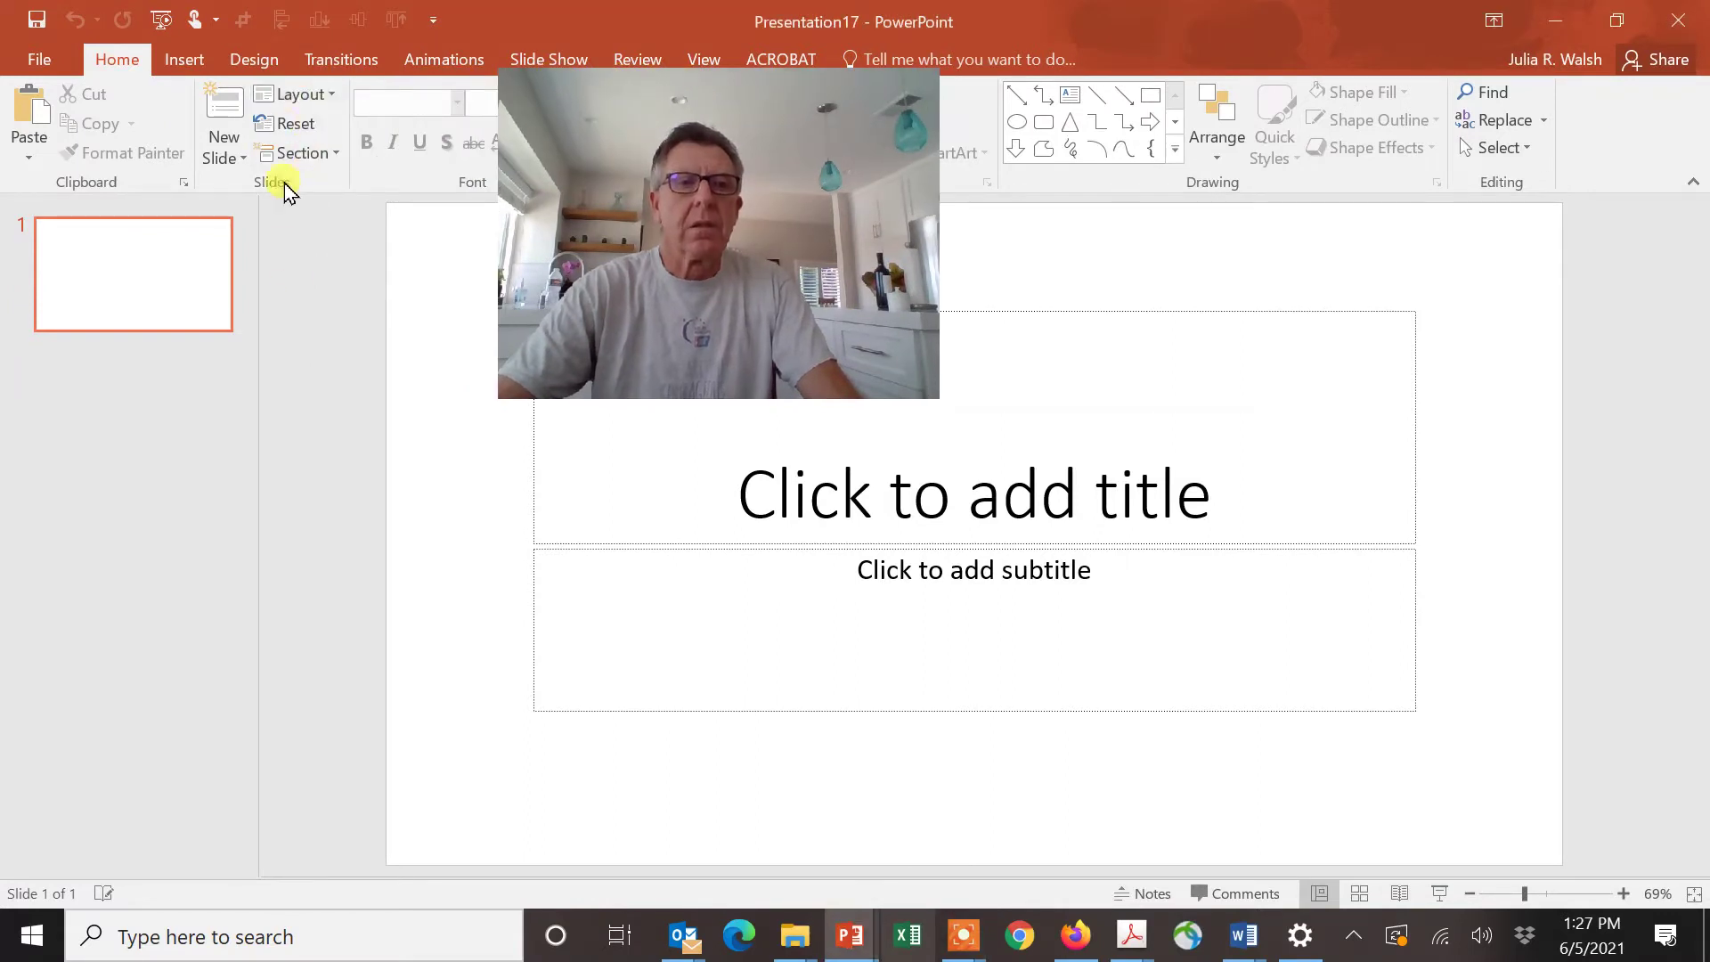
Give slide 1 the Blank layout and paste the captured chart onto it.
left_click(297, 94)
left_click(334, 450)
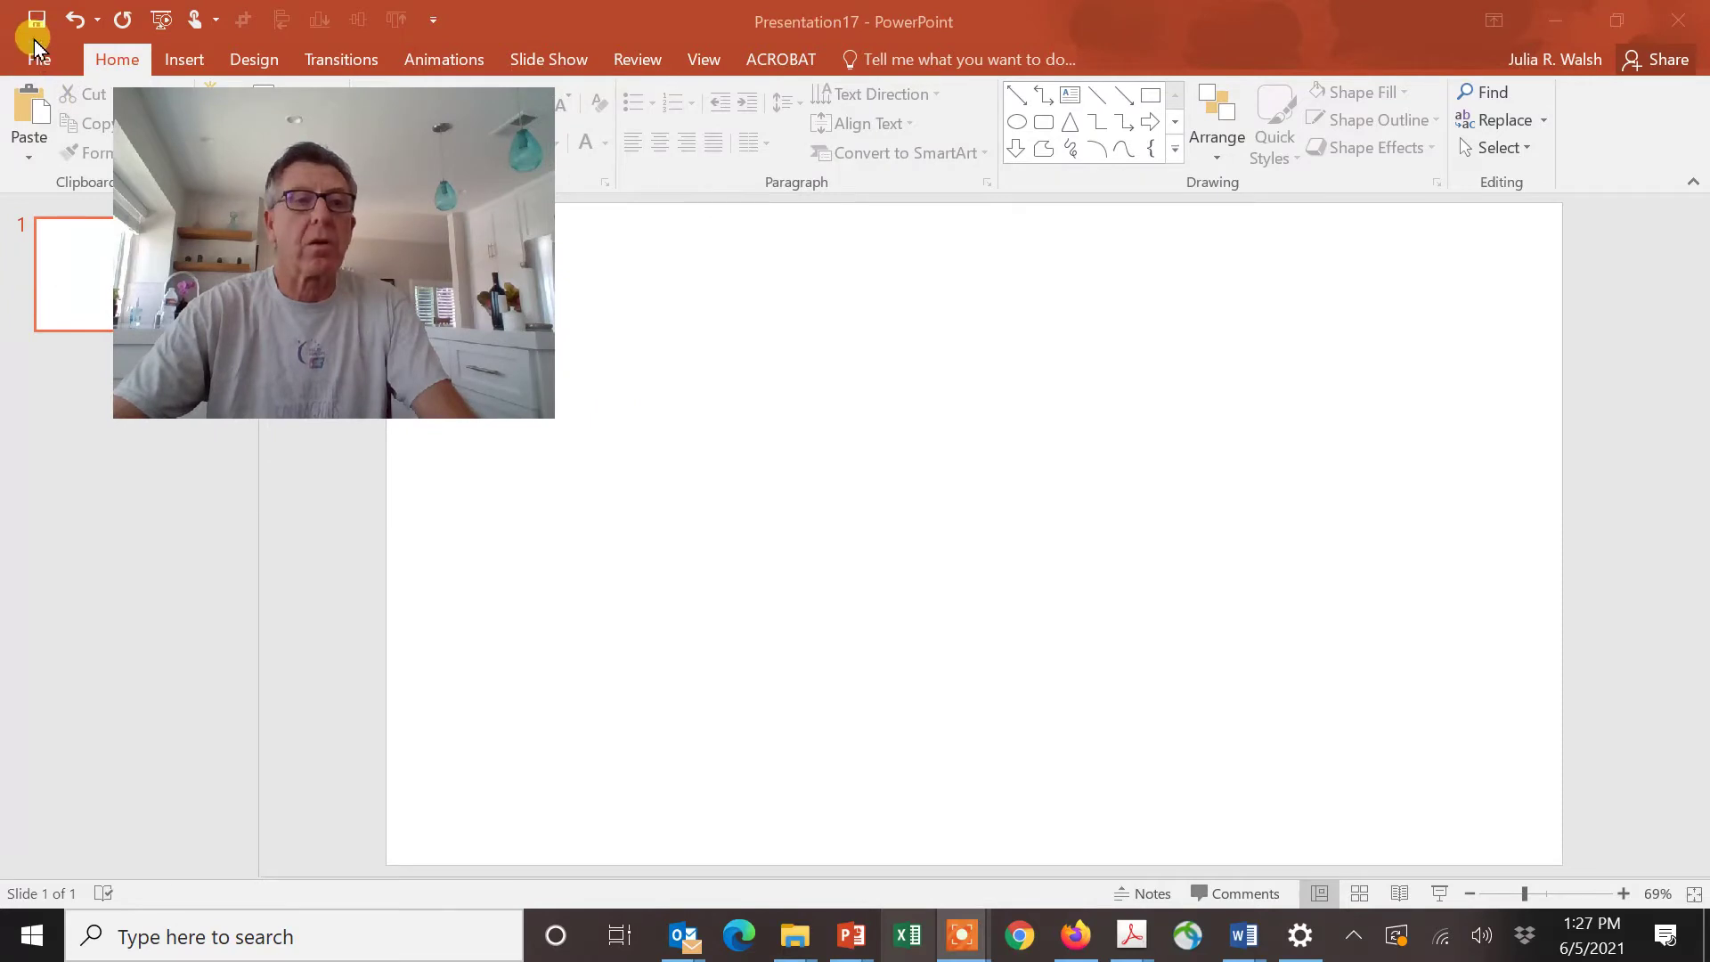
left_click(760, 431)
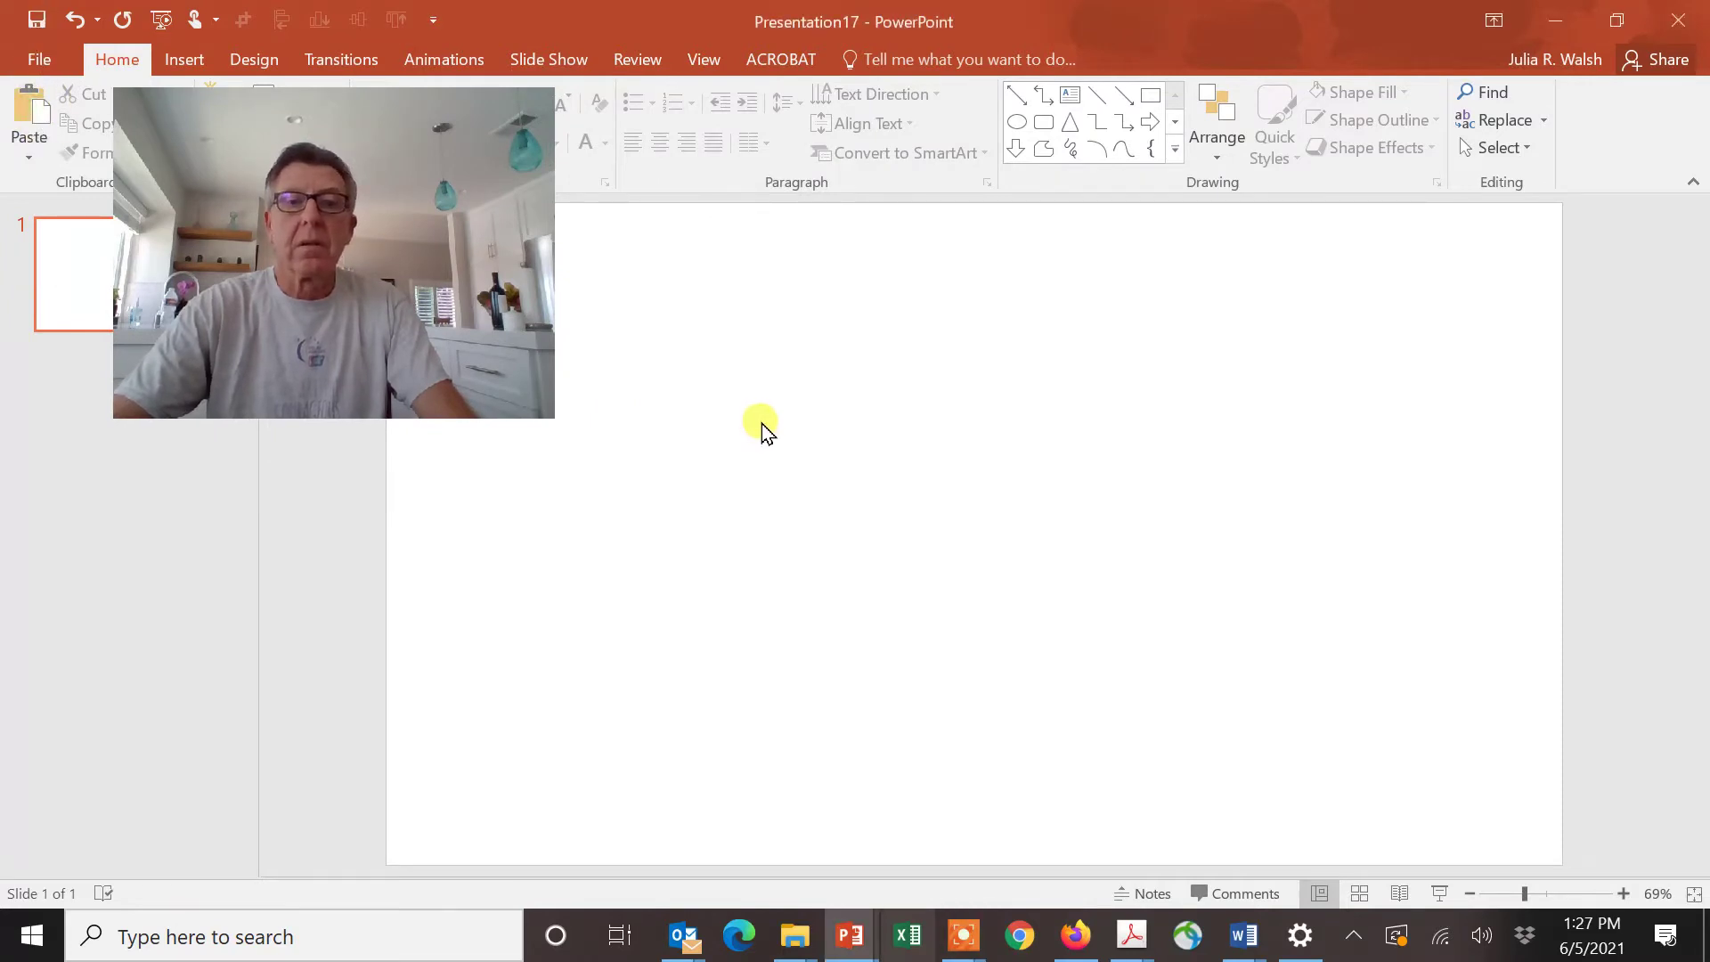
left_click(25, 109)
Move the pasted chart slightly right, then return to the Our World in Data page in Firefox.
left_click_drag(724, 446, 933, 444)
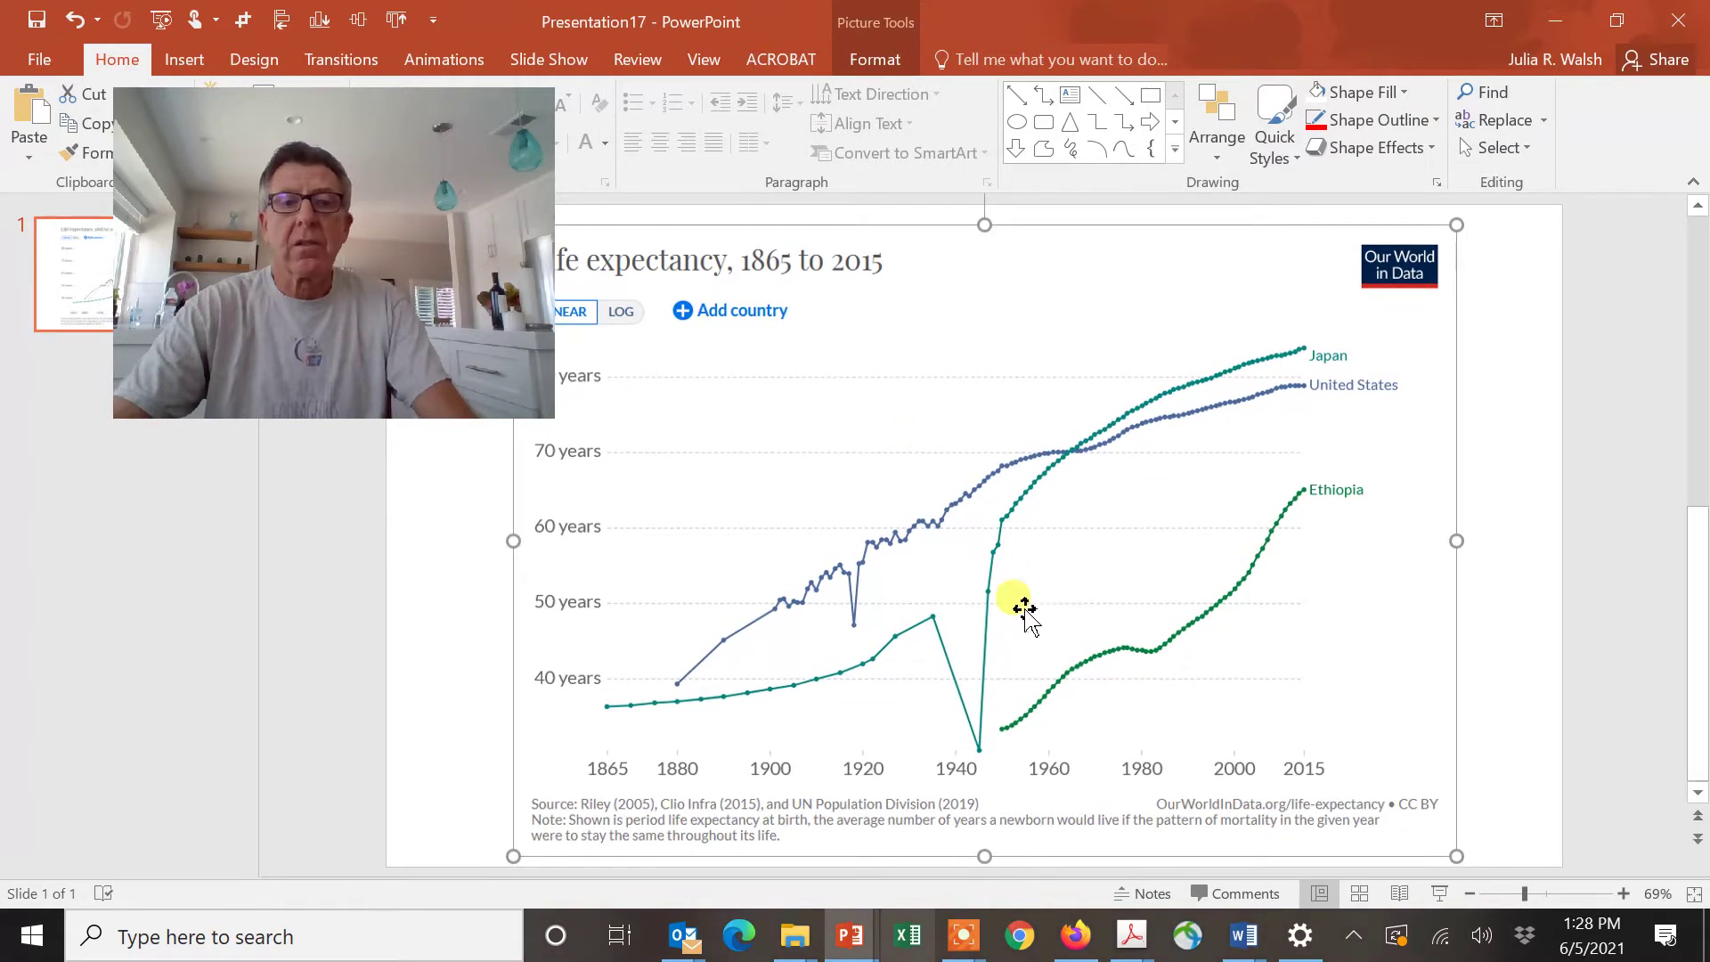
left_click(1077, 937)
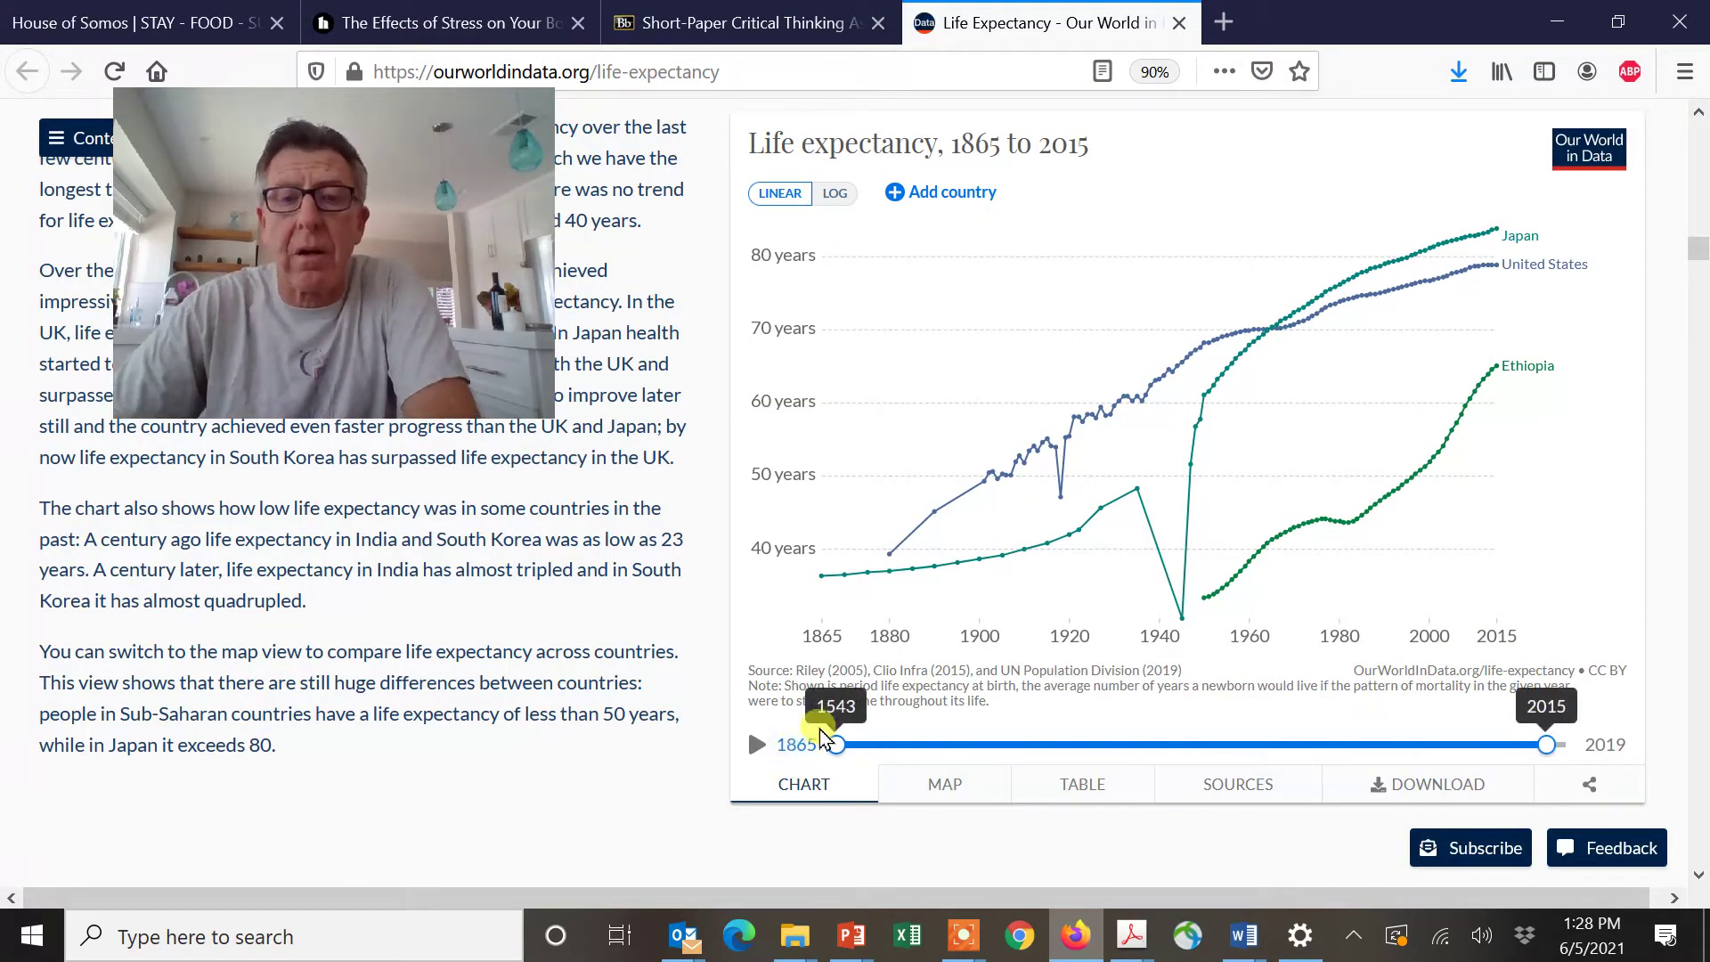
Tick South Africa in the country list so it joins Japan, Ethiopia and the United States.
mouse_move(1452, 406)
left_click(947, 194)
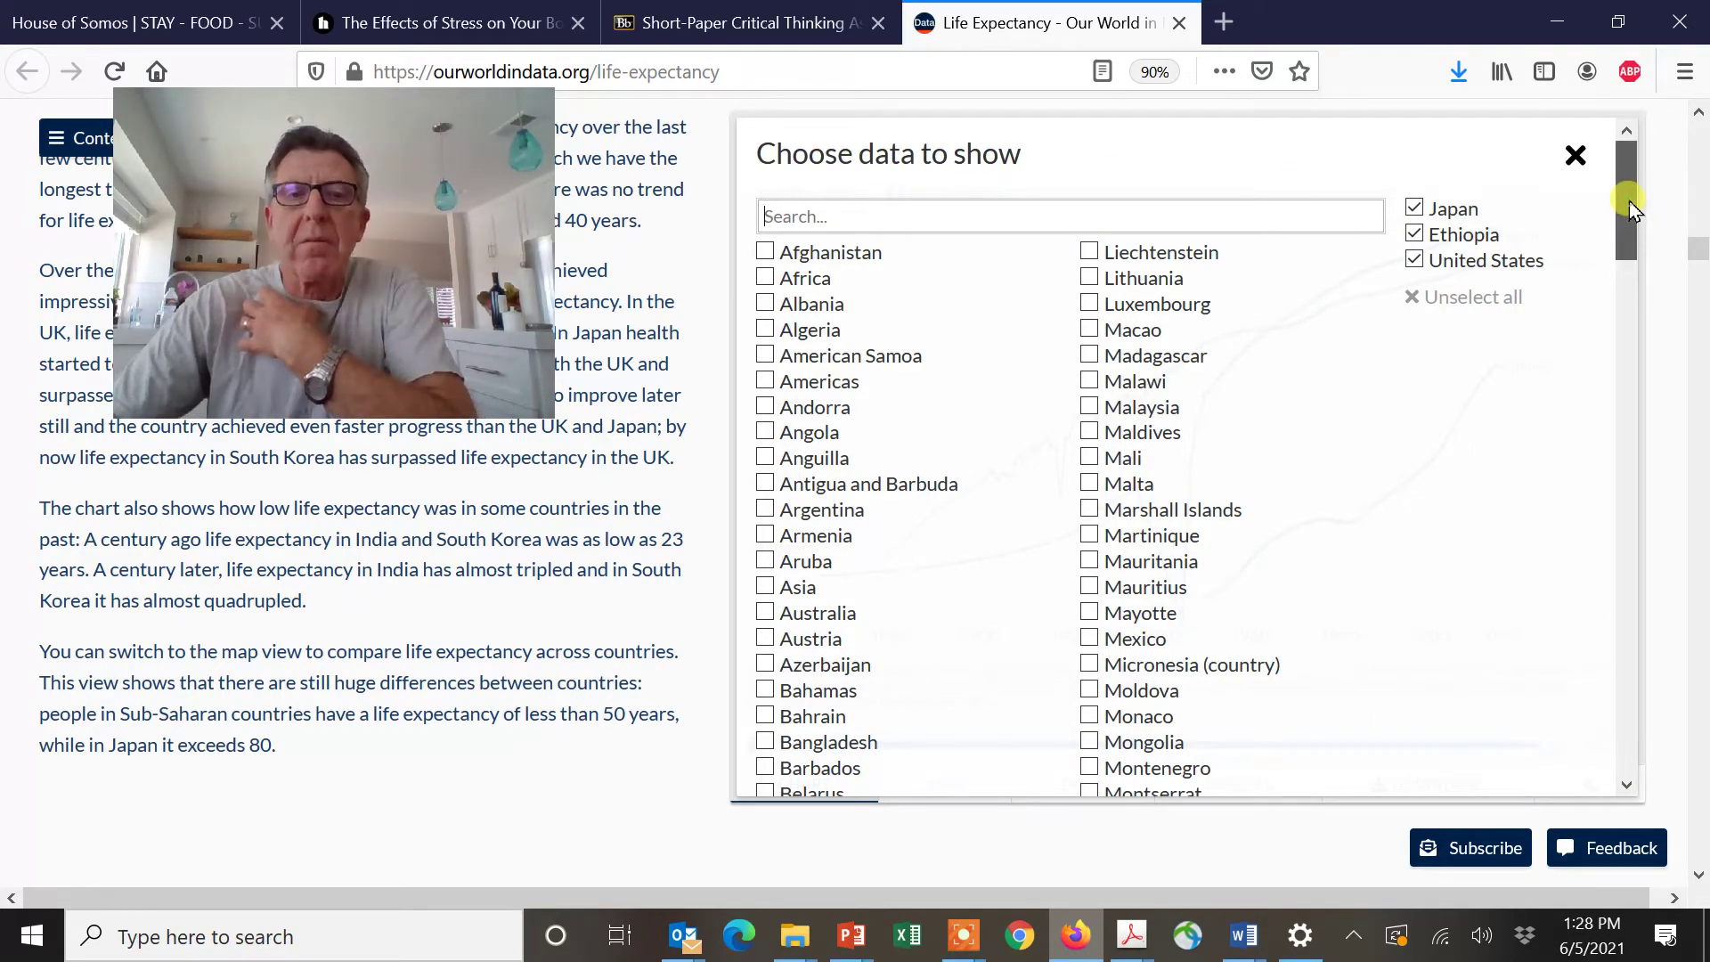
left_click_drag(1628, 200, 1628, 546)
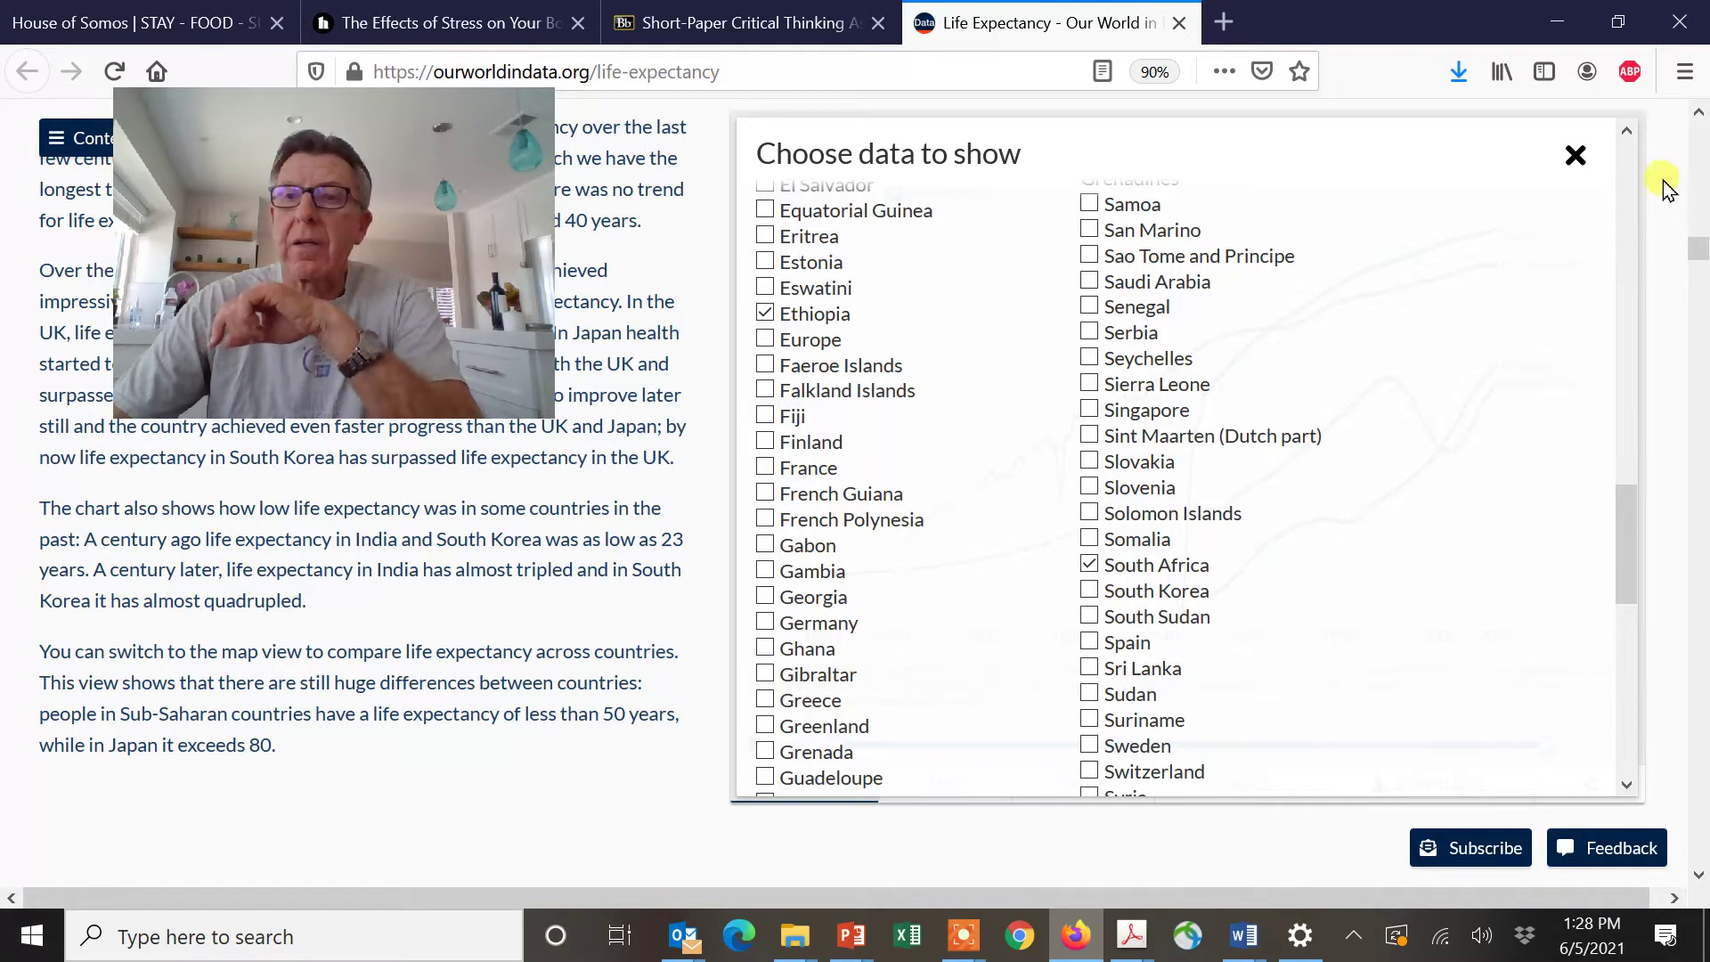
left_click(1574, 160)
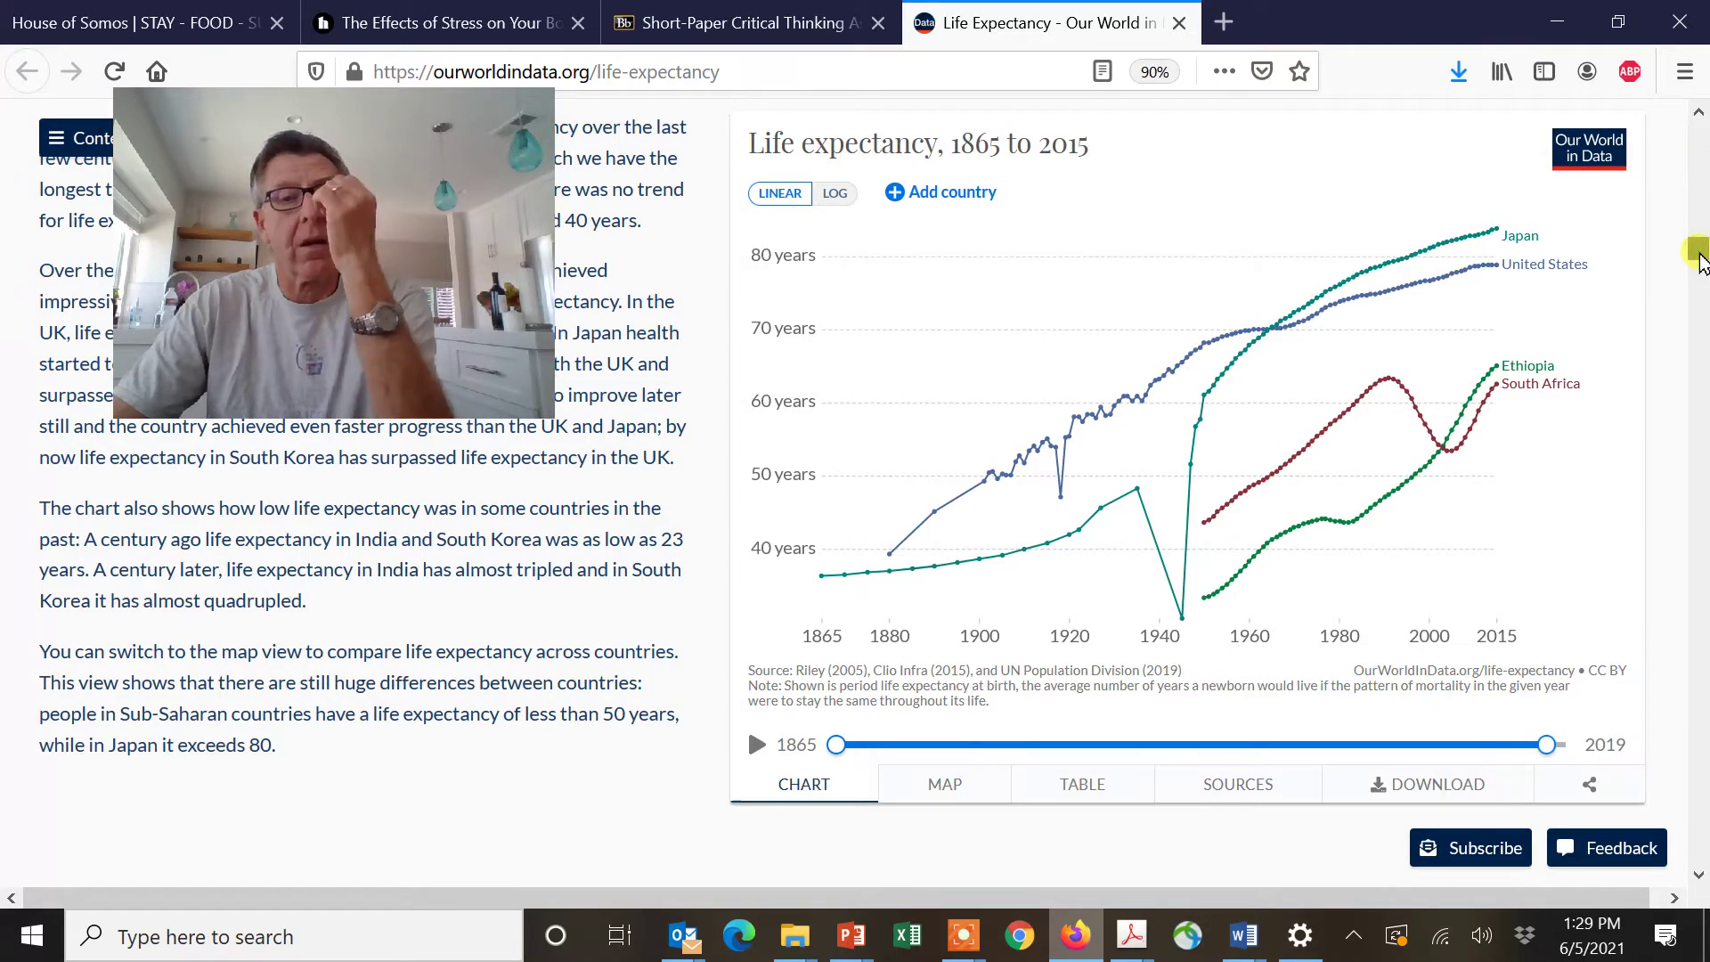
Deselect Africa, Europe and Asia on the regional chart and choose Japan, Ethiopia and United States.
mouse_move(1699, 254)
left_mouse_down()
mouse_move(1703, 306)
mouse_move(1701, 248)
mouse_move(1701, 279)
left_mouse_up()
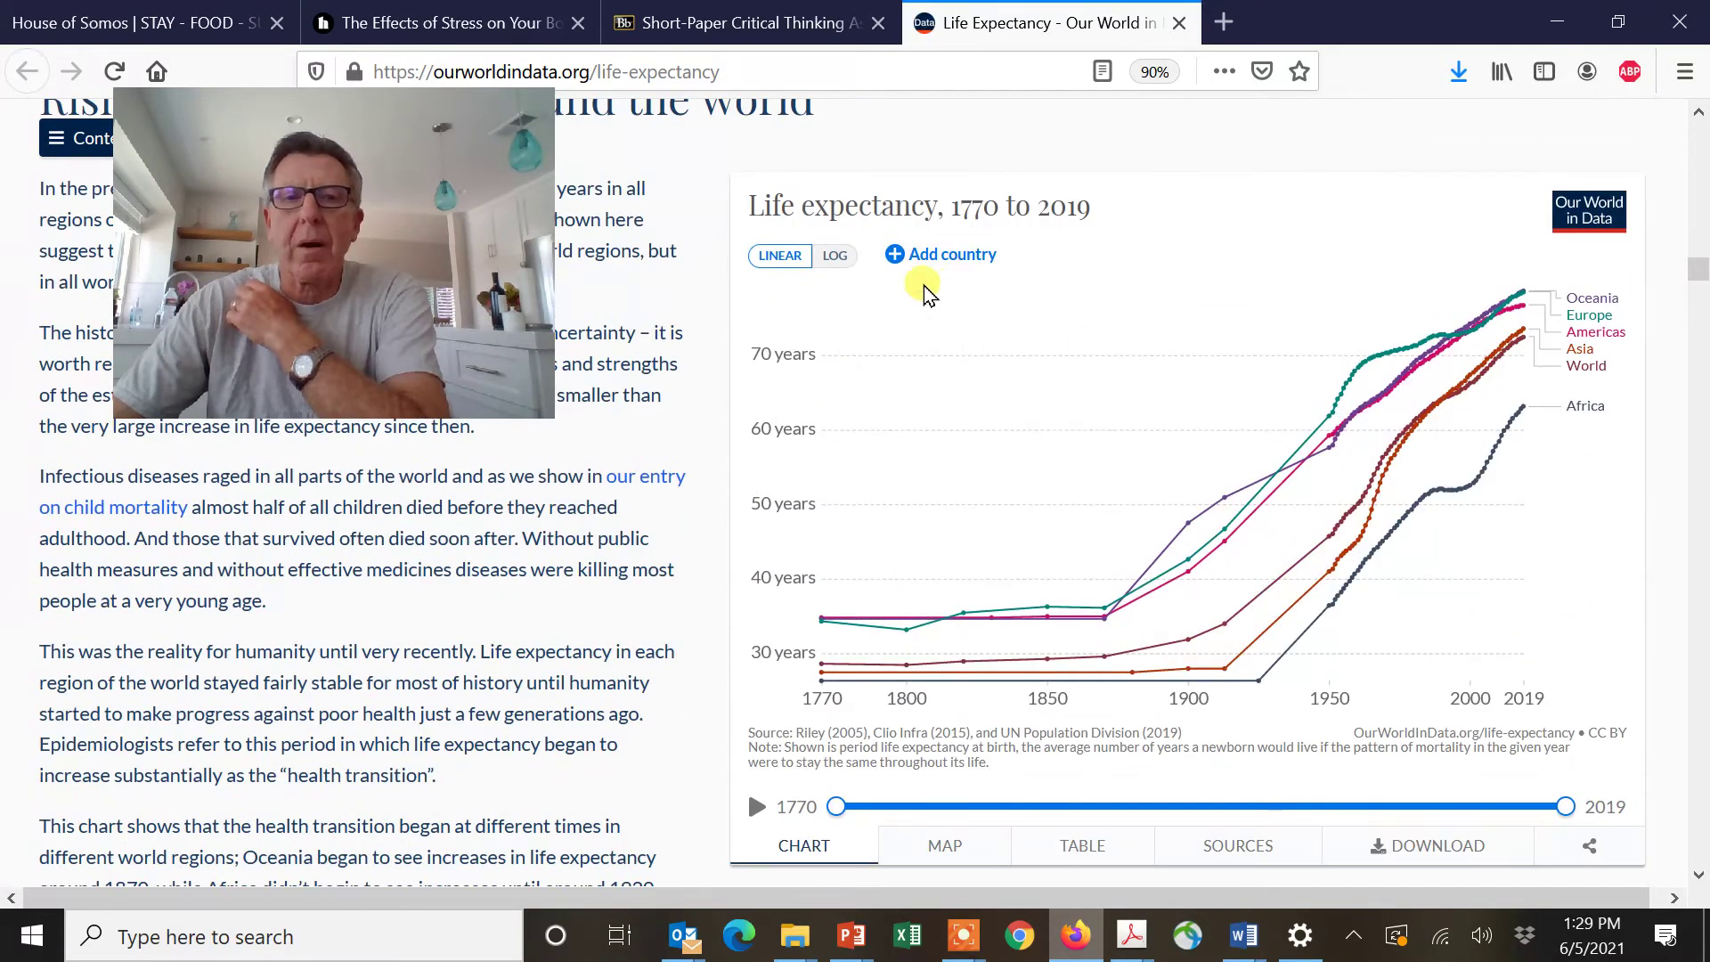
left_click(894, 255)
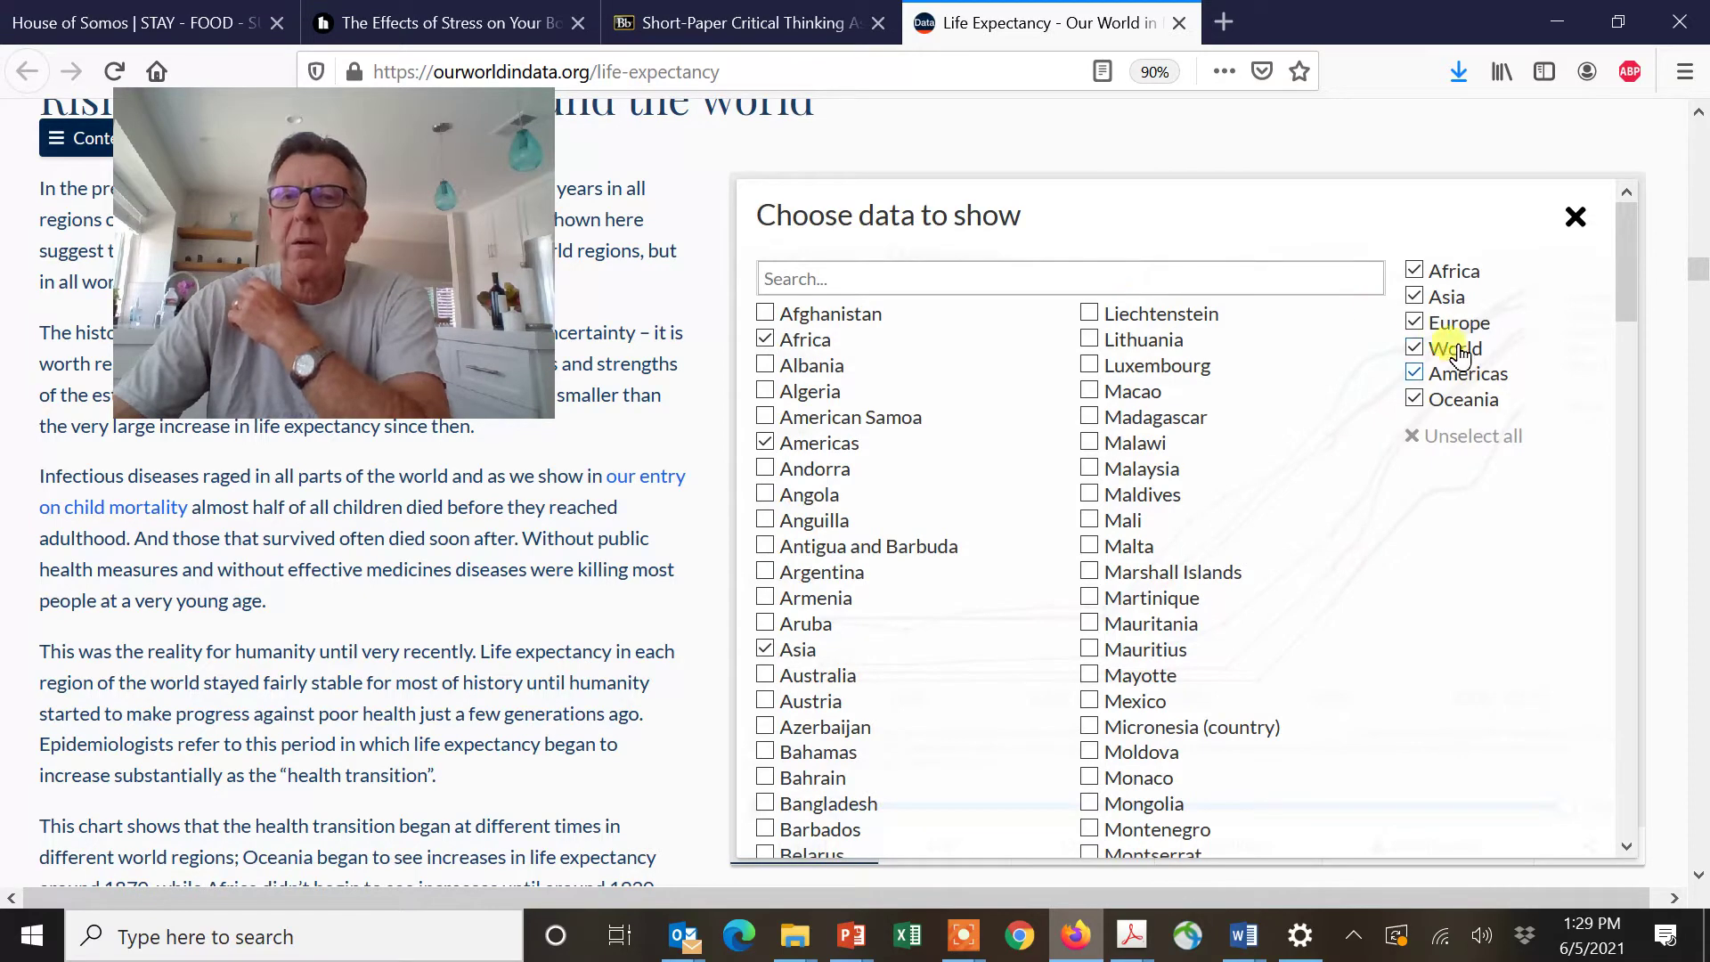
left_click(1412, 272)
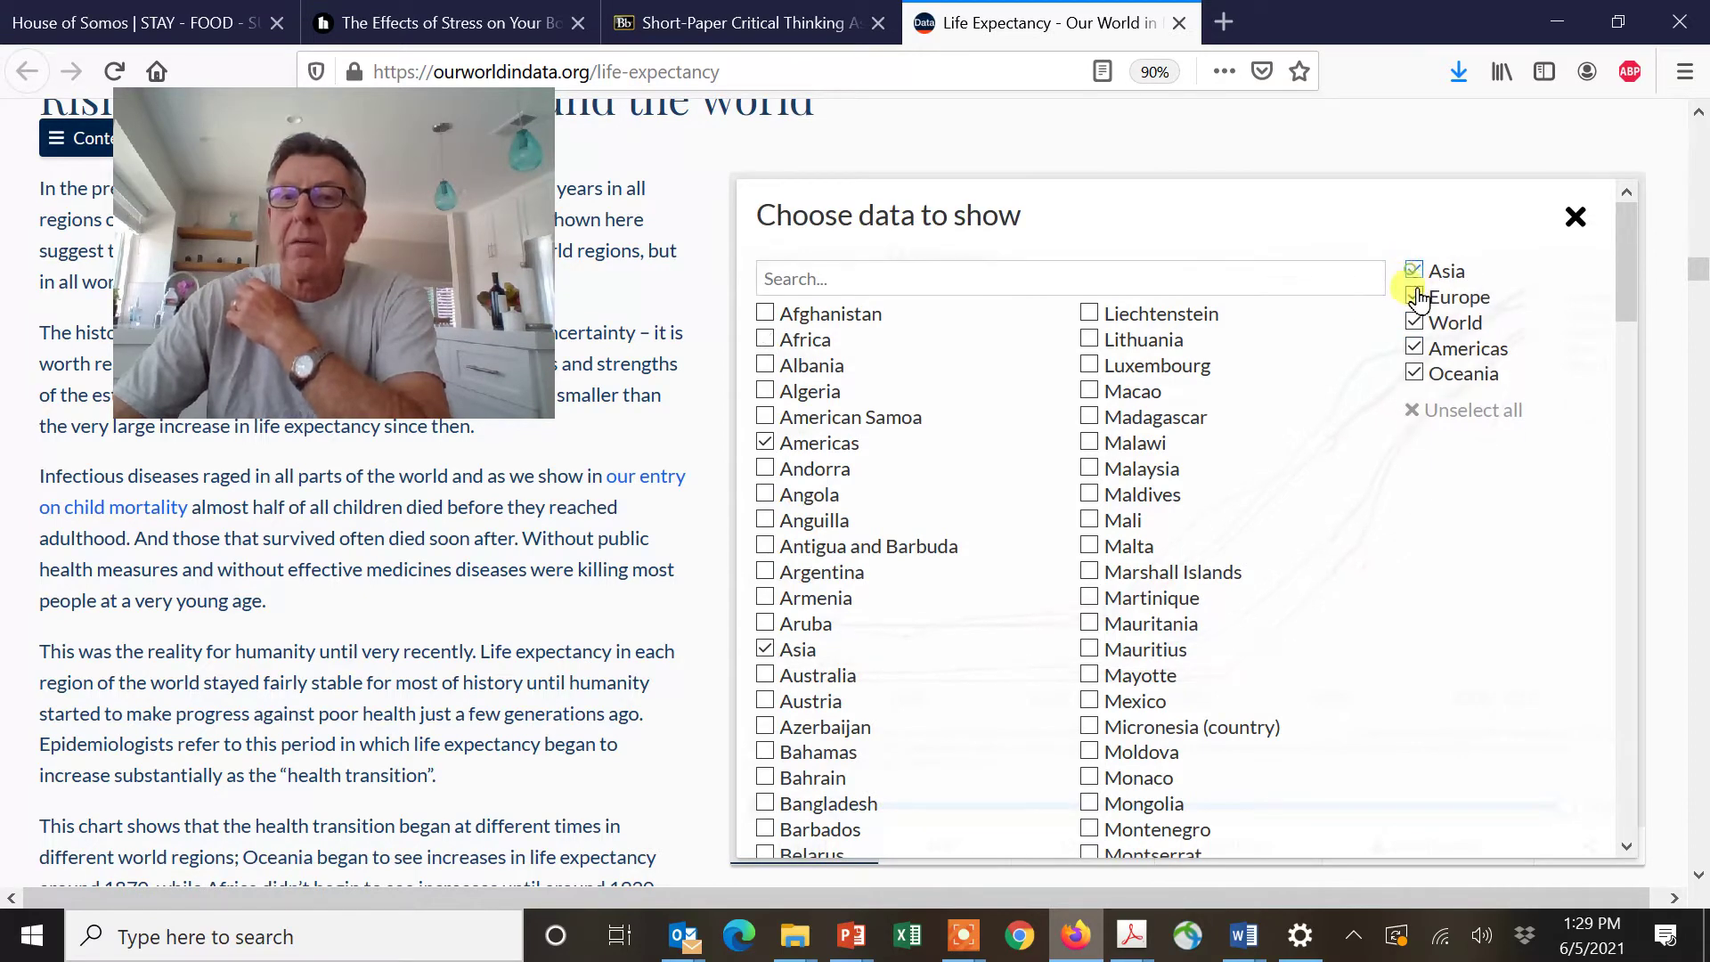
left_click(1416, 299)
left_click(1414, 270)
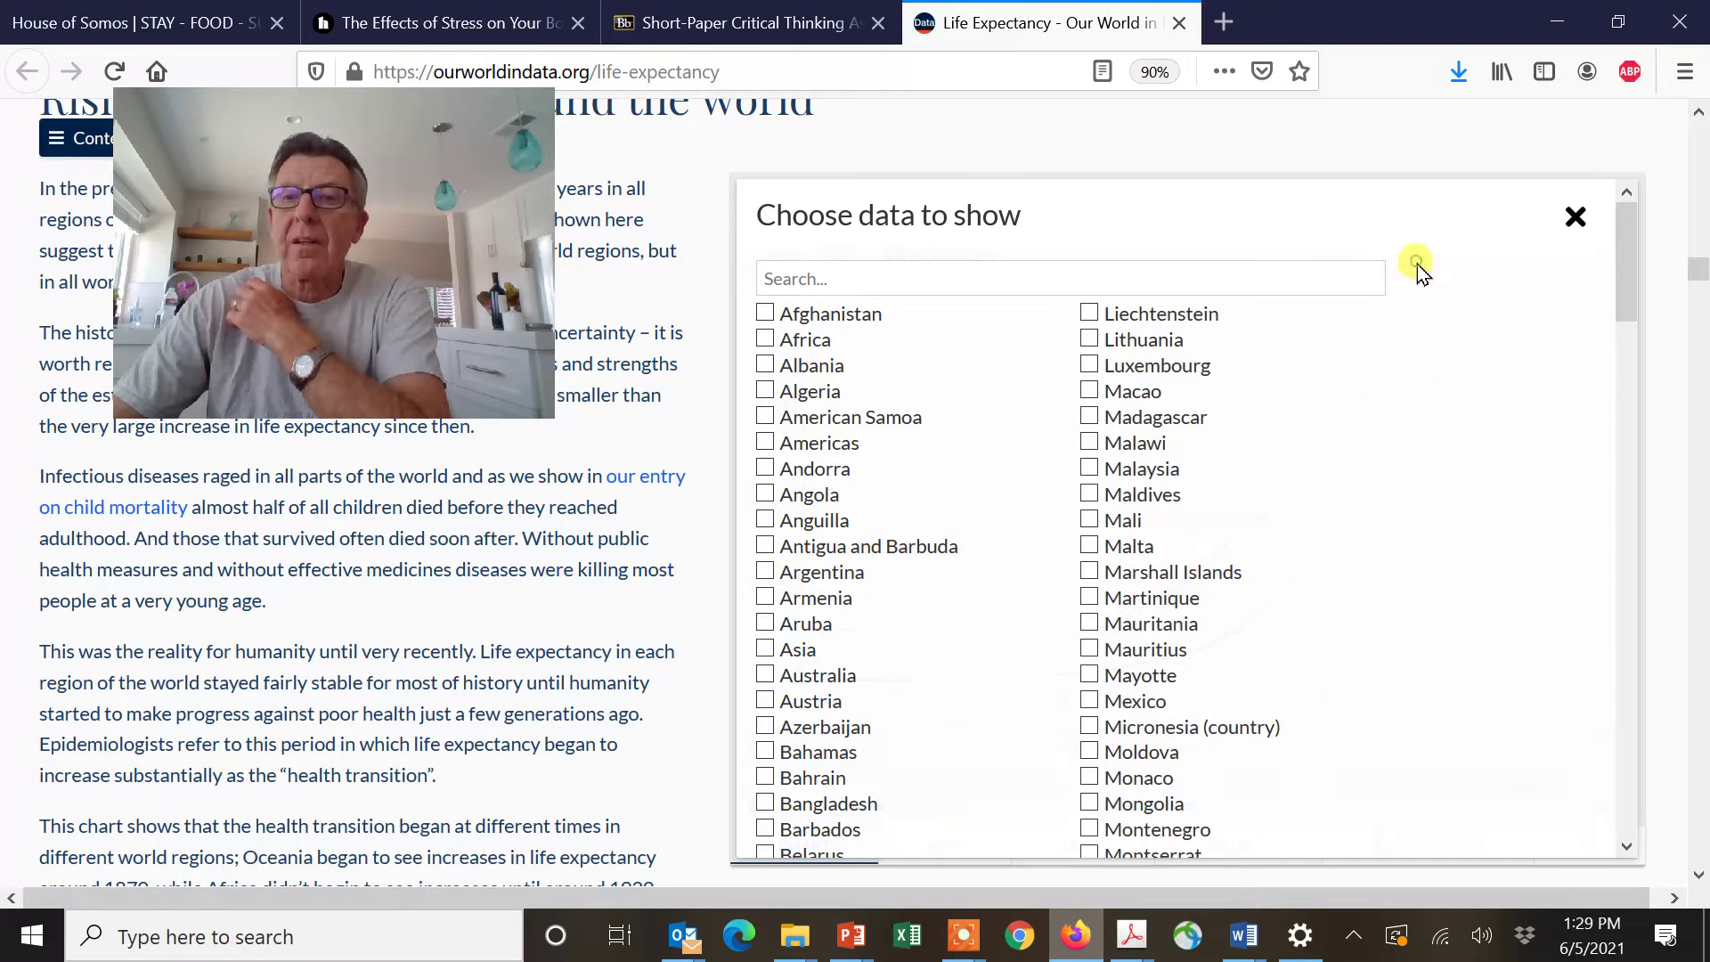
left_click_drag(1627, 286, 1638, 751)
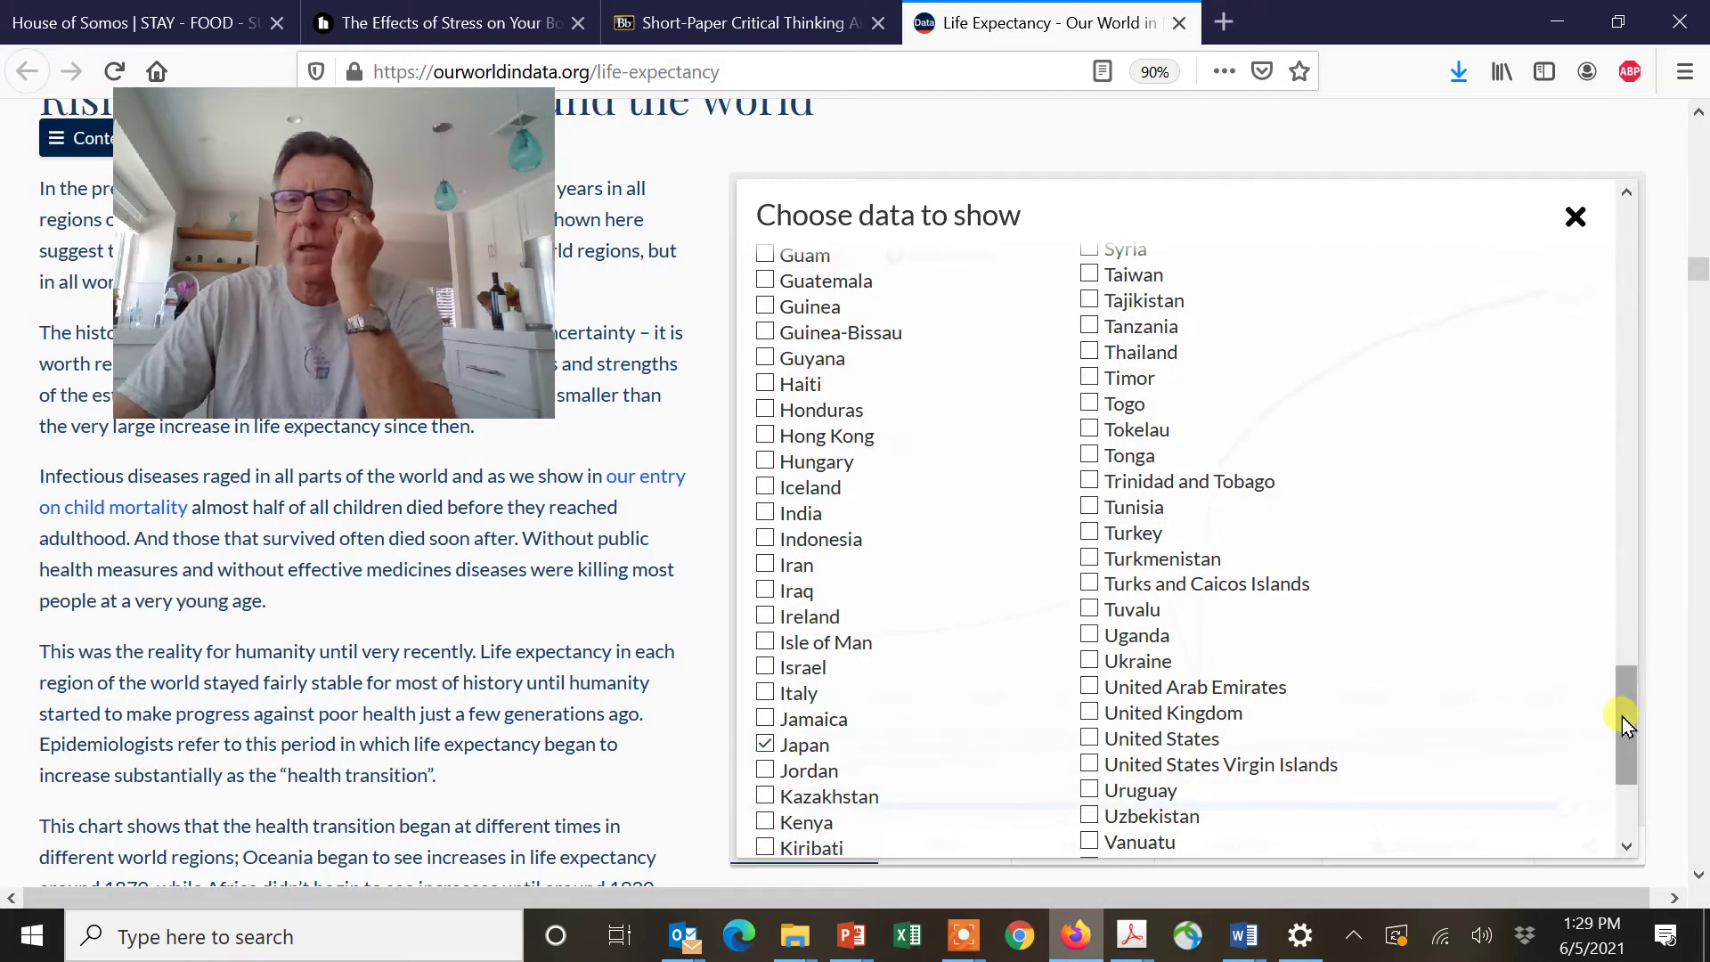
left_click_drag(1622, 716, 1628, 771)
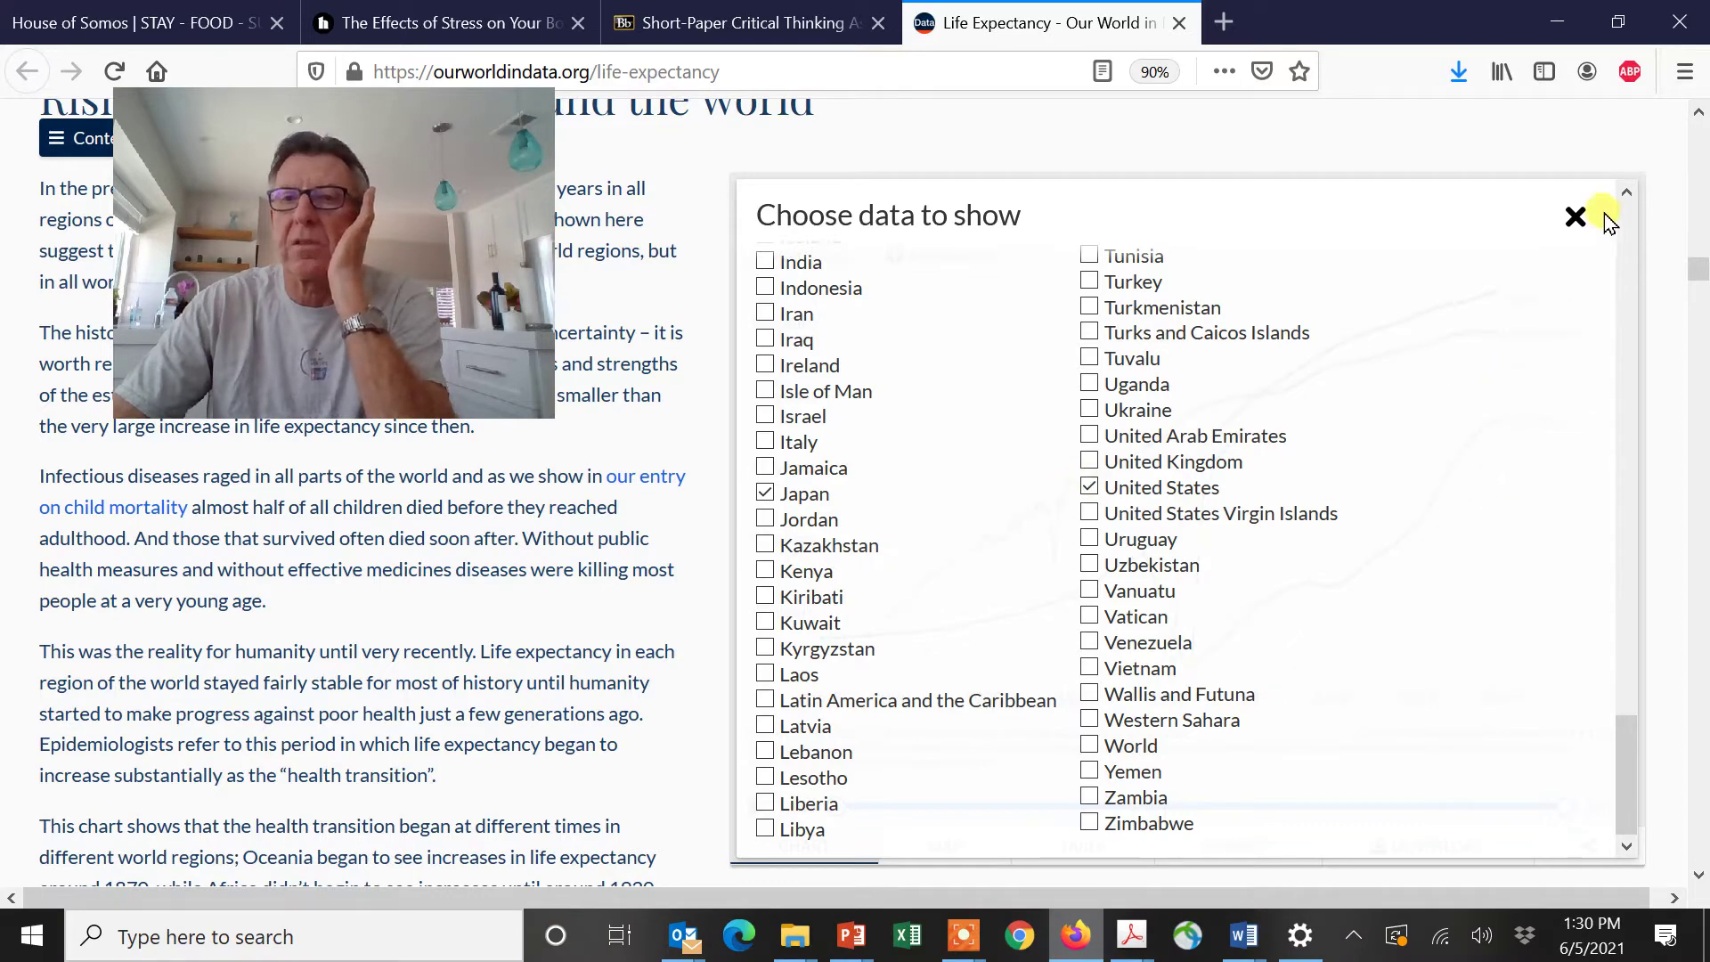
Close the chooser and snip the 'Life expectancy, 1865 to 2019' chart for Japan, United States and Ethiopia.
left_click(1575, 219)
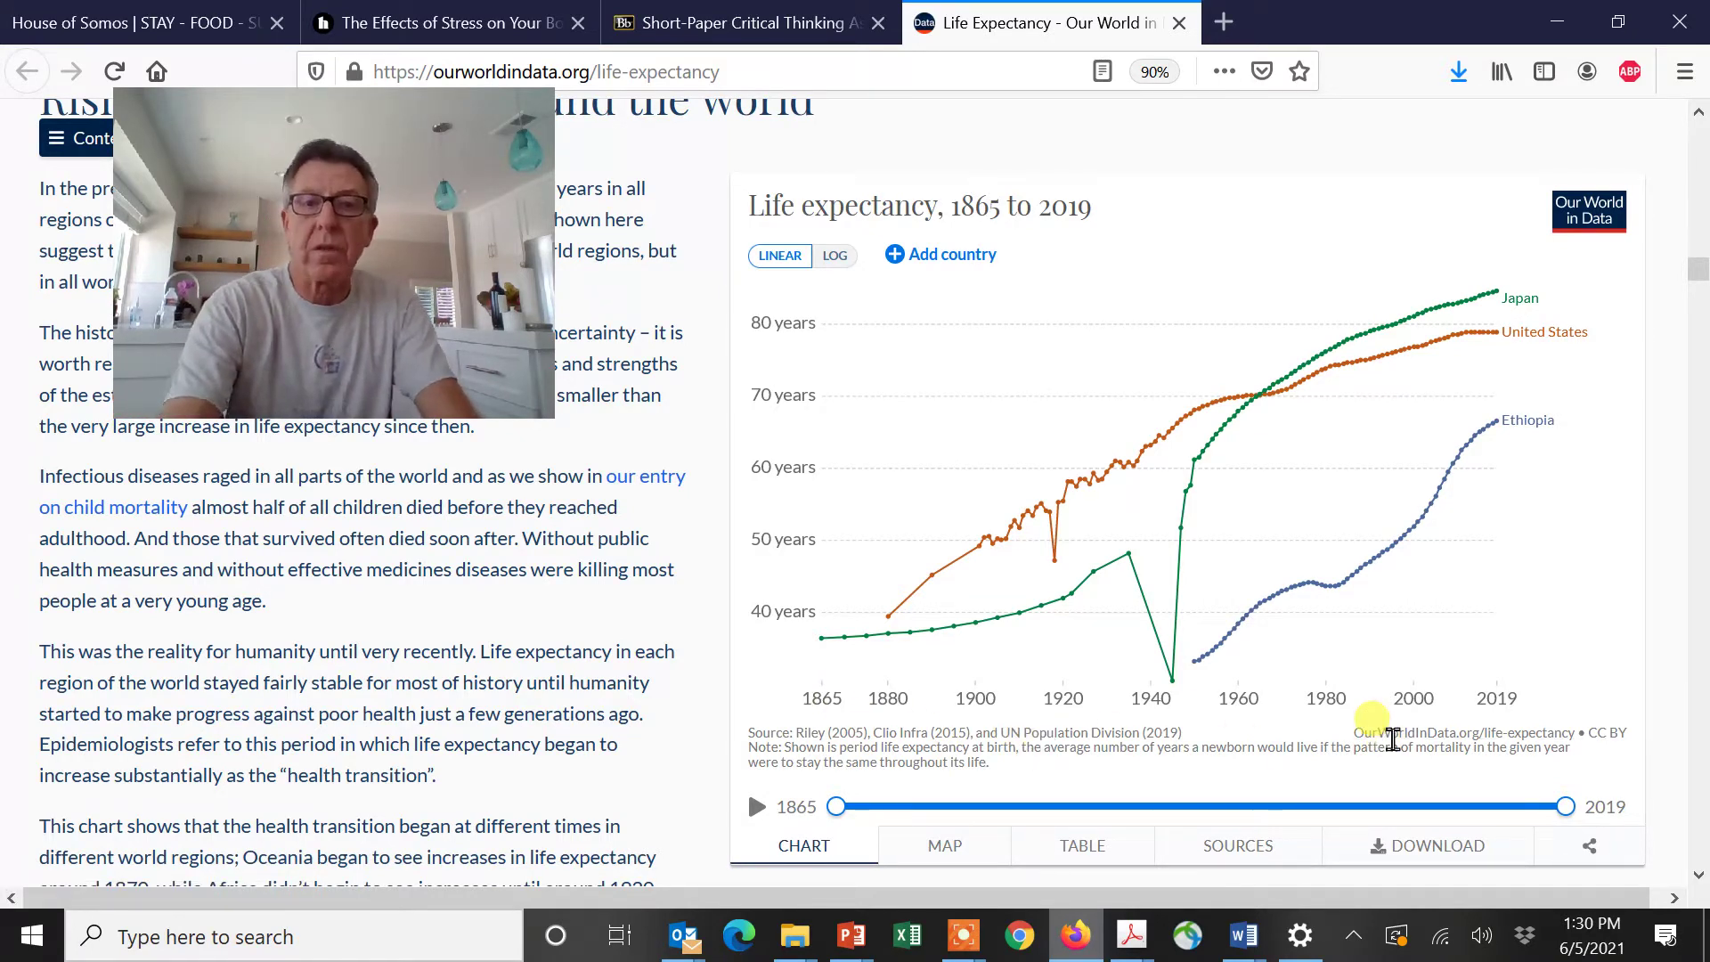
key("super")
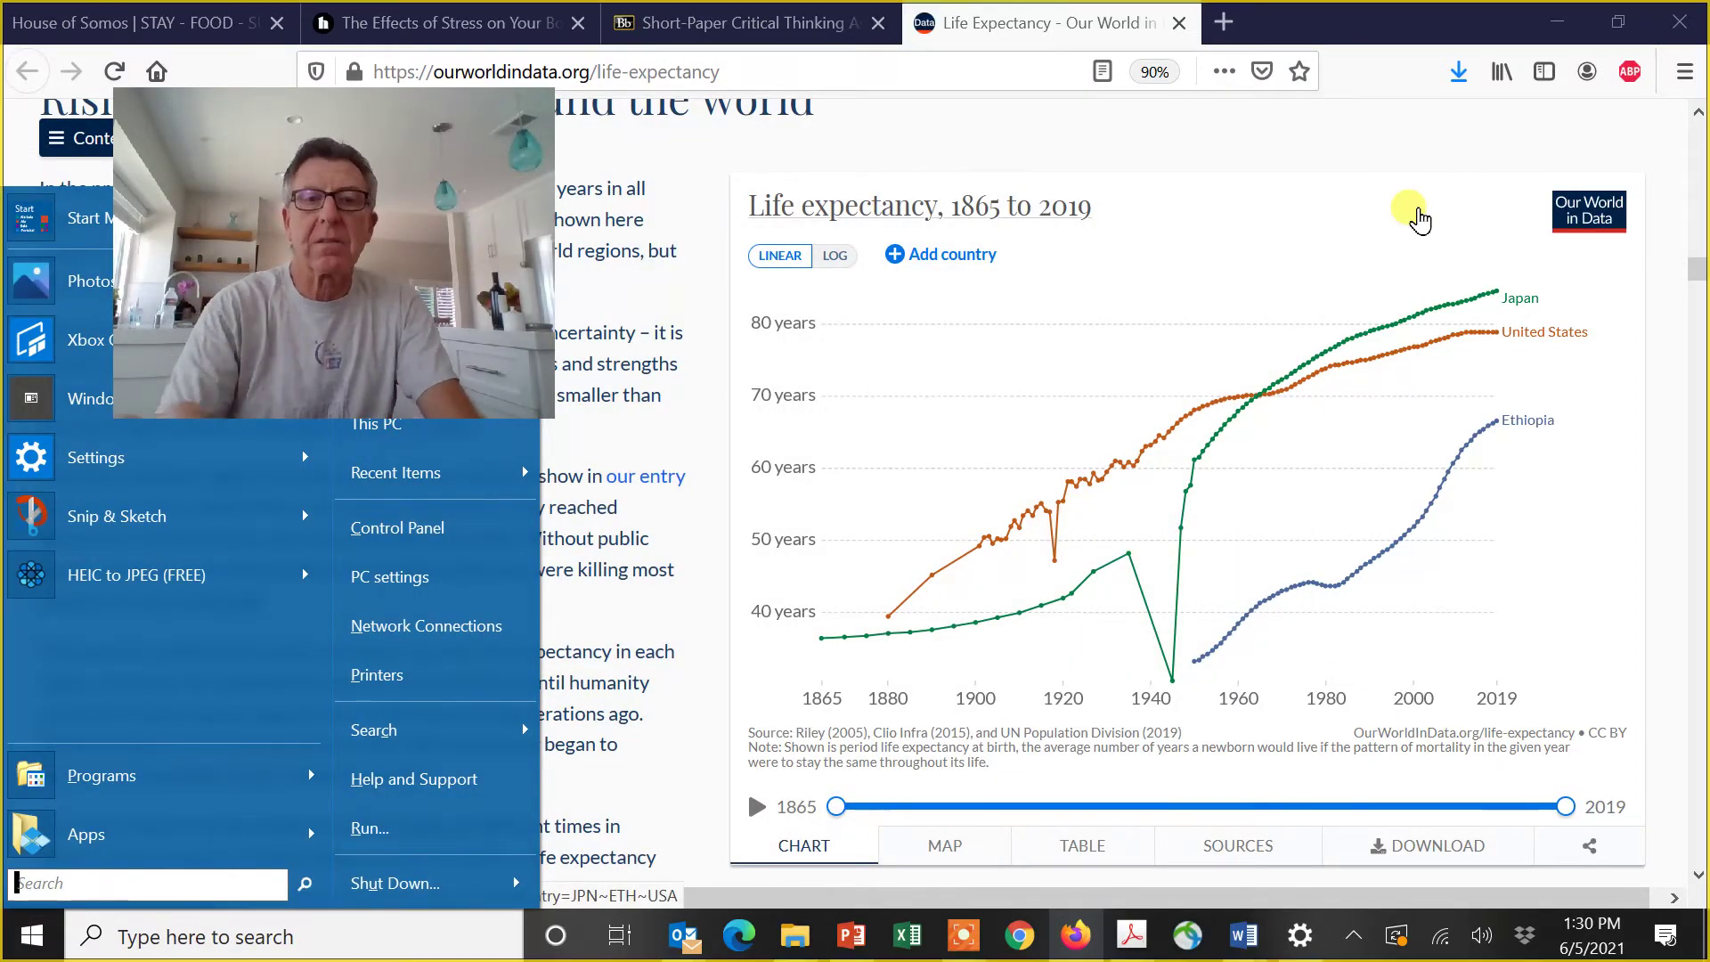
key("super+shift+s")
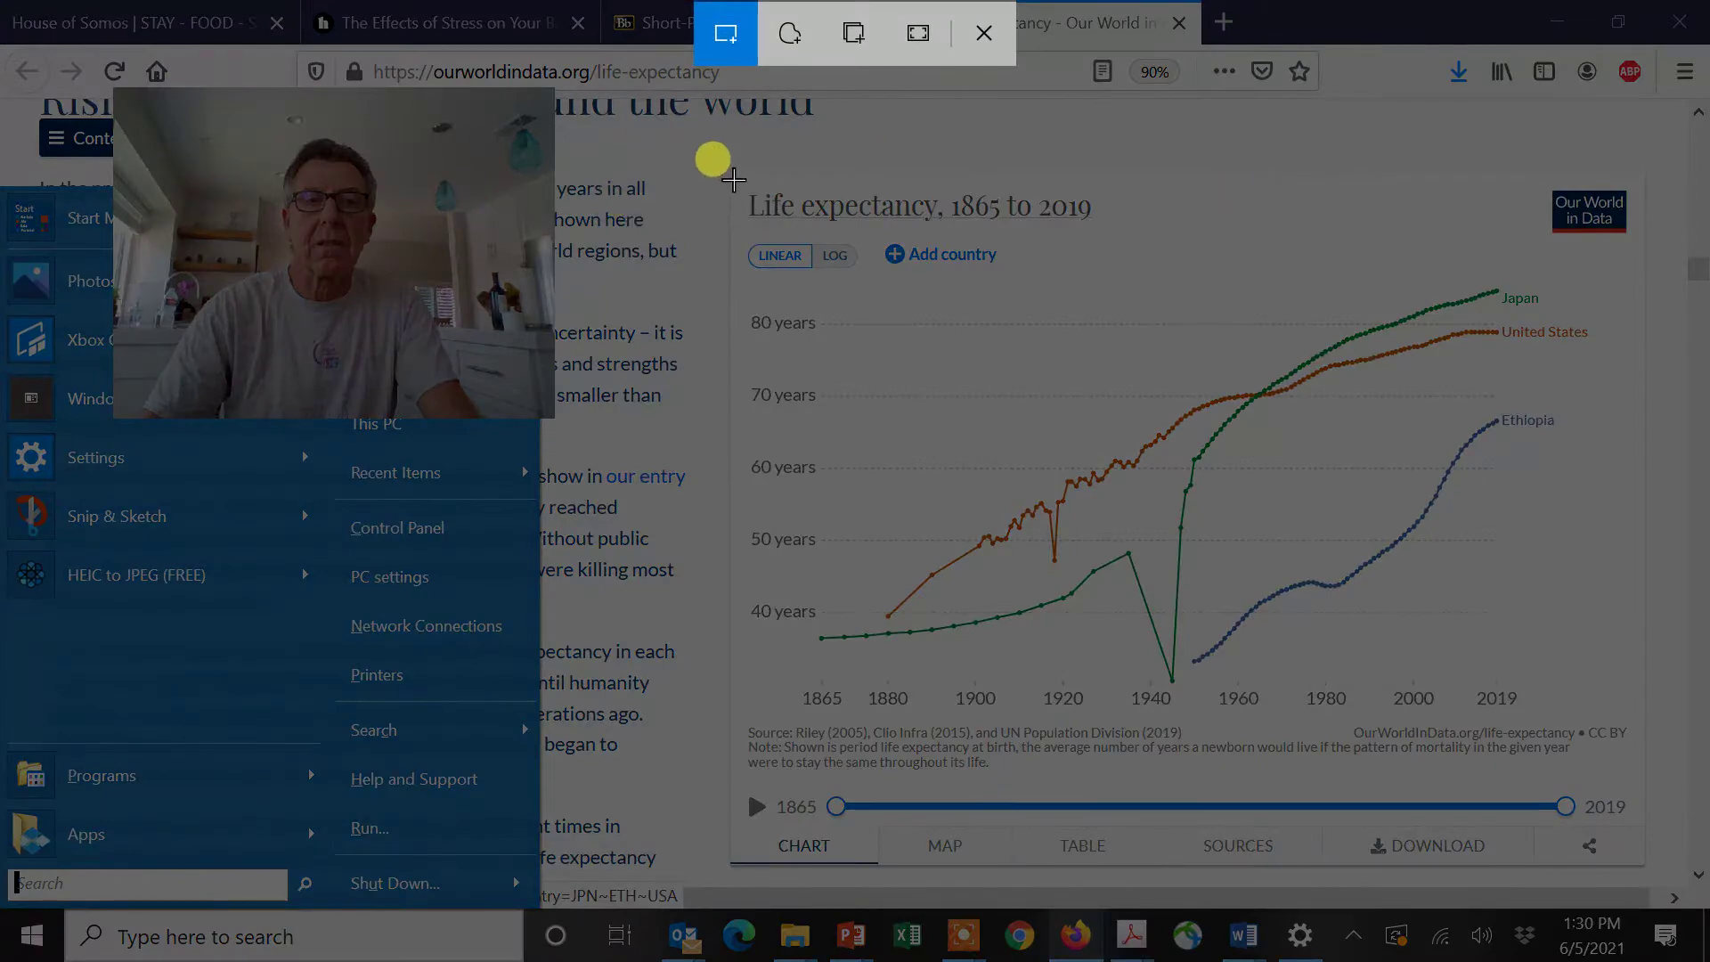
mouse_move(733, 178)
left_mouse_down()
mouse_move(783, 656)
mouse_move(1462, 798)
mouse_move(1648, 756)
left_mouse_up()
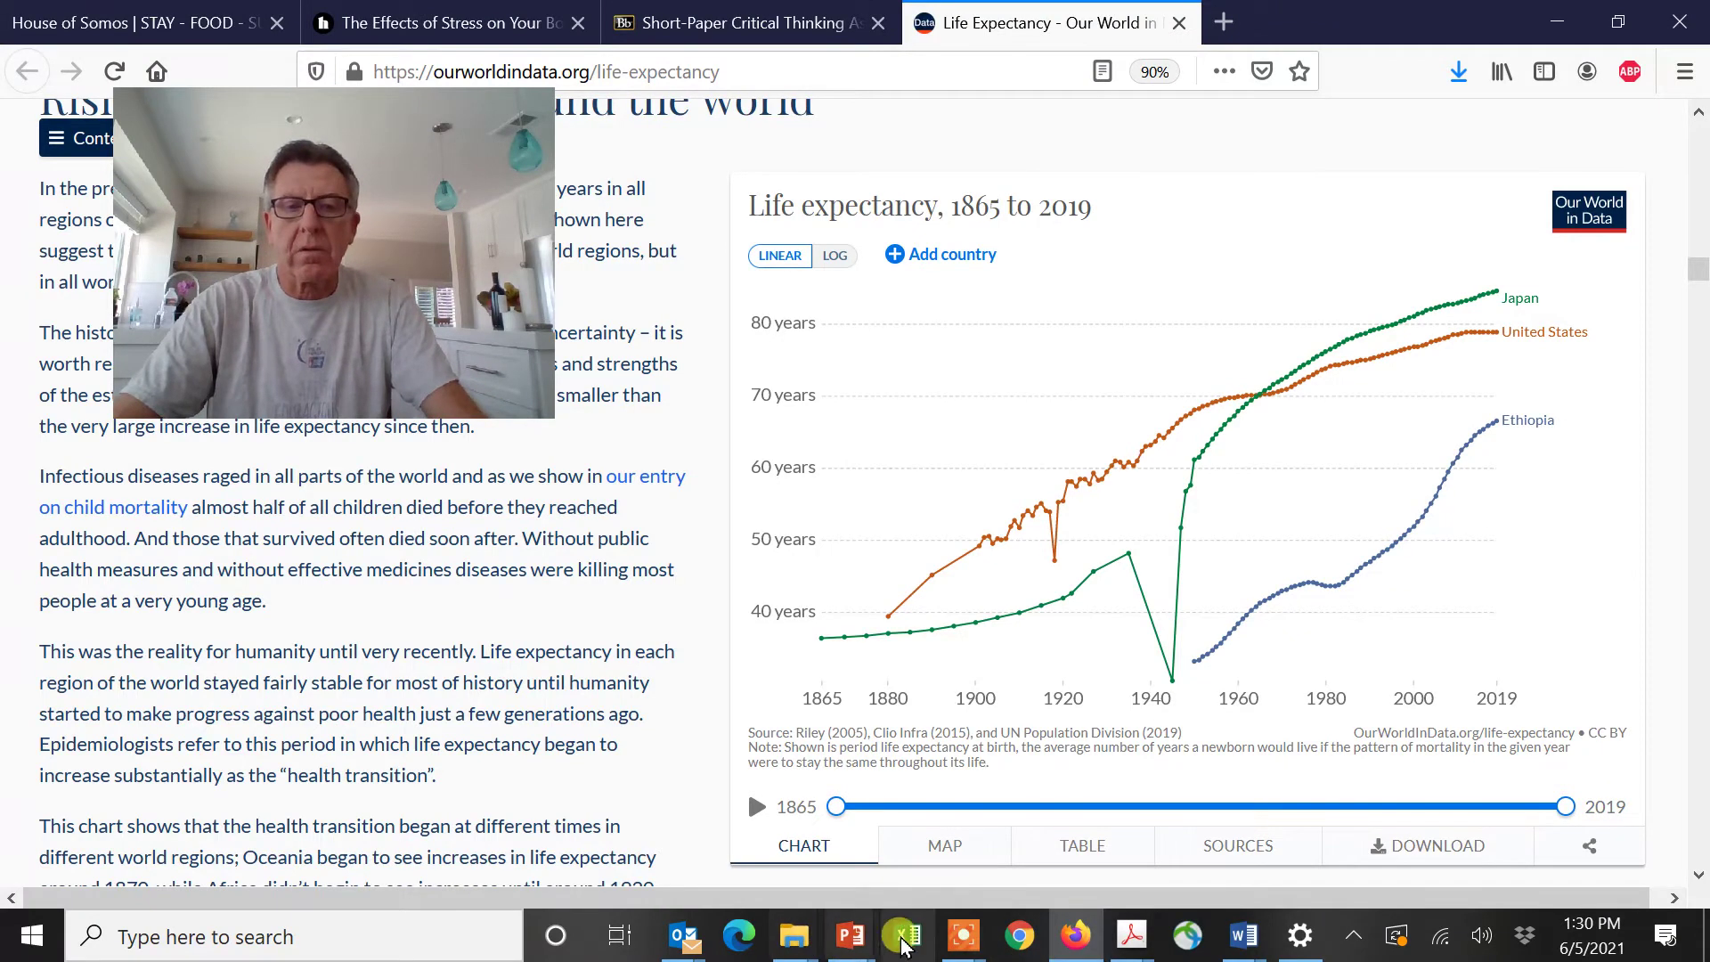
Add a new slide to the presentation and paste the captured 1865–2019 life expectancy chart onto it.
mouse_move(864, 949)
left_click(1042, 868)
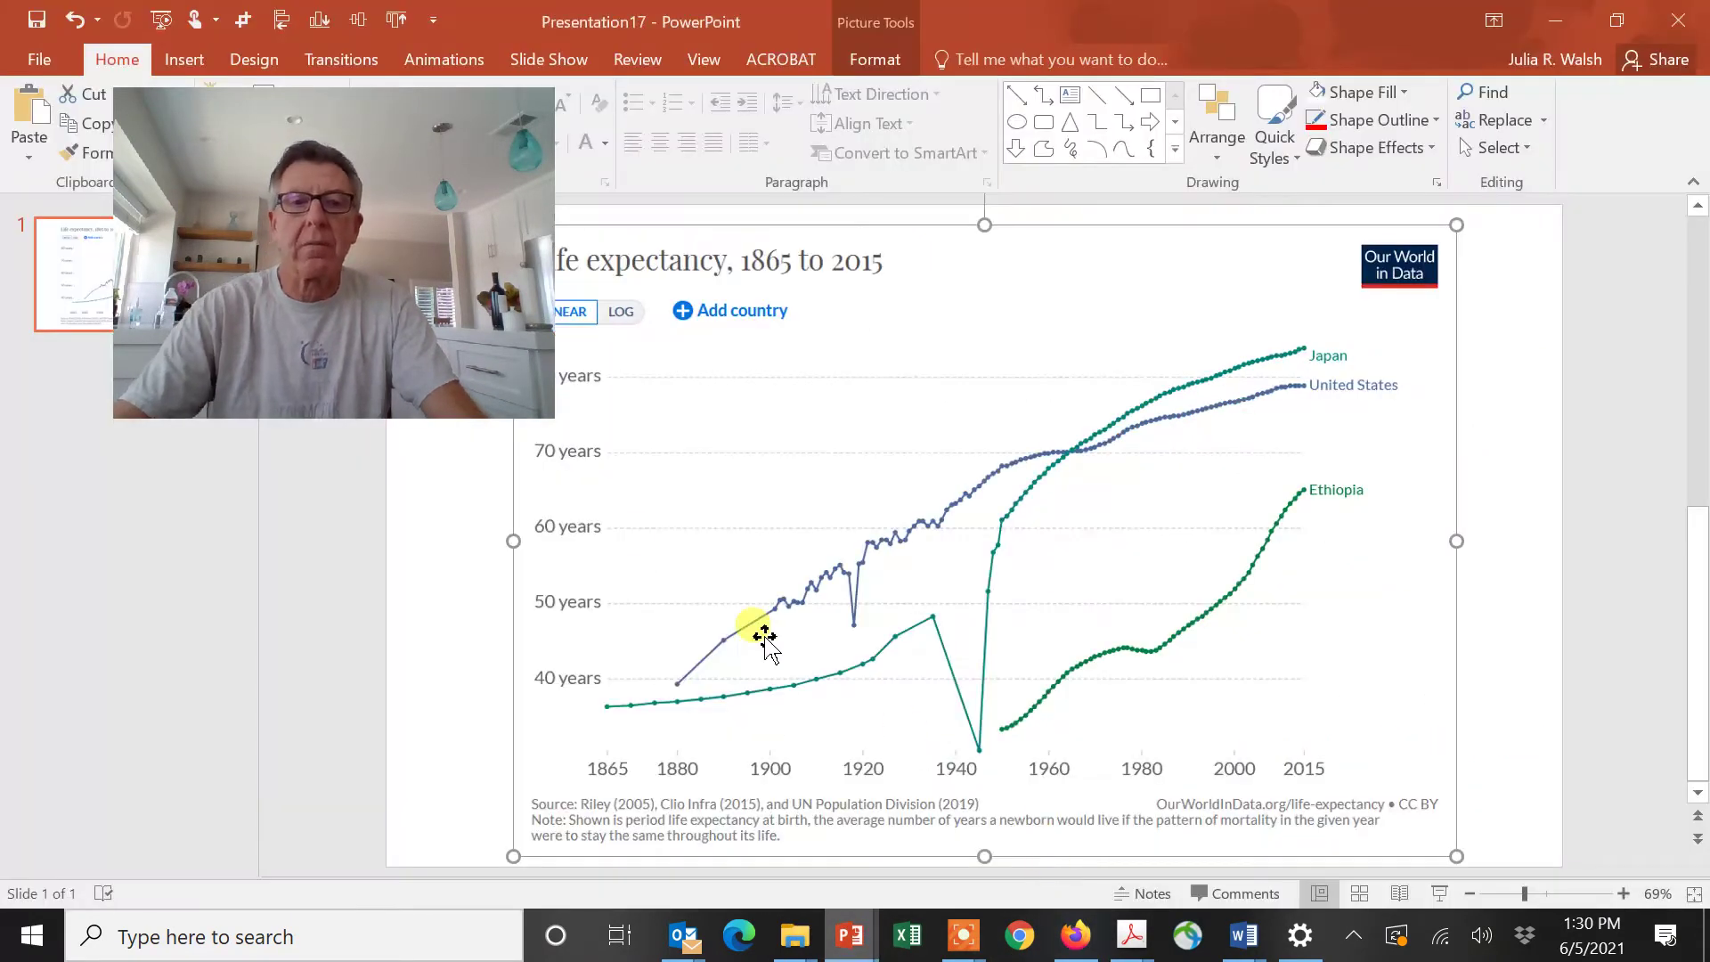
left_click_drag(230, 119, 446, 132)
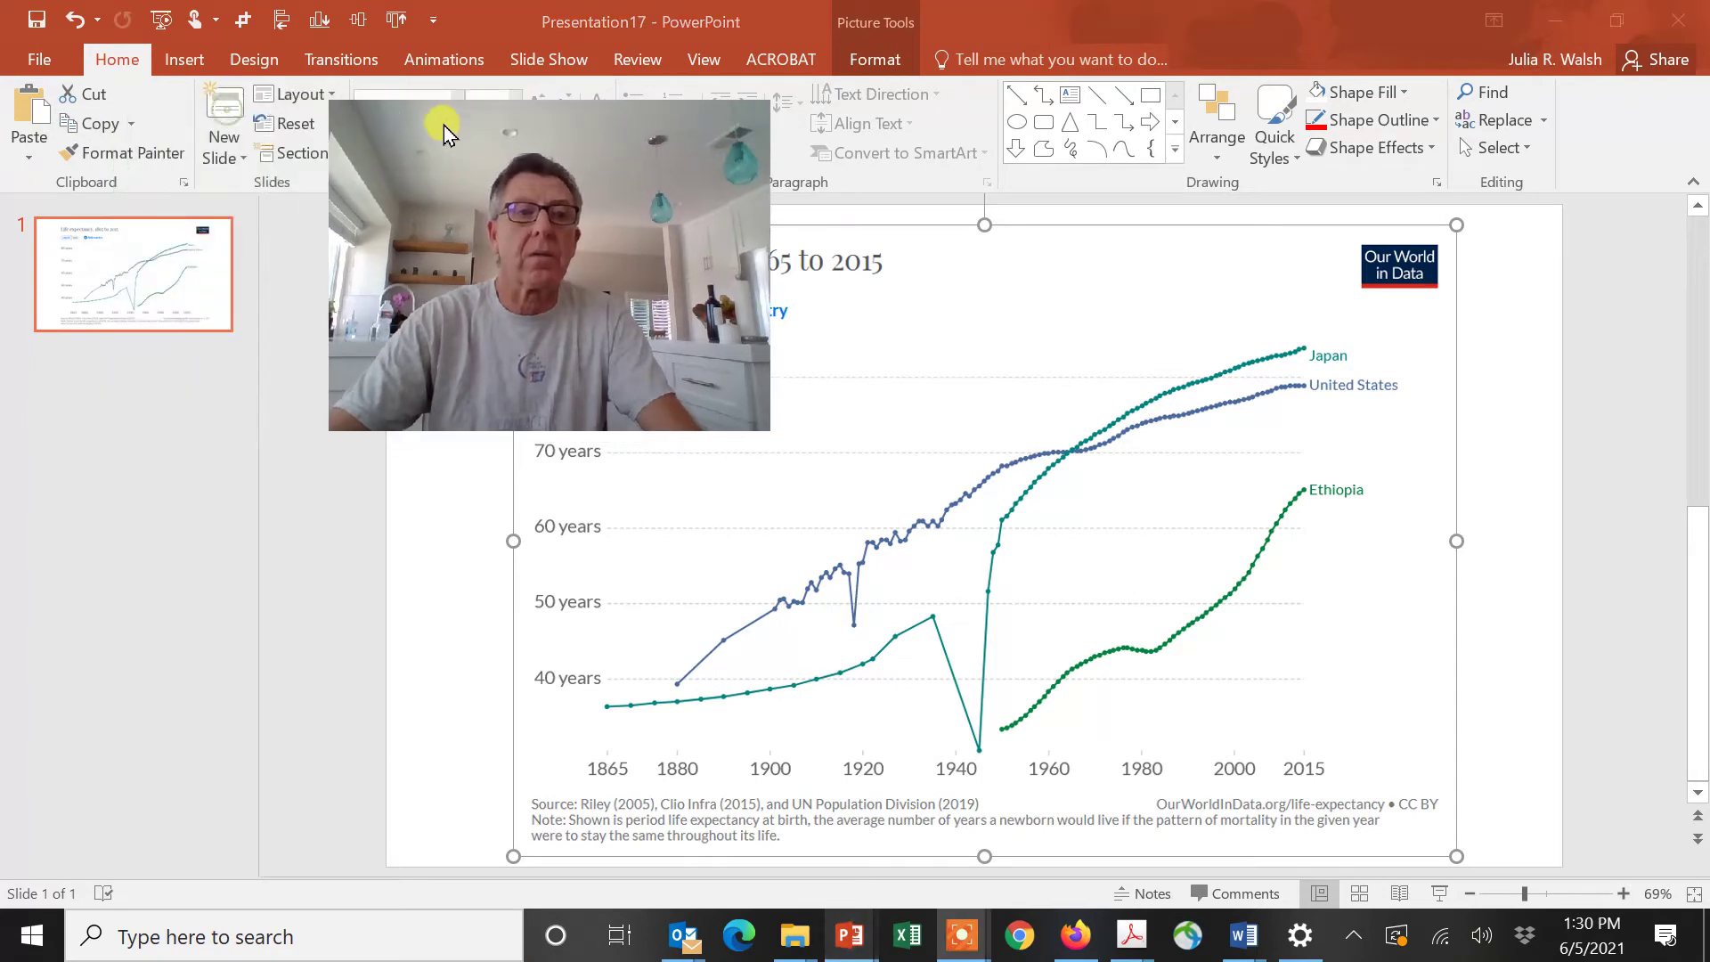
left_click(226, 125)
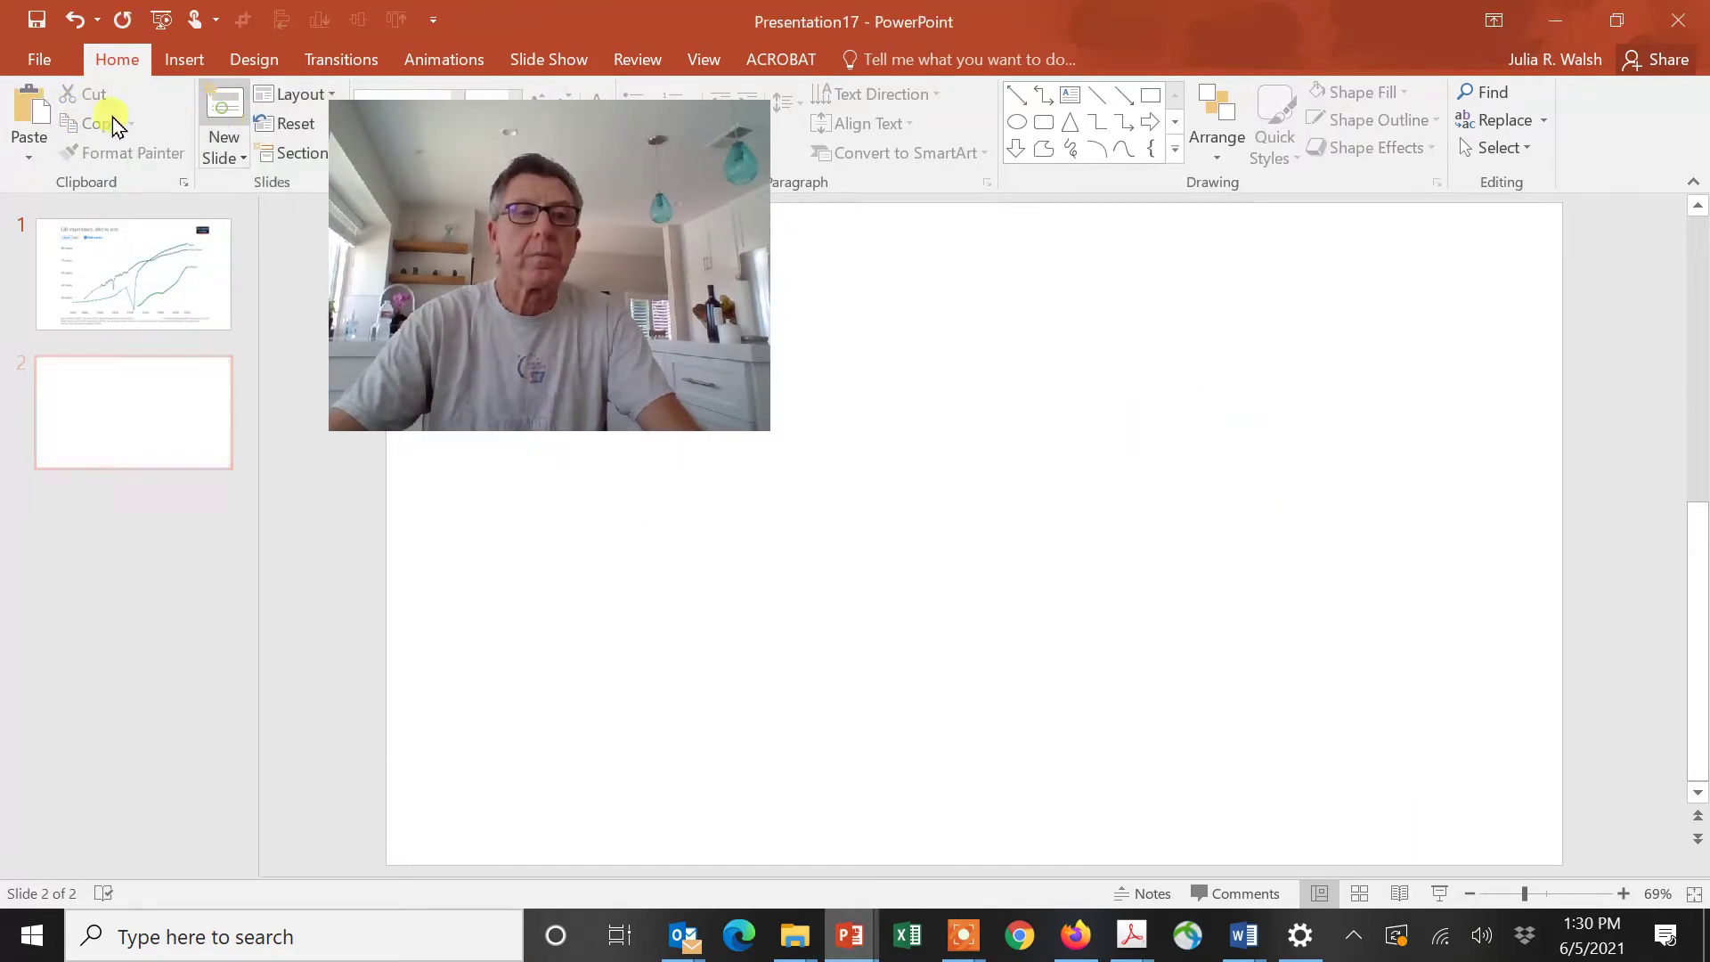
left_click(42, 119)
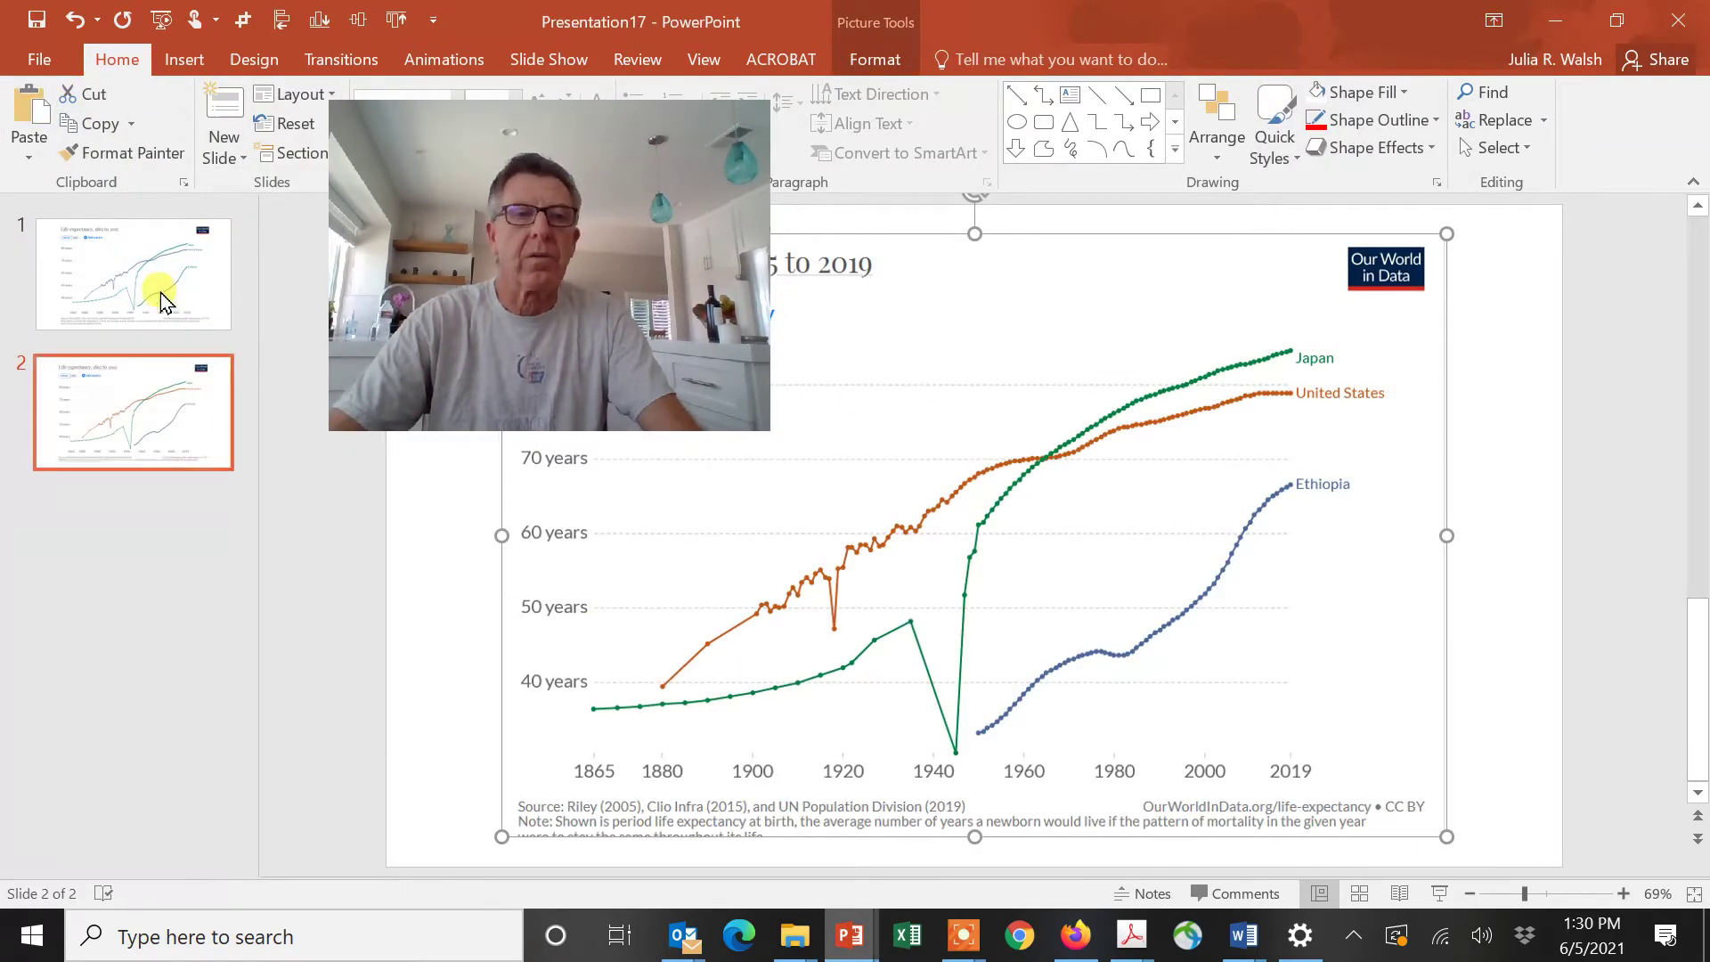
Compare the 2015 chart on slide 1 with the 2019 chart on slide 2.
left_click(153, 254)
left_click(166, 395)
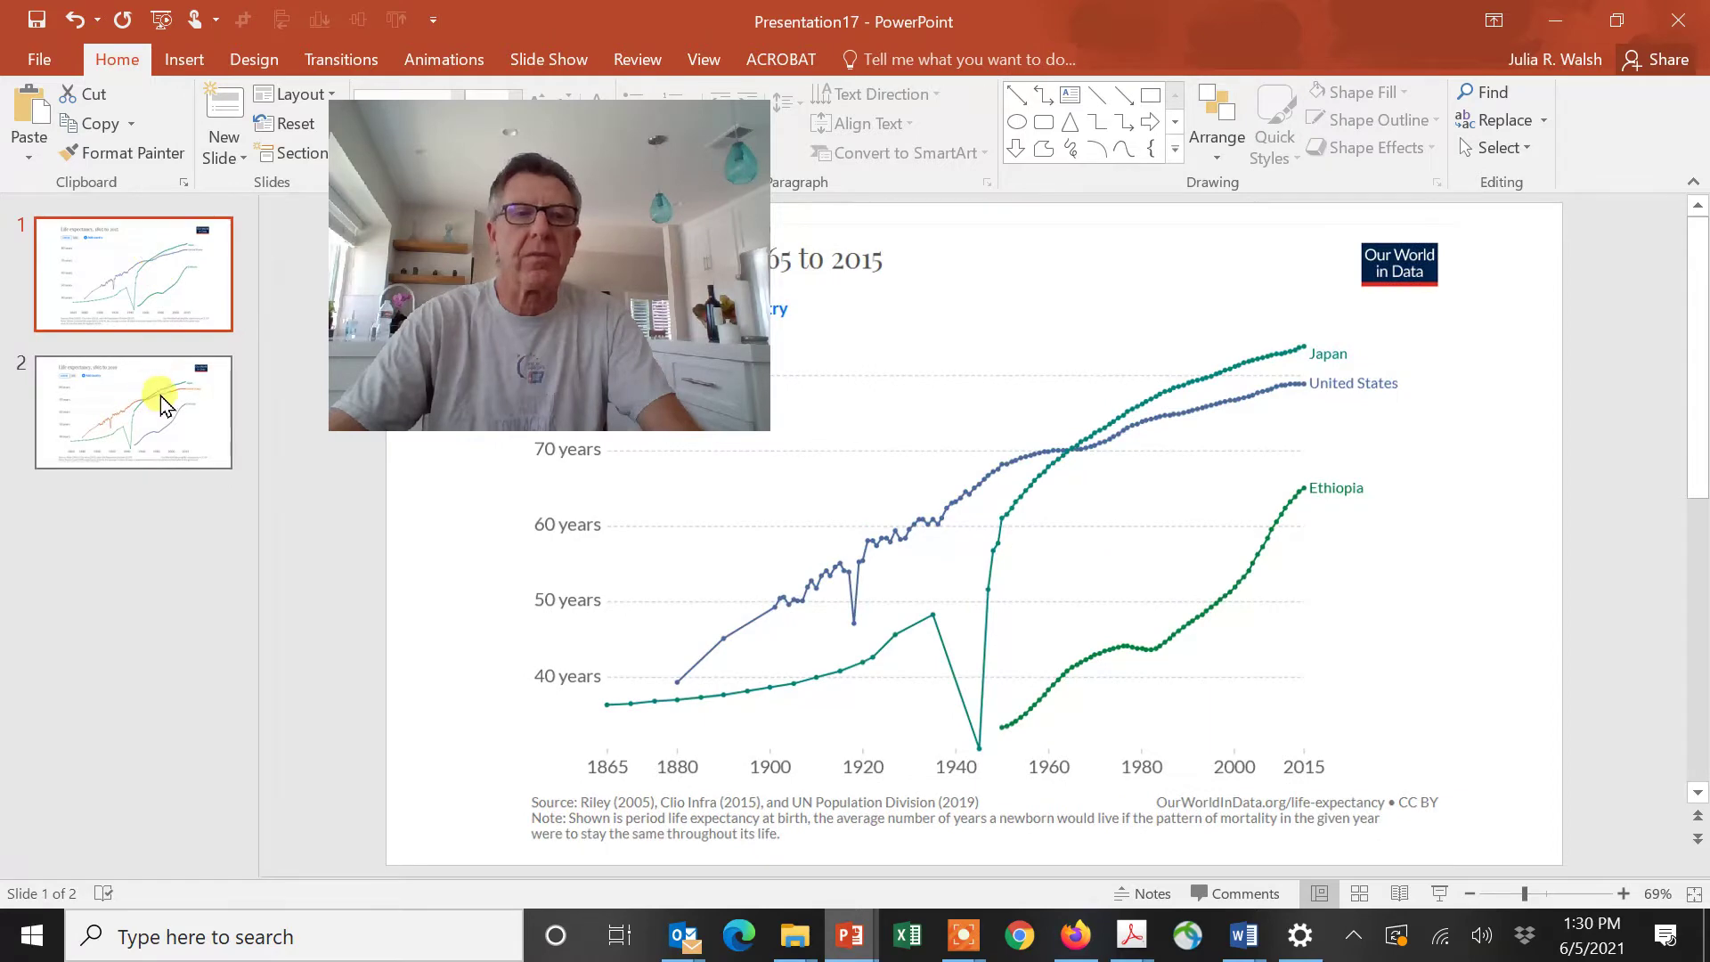
left_click(184, 281)
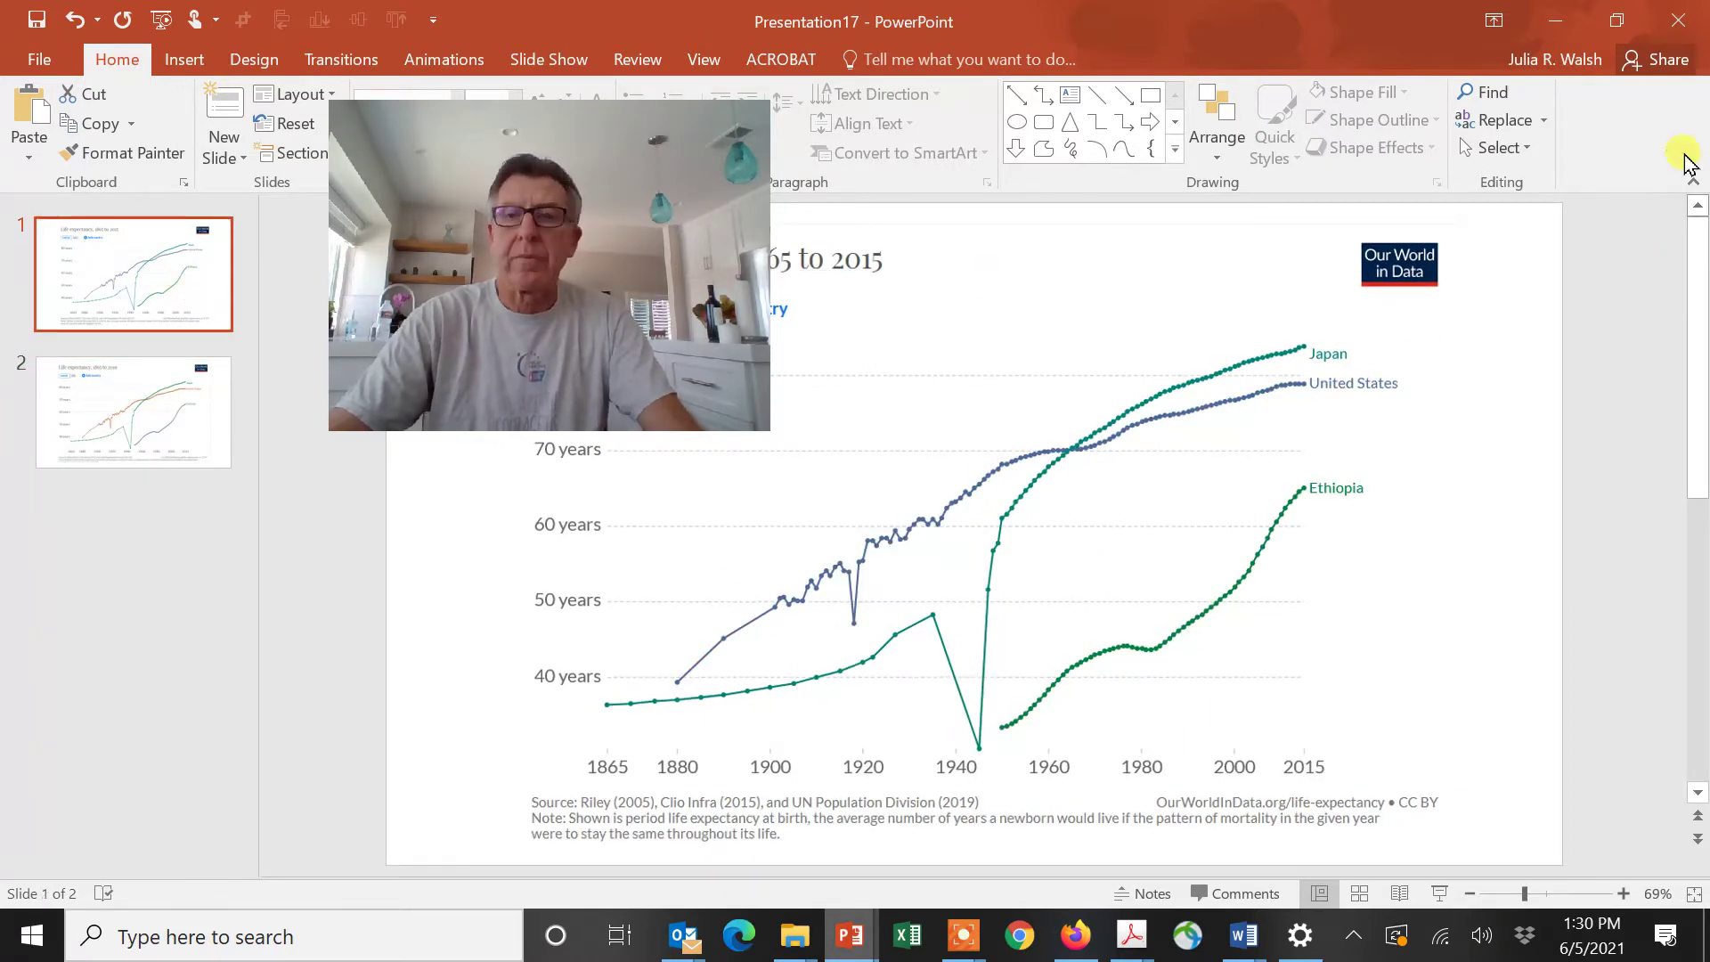
Bring back the life expectancy article and scroll to 'Life expectancy by age in England and Wales'.
mouse_move(1077, 936)
left_click(1113, 868)
left_click_drag(1703, 268, 1701, 303)
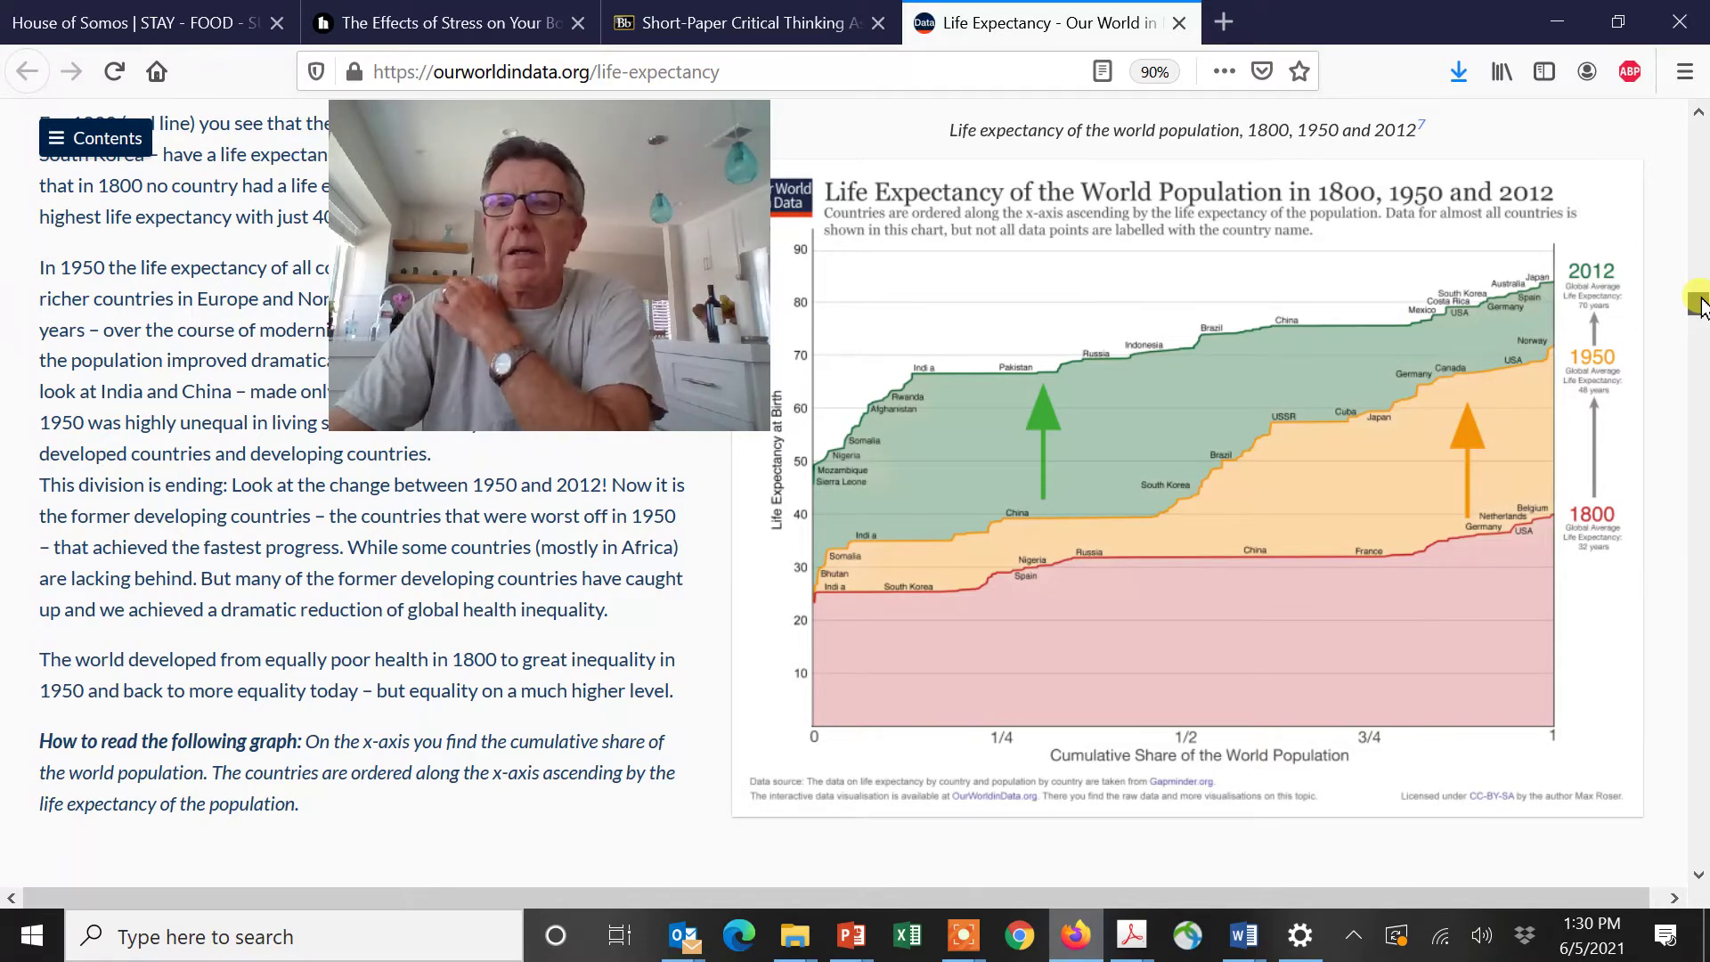
mouse_move(1701, 303)
left_mouse_down()
mouse_move(1695, 468)
mouse_move(1699, 317)
left_mouse_up()
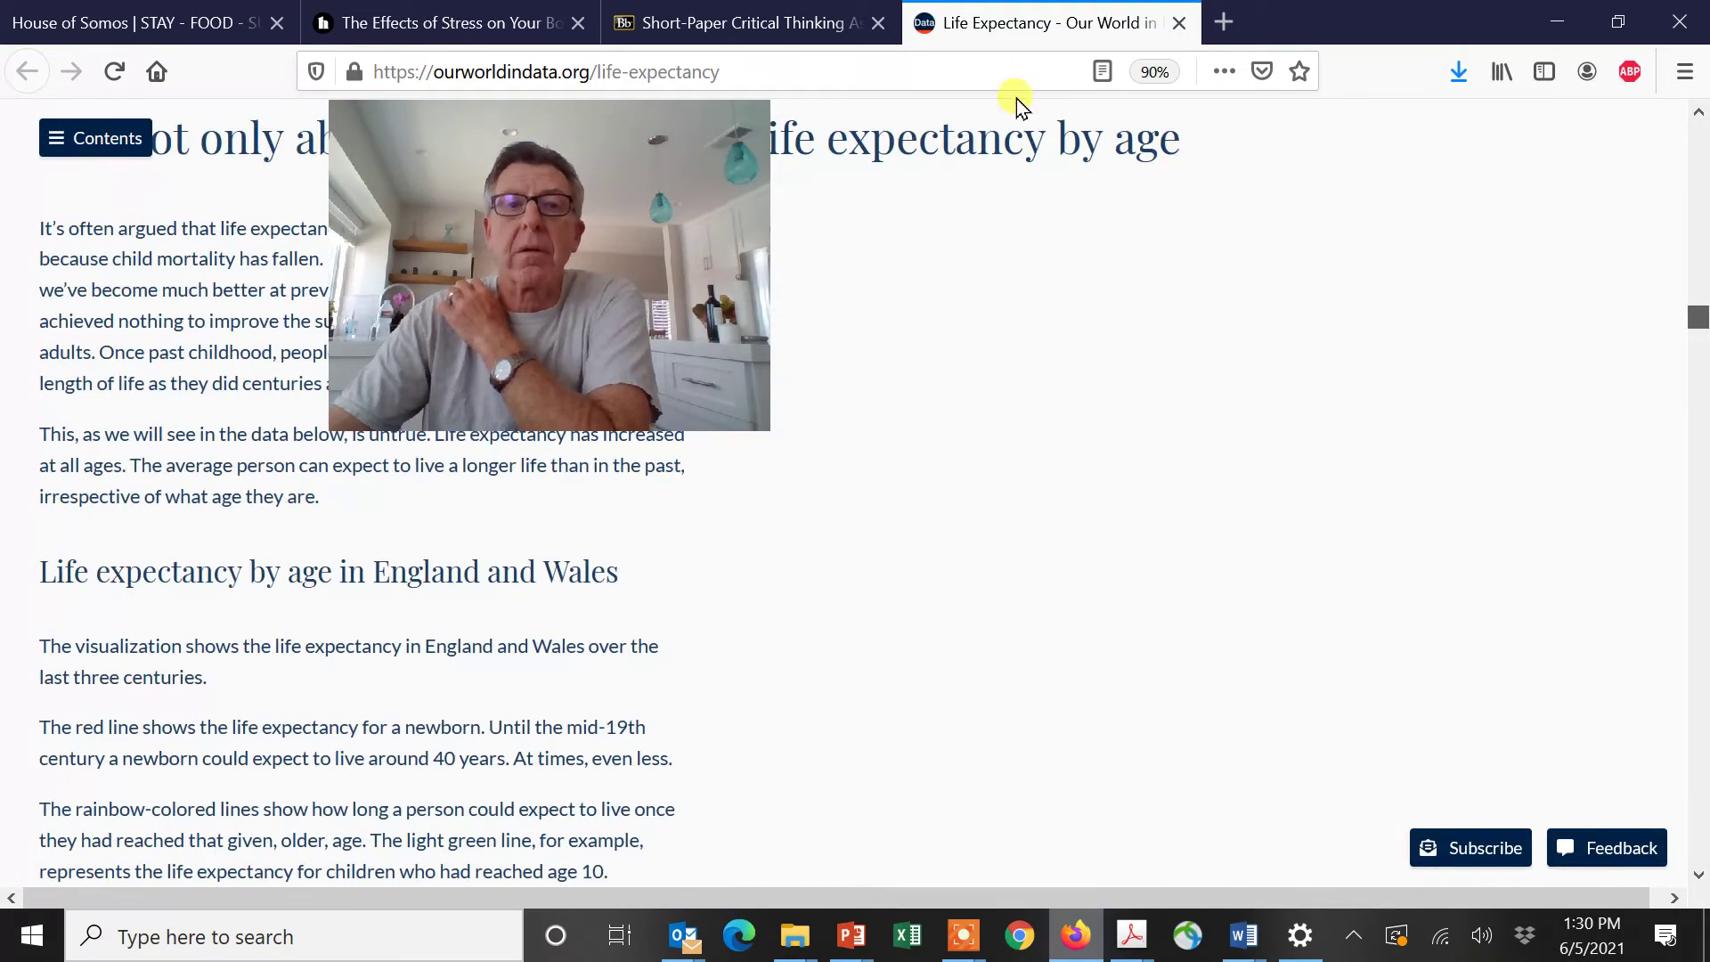
Close the life expectancy tab and follow the assignment link to the Afghanistan dependency age-groups chart.
left_click(1179, 23)
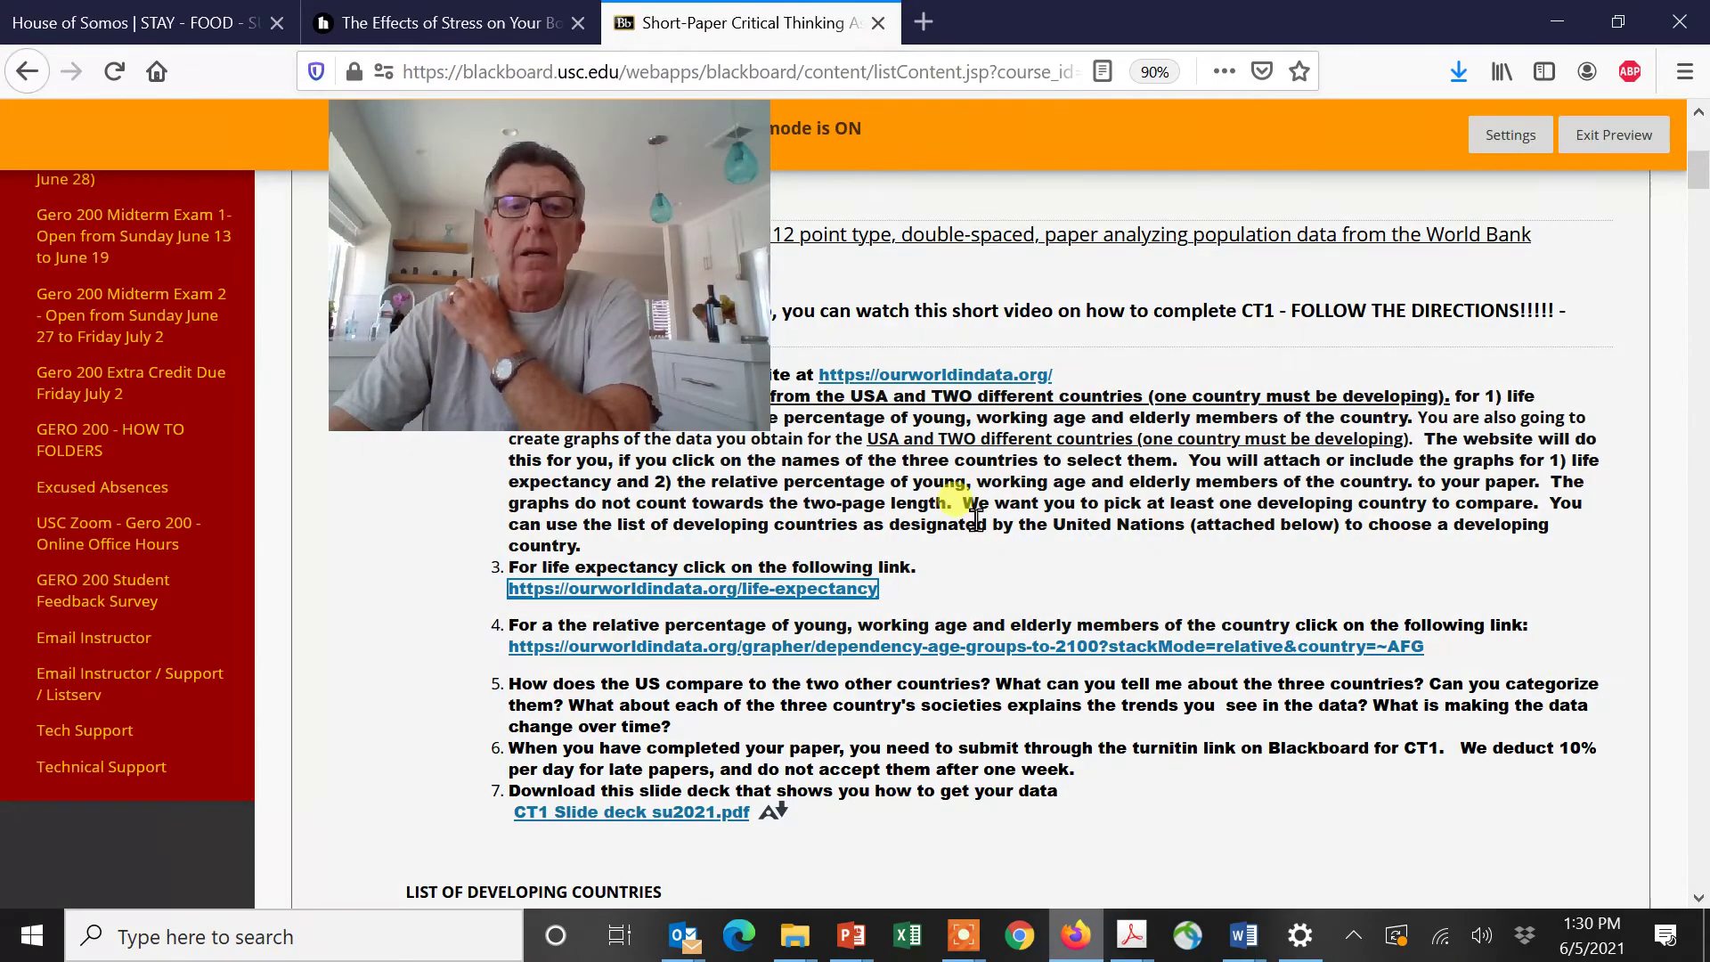
left_click(887, 659)
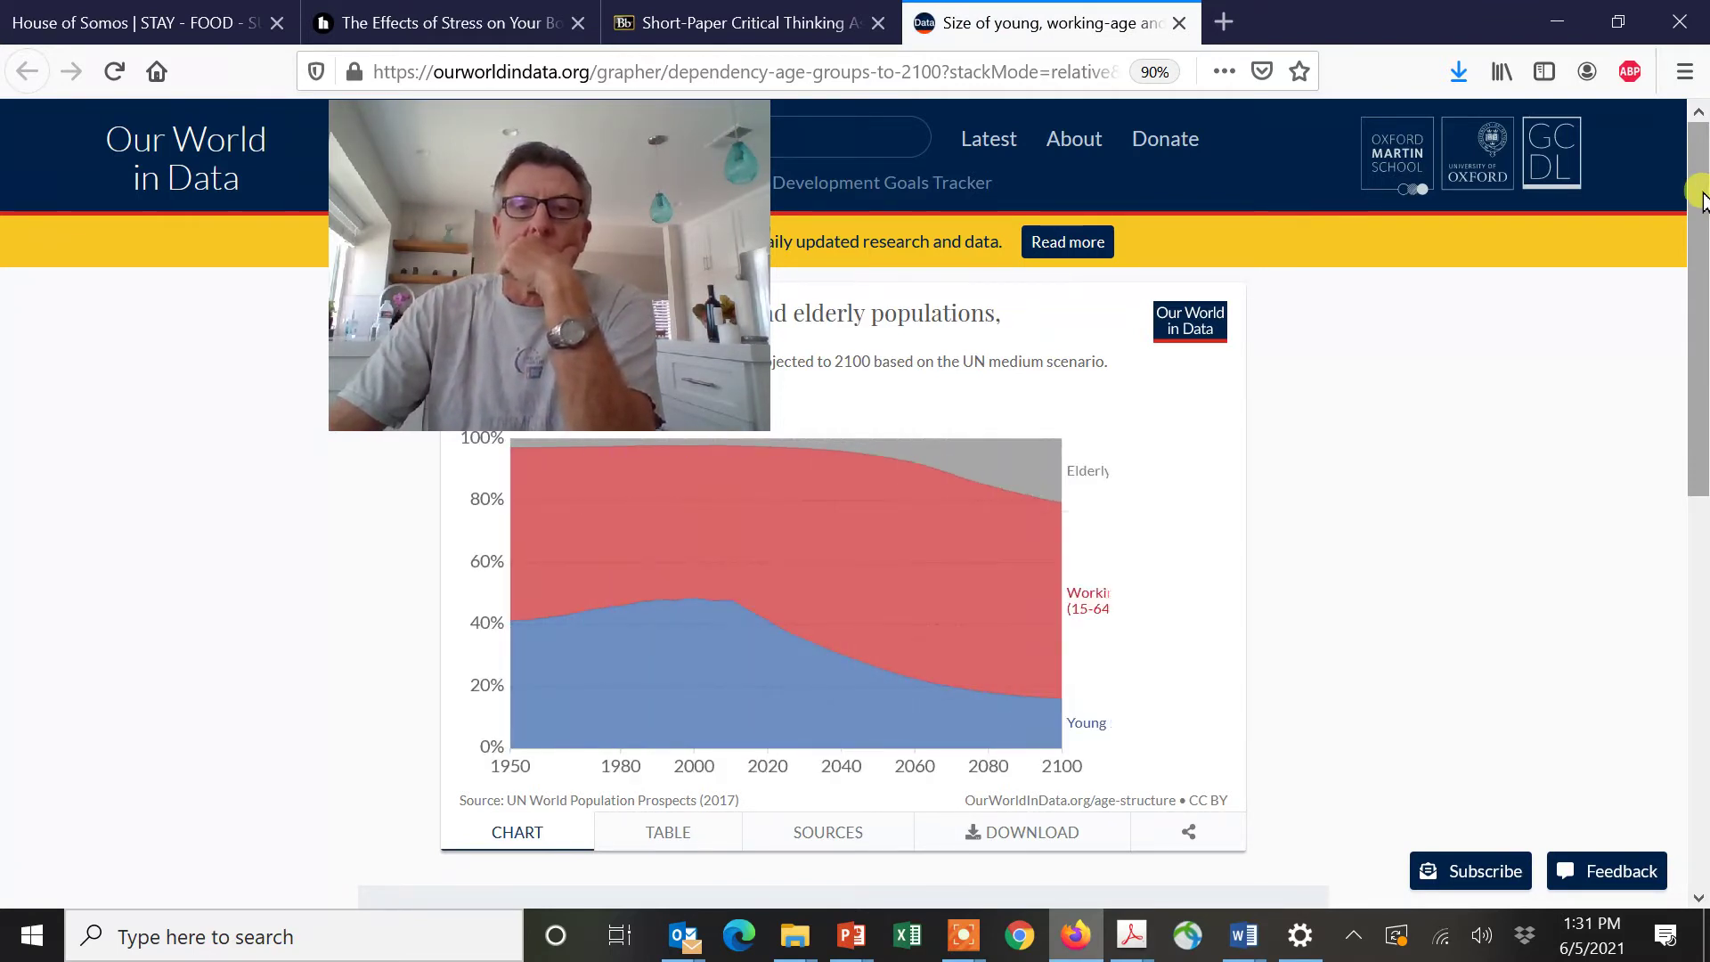
left_click_drag(557, 162, 216, 301)
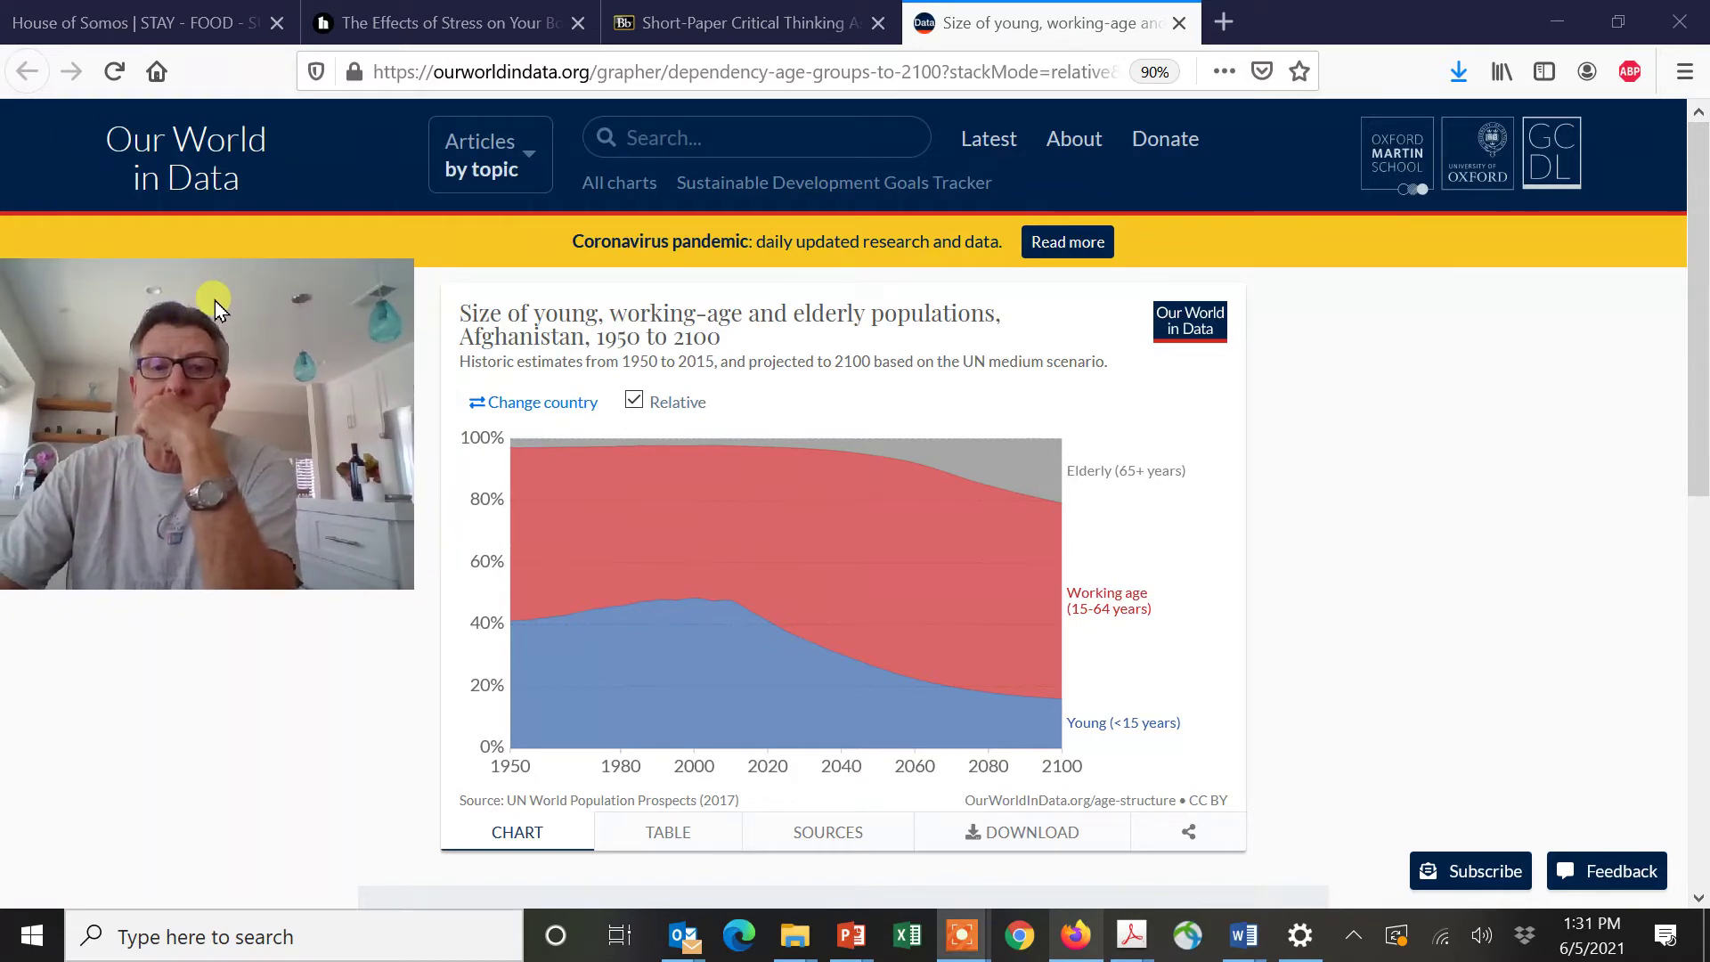
left_click_drag(1698, 393, 1701, 357)
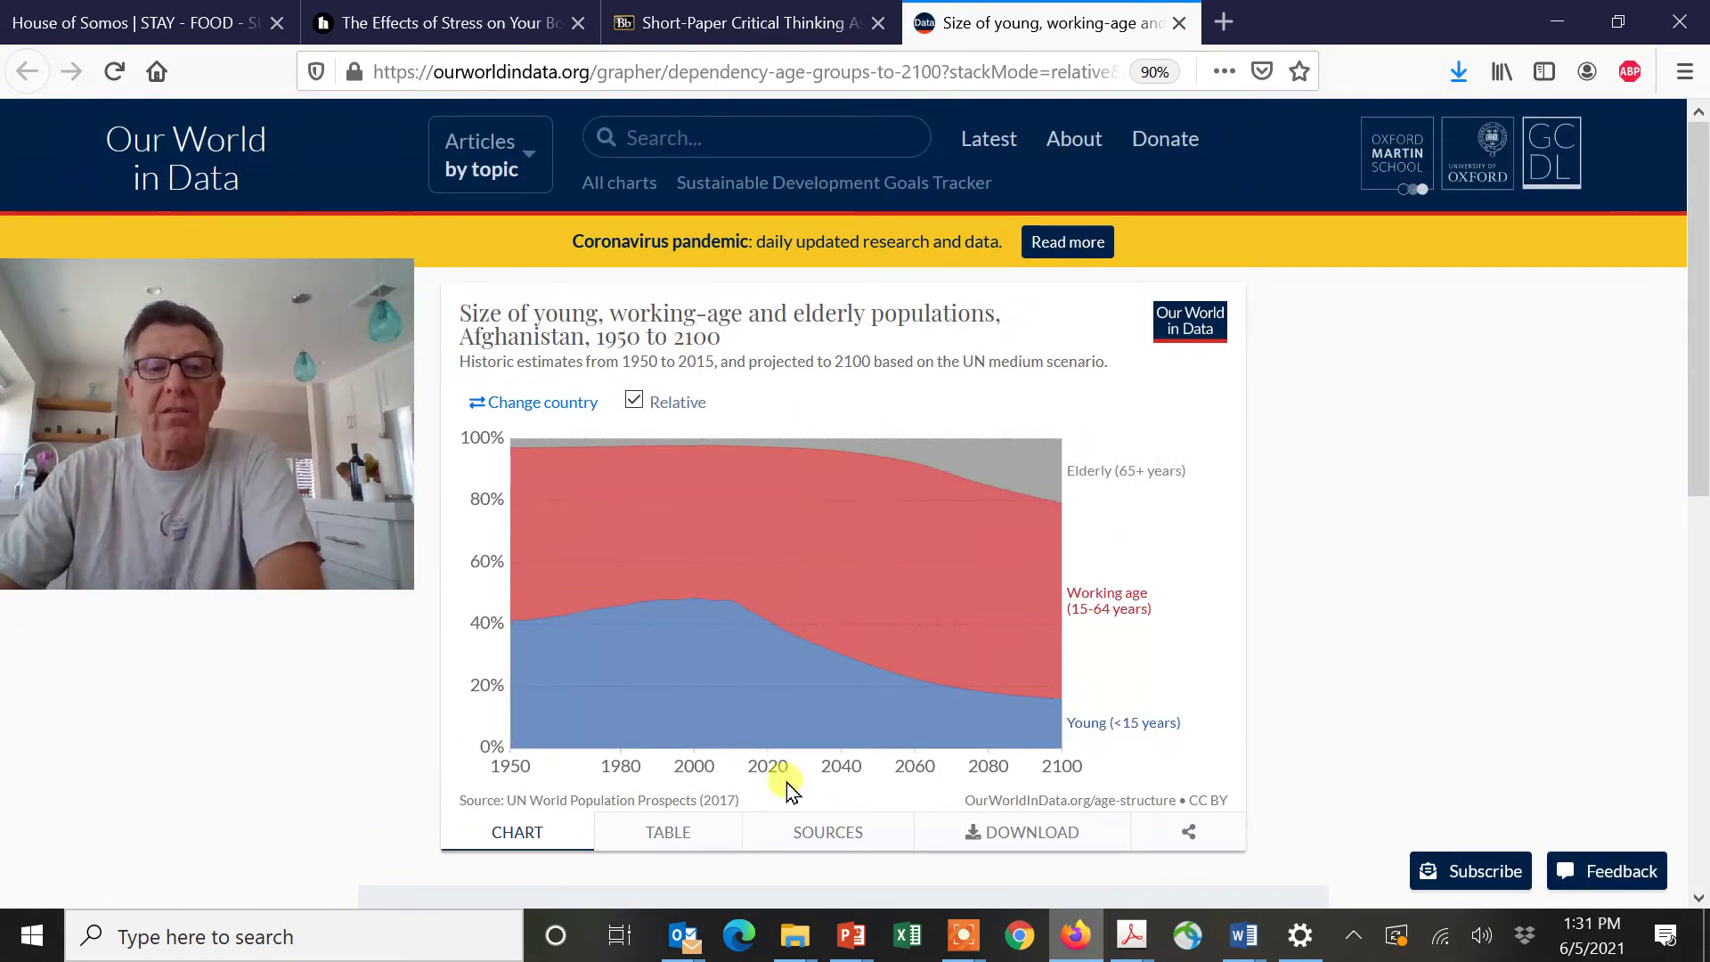
mouse_move(1693, 427)
left_mouse_down()
mouse_move(1696, 351)
mouse_move(1699, 680)
mouse_move(1701, 401)
left_mouse_up()
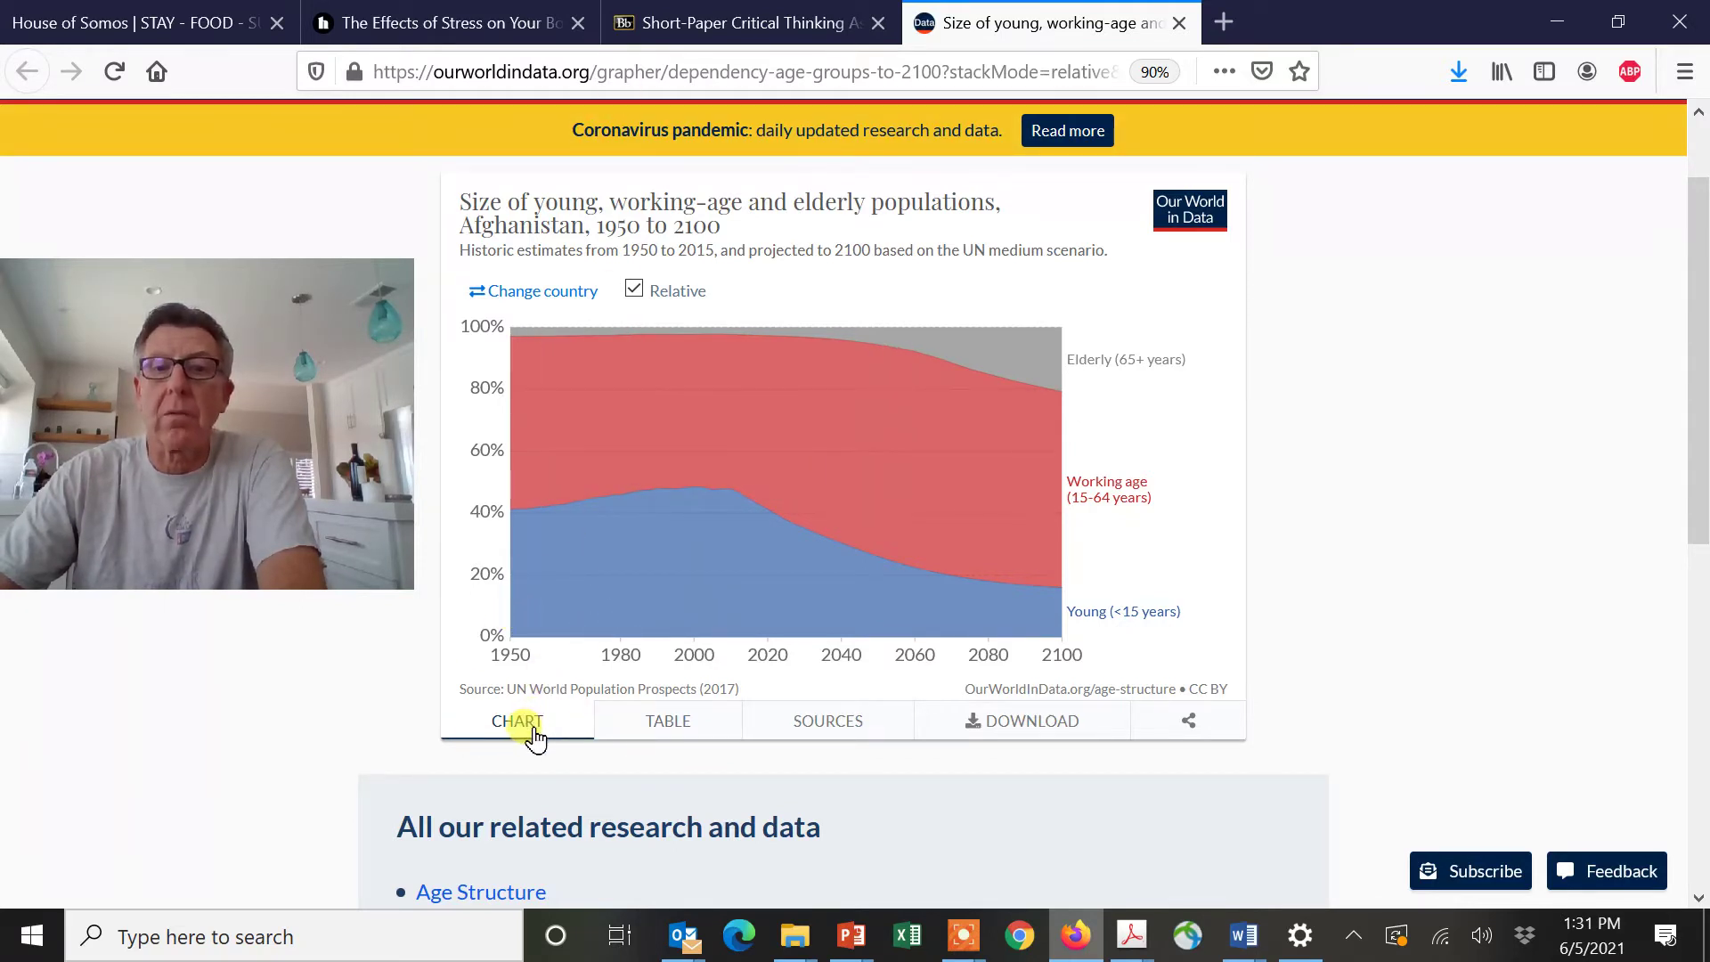
Switch the age-groups population chart to Japan and capture it as a rectangular snip.
left_click(573, 294)
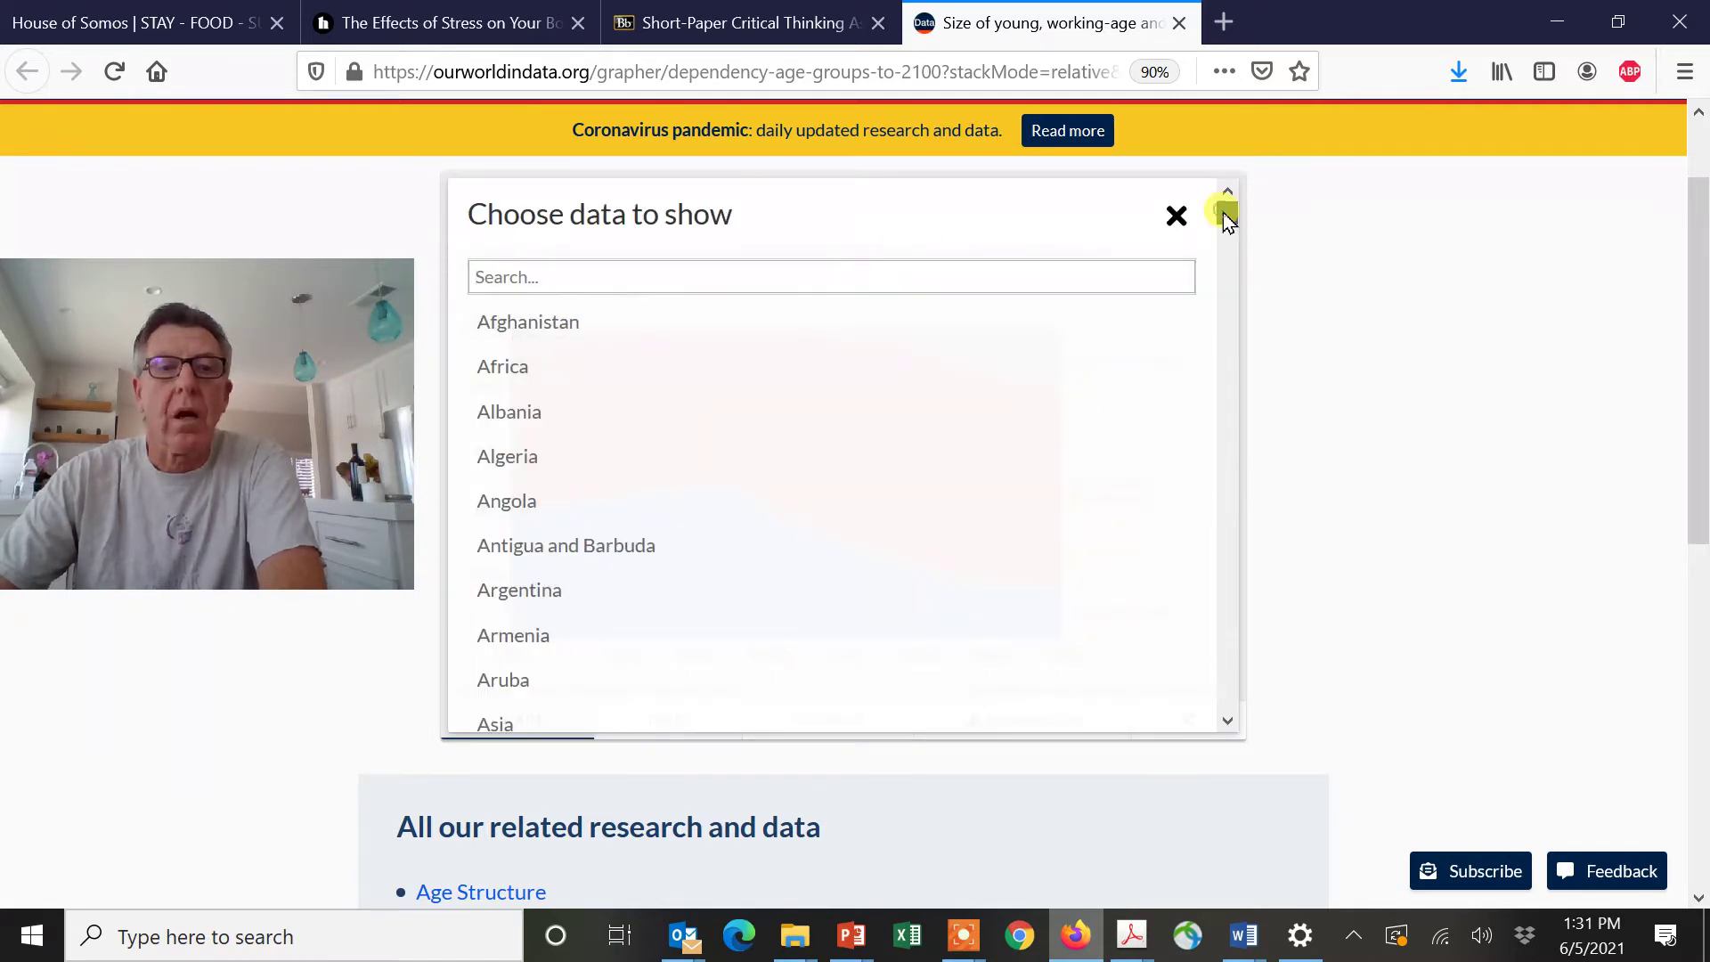
left_click_drag(1224, 214, 1251, 418)
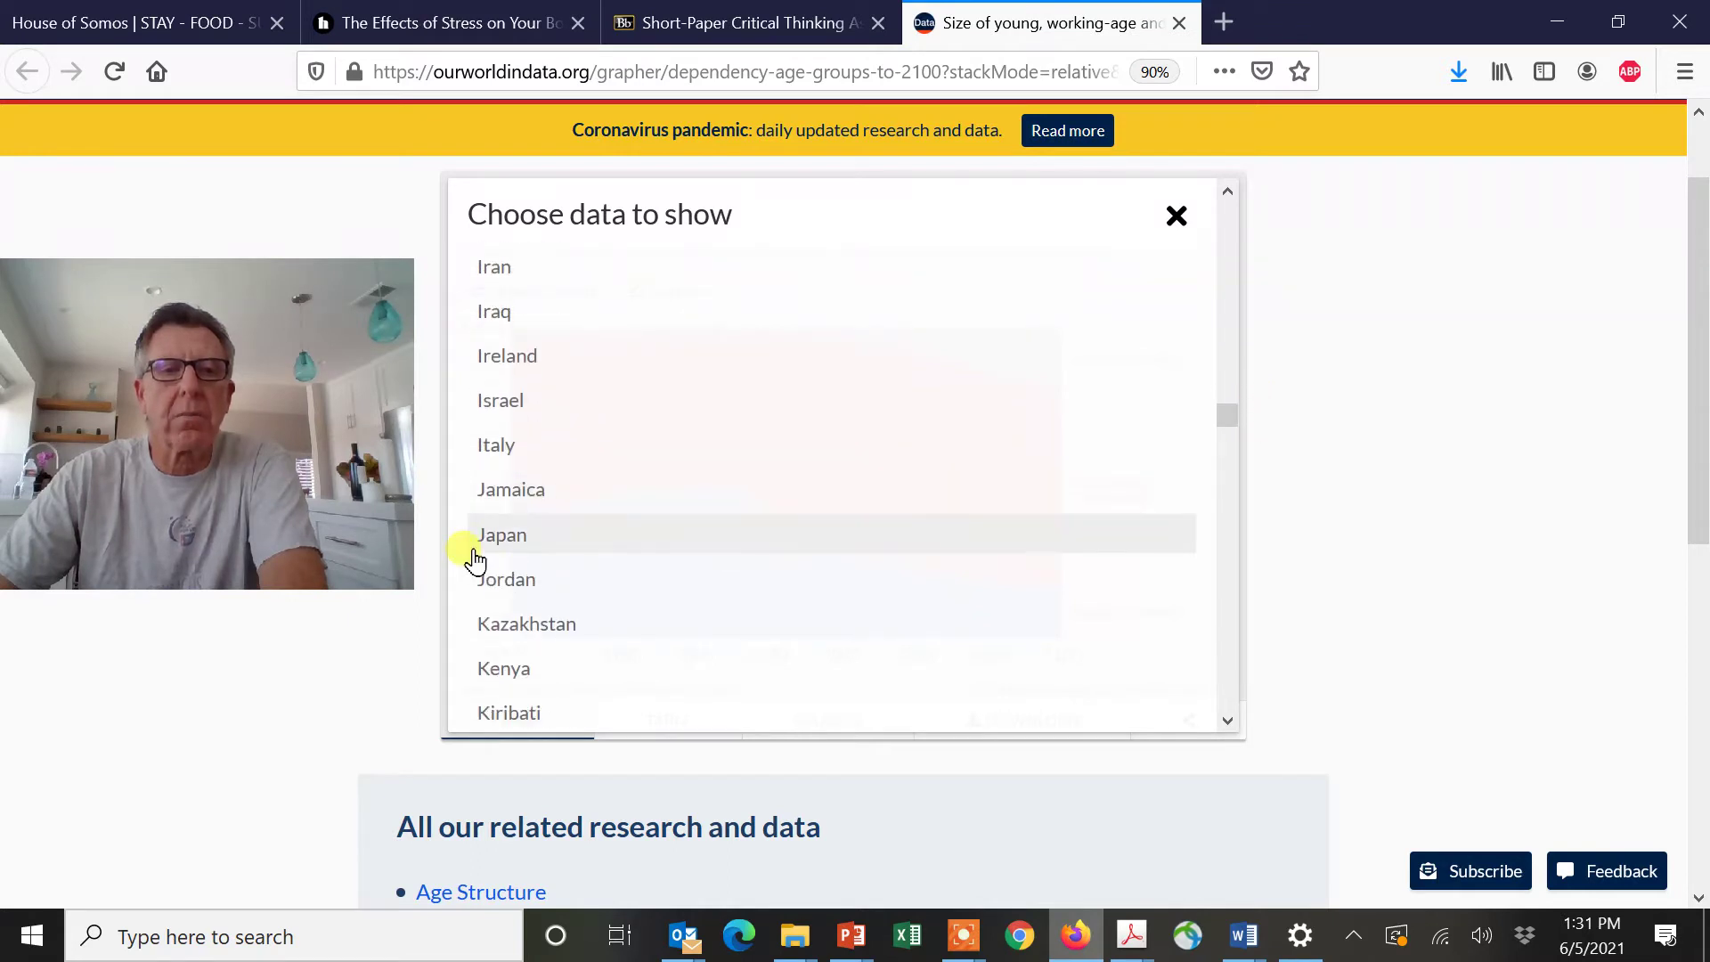
left_click(488, 550)
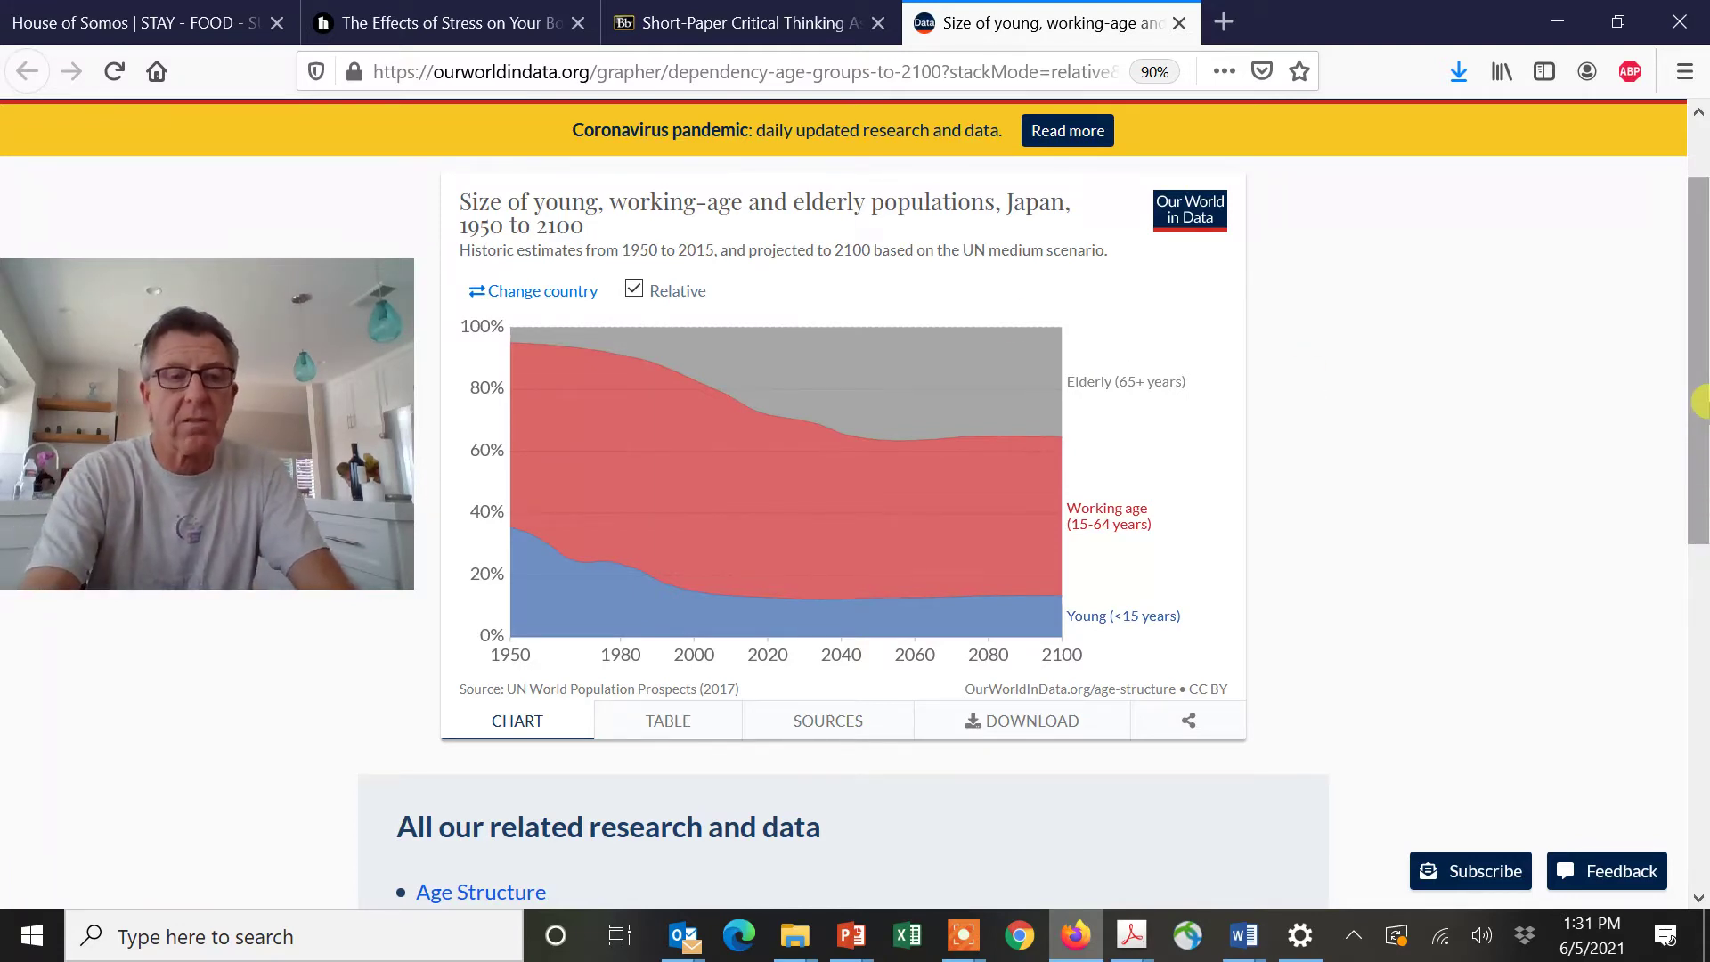
key("super+shift+s")
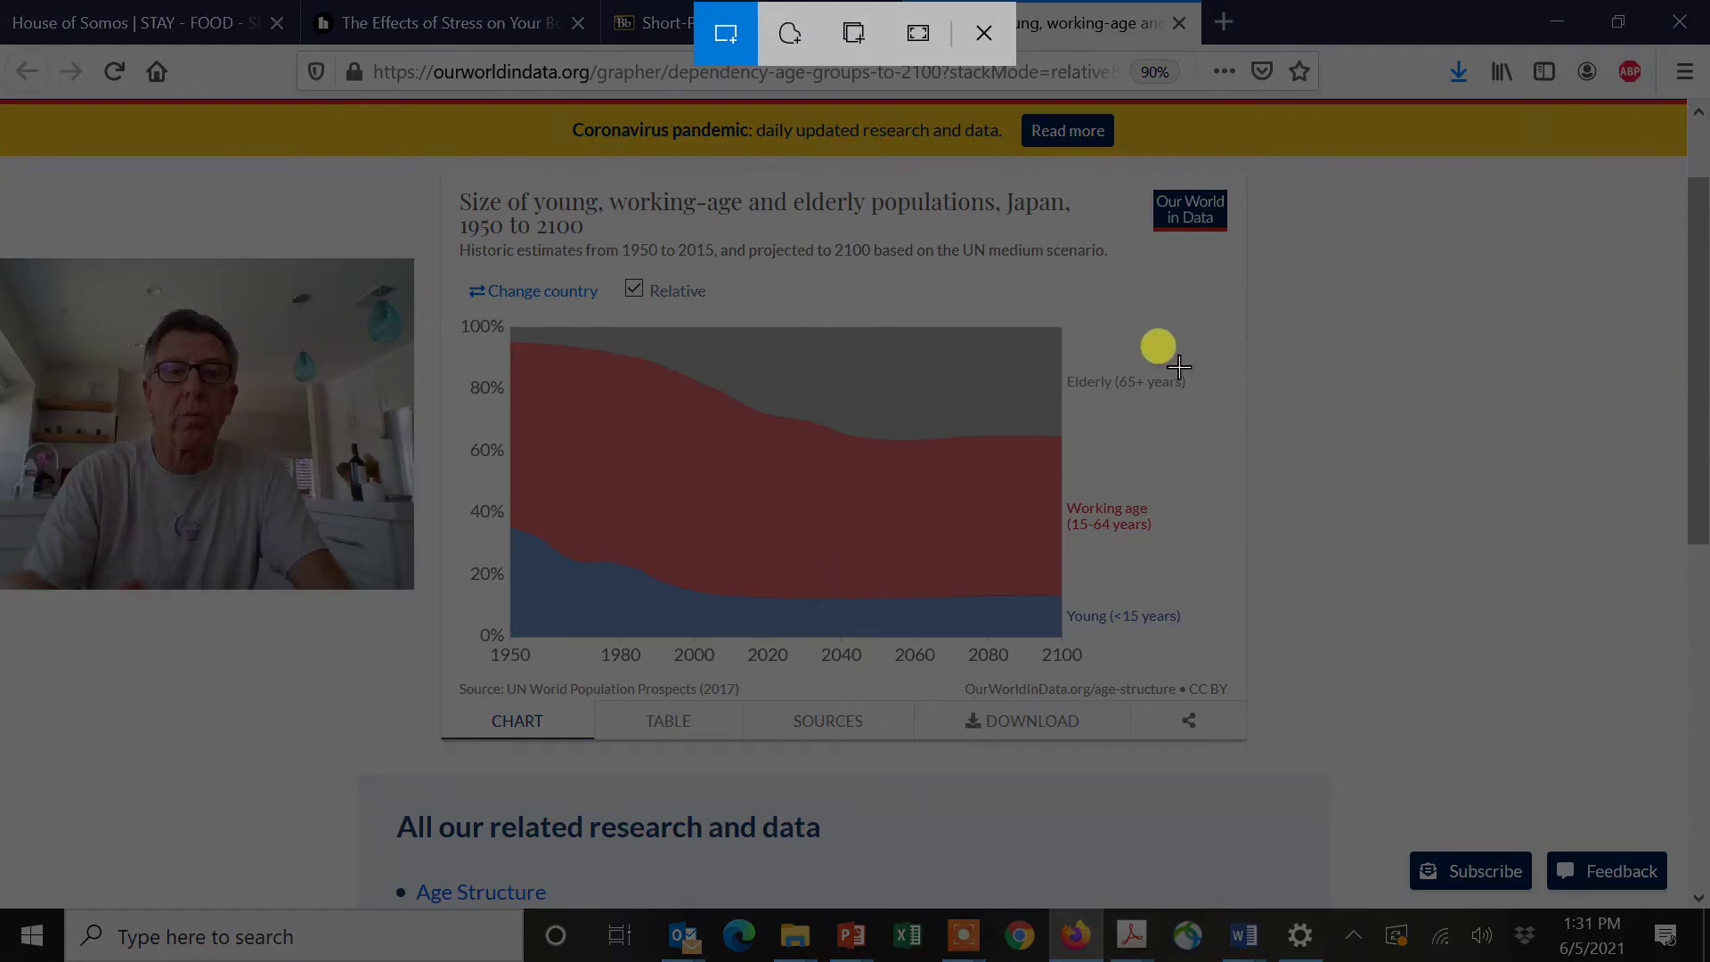
left_click_drag(449, 176, 1242, 700)
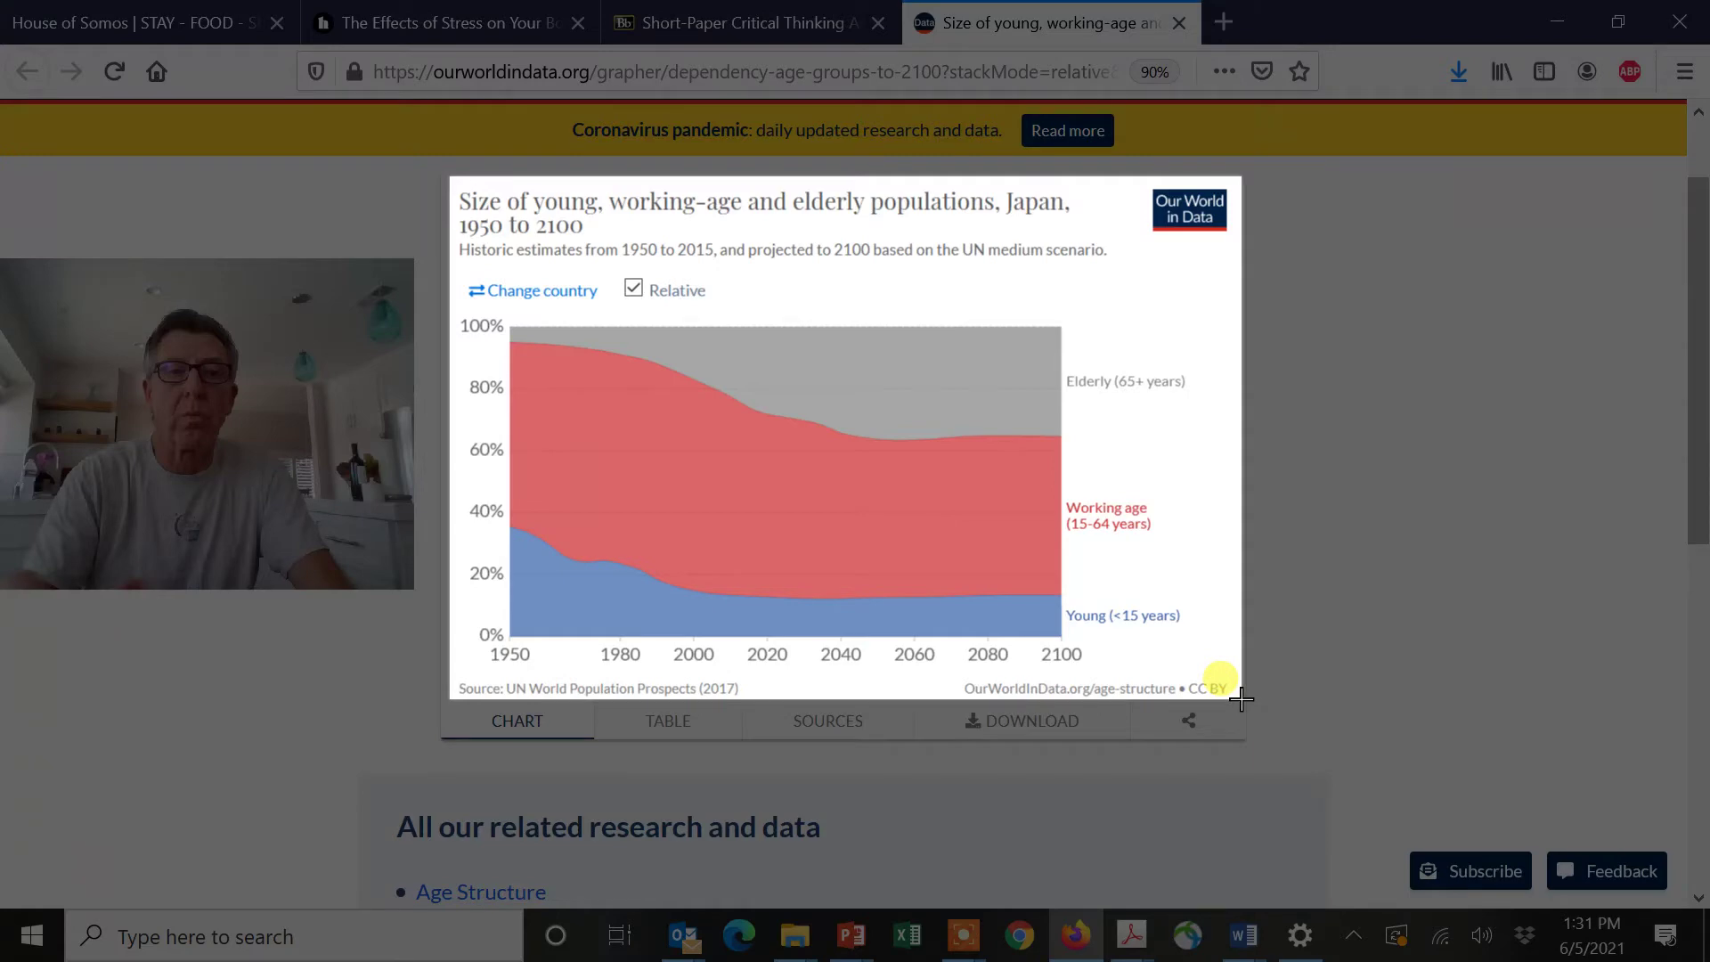
left_click_drag(1242, 700, 1242, 700)
Add a new slide, paste the Japan age-groups chart, and shrink it into the lower left.
mouse_move(965, 951)
left_click(905, 810)
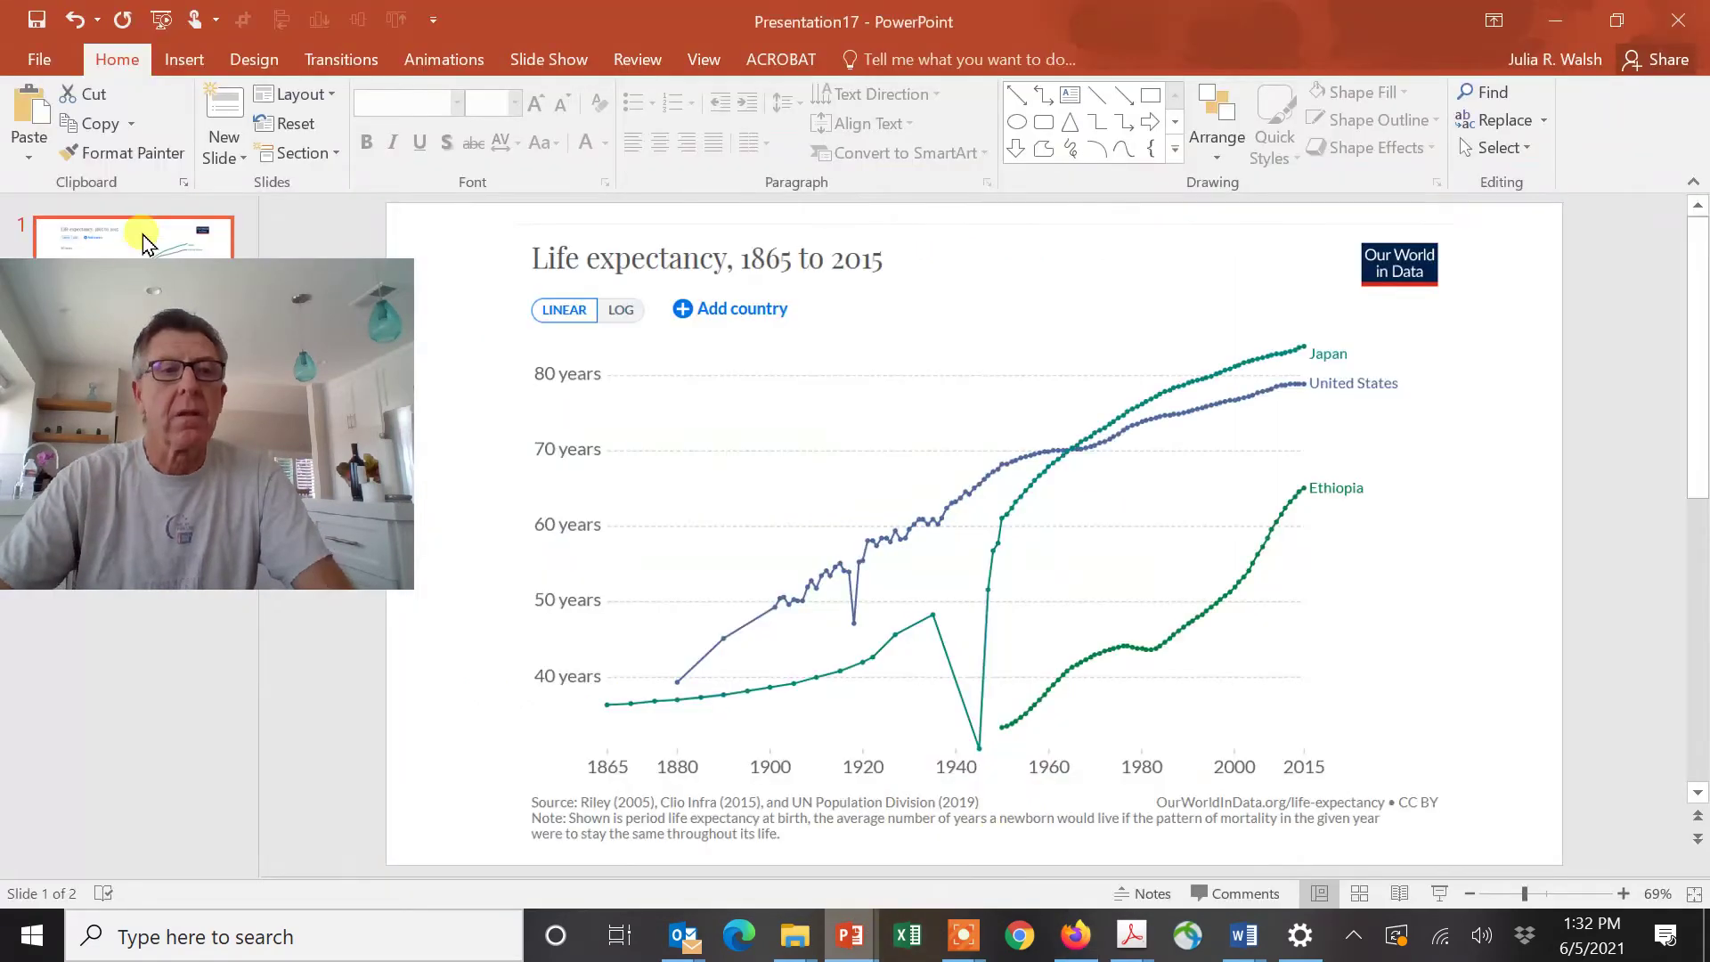
left_click(221, 111)
left_click(27, 111)
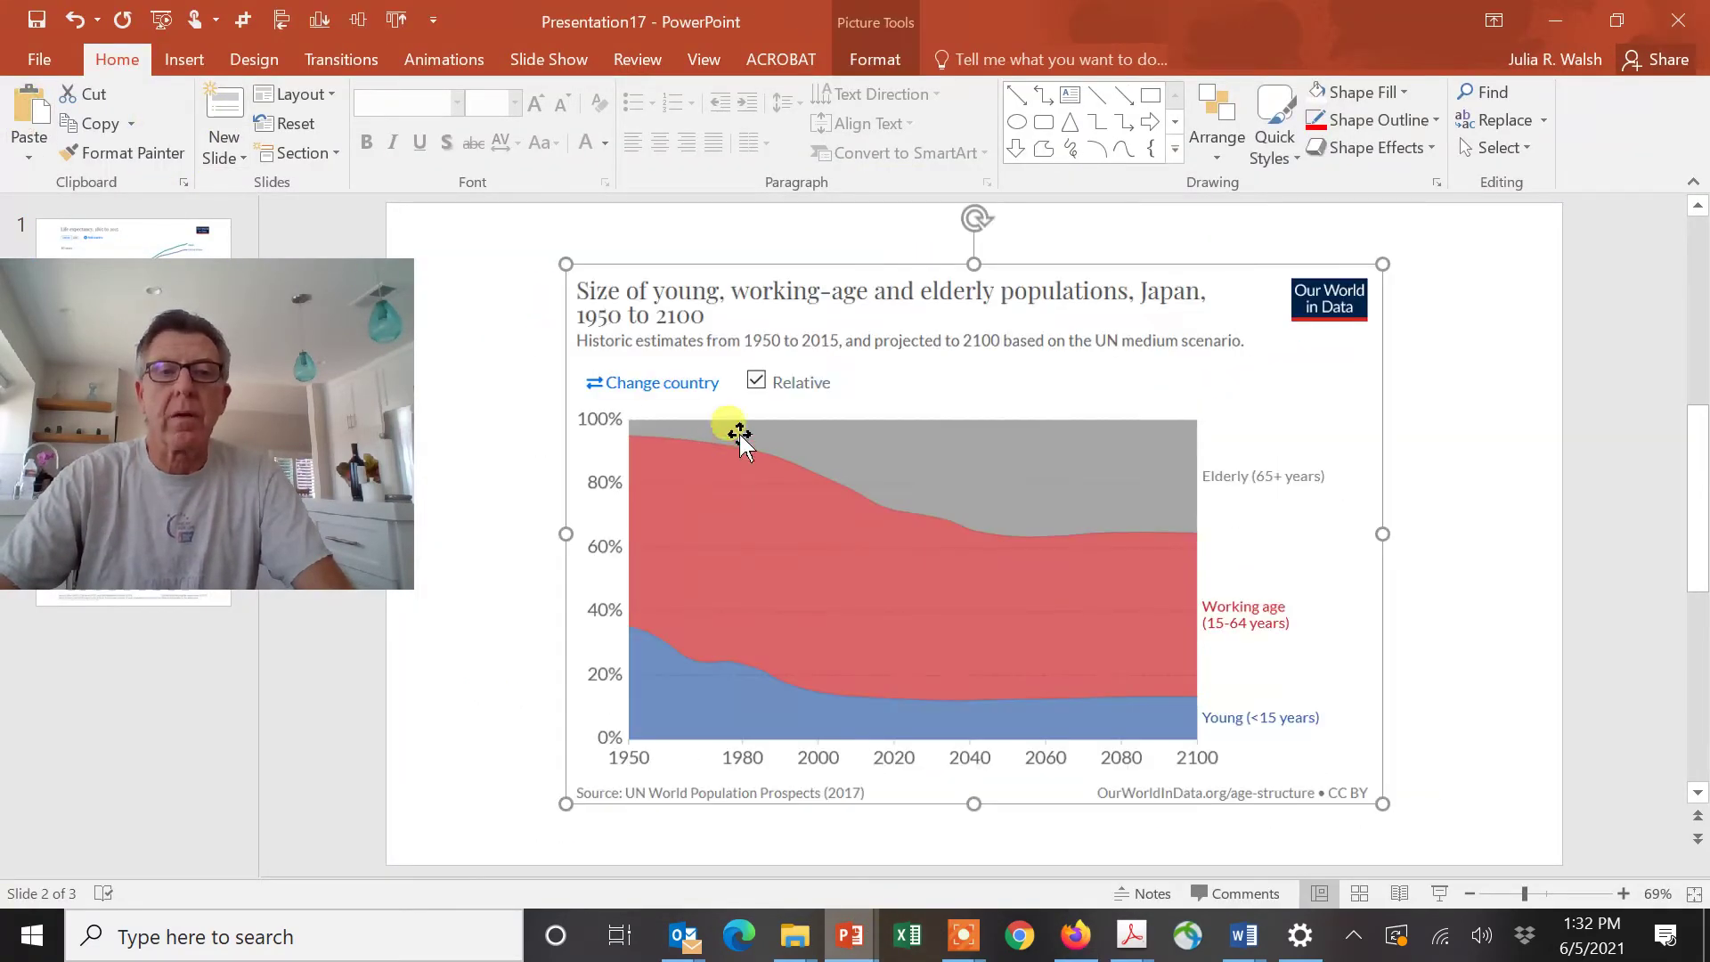
left_click_drag(568, 265, 947, 506)
left_click_drag(1108, 611, 569, 509)
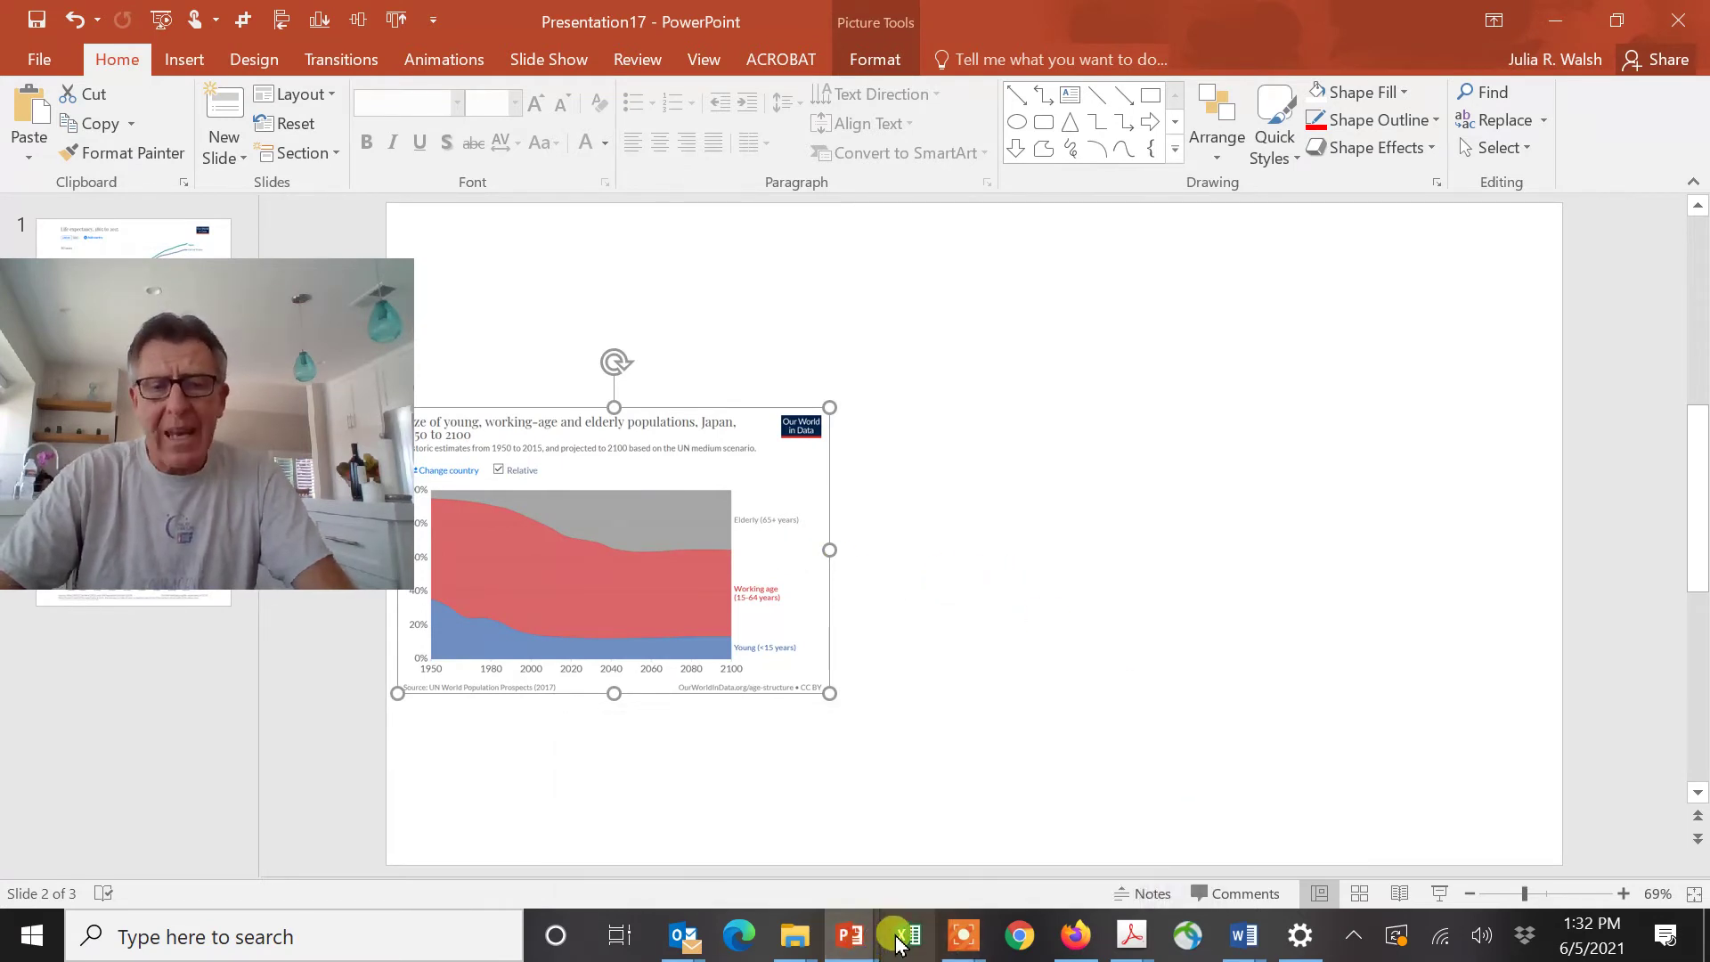
Back in the browser, switch the age-groups chart to Ethiopia and snip it.
mouse_move(862, 944)
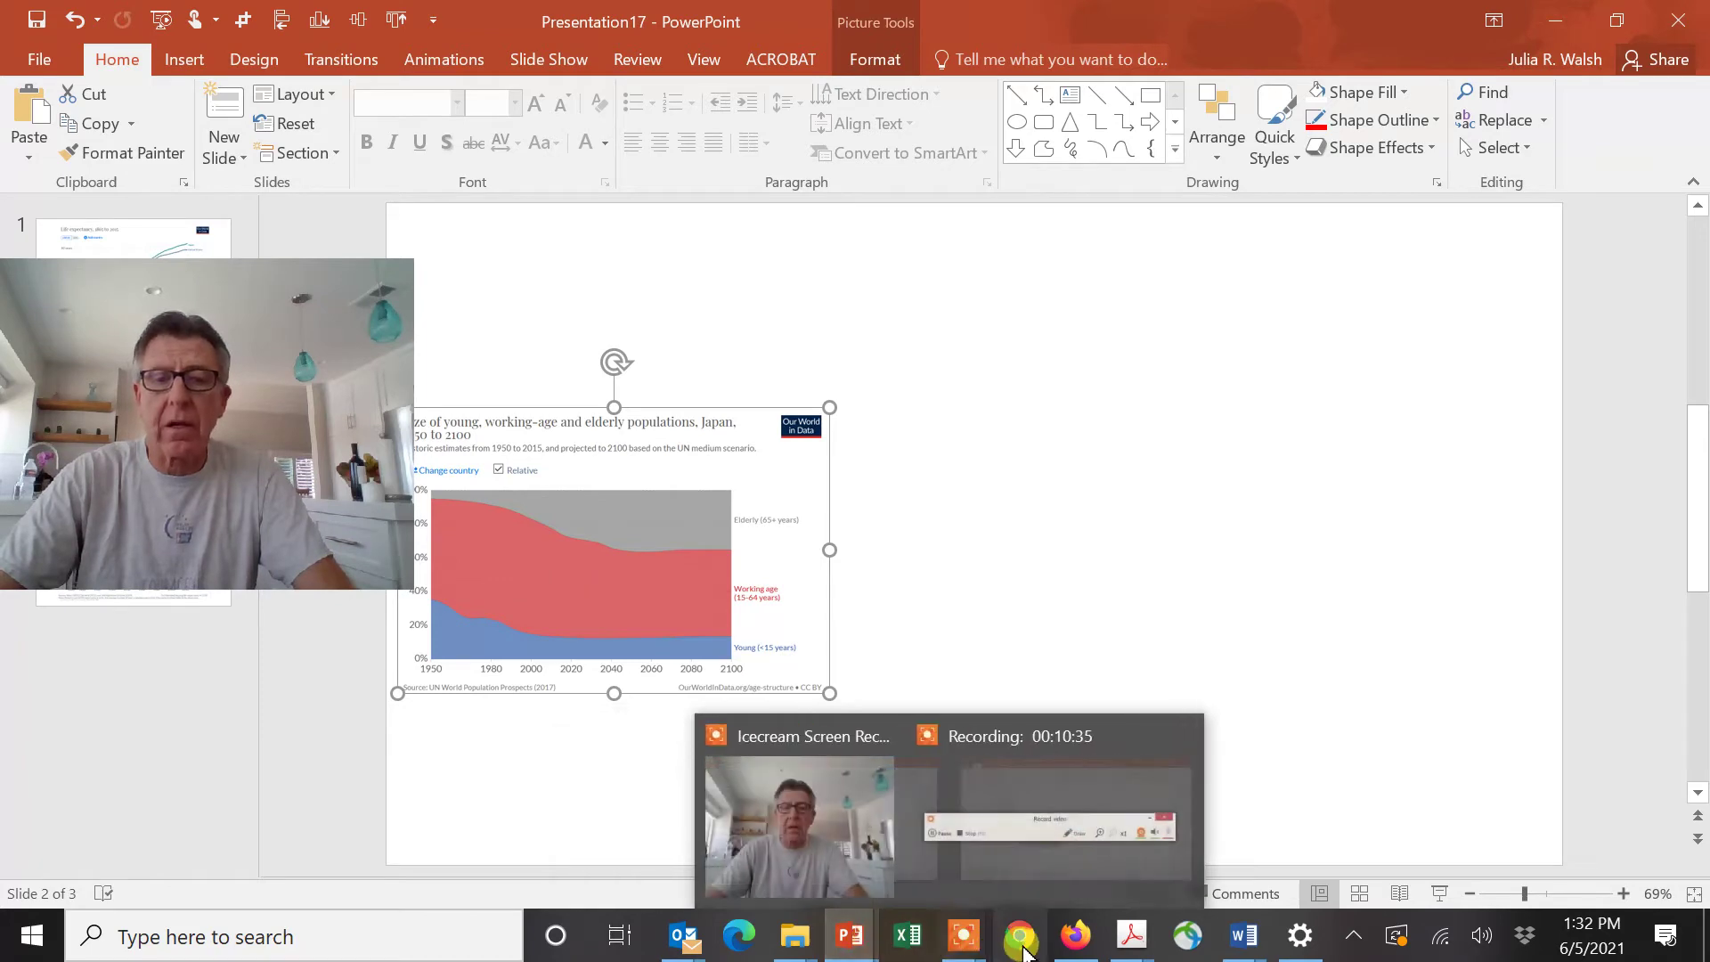
mouse_move(1076, 940)
left_click(1080, 866)
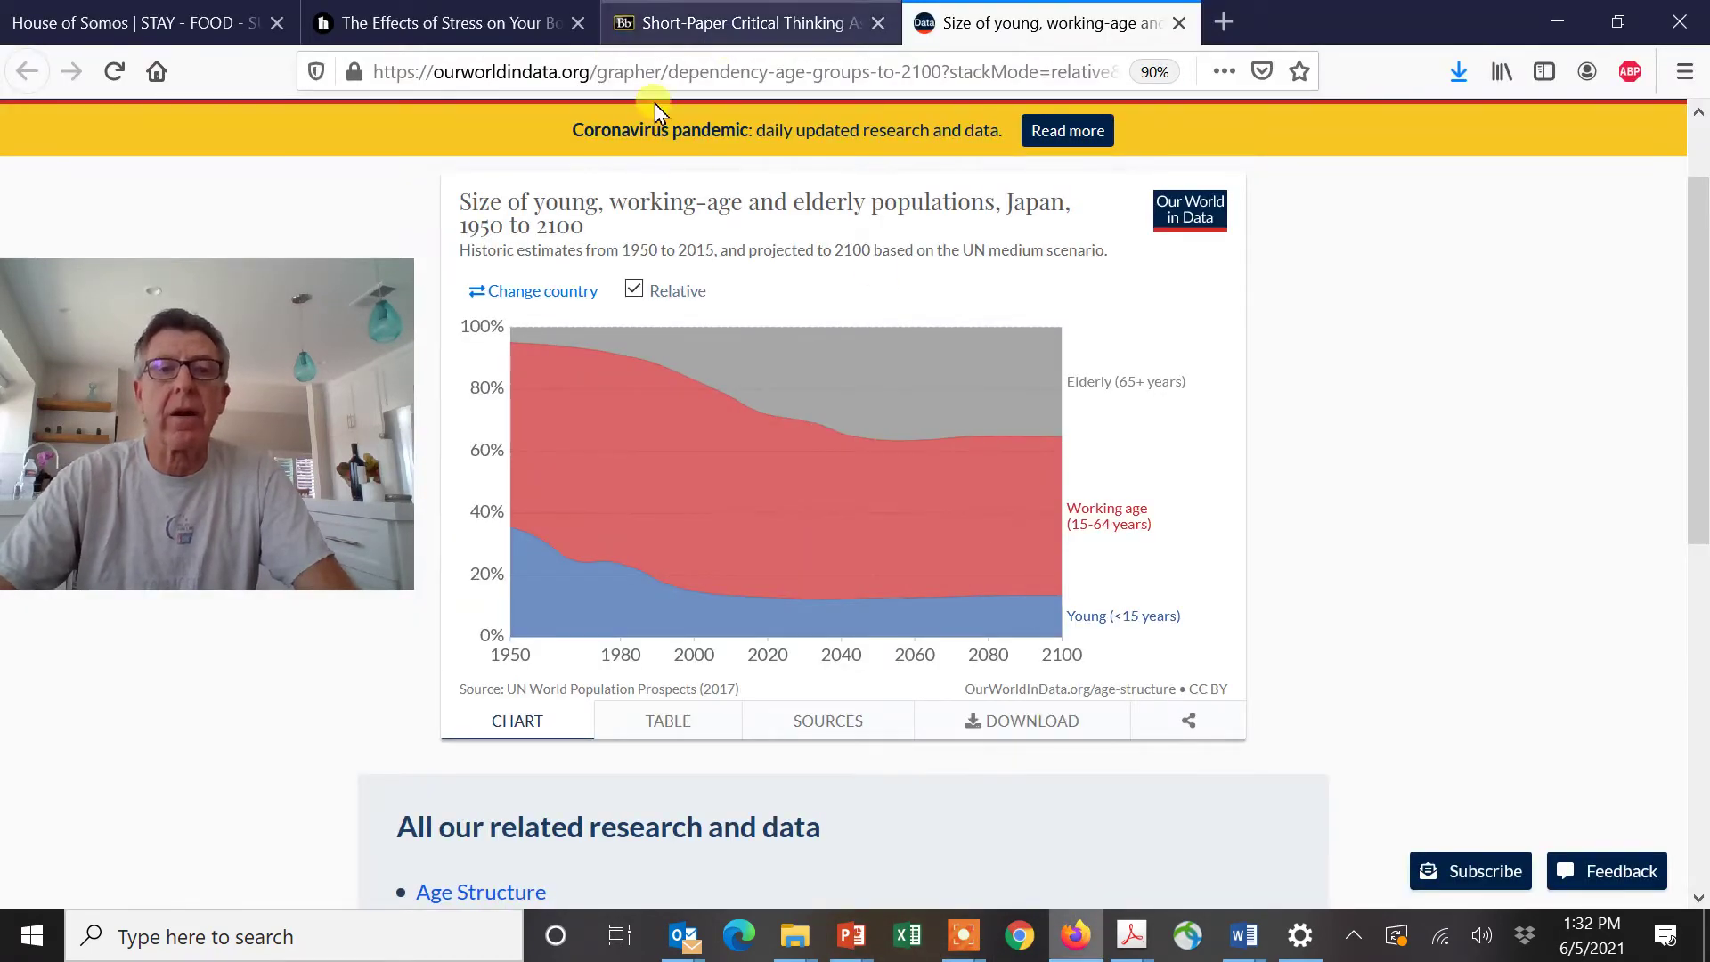
left_click(541, 303)
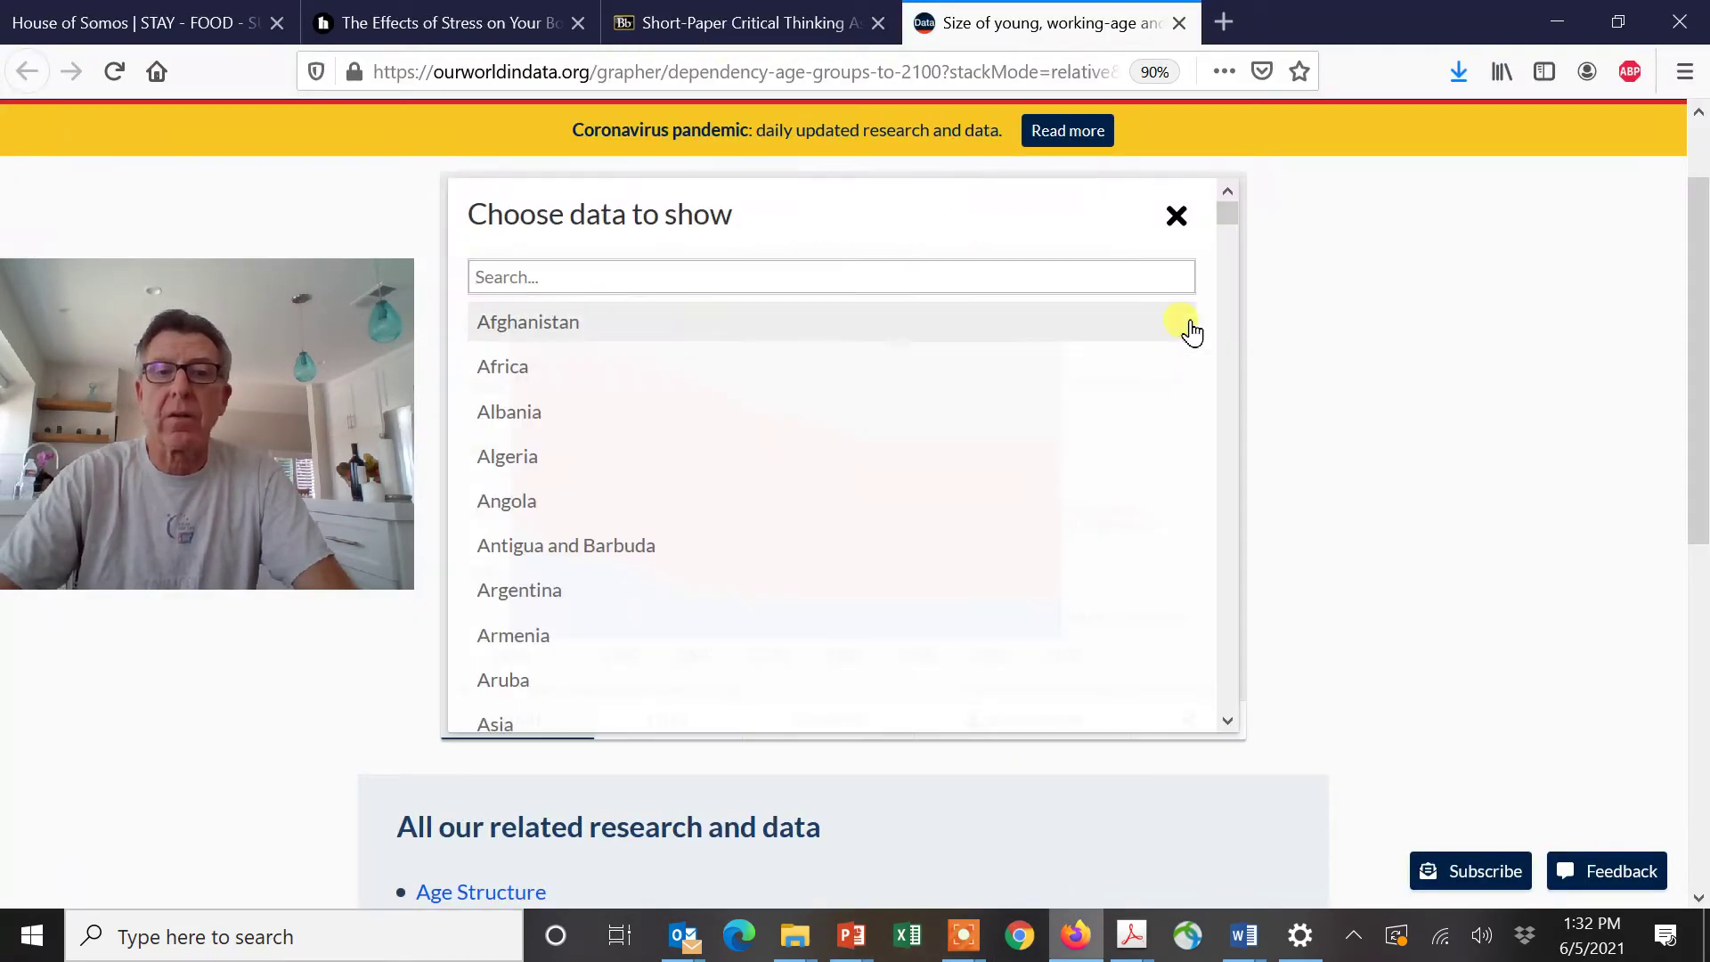
left_click_drag(1231, 222, 1231, 355)
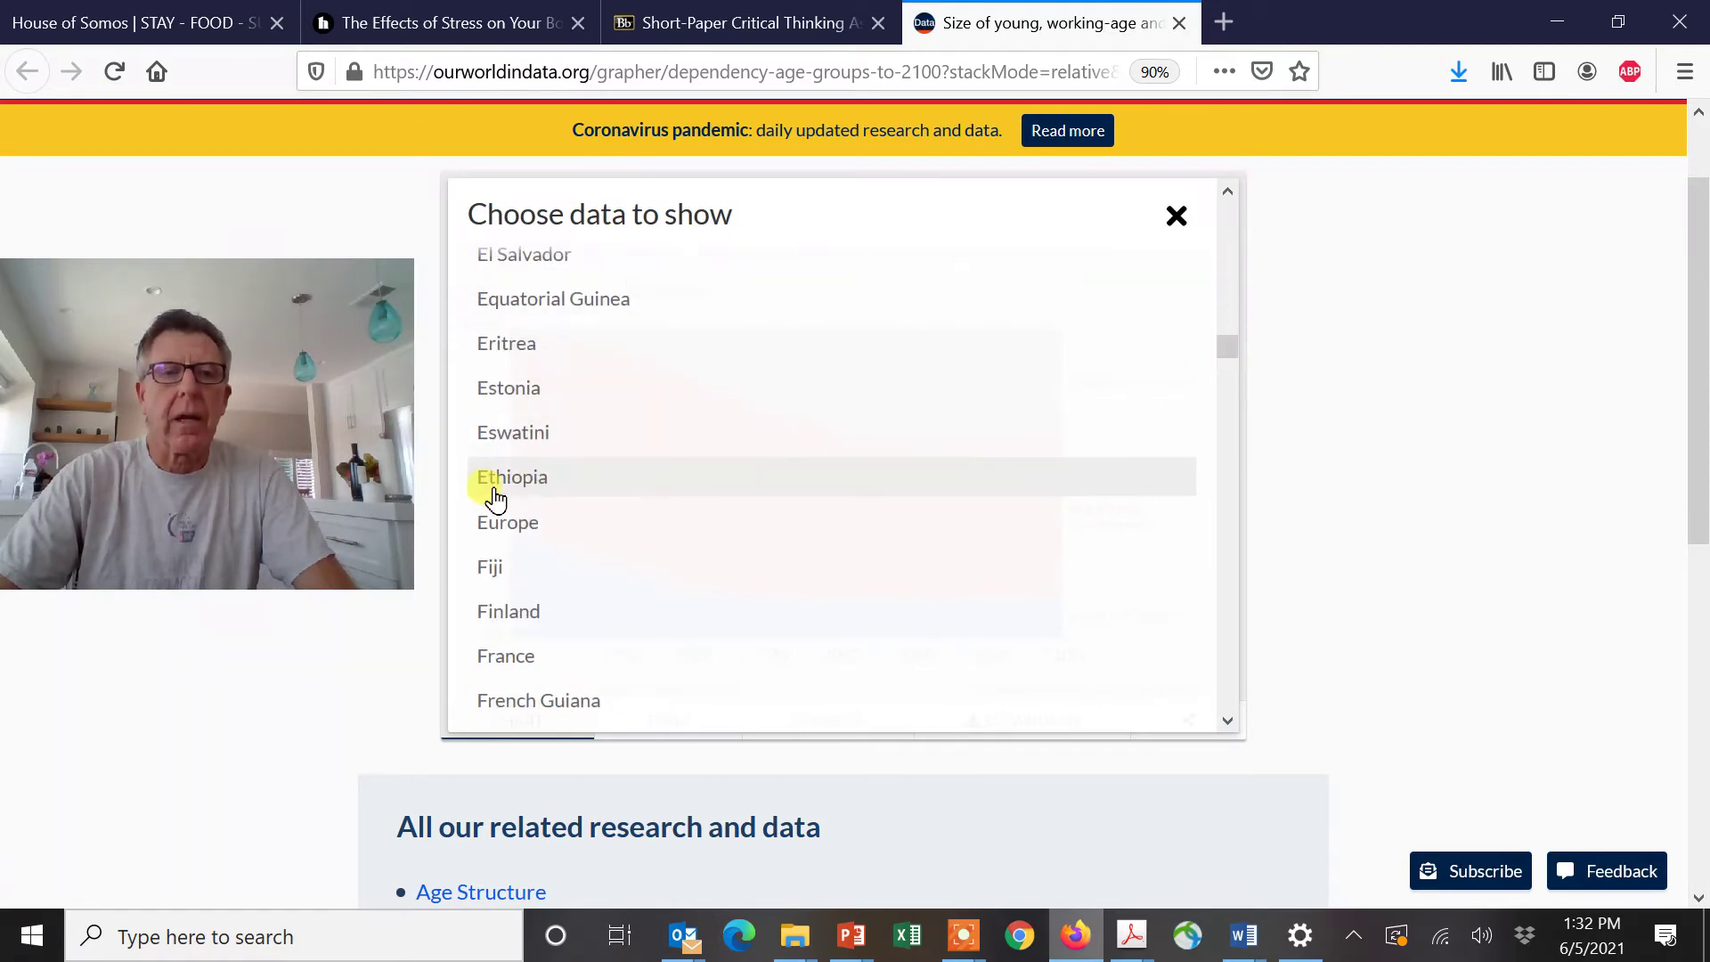
left_click(521, 478)
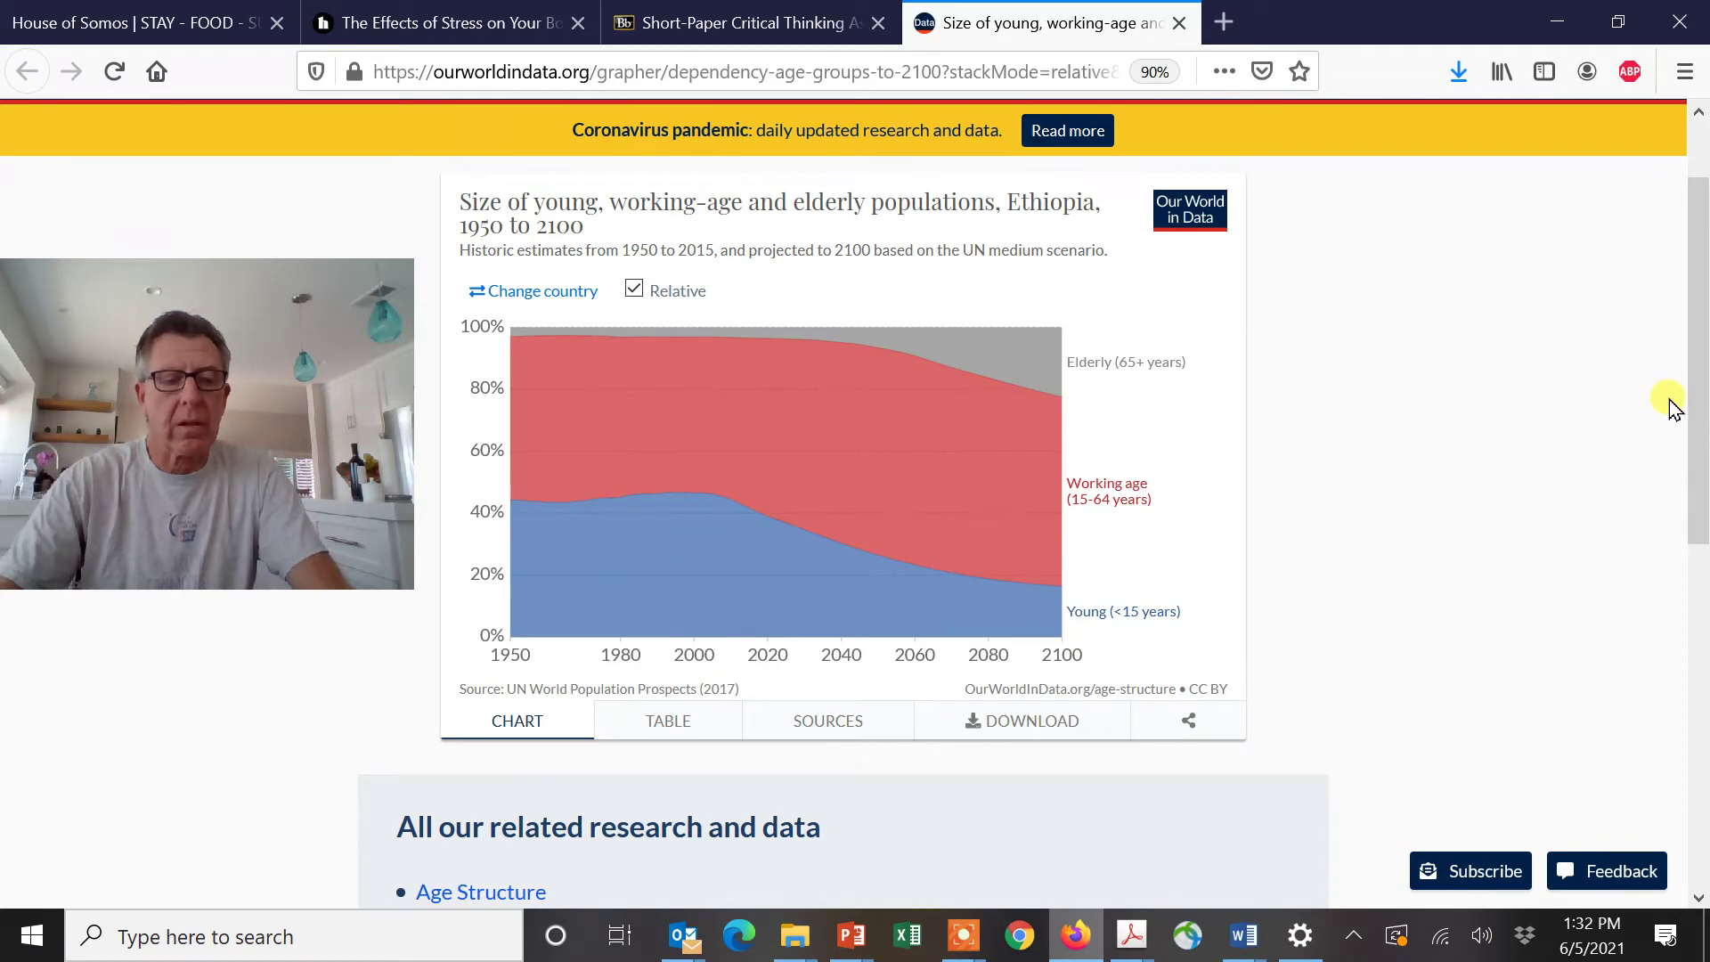
key("super+shift+s")
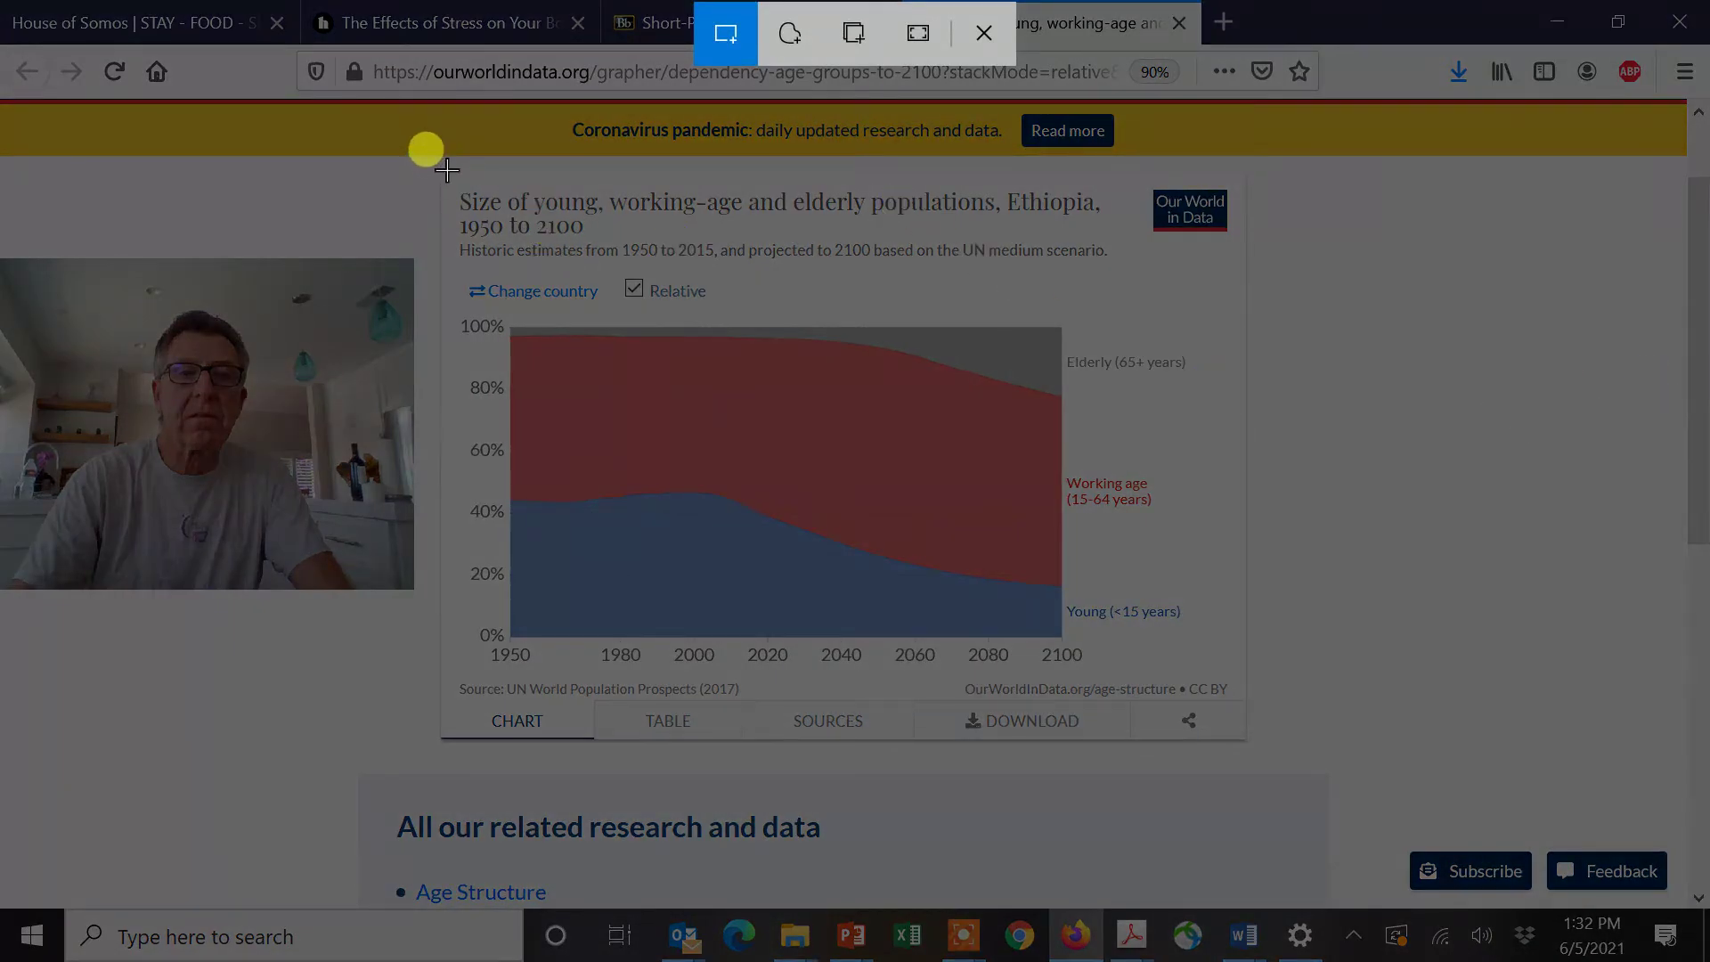
left_click_drag(445, 167, 1256, 711)
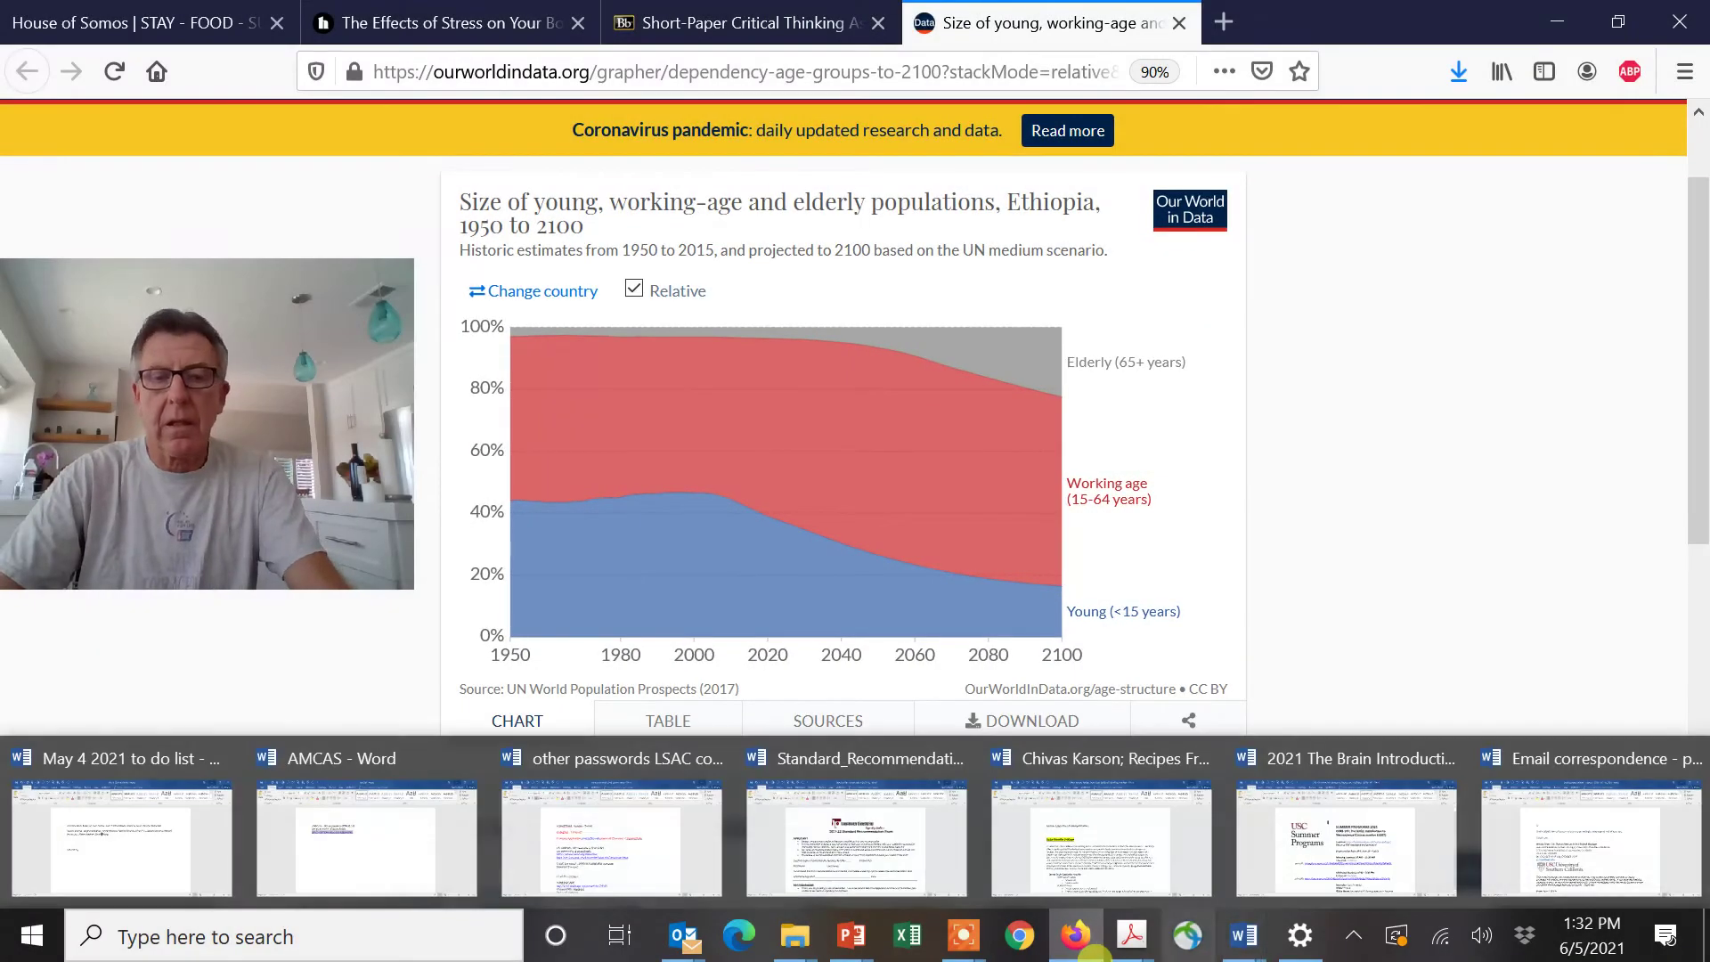
Paste the Ethiopia chart, then resize it and the Japan chart to sit side by side.
left_click(1050, 847)
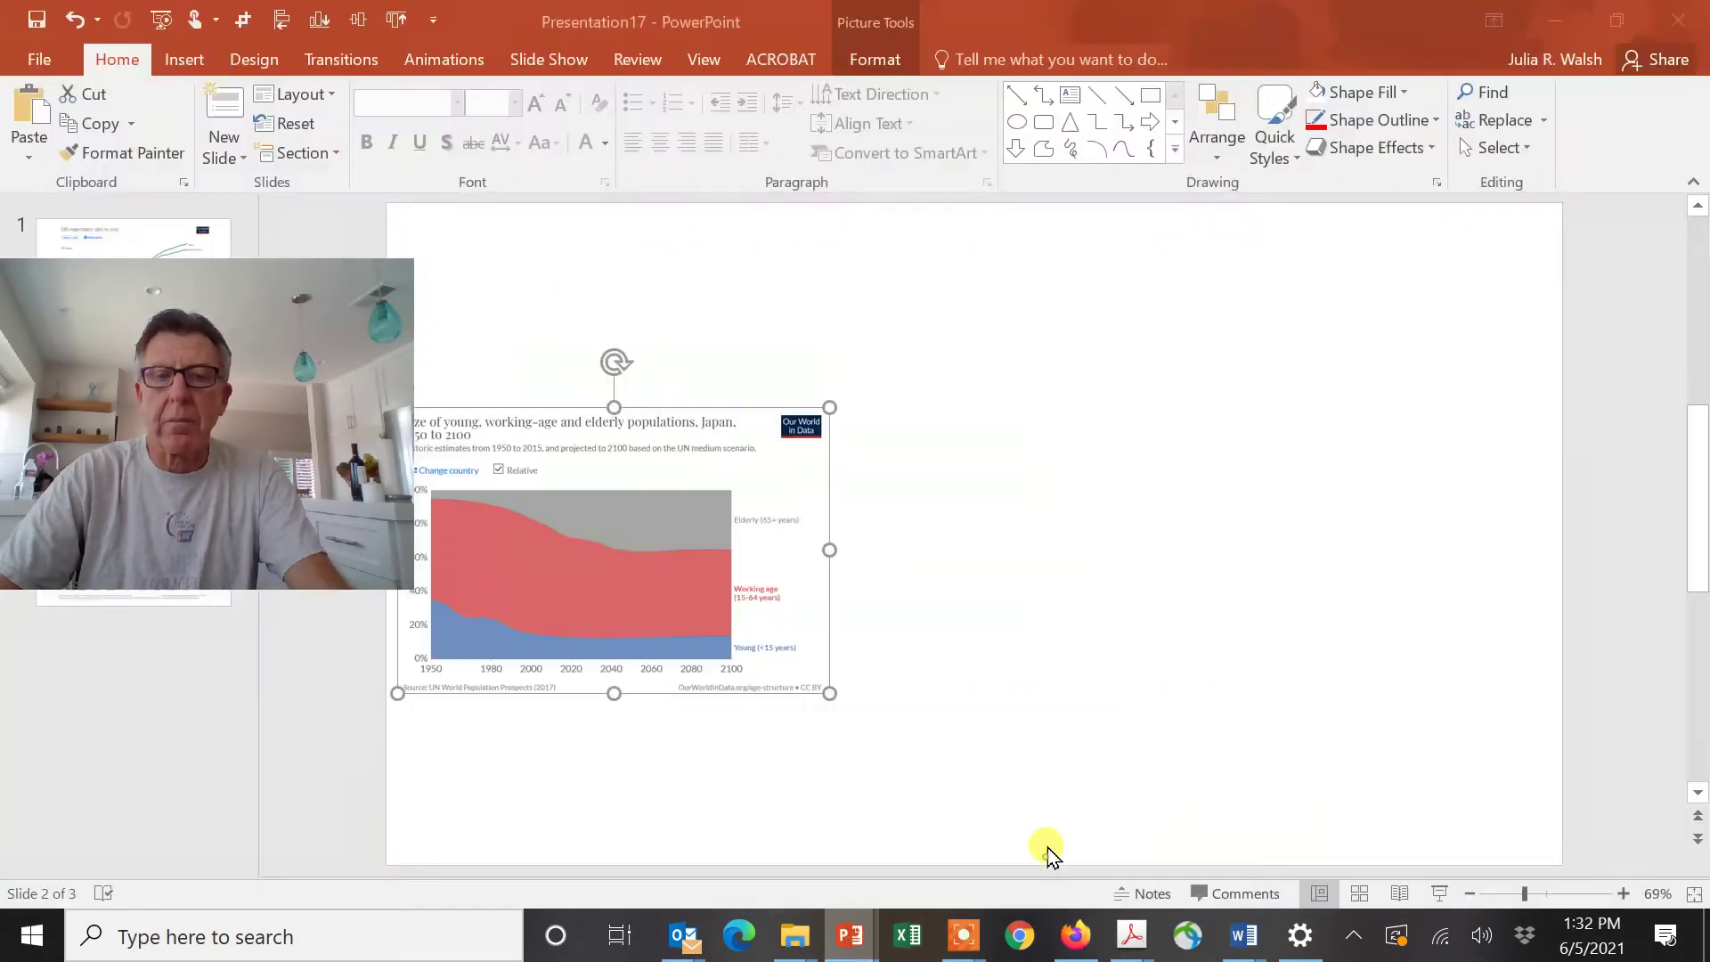
left_click(24, 116)
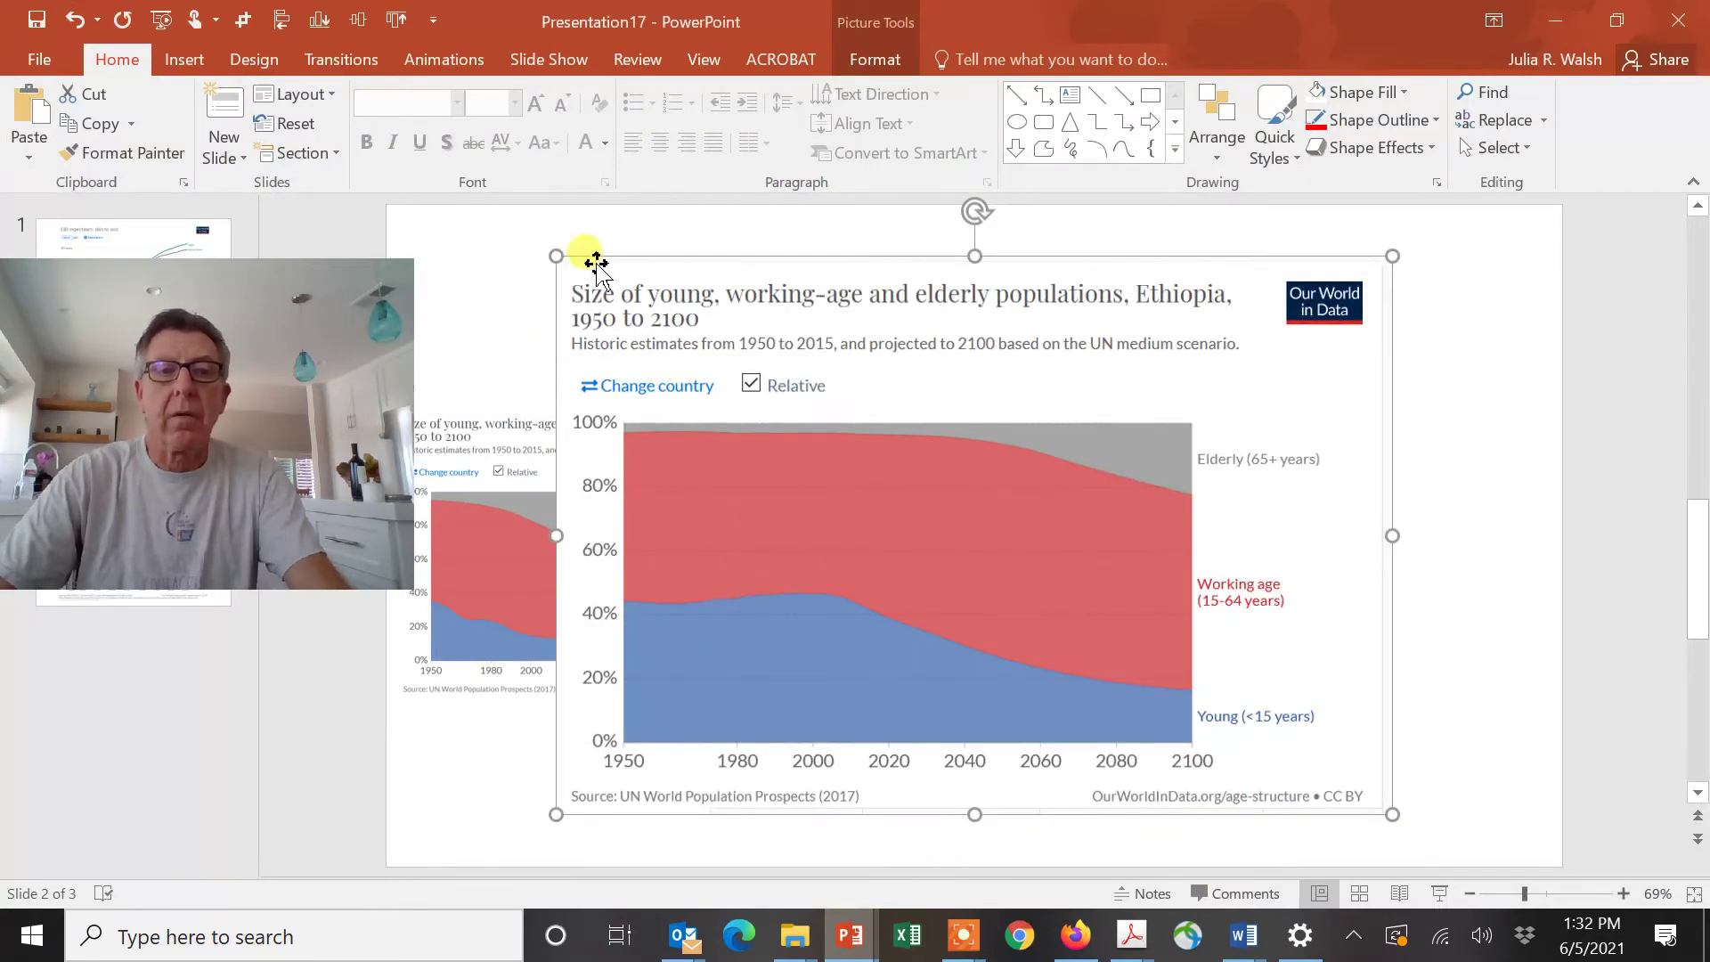
left_click_drag(552, 258, 870, 465)
left_click_drag(1029, 573, 999, 495)
left_click_drag(1365, 385, 1258, 461)
left_click_drag(737, 489, 711, 553)
left_click_drag(803, 454, 741, 492)
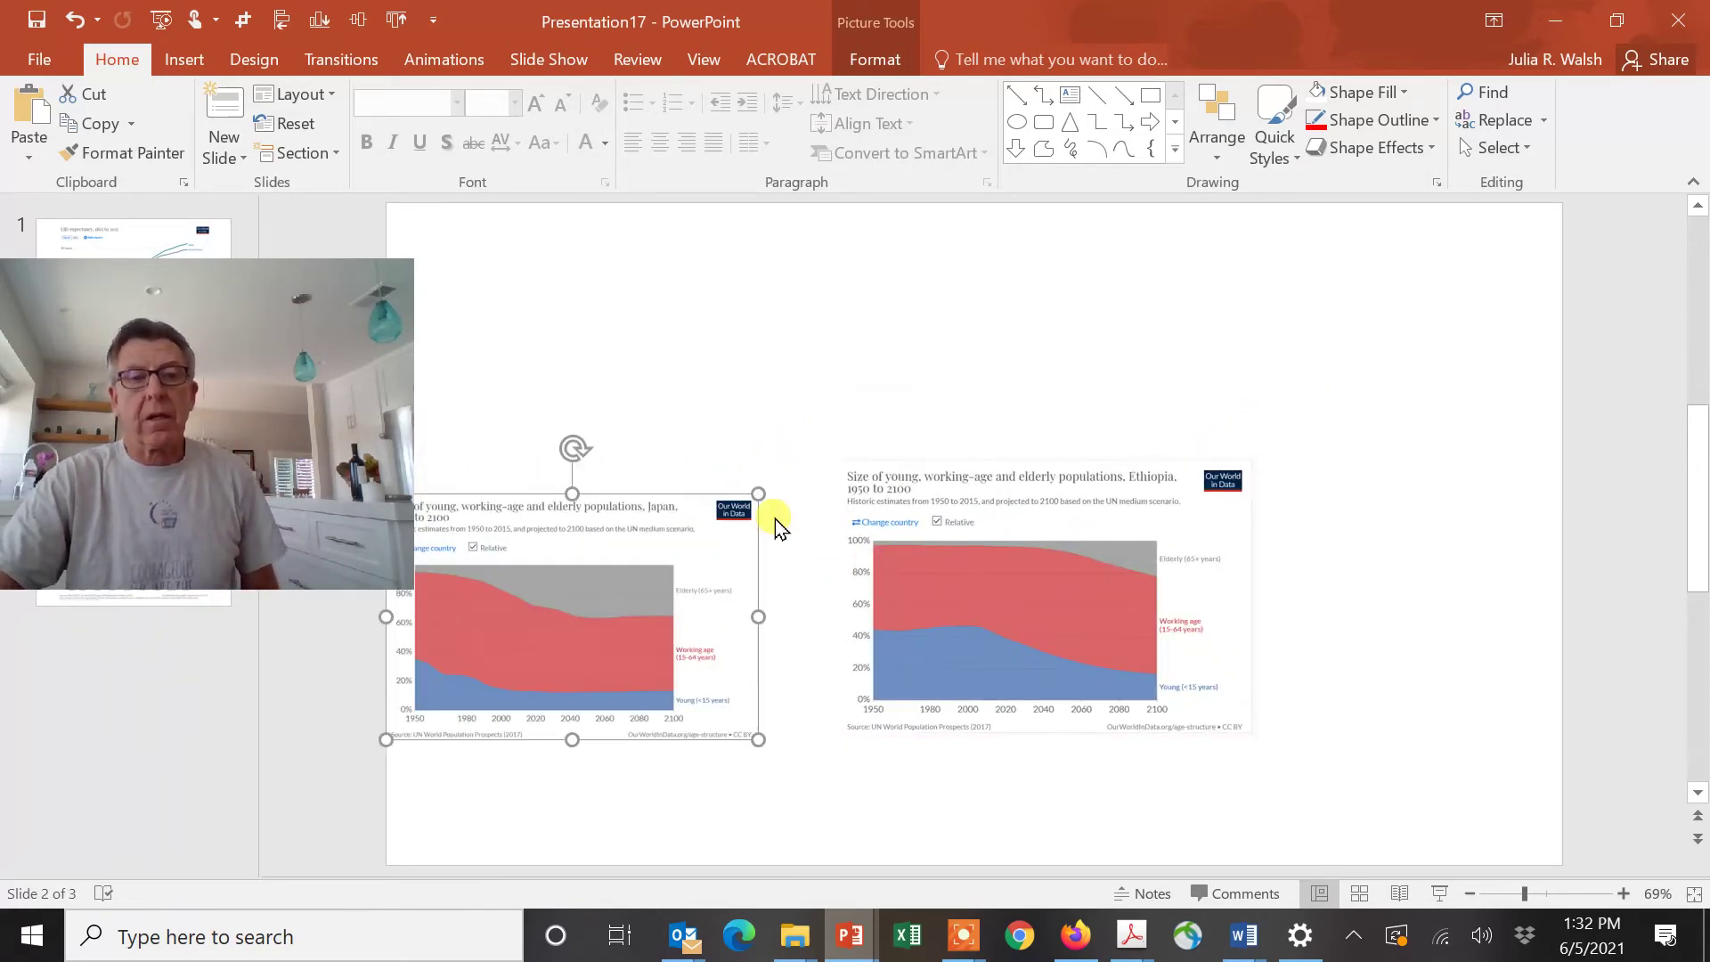
left_click_drag(1002, 592, 929, 623)
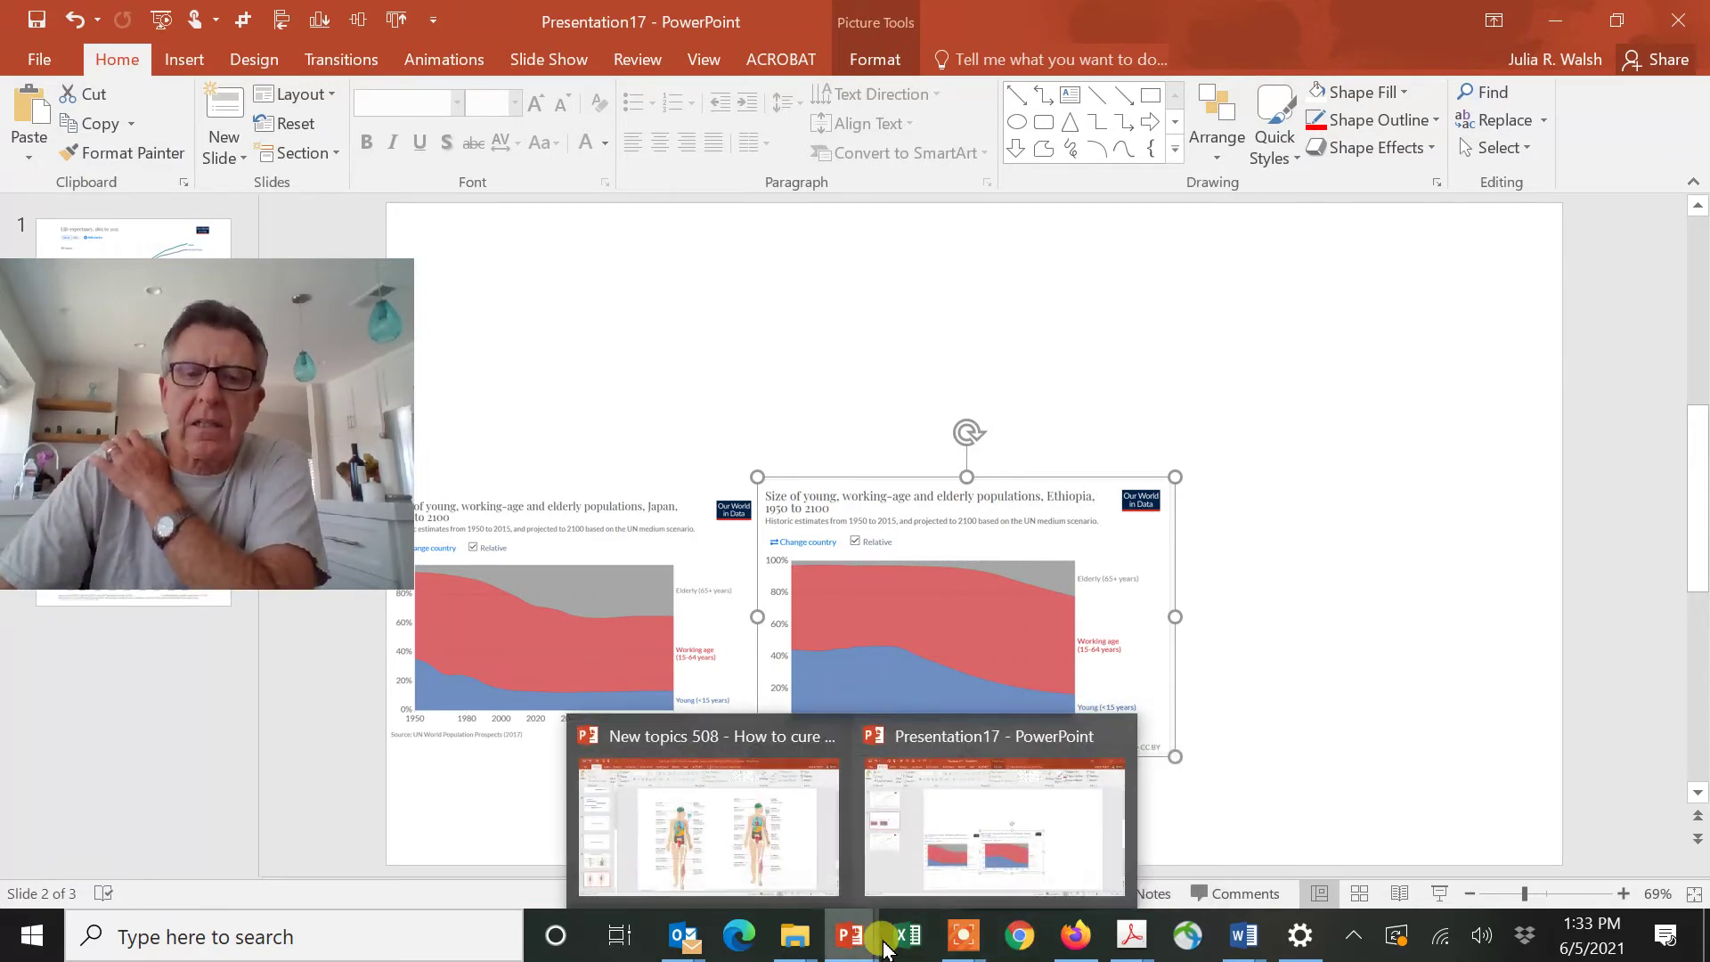
Switch the age-groups chart to the United States and capture it as a snip.
left_click(1071, 946)
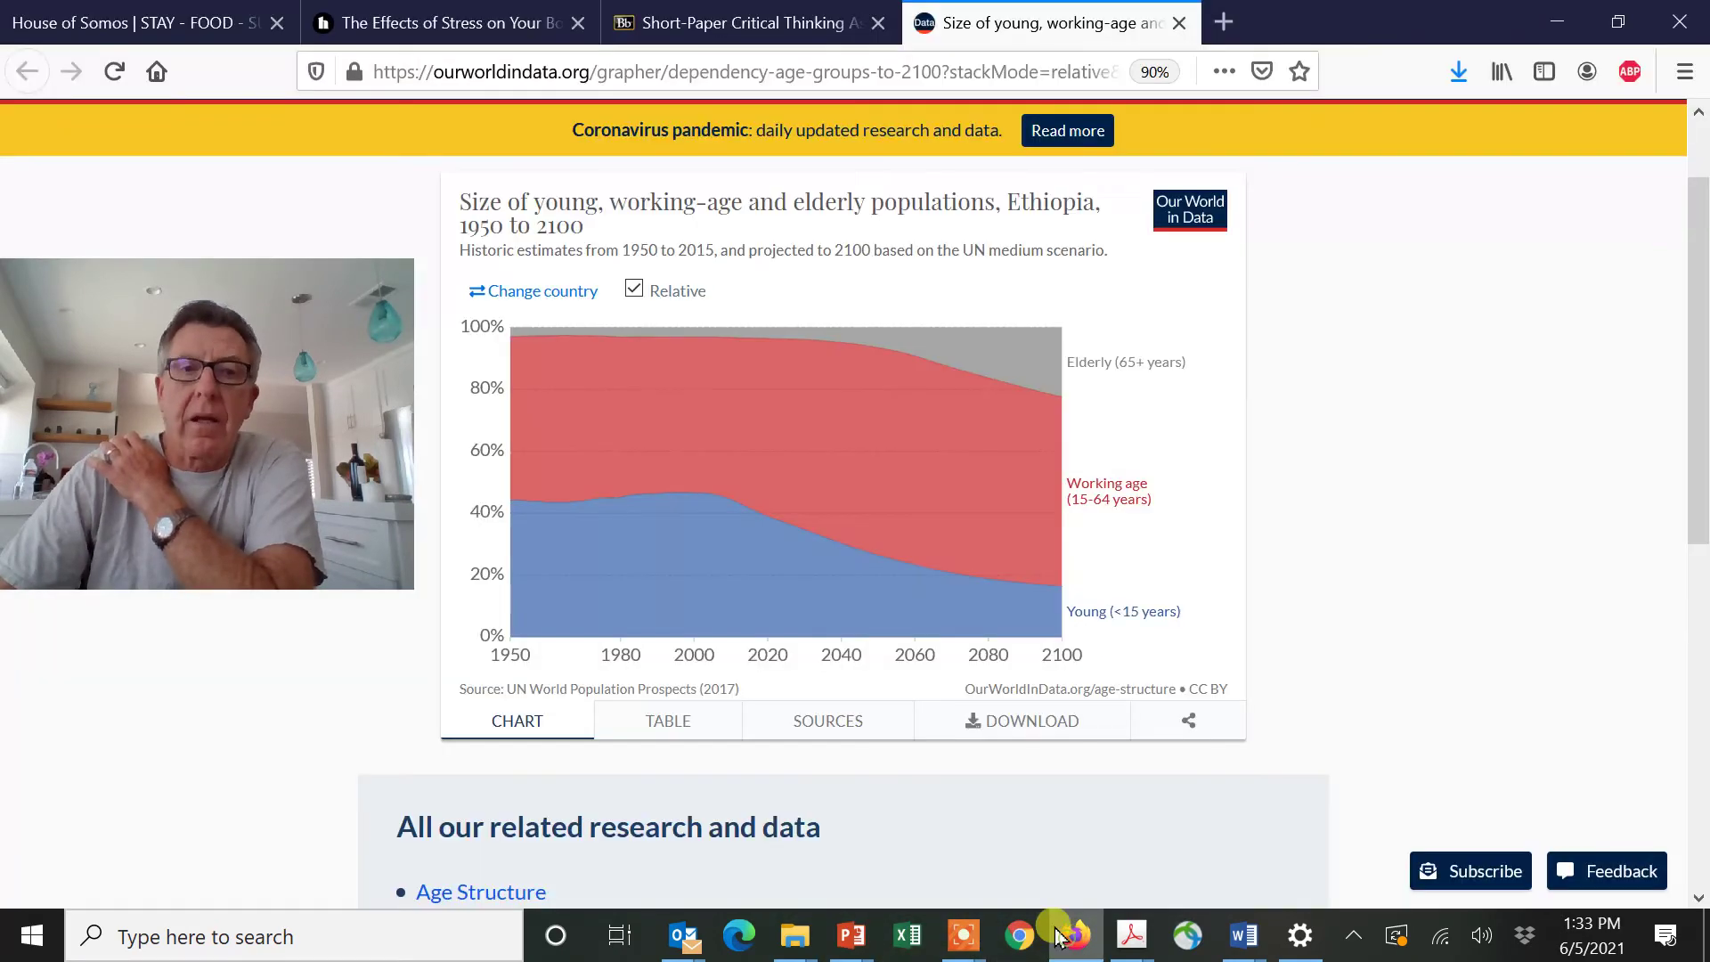
left_click(543, 300)
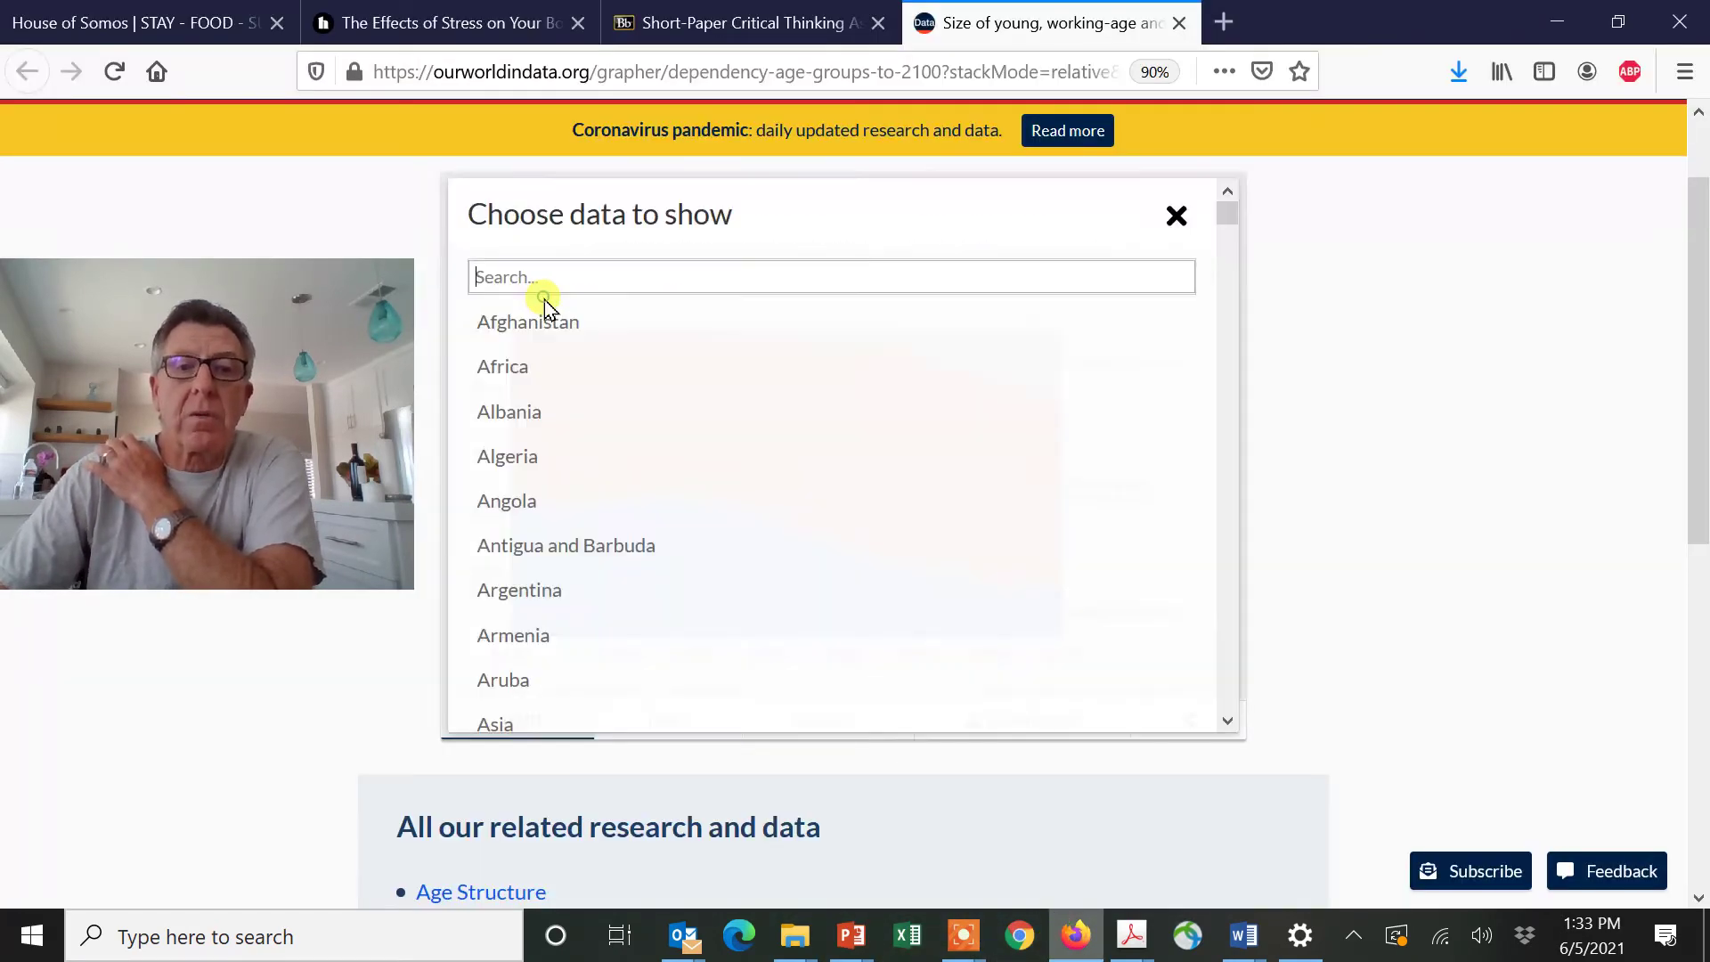
left_click_drag(1228, 218, 1221, 680)
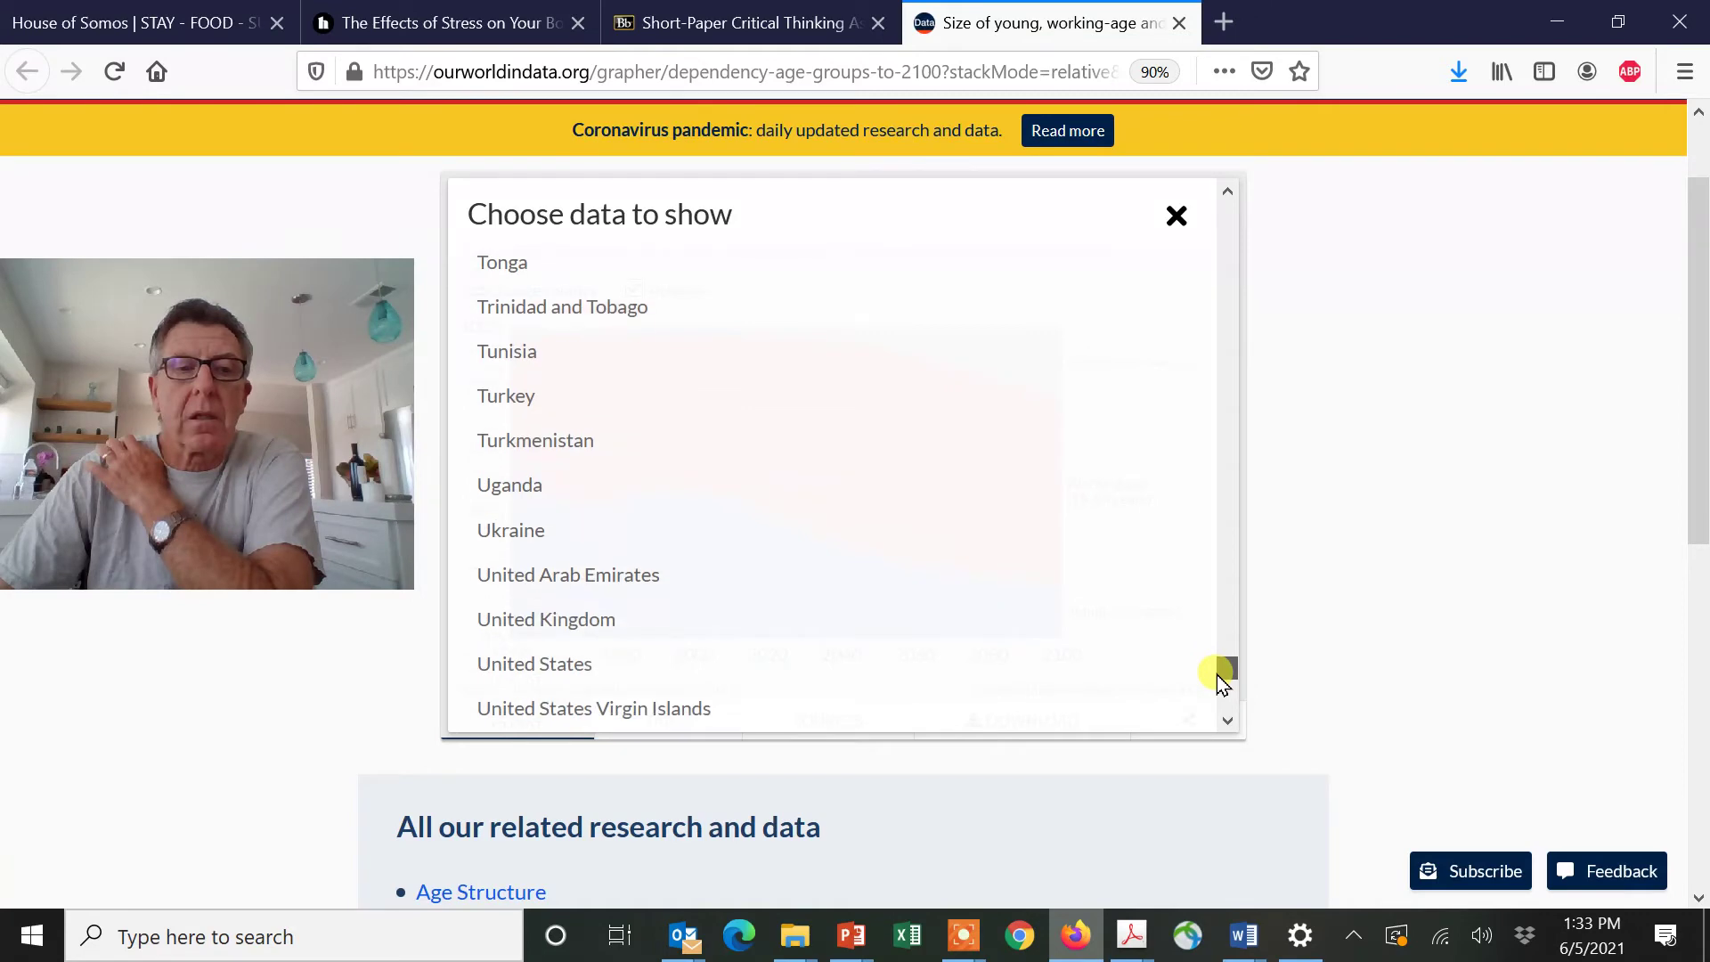
left_click(498, 665)
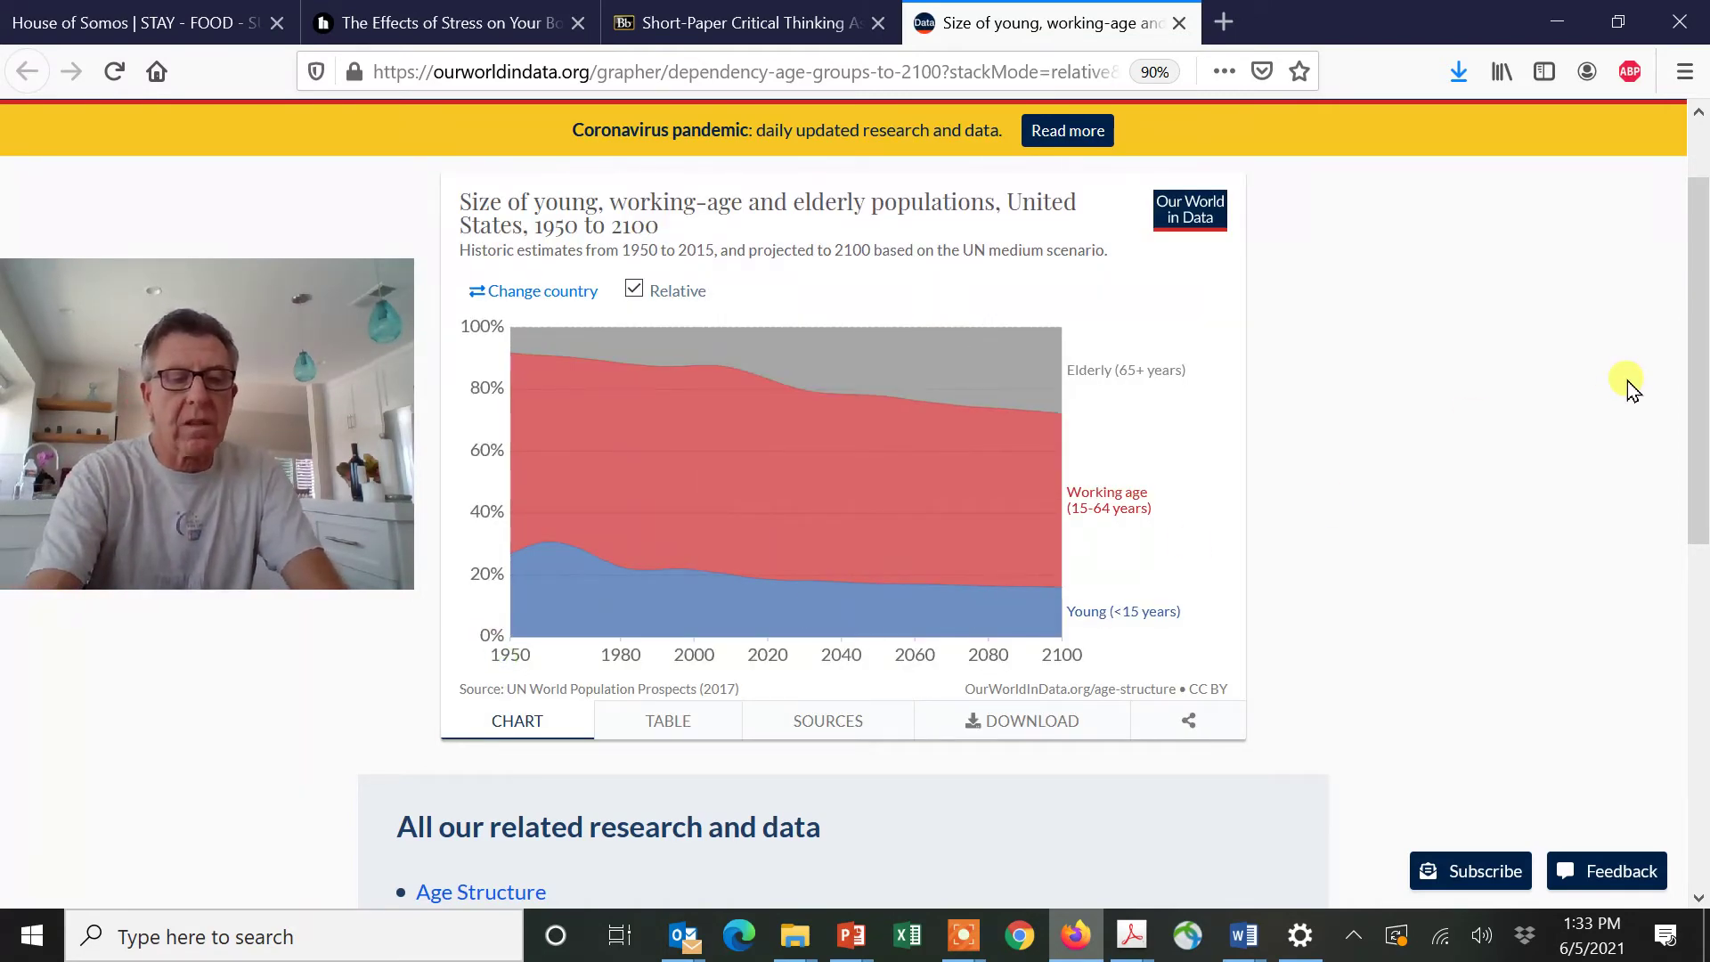
key("super+shift+s")
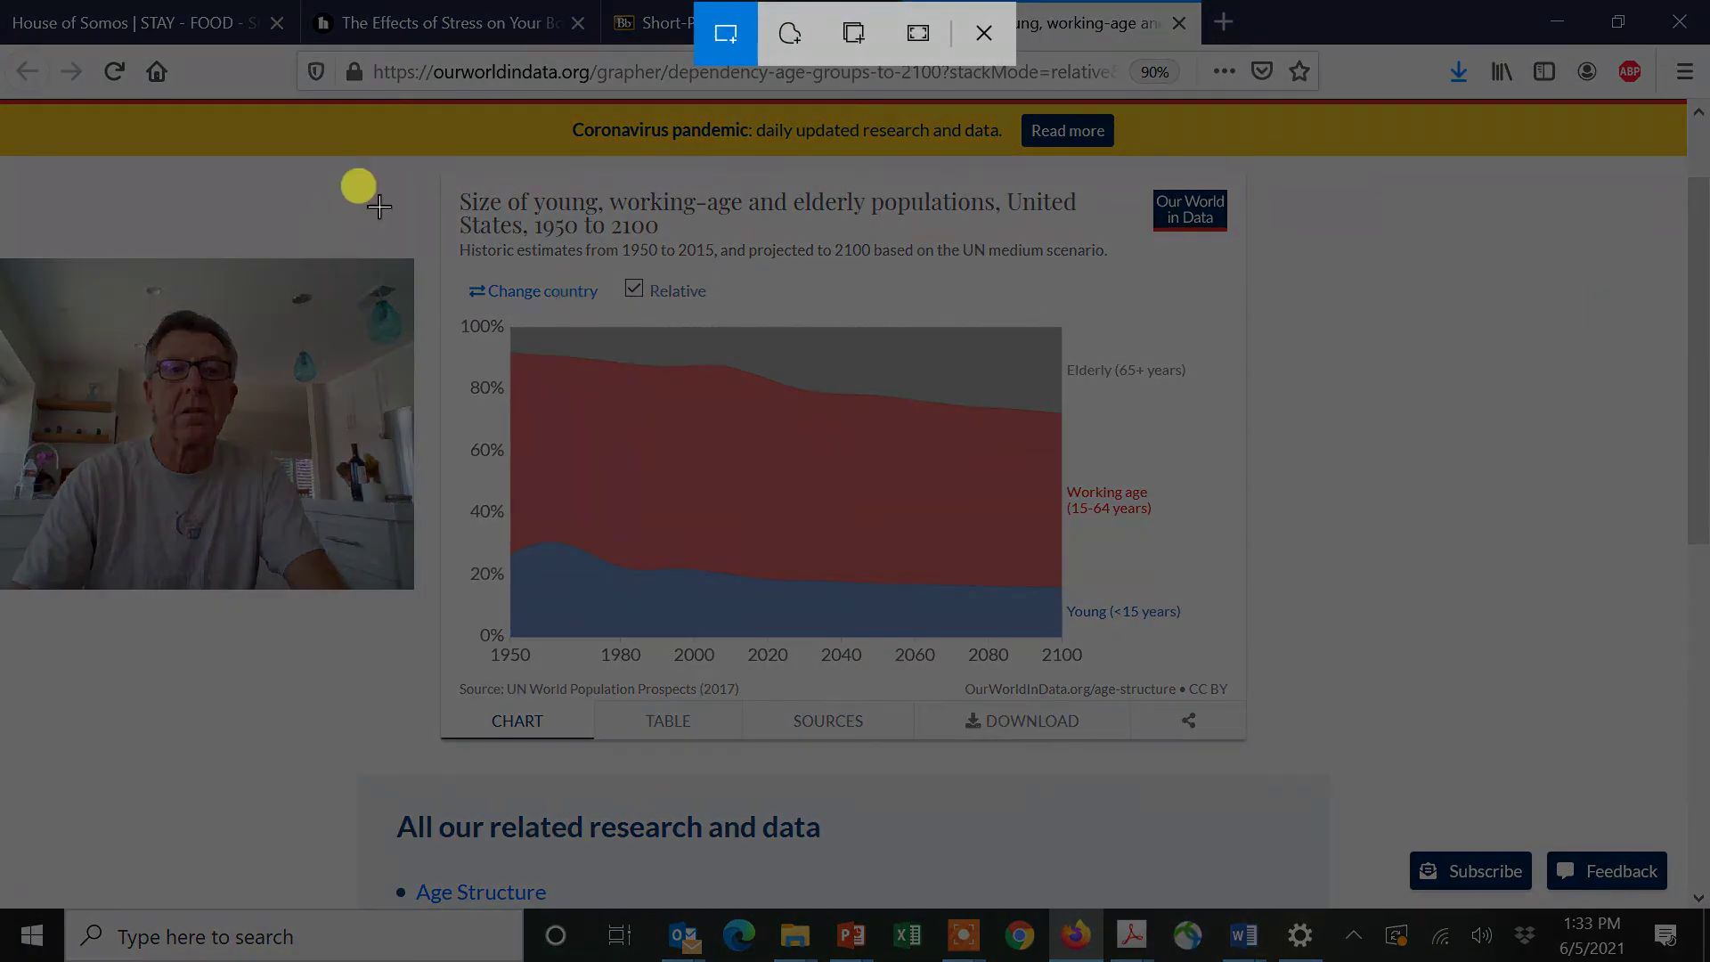
left_click_drag(444, 179, 1246, 703)
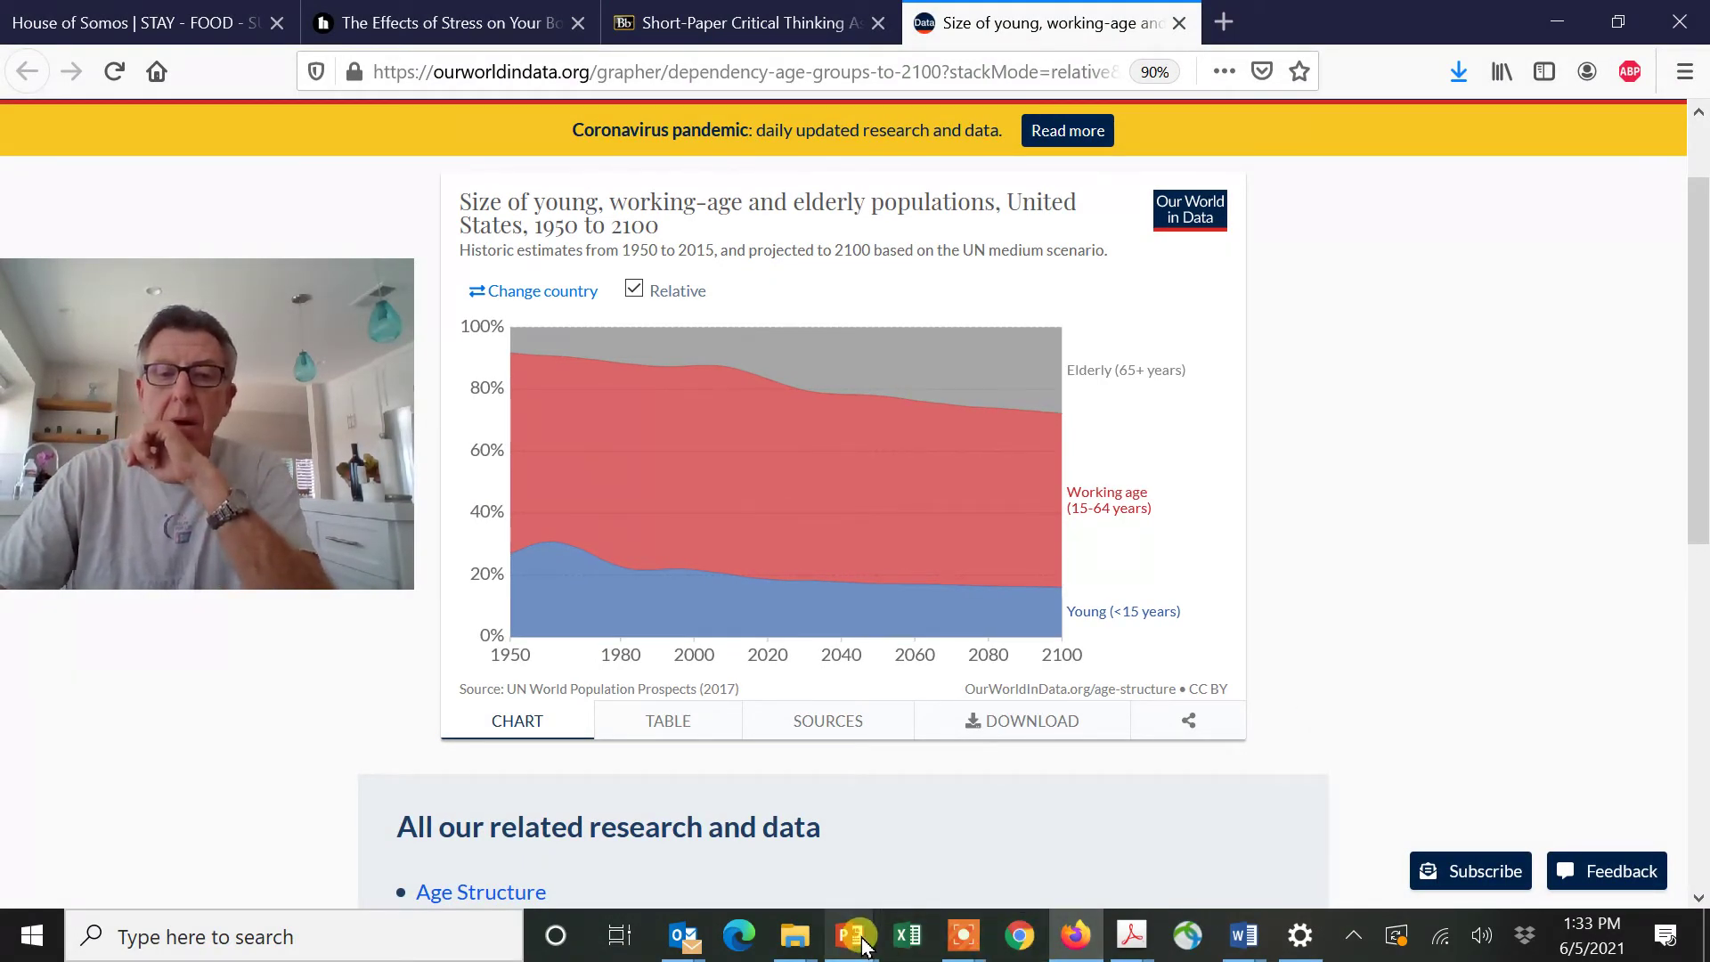
Paste the United States chart, shrink it and place it right of the Ethiopia chart.
mouse_move(851, 947)
left_click(1041, 828)
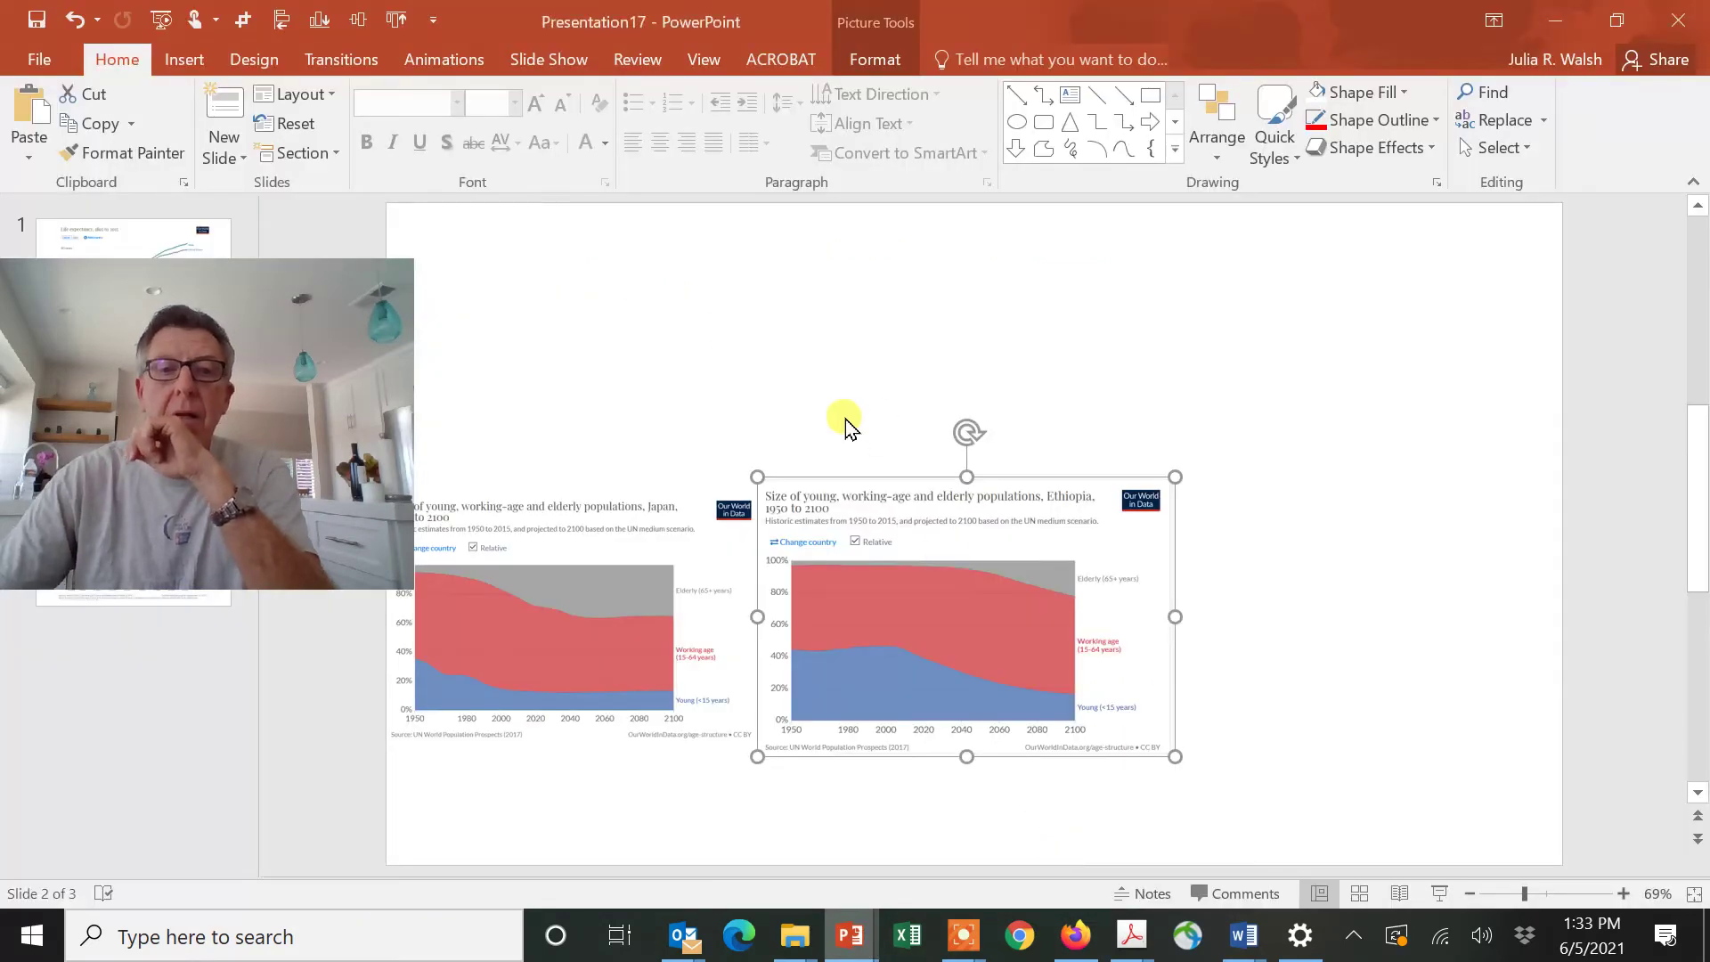
left_click(29, 114)
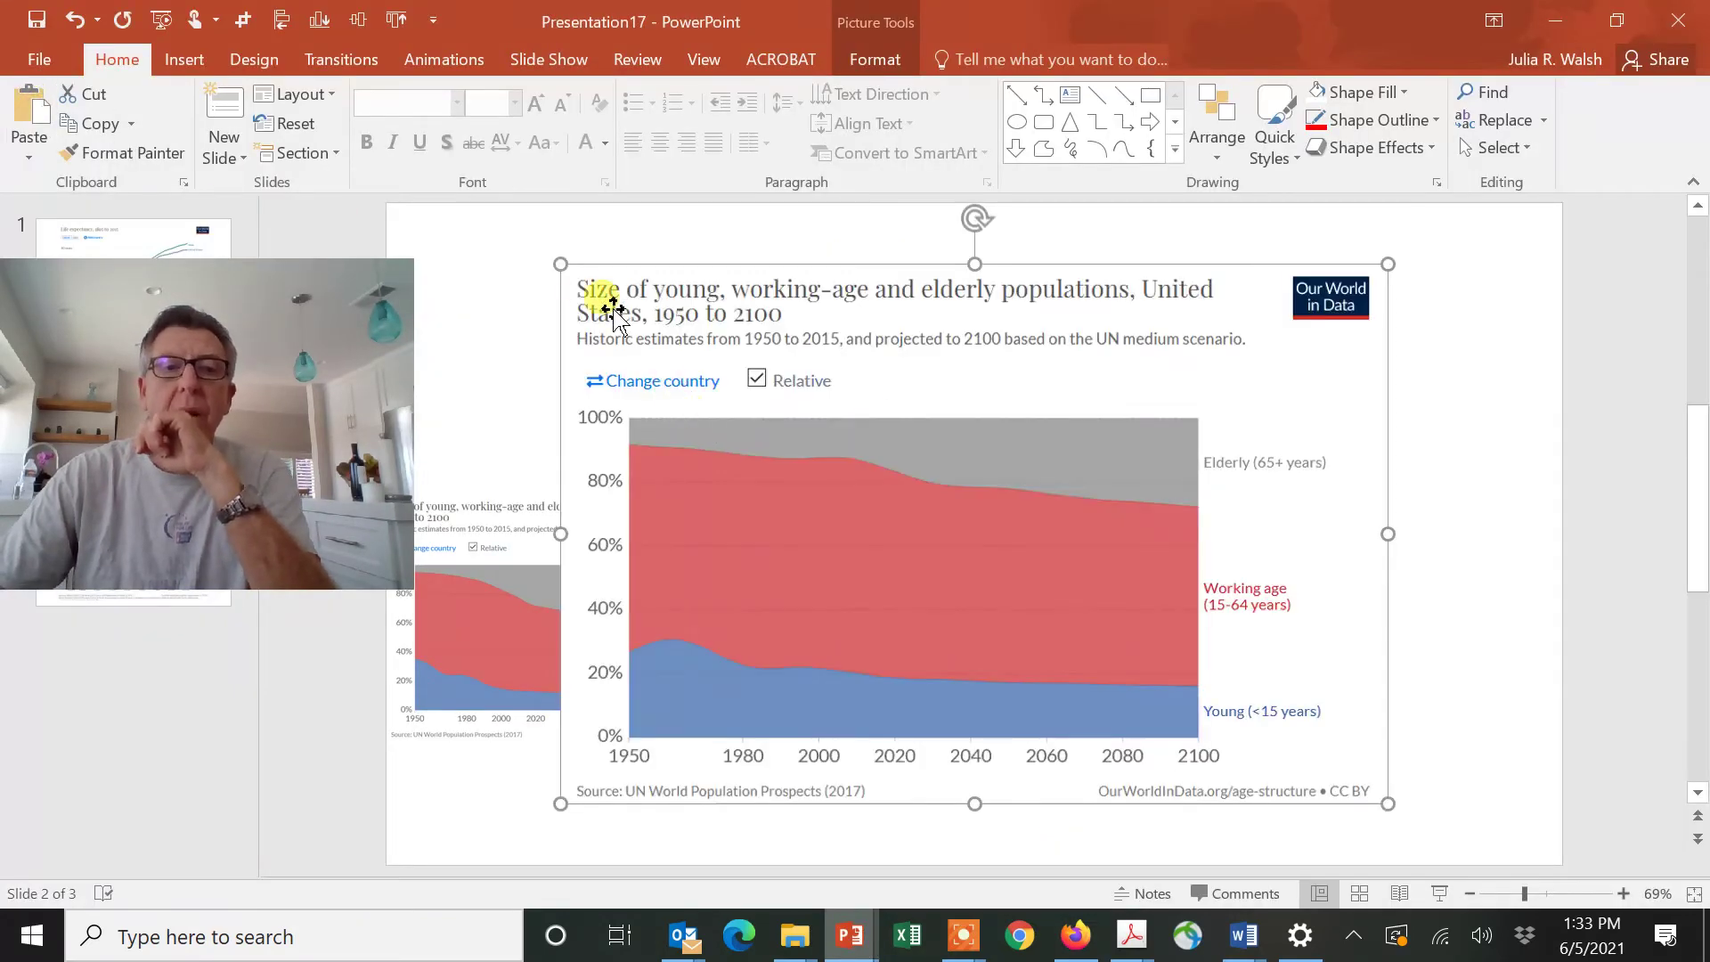
left_click_drag(560, 261, 1114, 542)
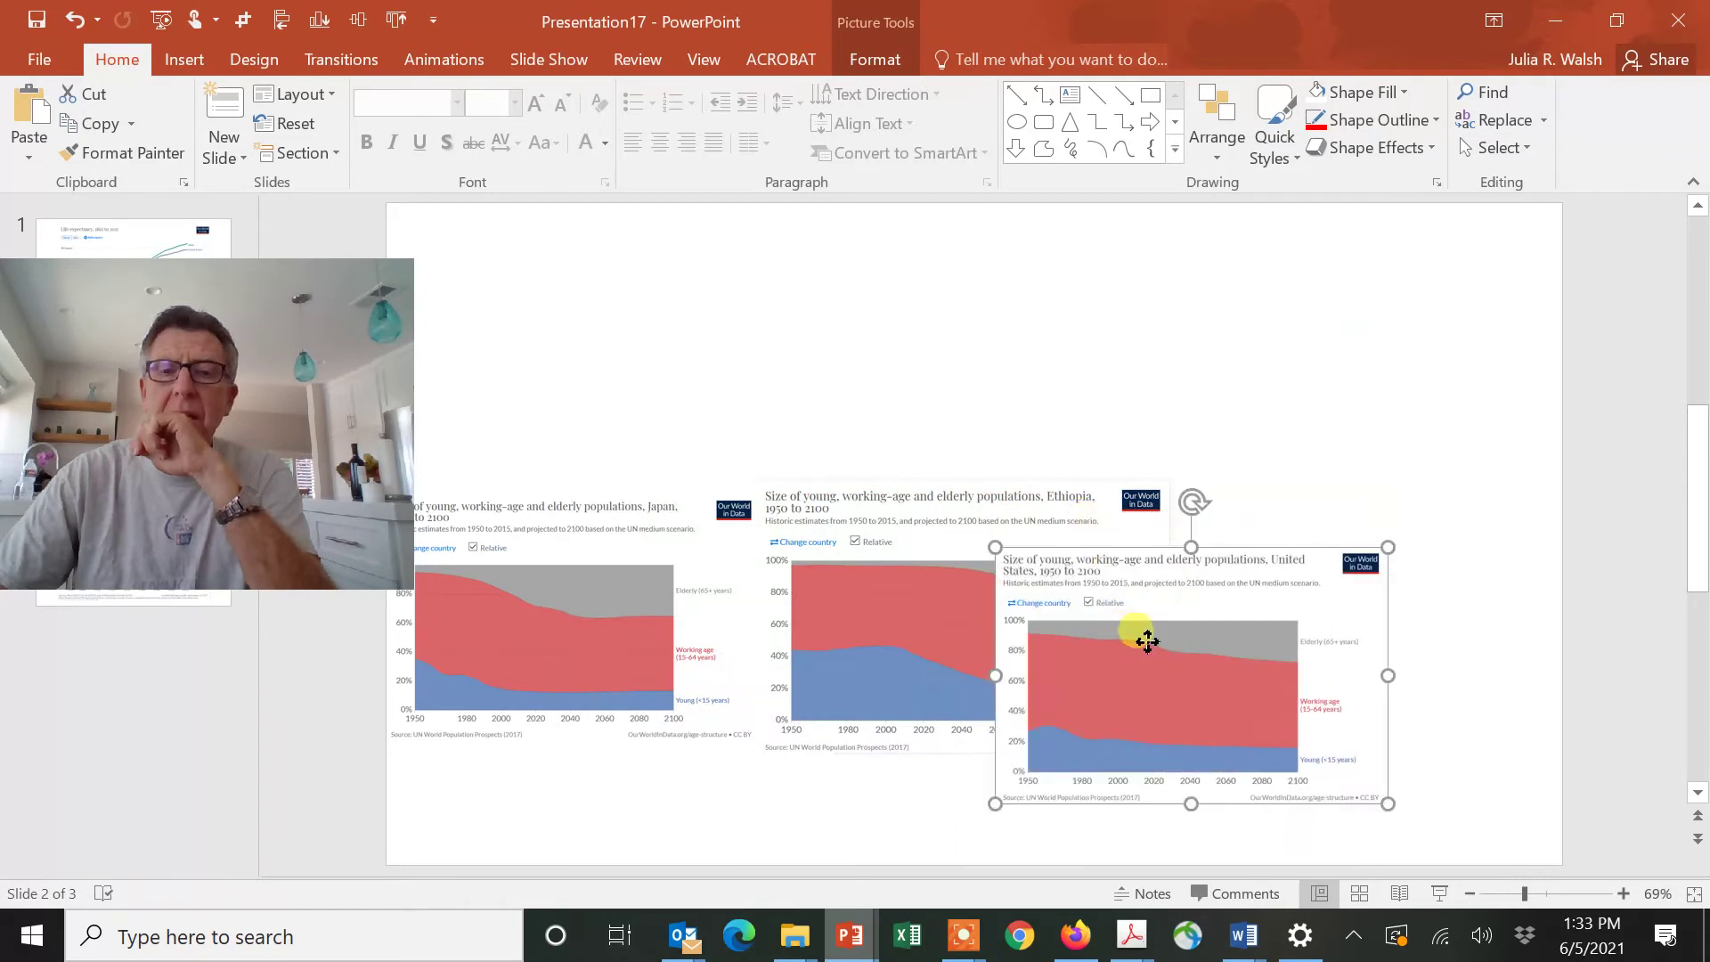
left_click_drag(1179, 638, 1313, 577)
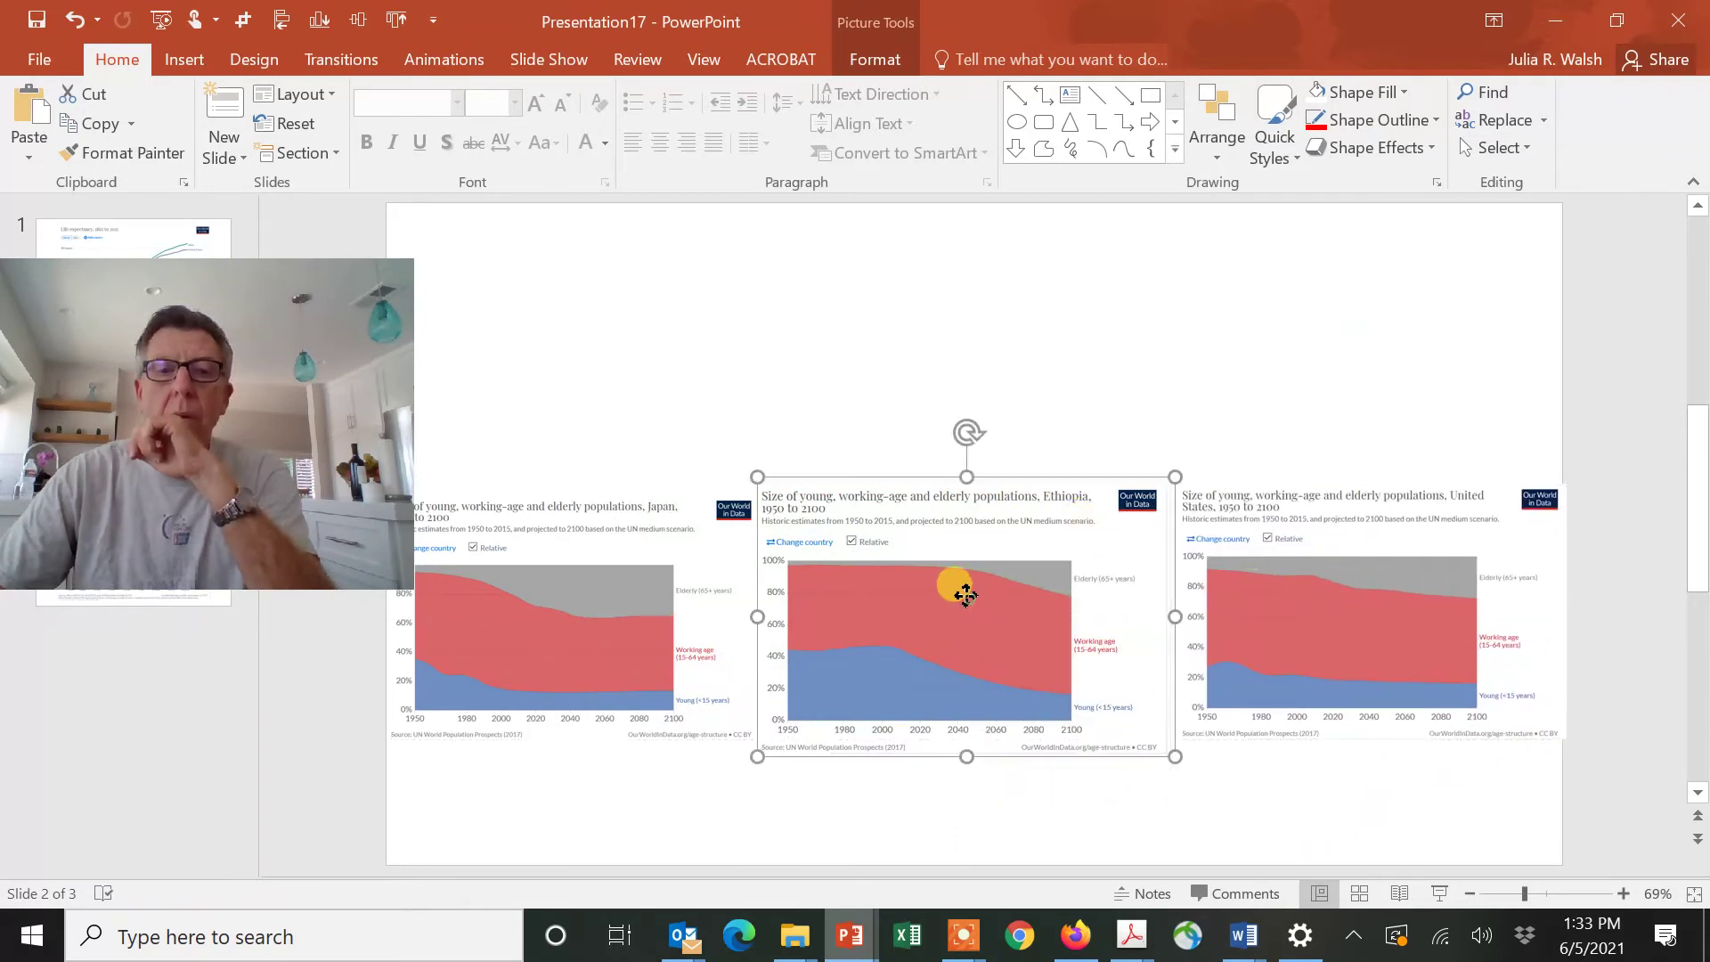
left_click_drag(962, 580, 964, 590)
Fine-tune the chart sizes and align the United States chart's top with Japan and Ethiopia.
left_click_drag(1170, 468, 1142, 492)
left_click_drag(1278, 542, 1271, 549)
left_click(696, 643)
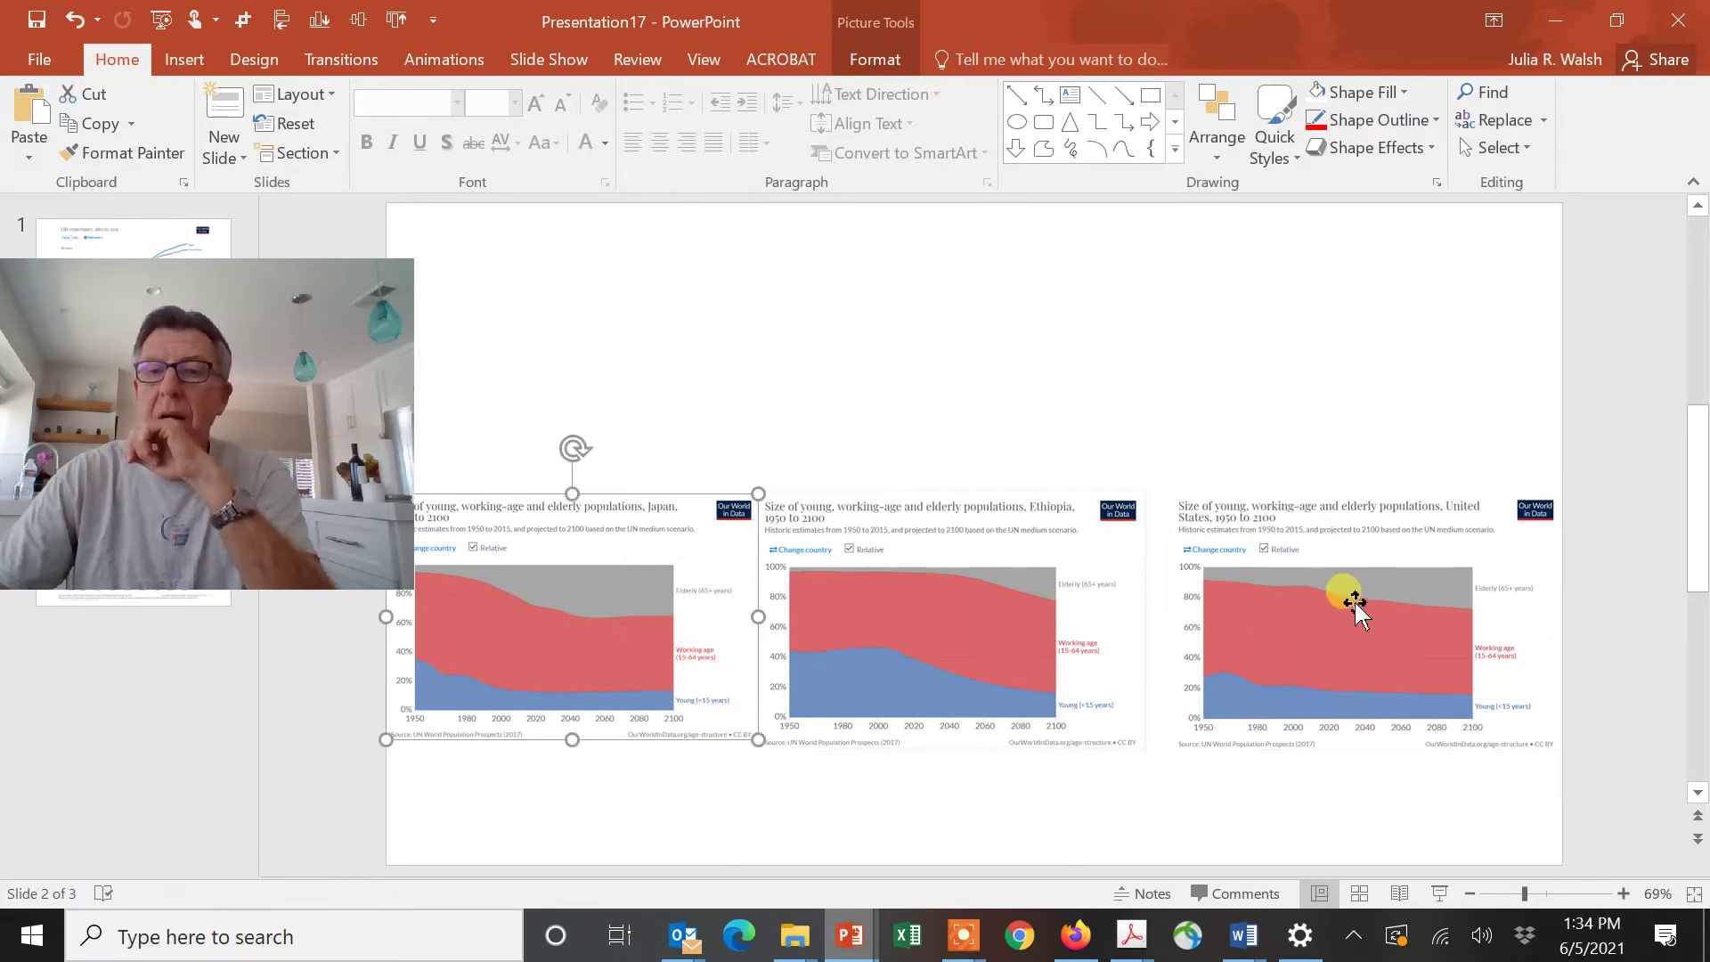
left_click_drag(1352, 600, 1356, 595)
left_click_drag(367, 324, 736, 336)
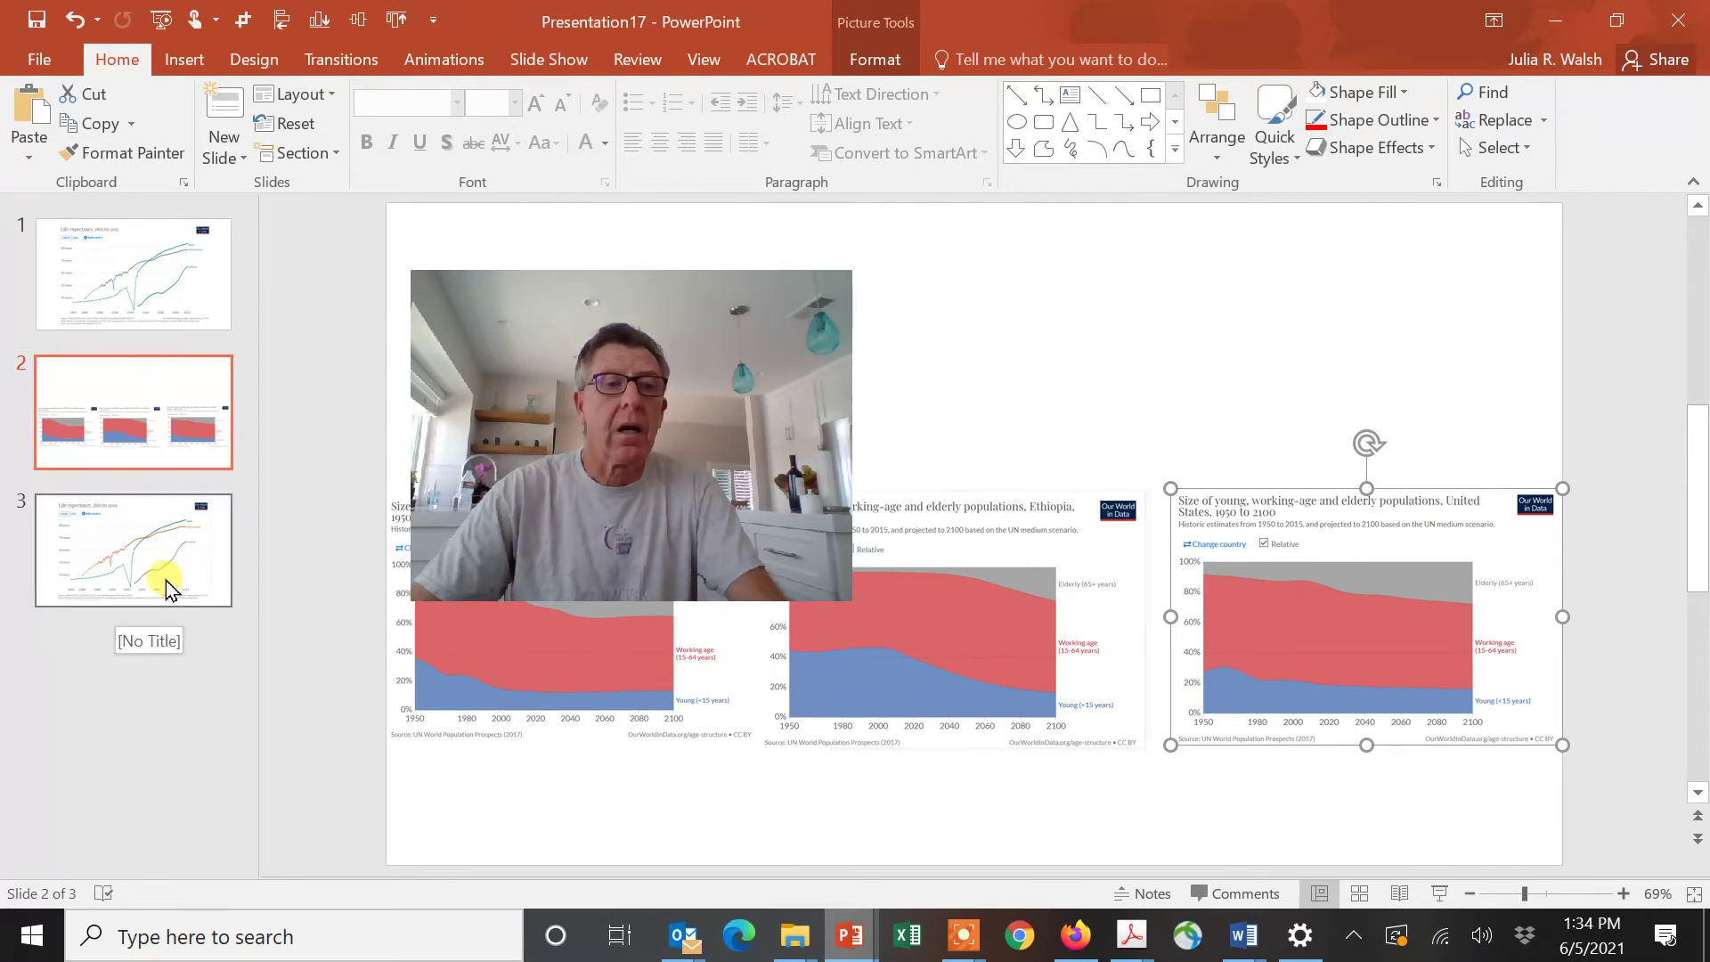
Select the life expectancy chart on slide 3 and switch to Word.
left_click(164, 580)
left_click(1029, 408)
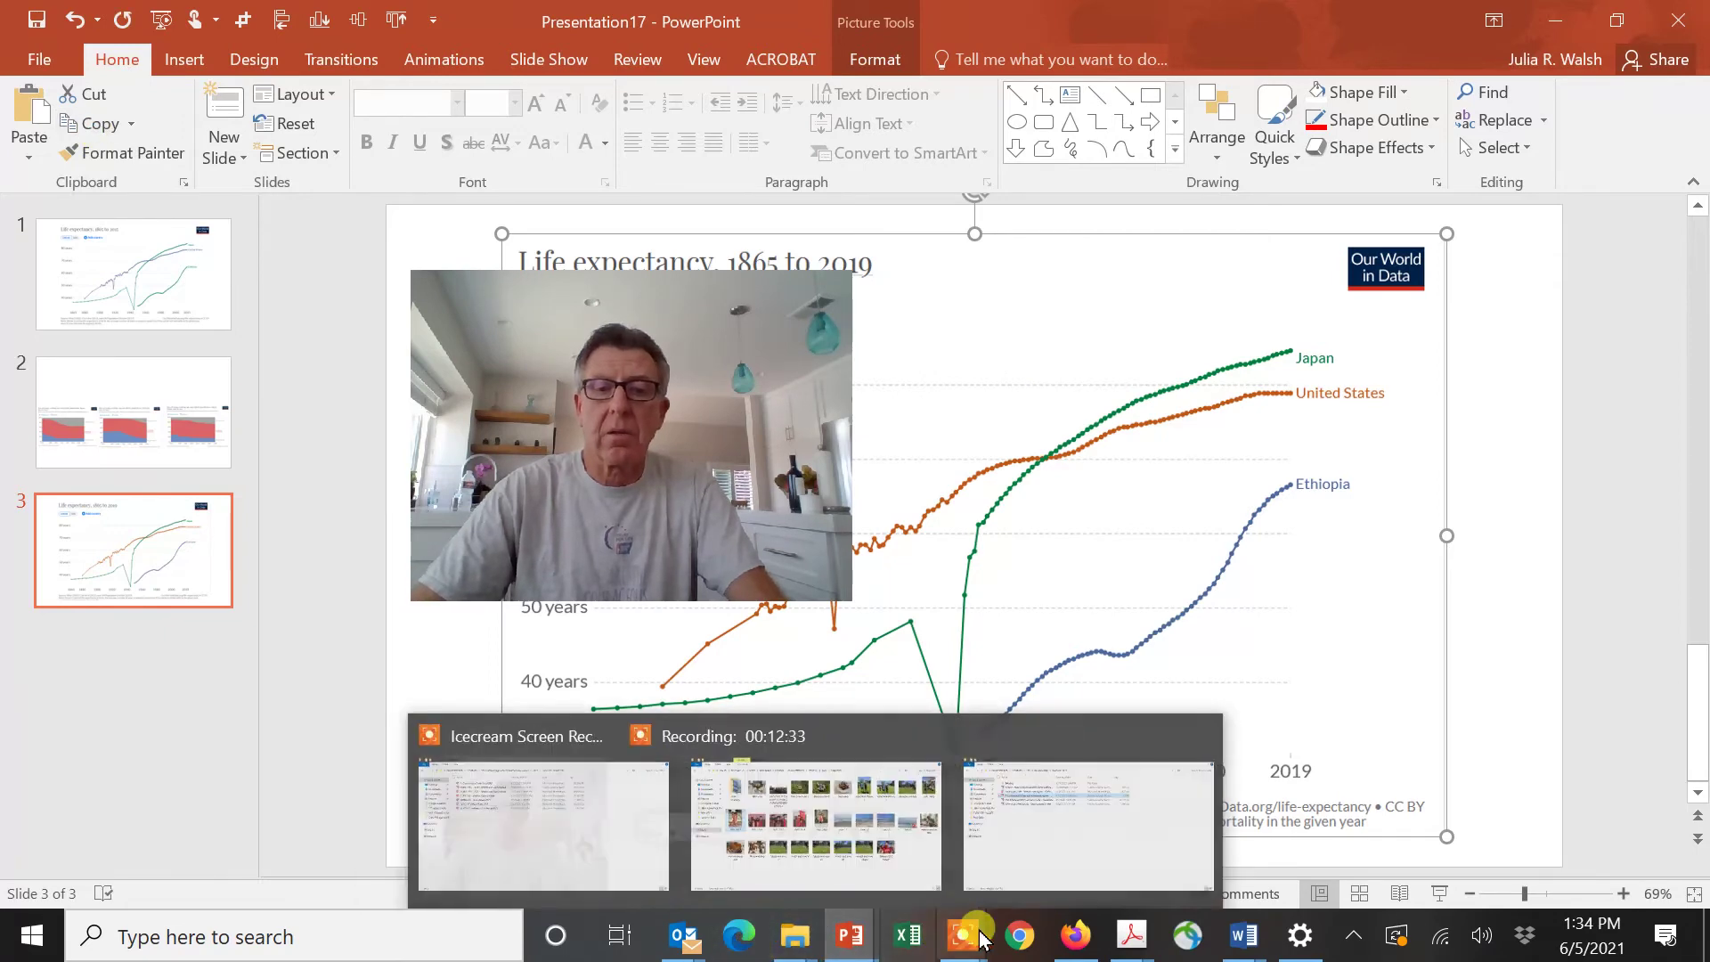
mouse_move(1271, 942)
left_click(1585, 850)
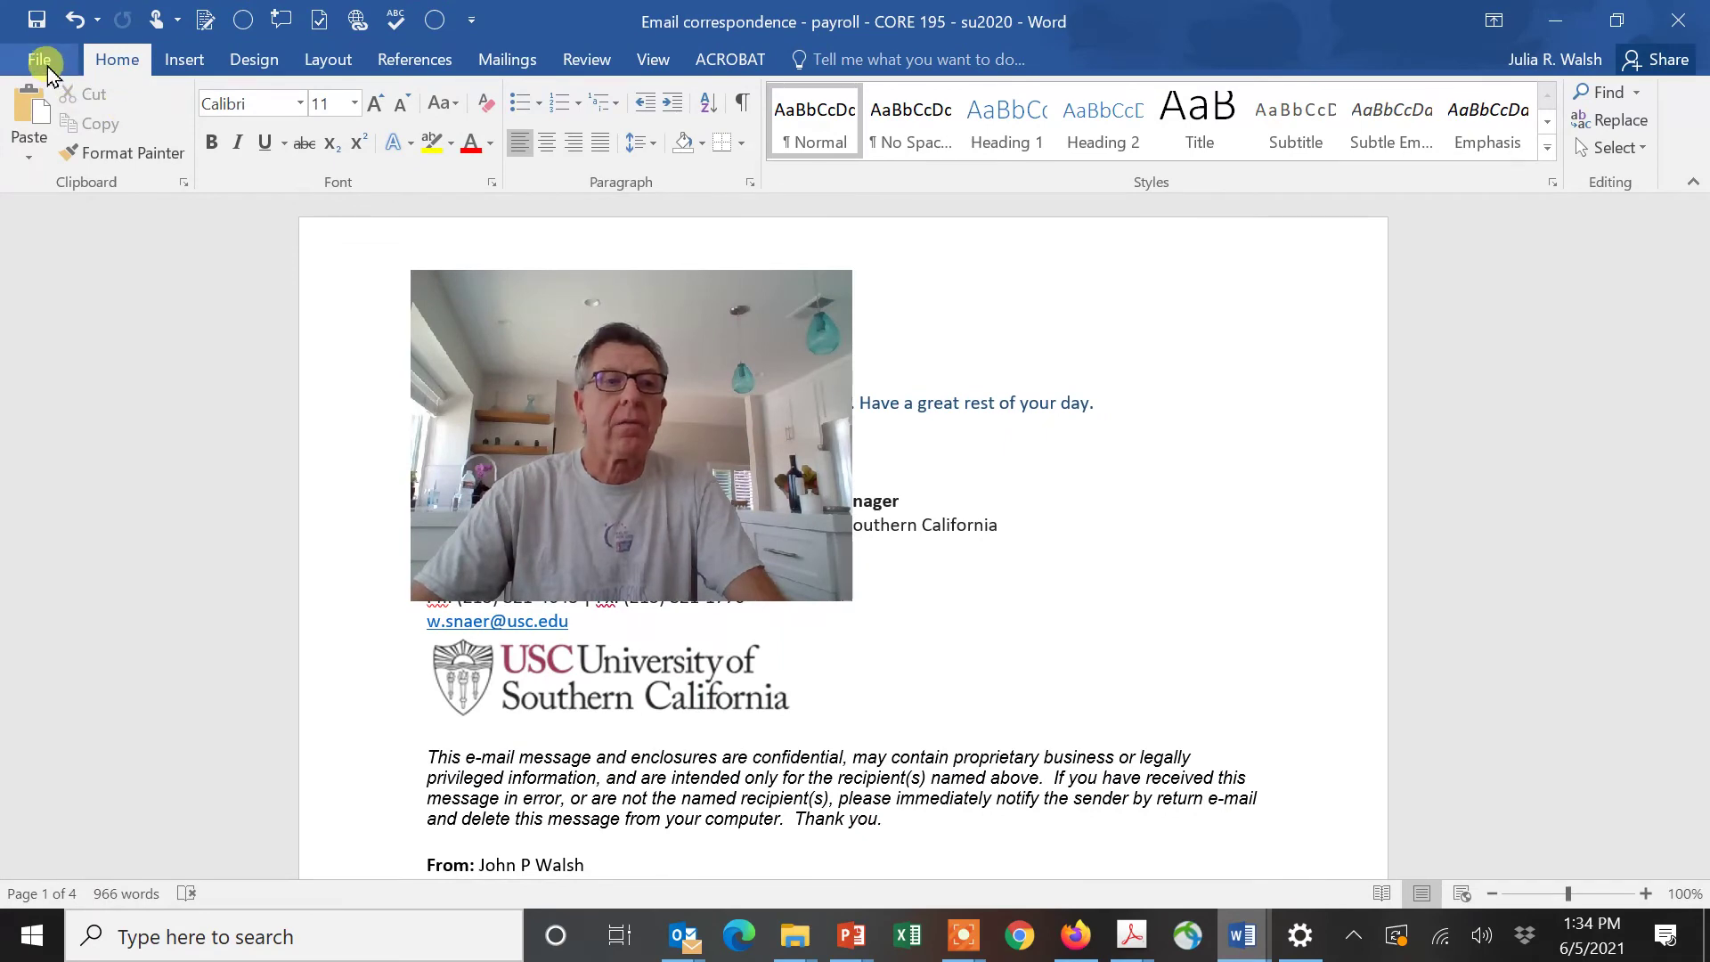
Create a new blank Word document from File > New.
left_click(40, 60)
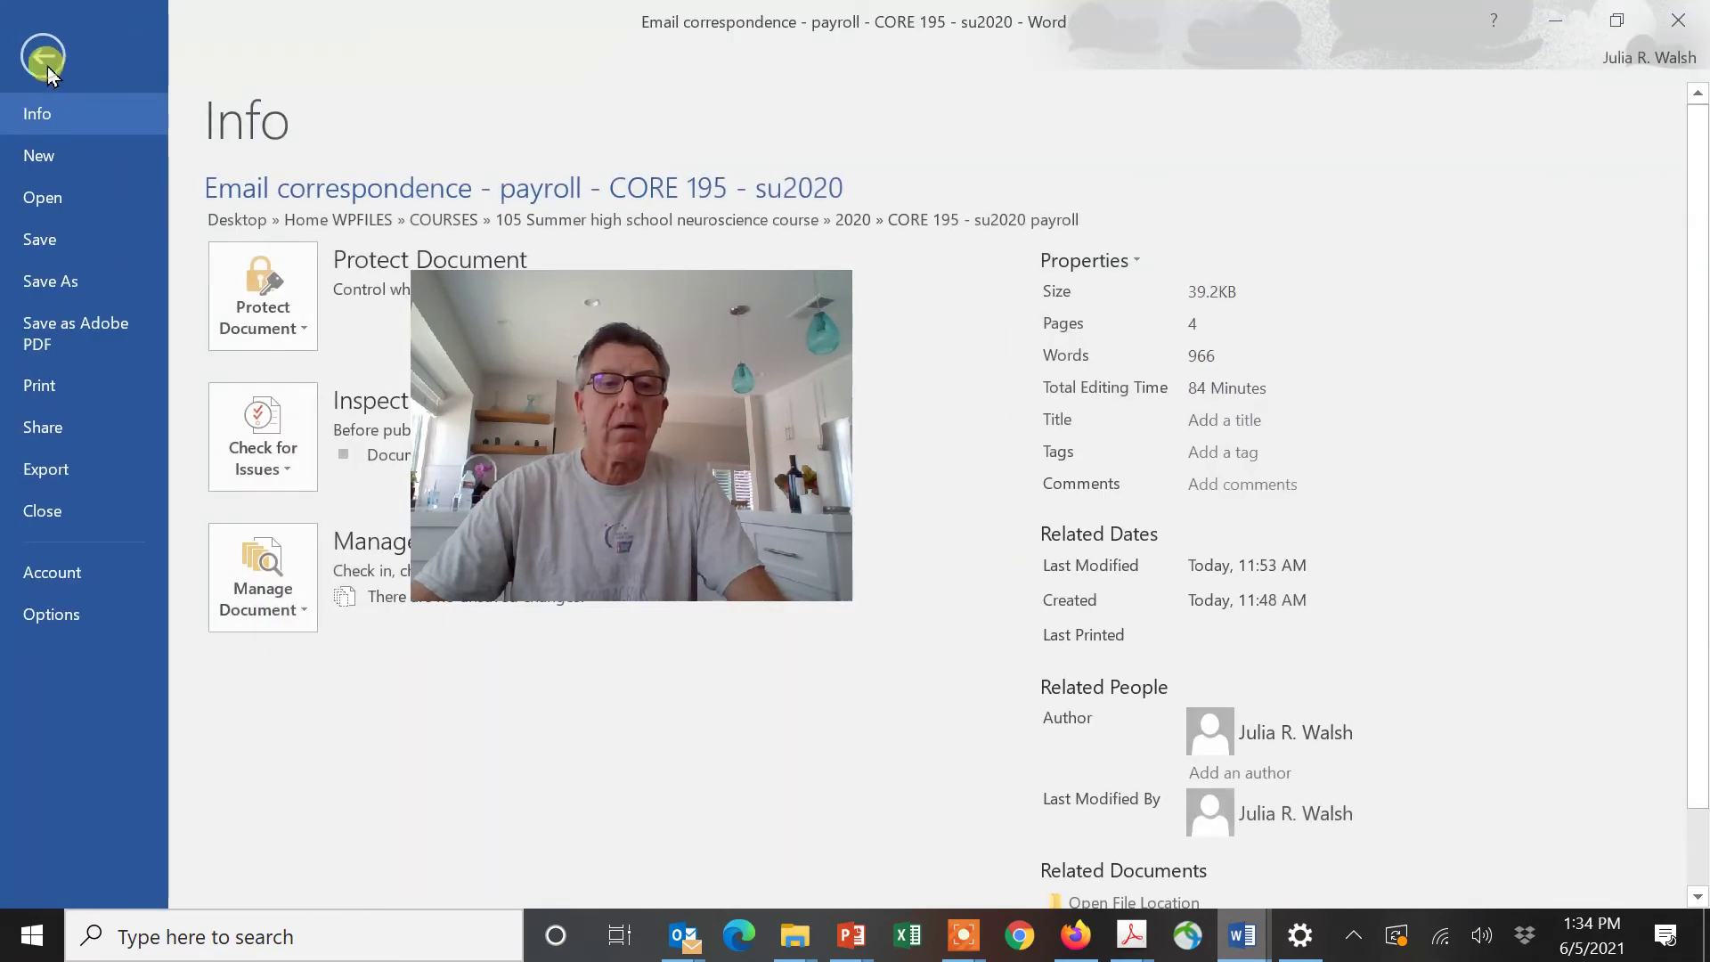
left_click(52, 200)
left_click(50, 155)
left_click(343, 365)
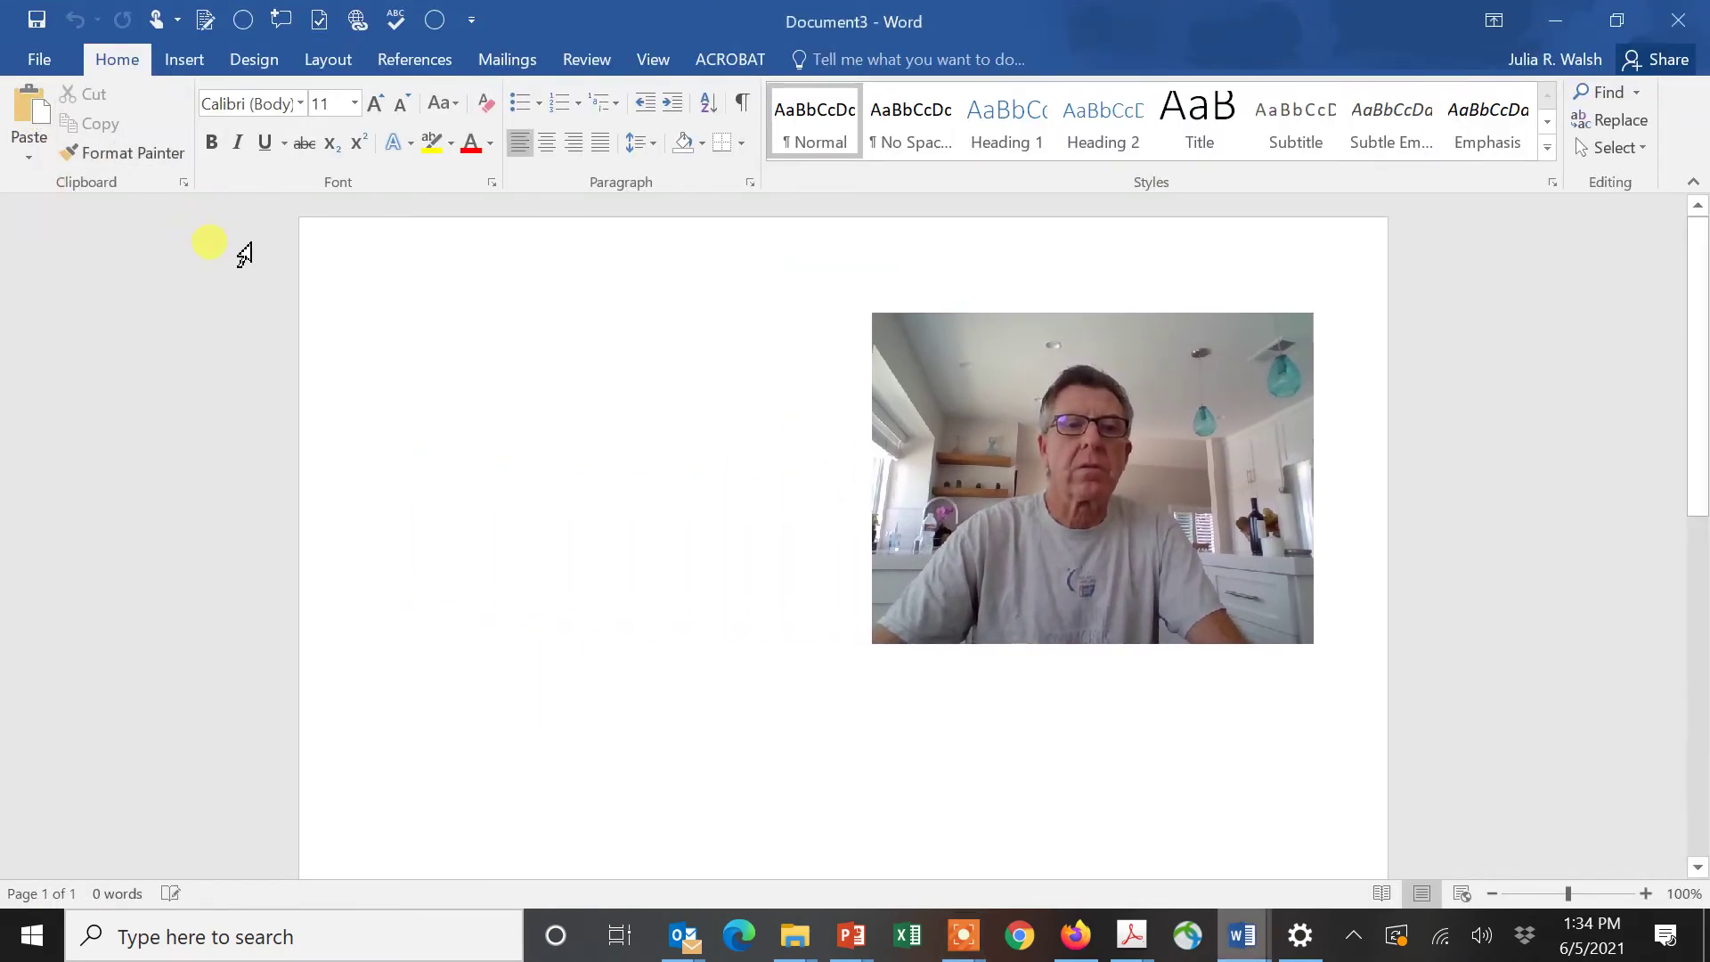
Paste the life-expectancy chart into Word and shrink it to fit the page.
left_click(29, 156)
left_click(105, 219)
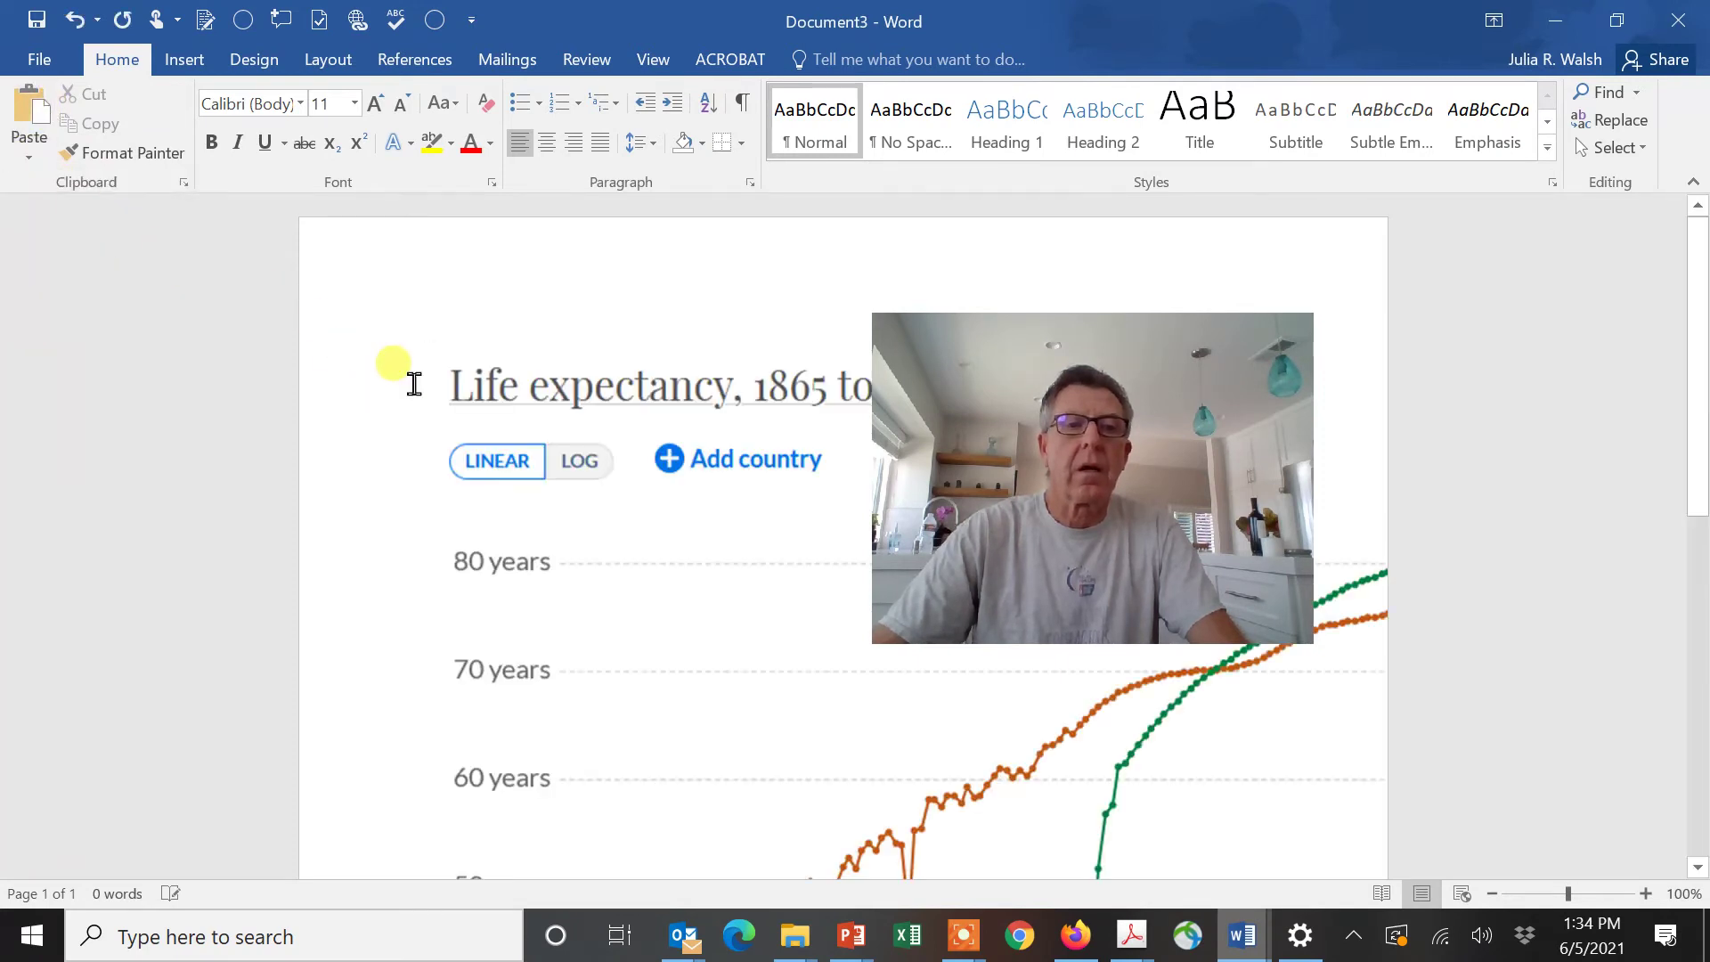
left_click(454, 373)
left_click_drag(423, 348, 986, 665)
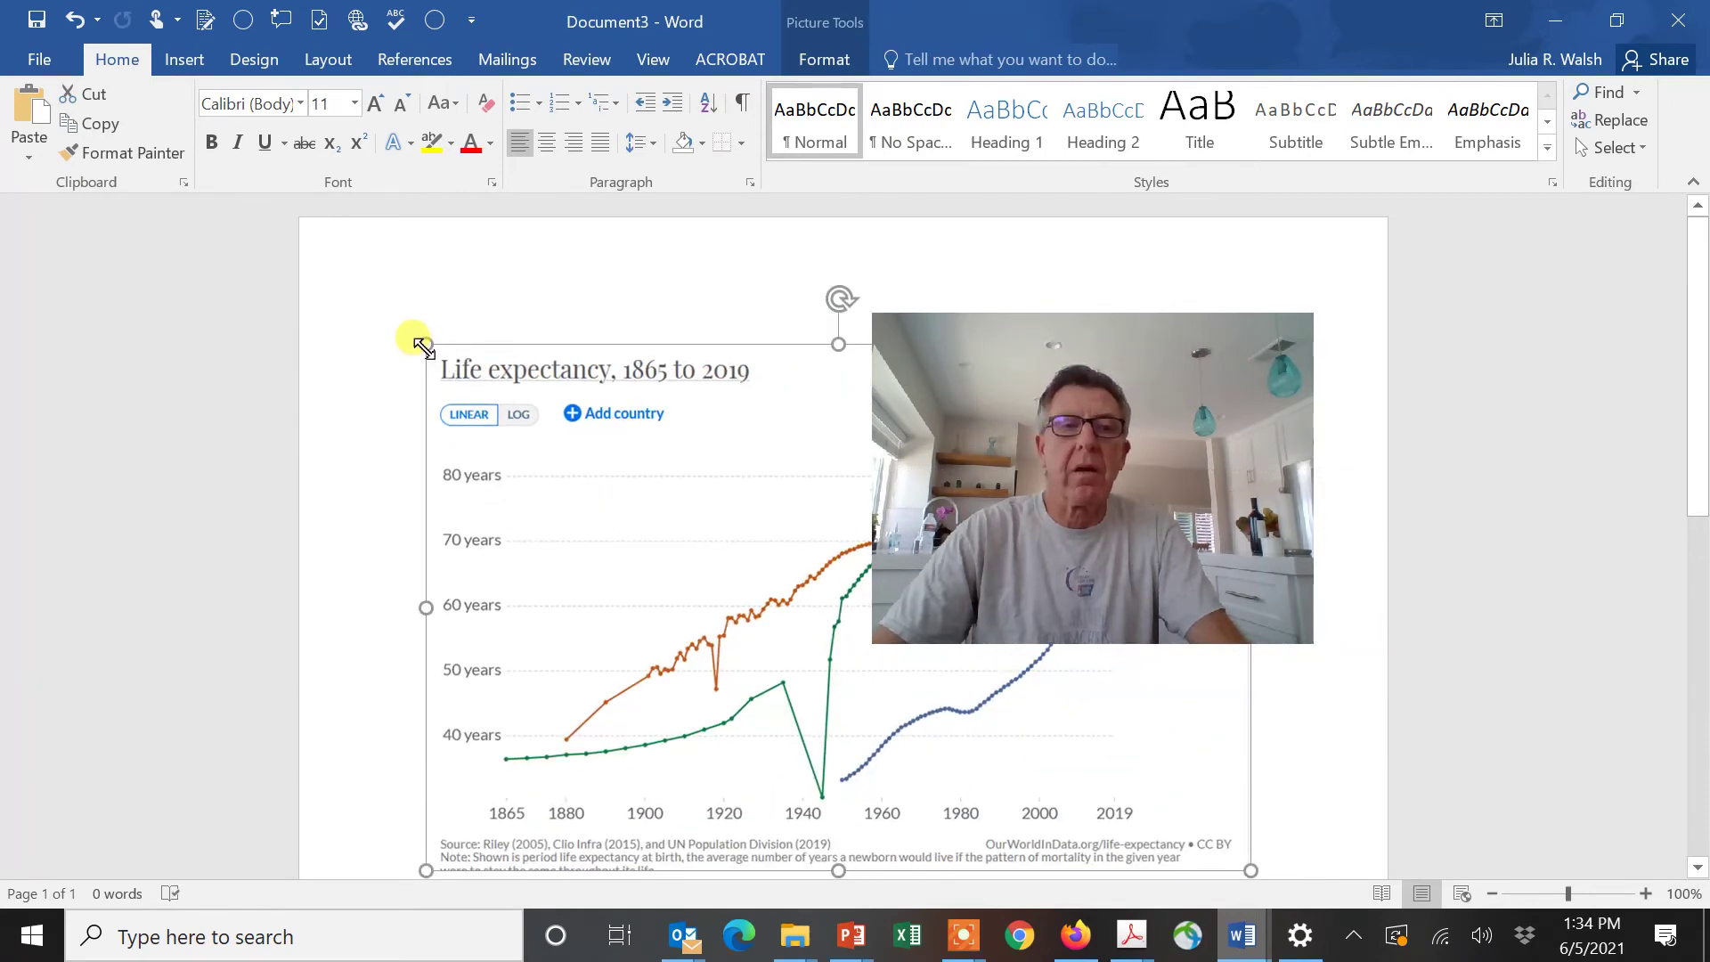
left_click_drag(423, 347, 620, 496)
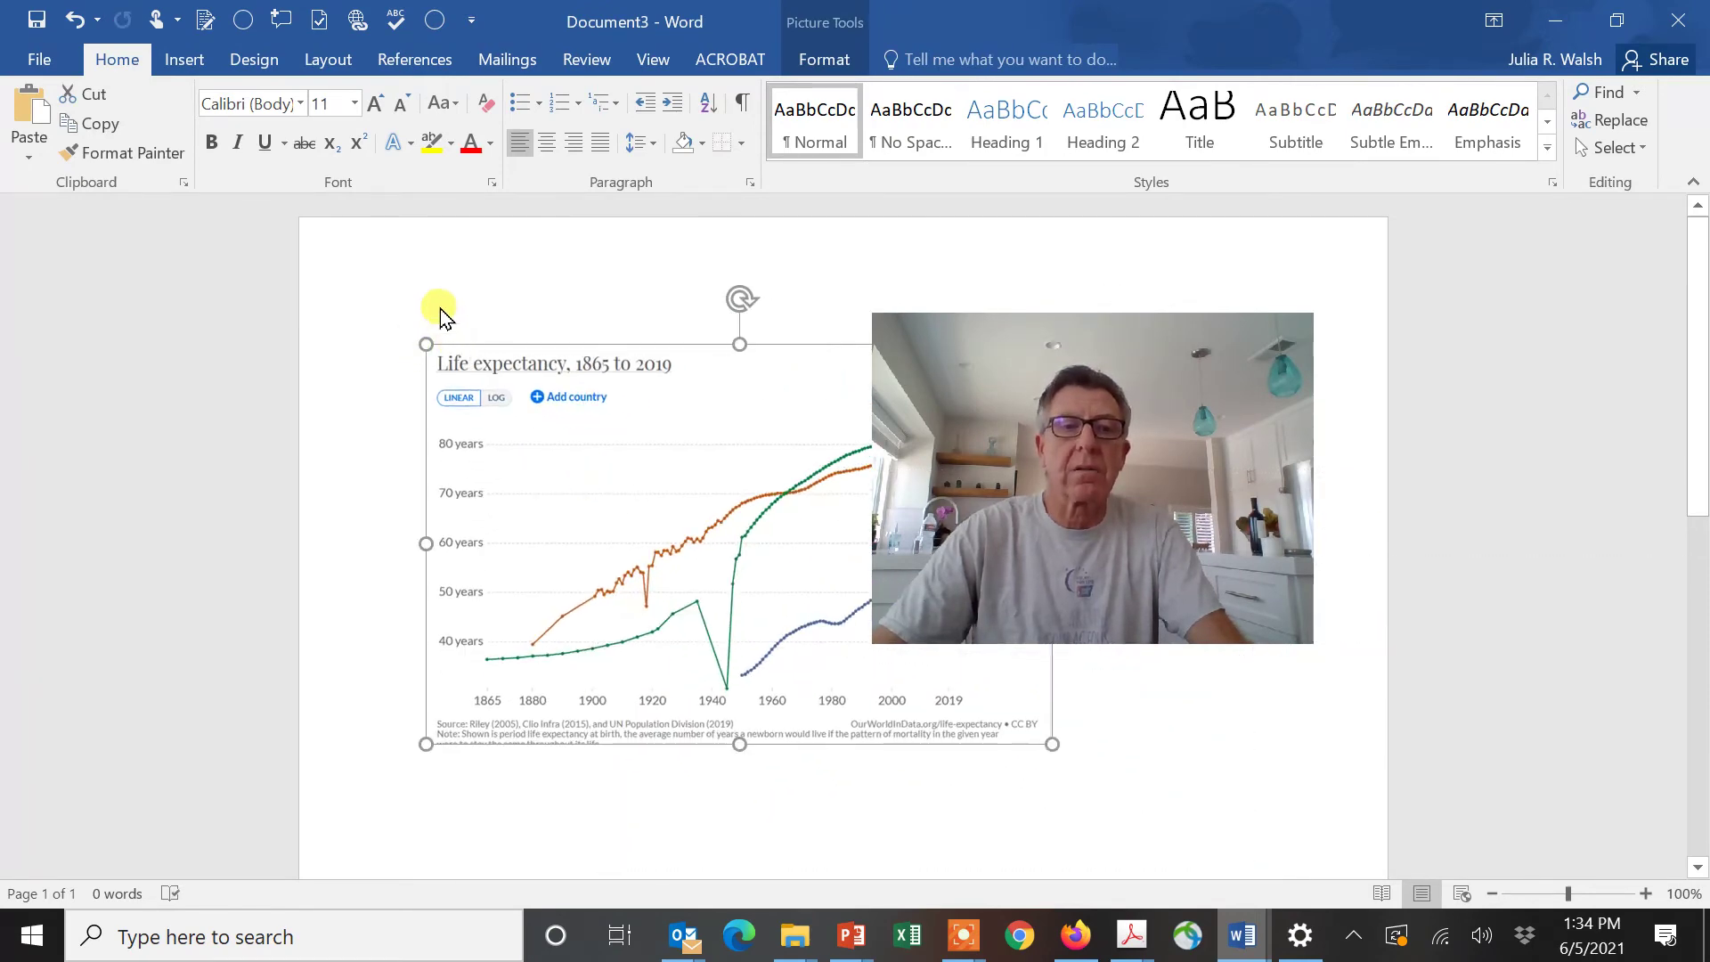
Type the caption 'Say what I want' on a new line above the chart.
left_click(419, 455)
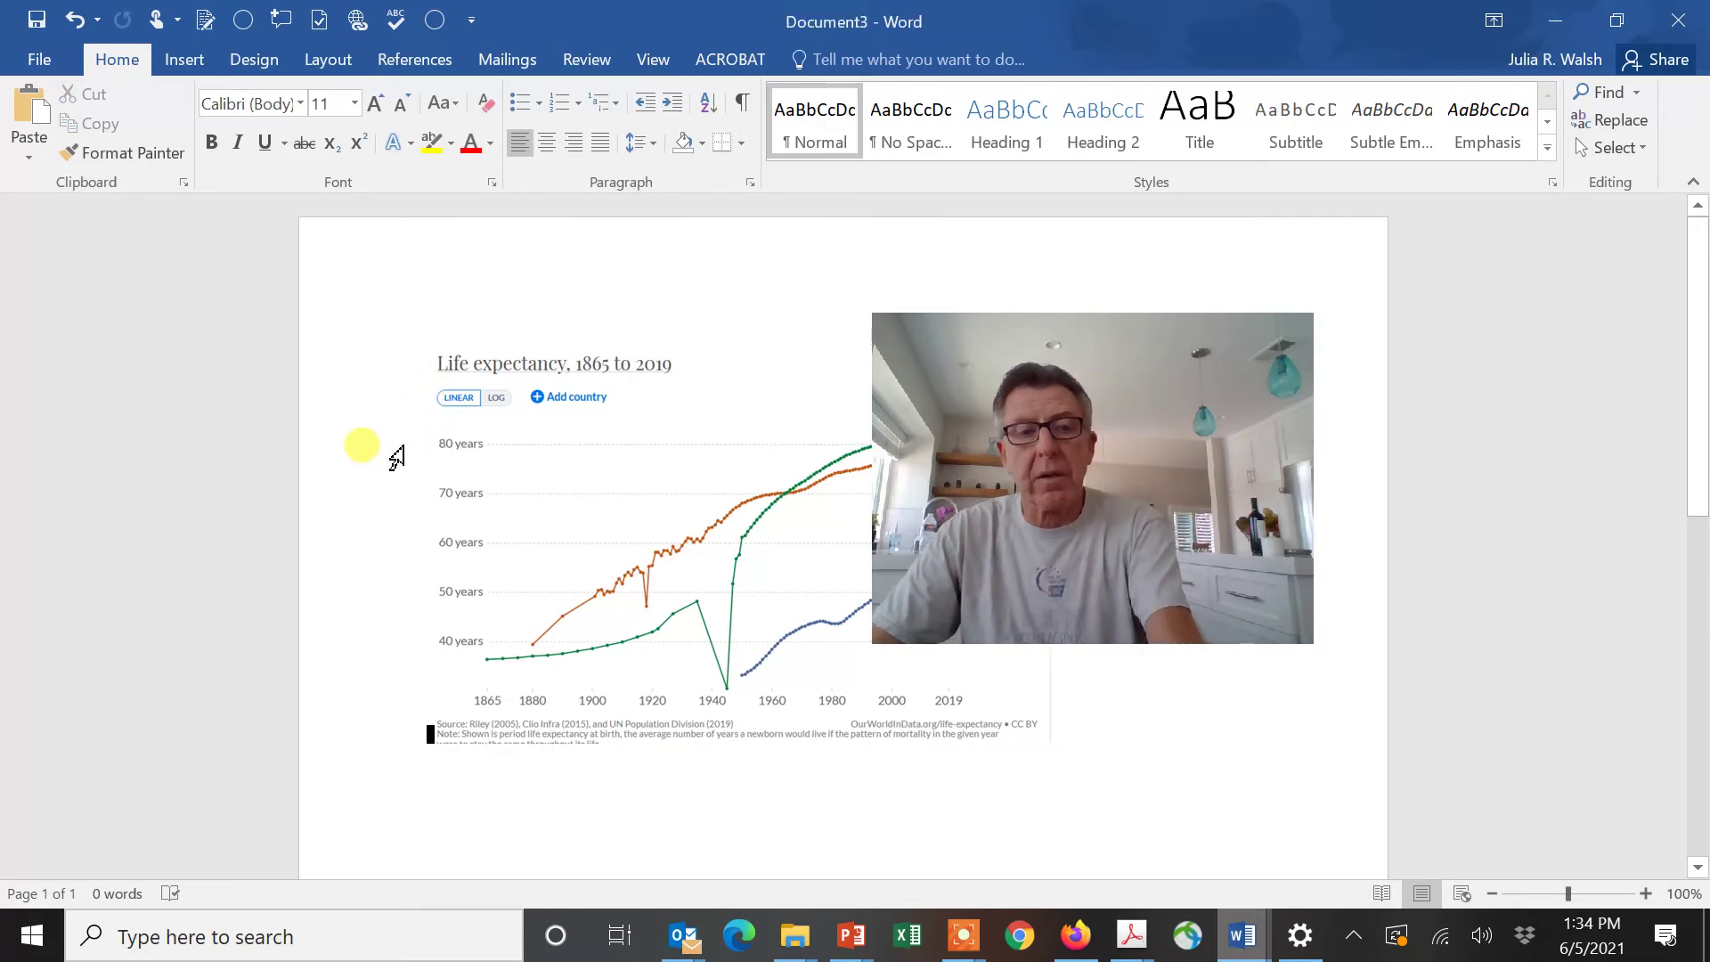
key("Return")
key("Return")
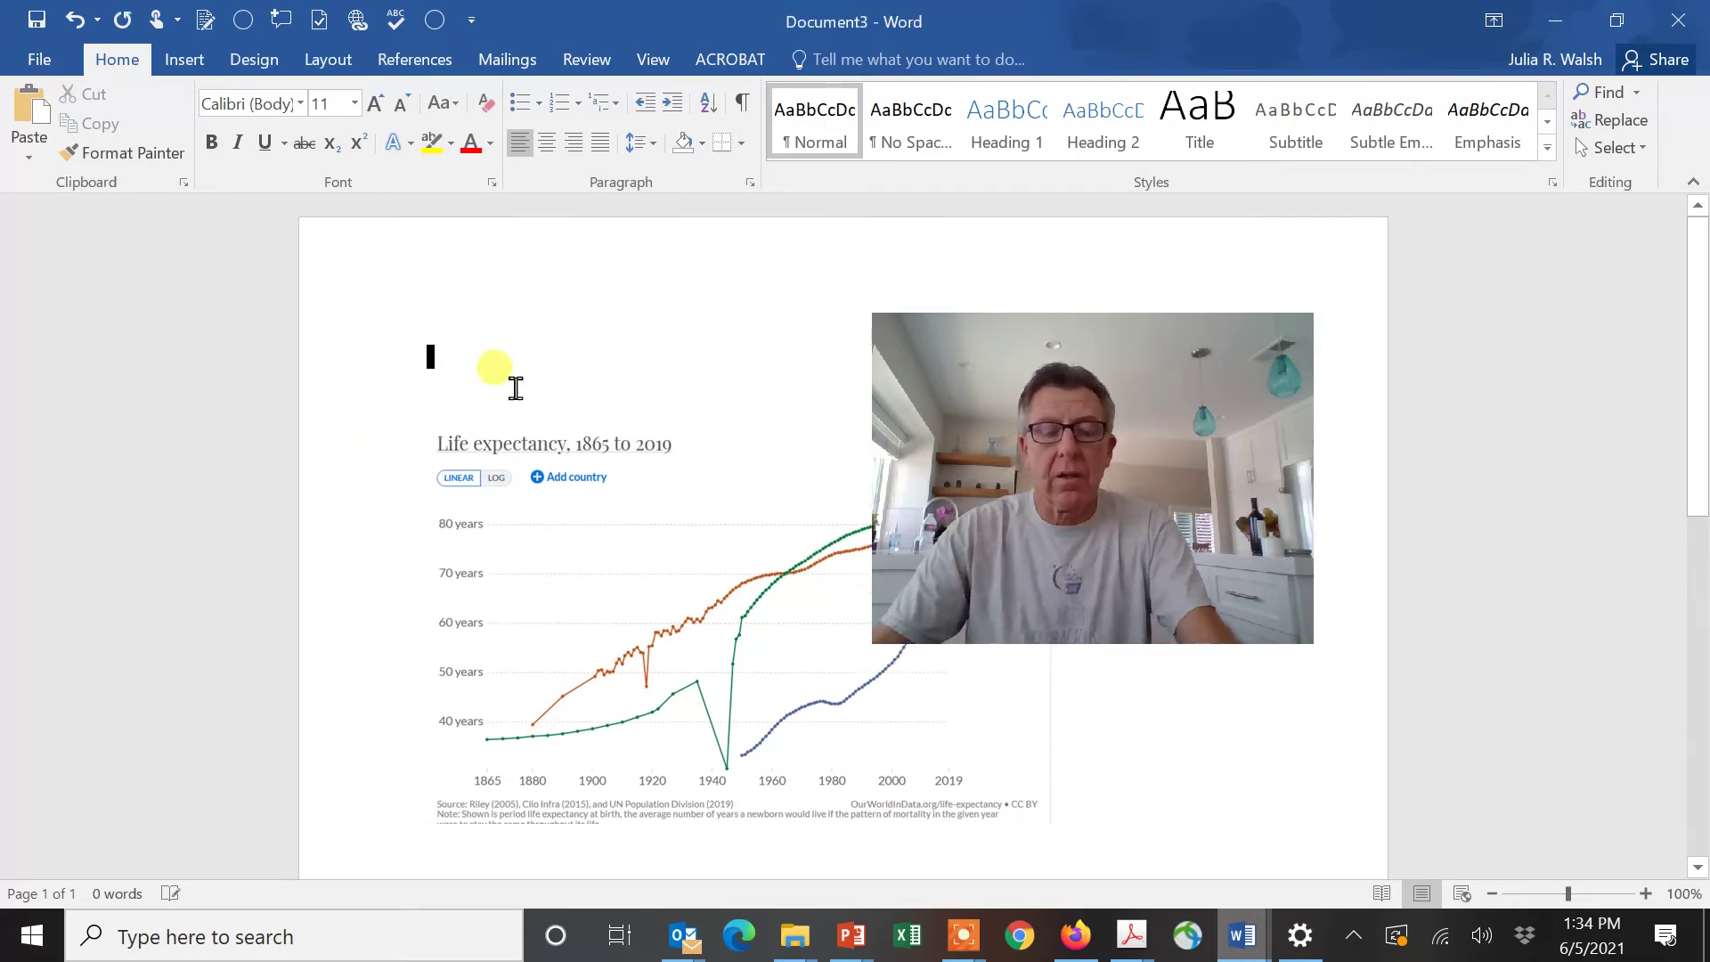
type("Say what I want")
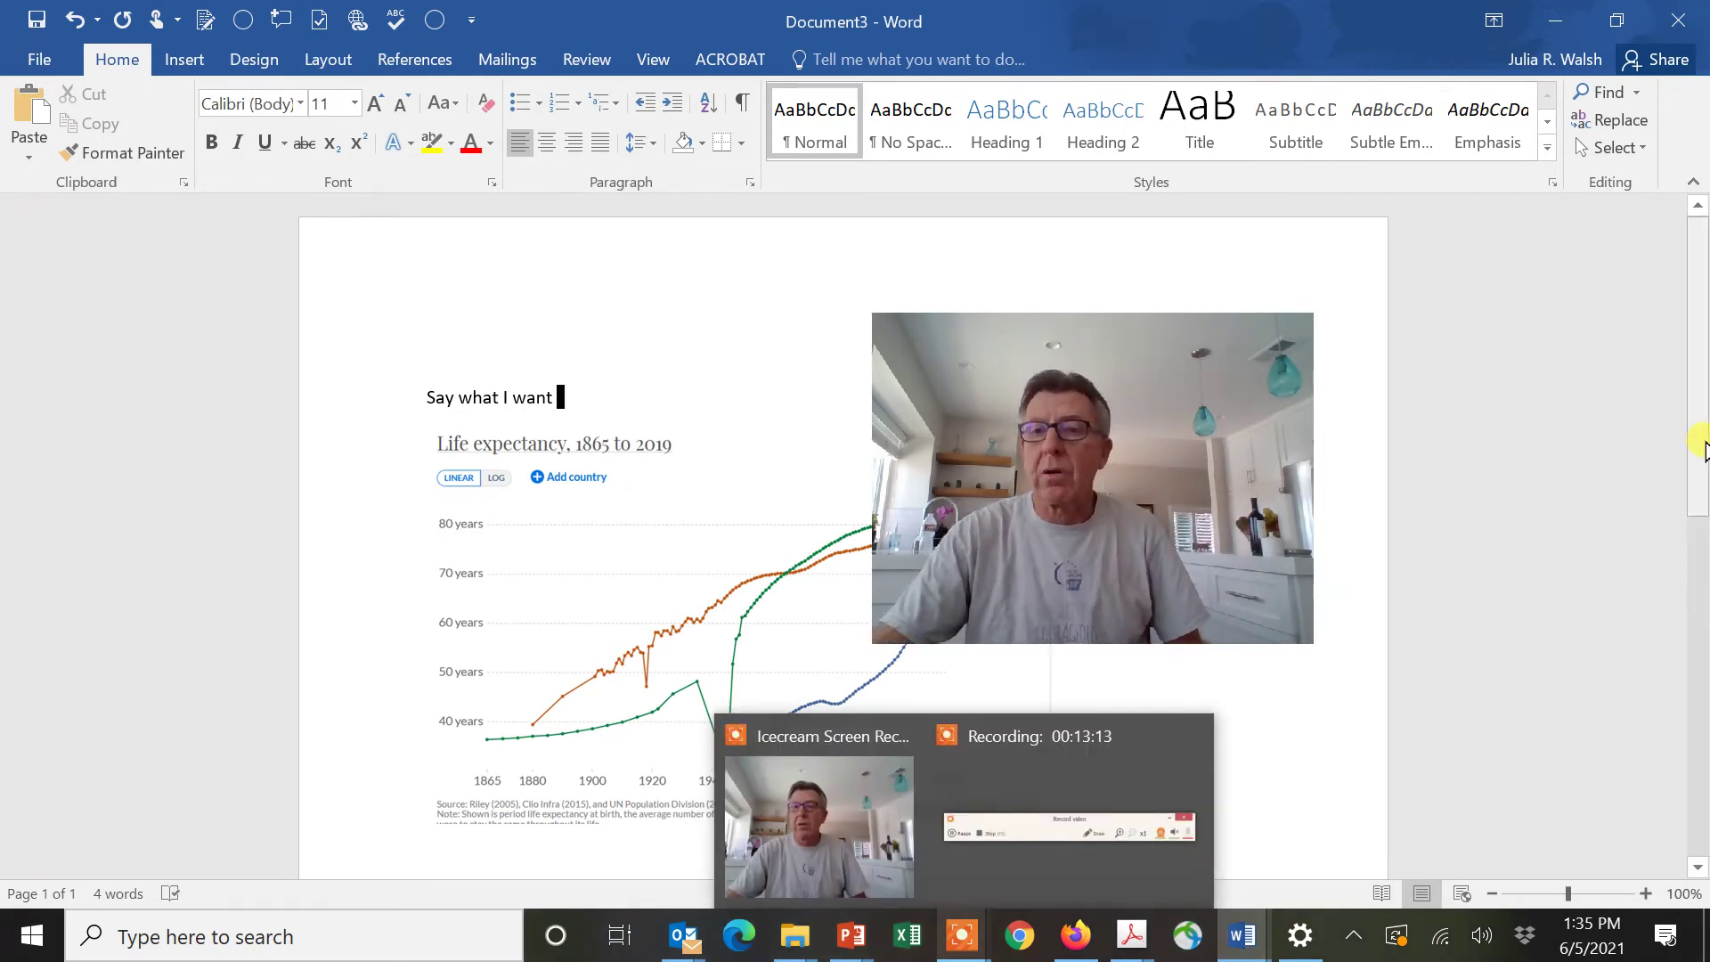
scroll(1701, 450, "down", 8)
Check the chart picture, then place the caret on an empty line below it.
left_click(481, 444)
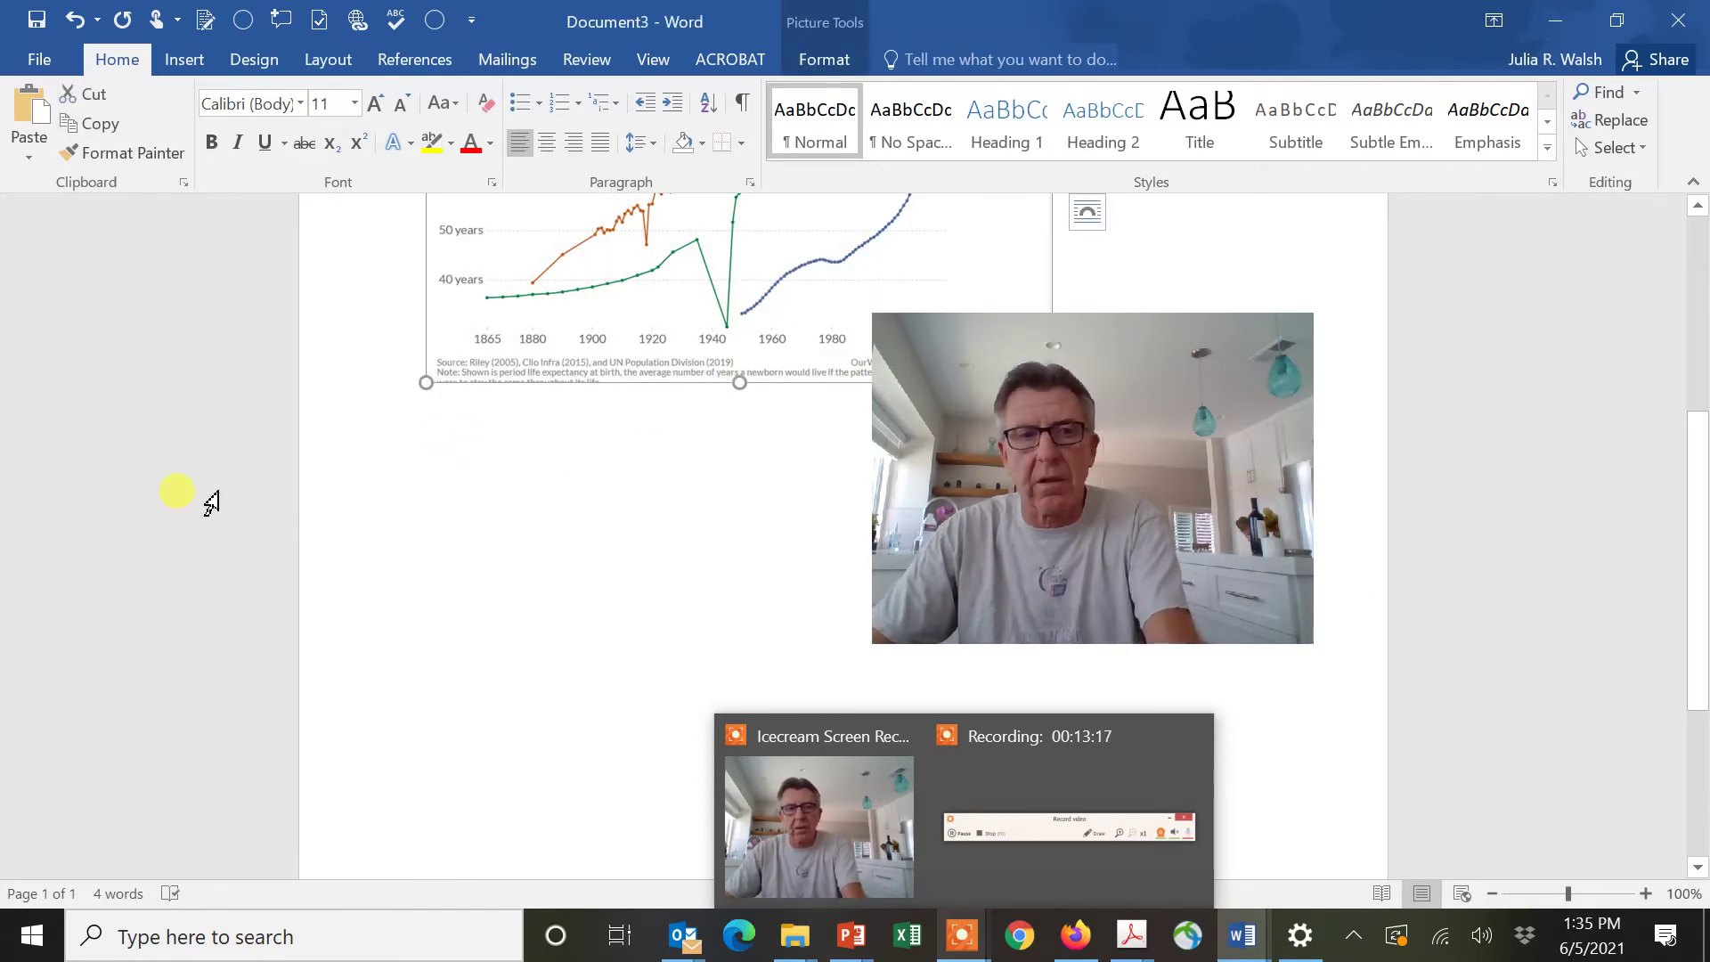
left_click(211, 503)
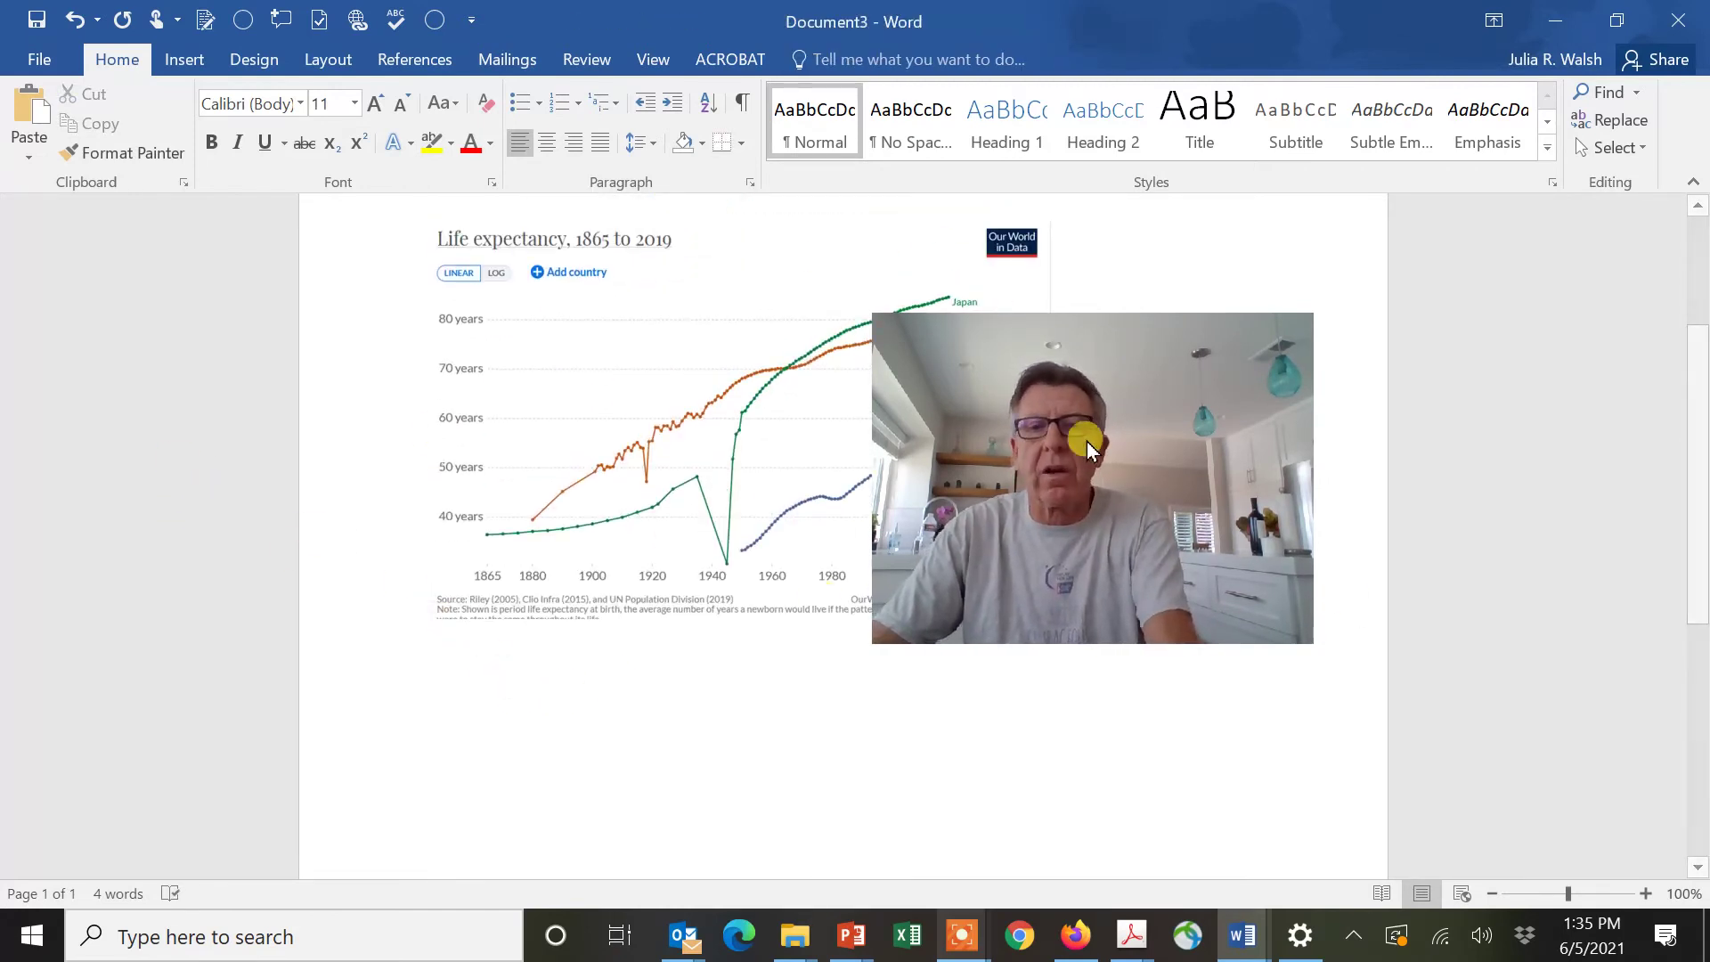
left_click_drag(1094, 442, 830, 574)
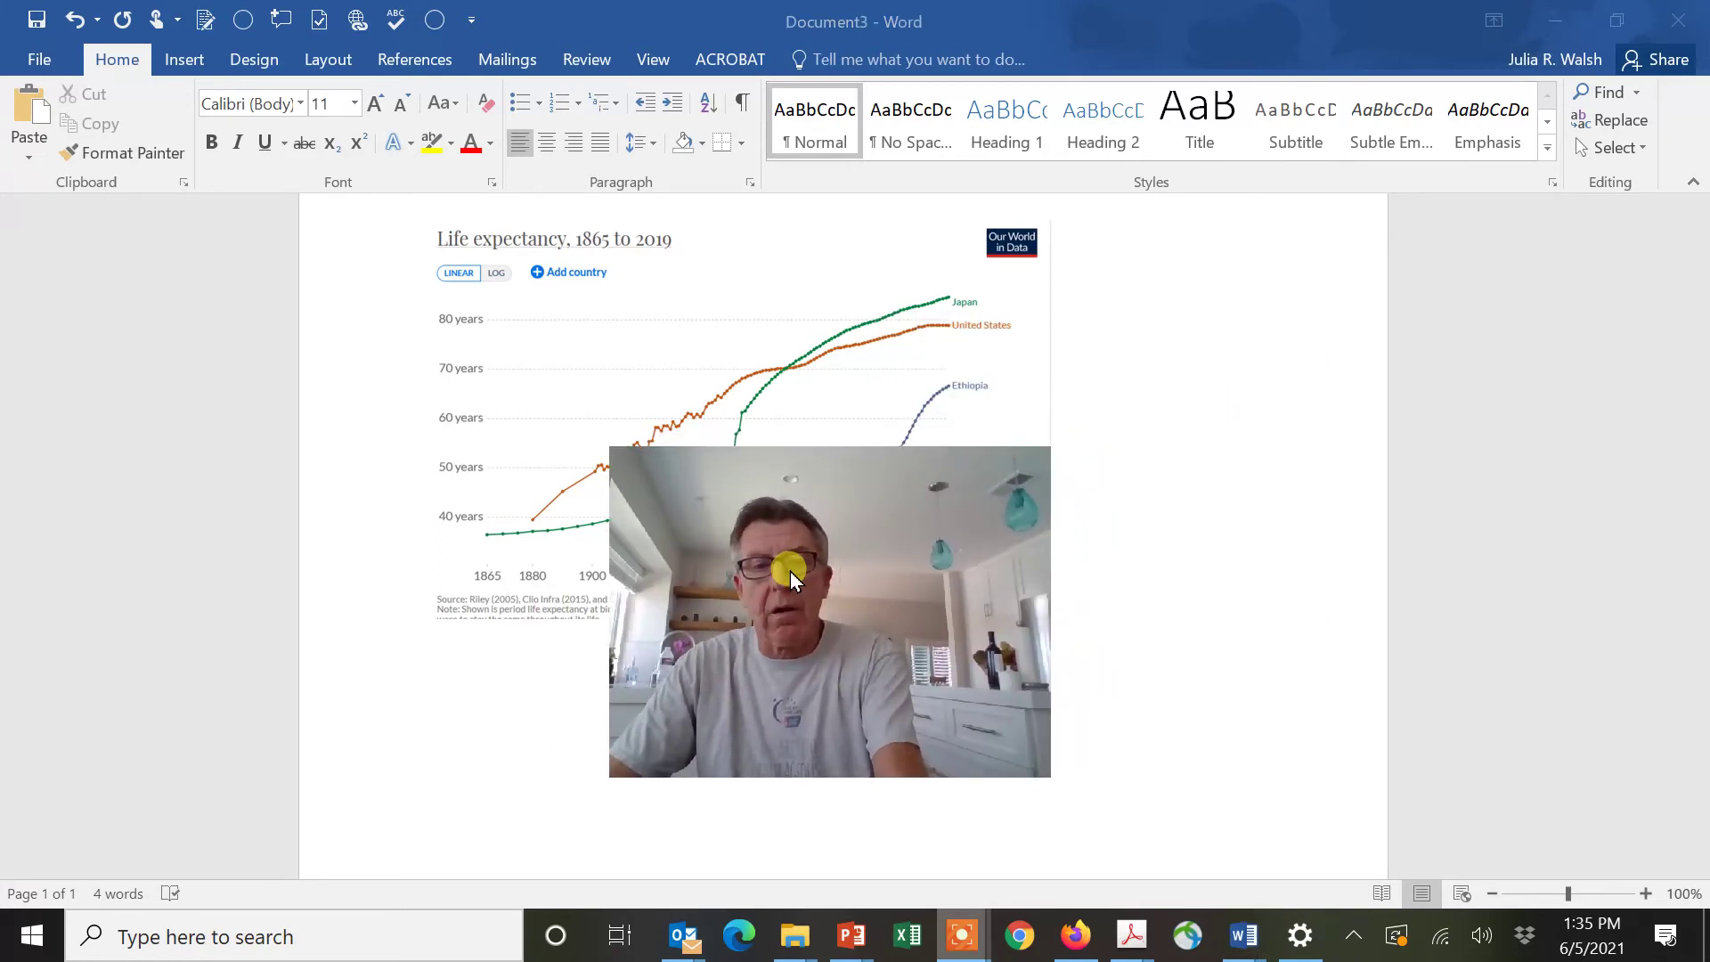
left_click(470, 760)
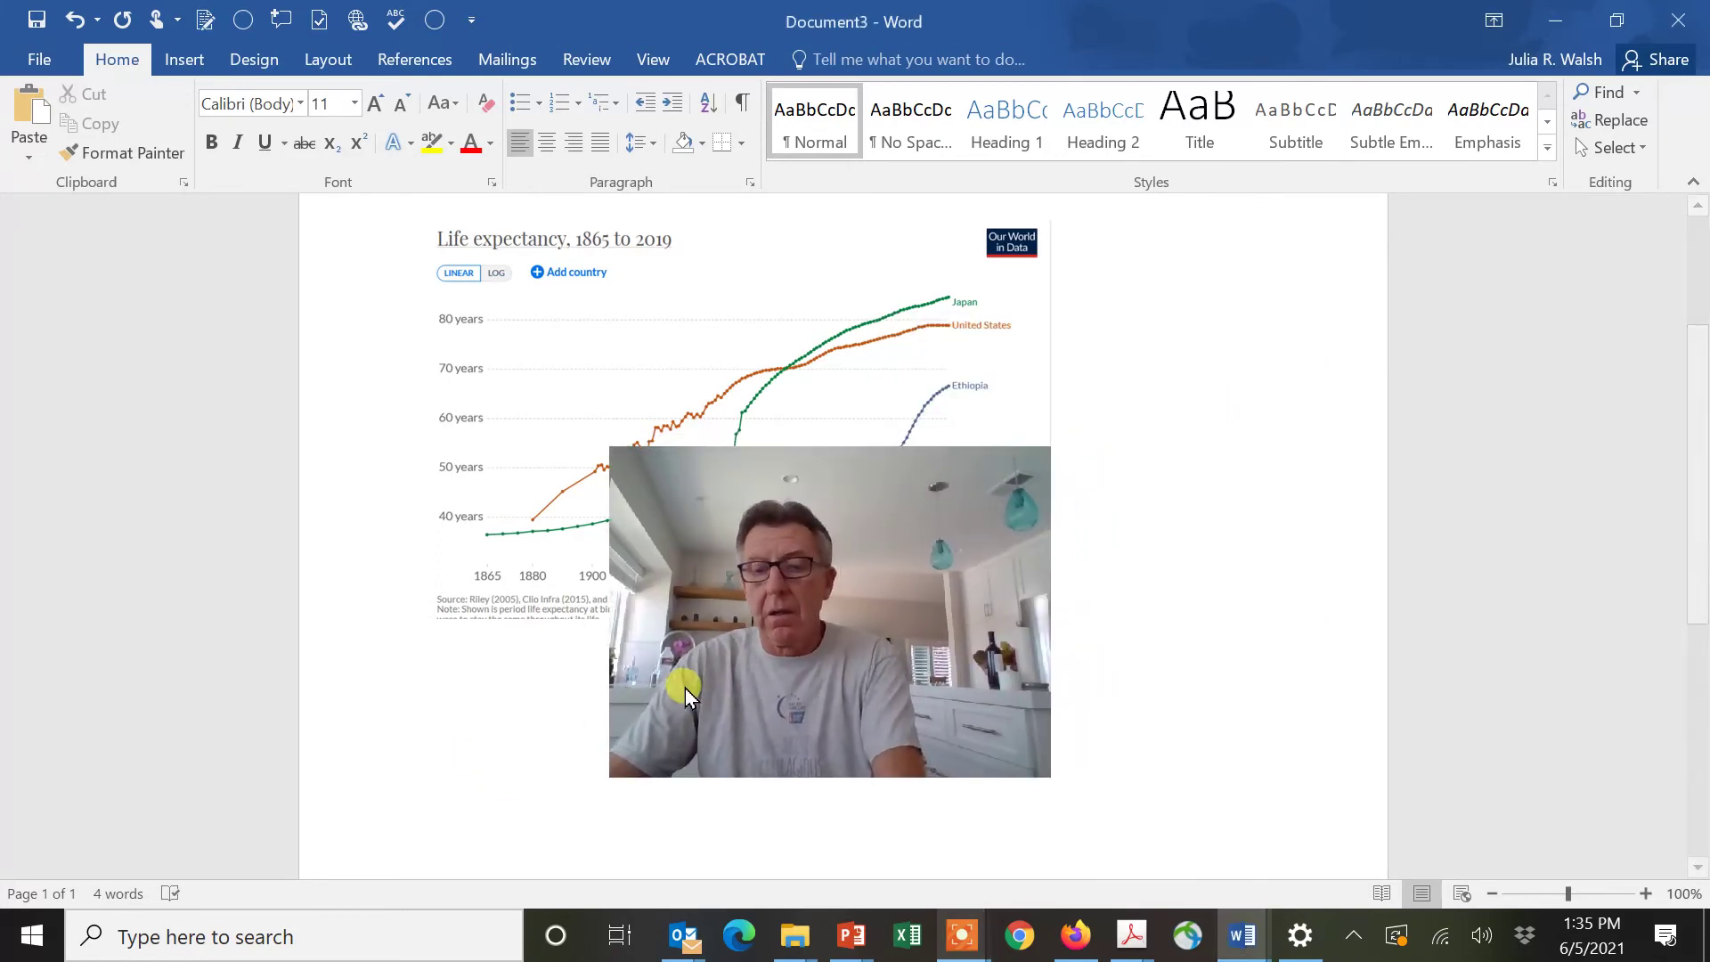
left_click(954, 392)
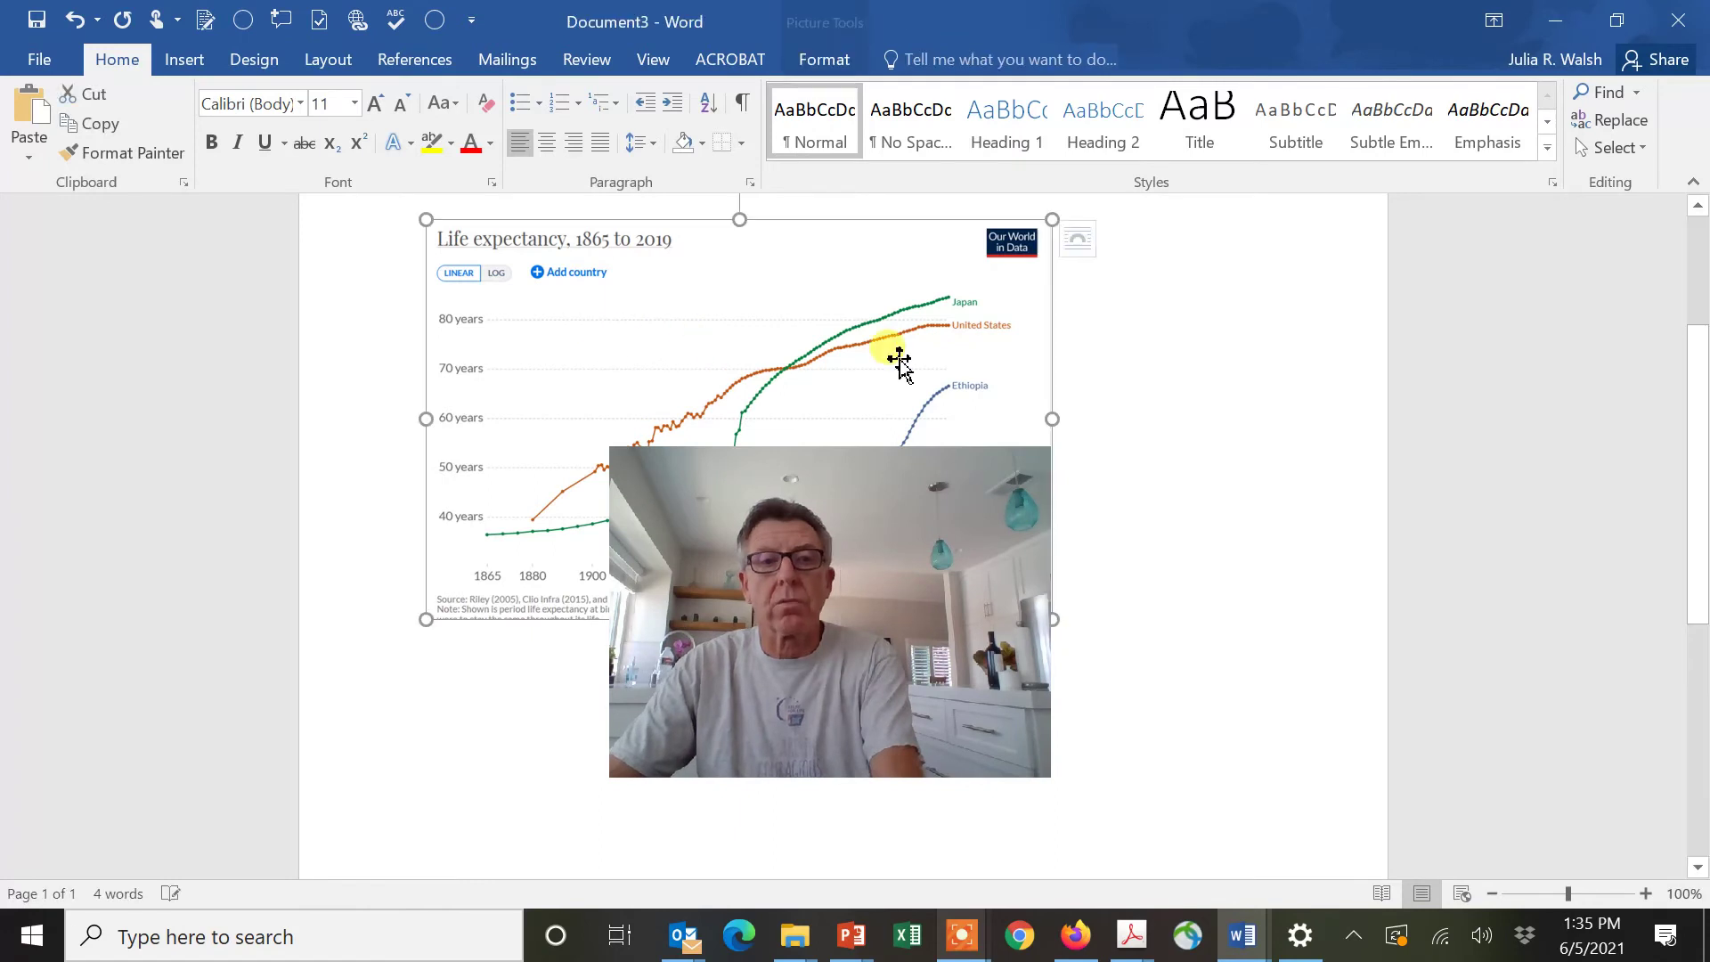
left_click_drag(927, 538, 1644, 453)
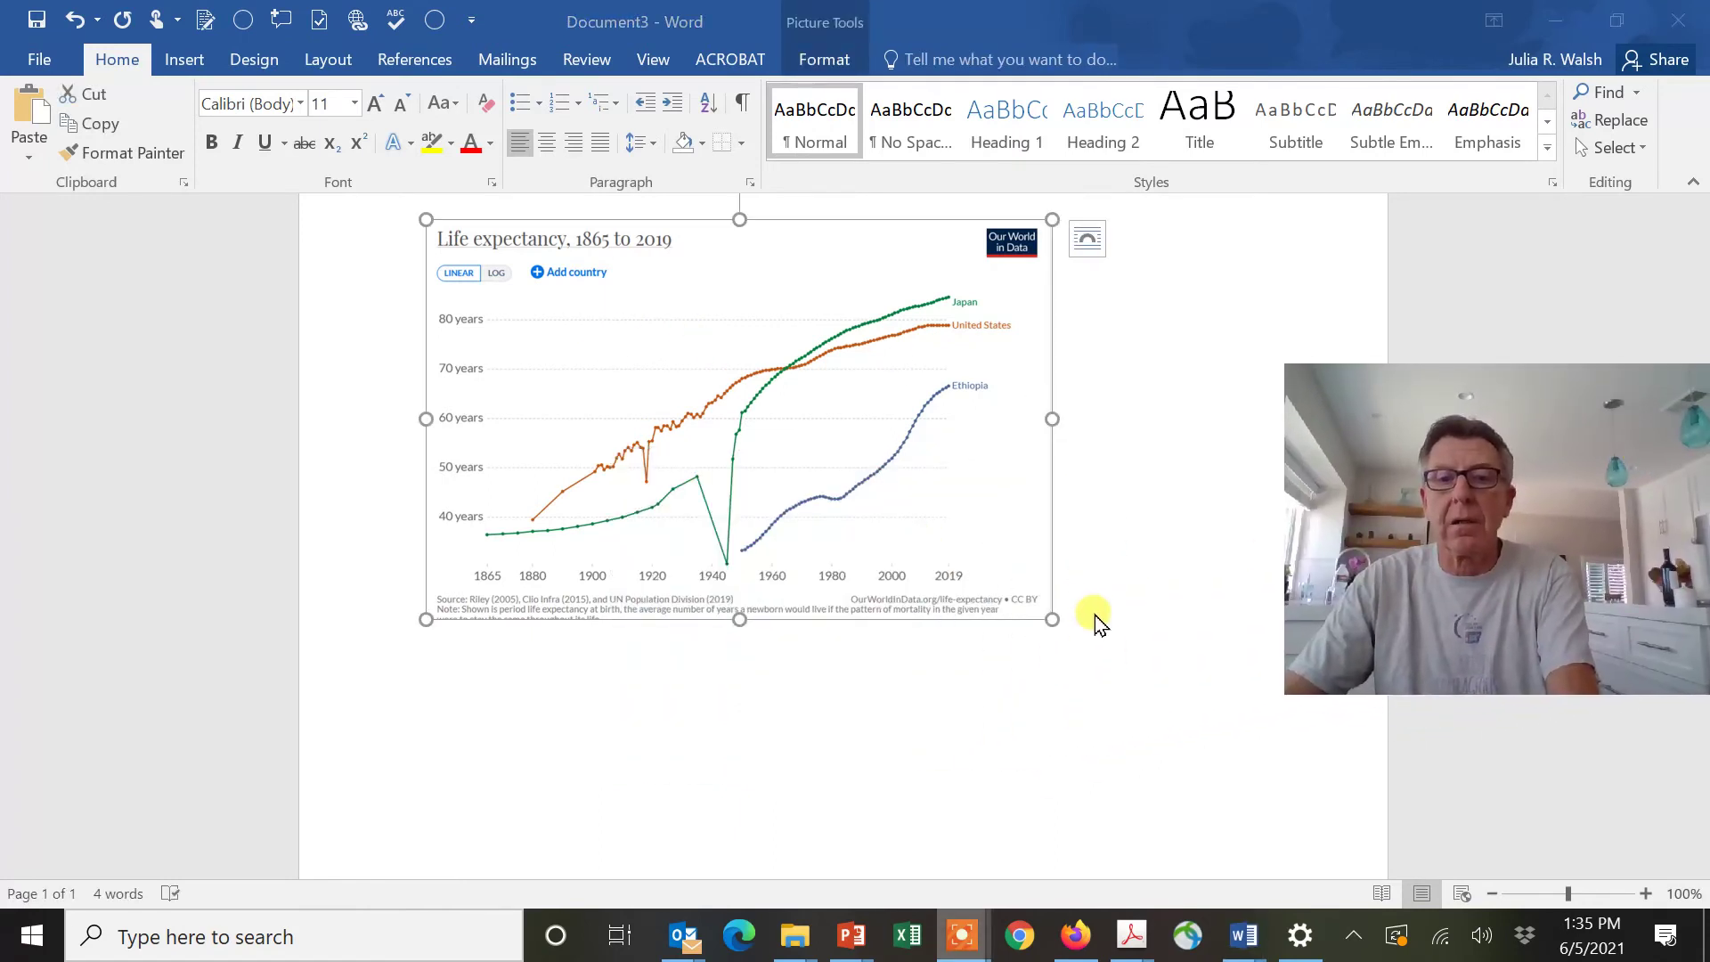
left_click(1066, 614)
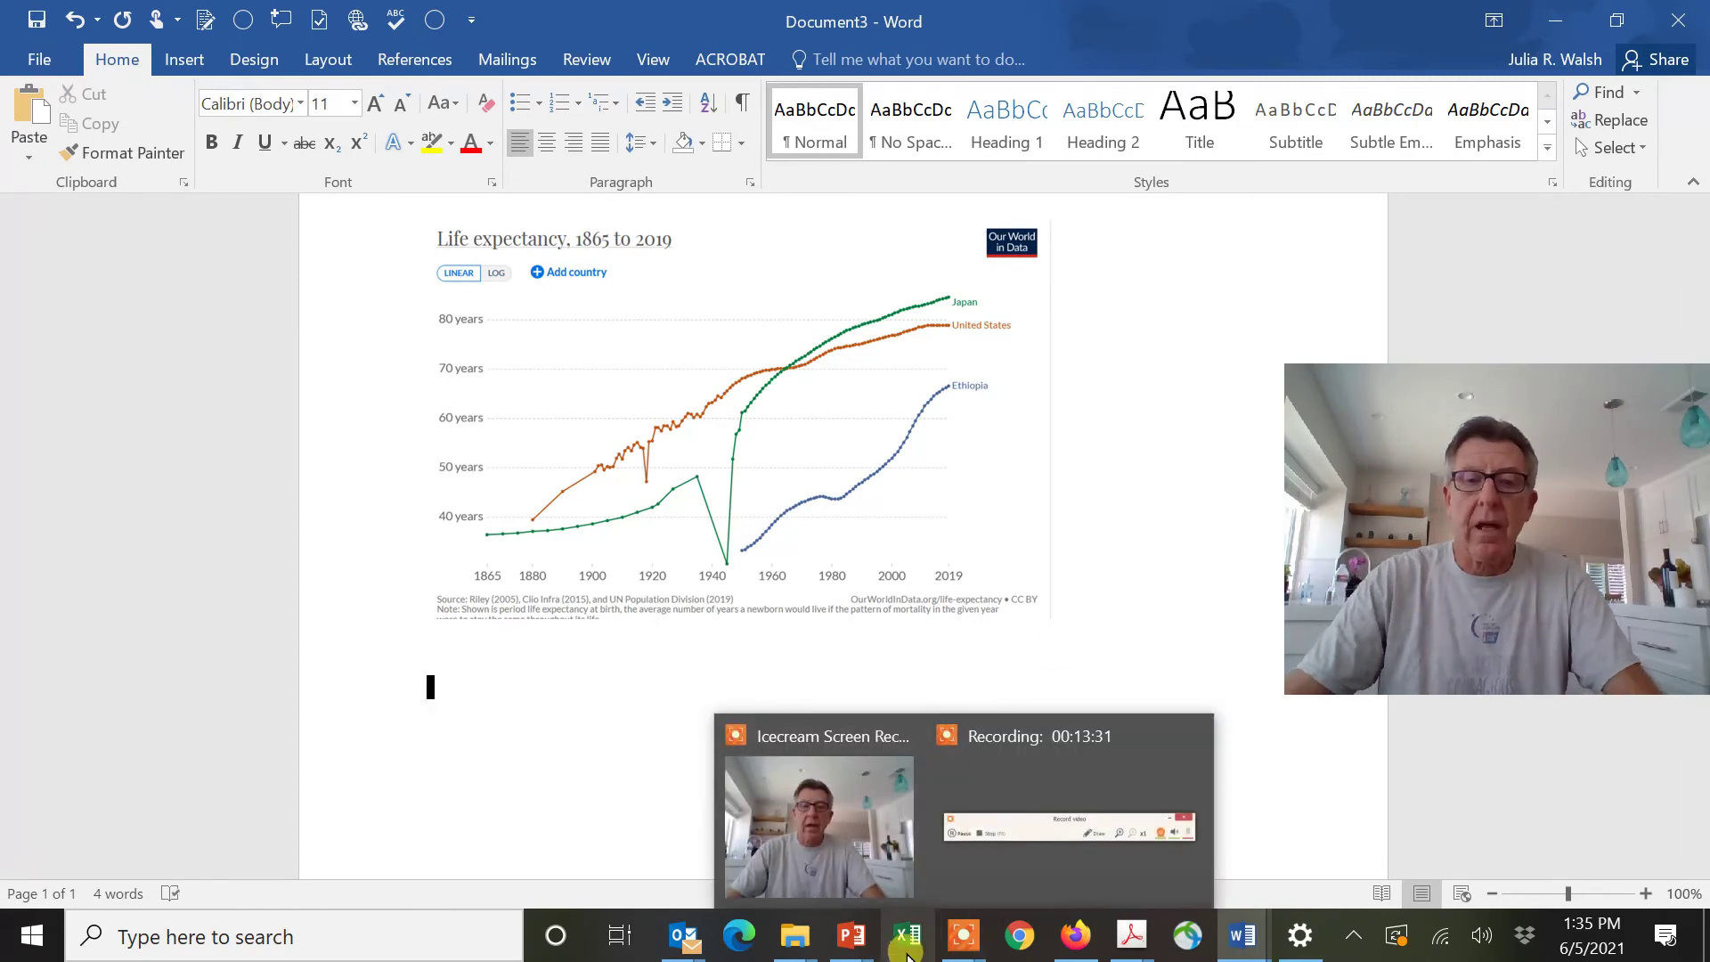
mouse_move(854, 952)
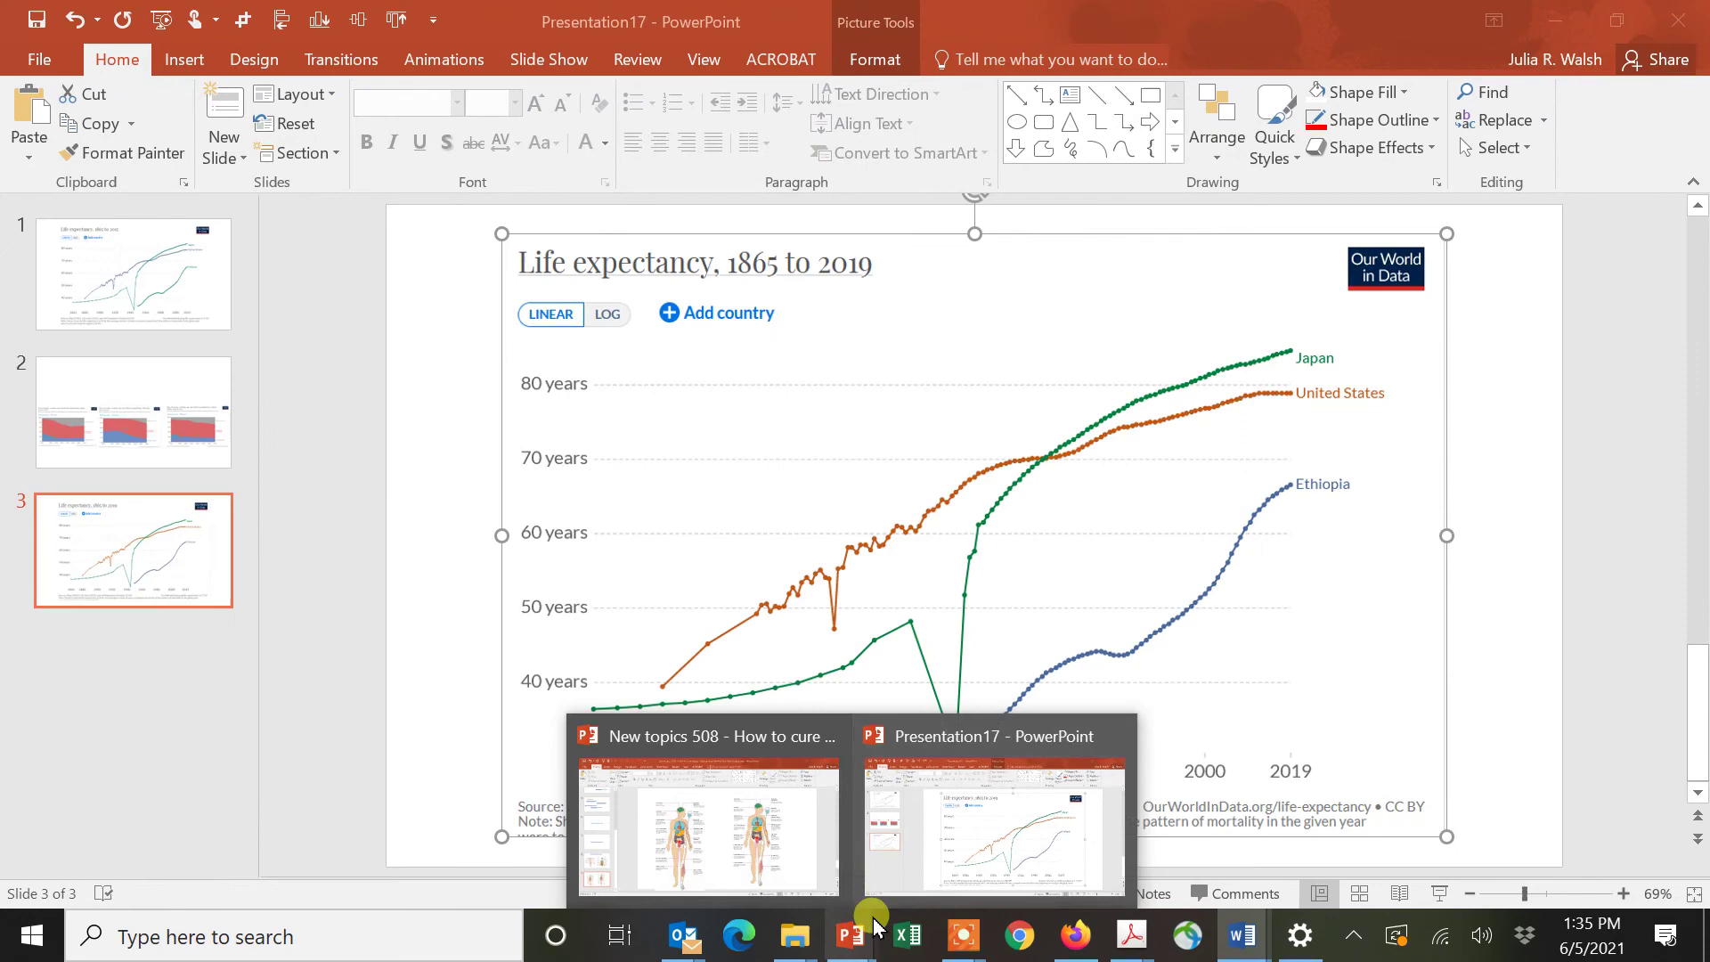
Copy slide 2's Japan, Ethiopia and United States age-structure charts together.
left_click(962, 853)
left_click(132, 403)
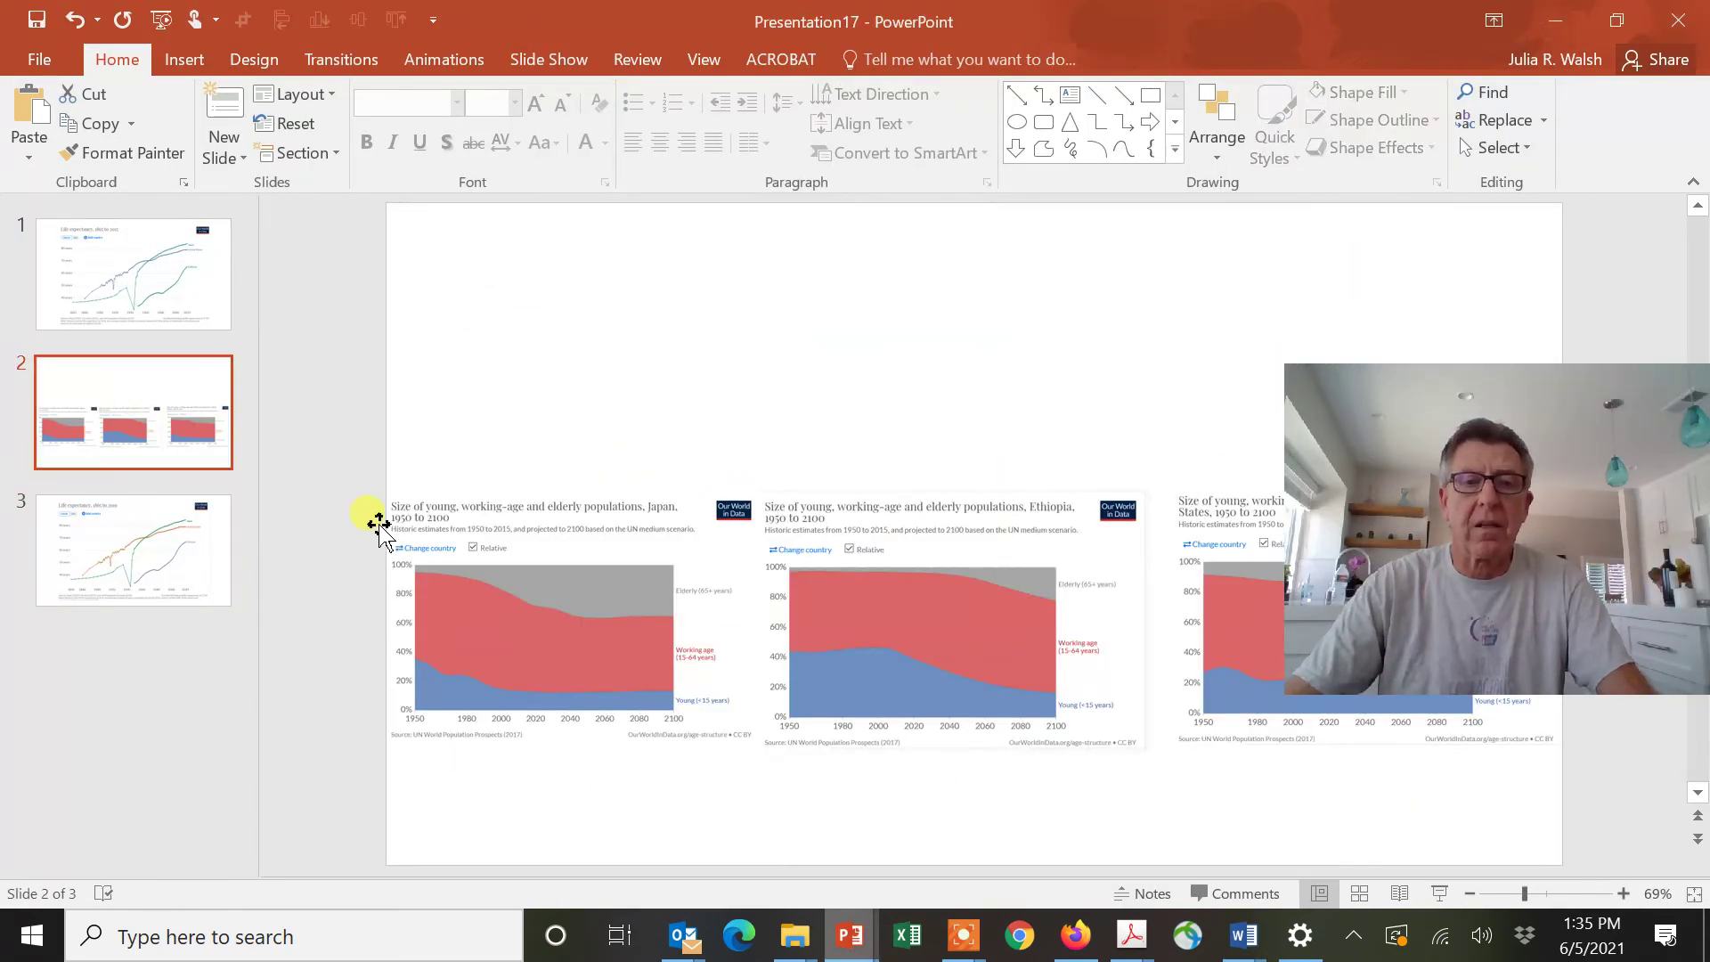
left_click(453, 609)
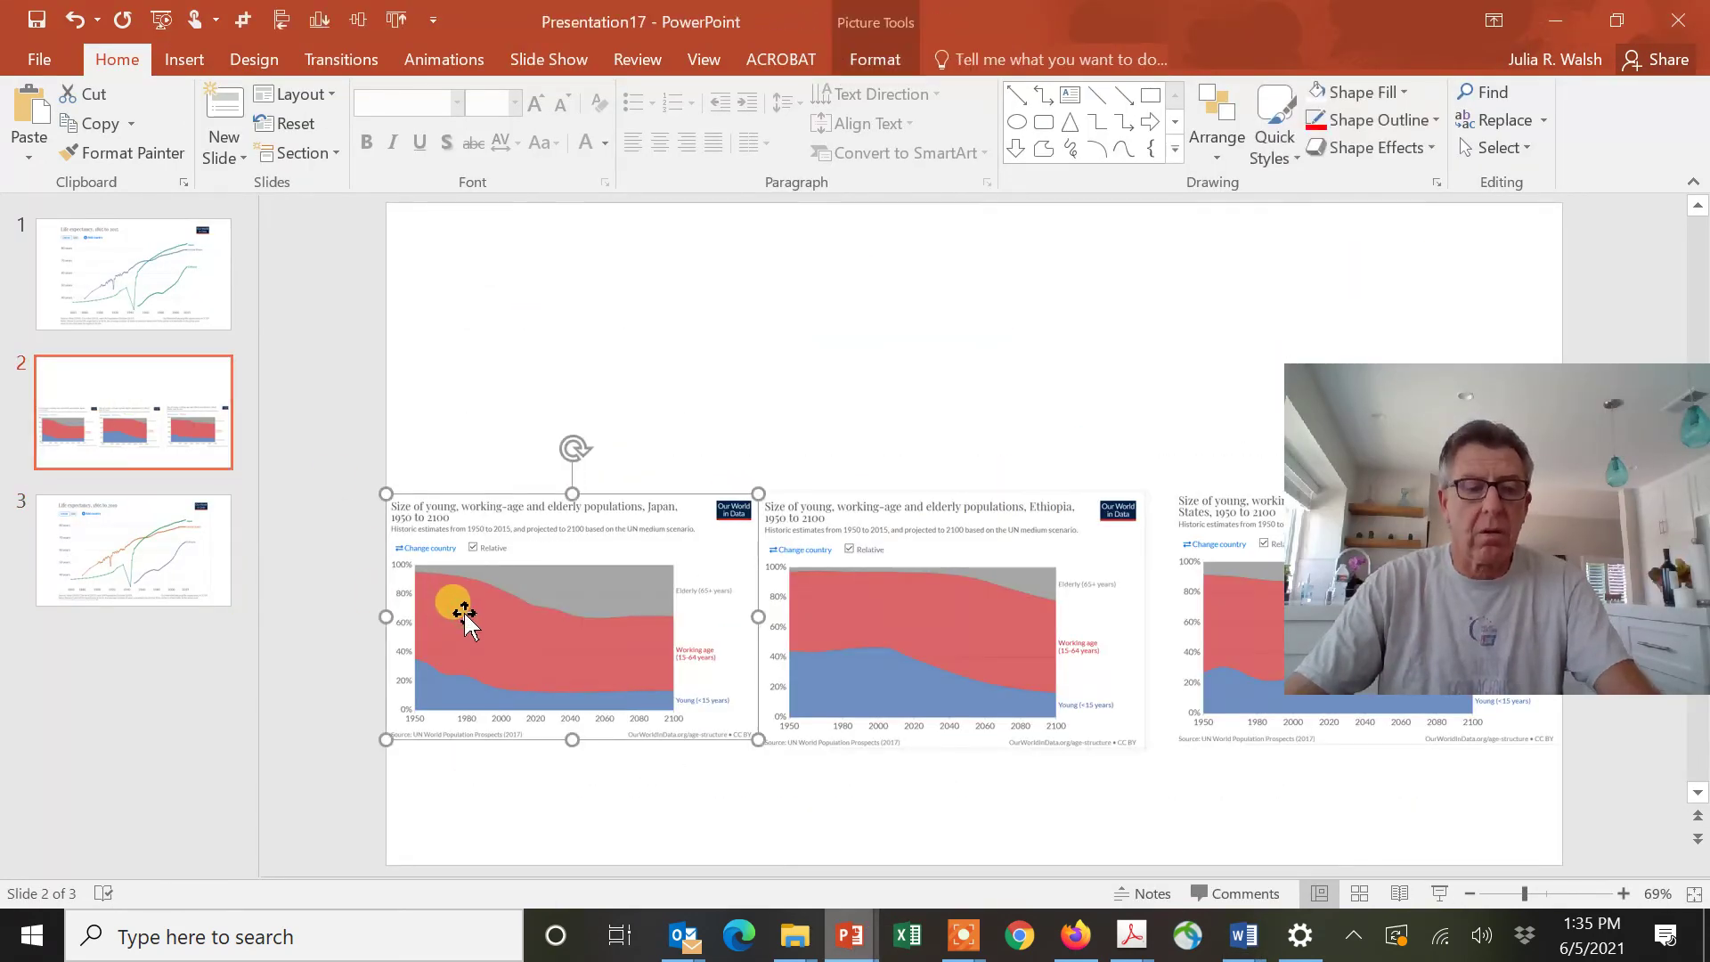
left_click(878, 606, "shift")
left_click(1204, 579, "shift")
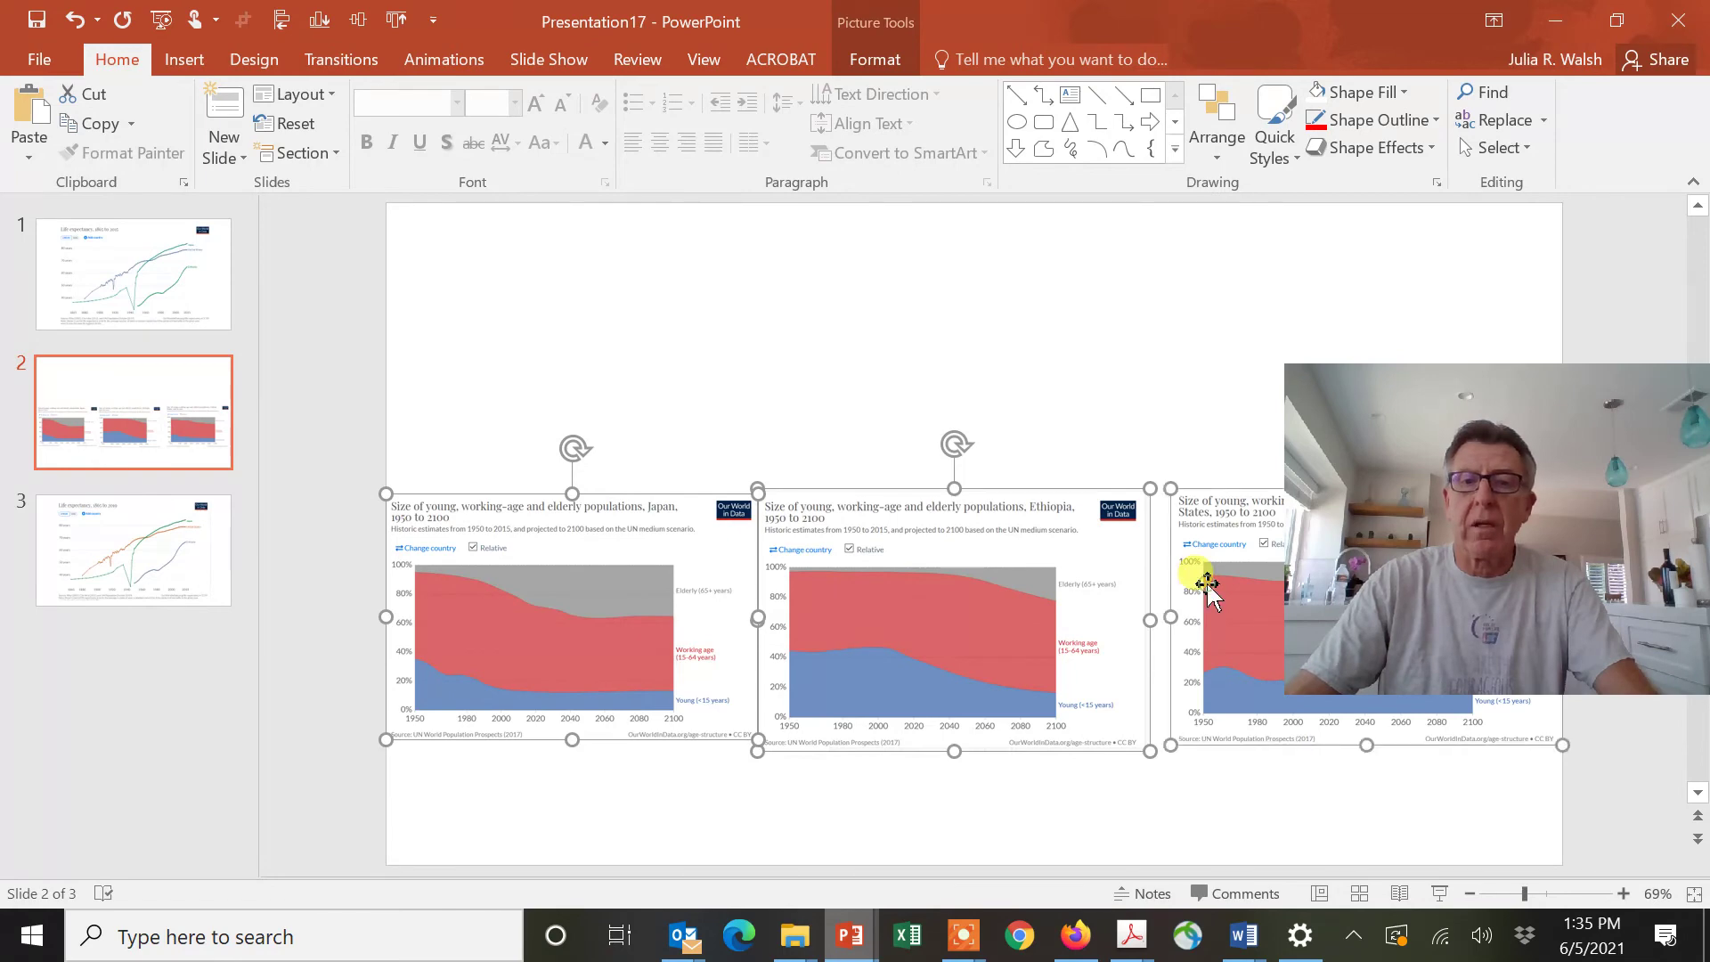
left_click(106, 131)
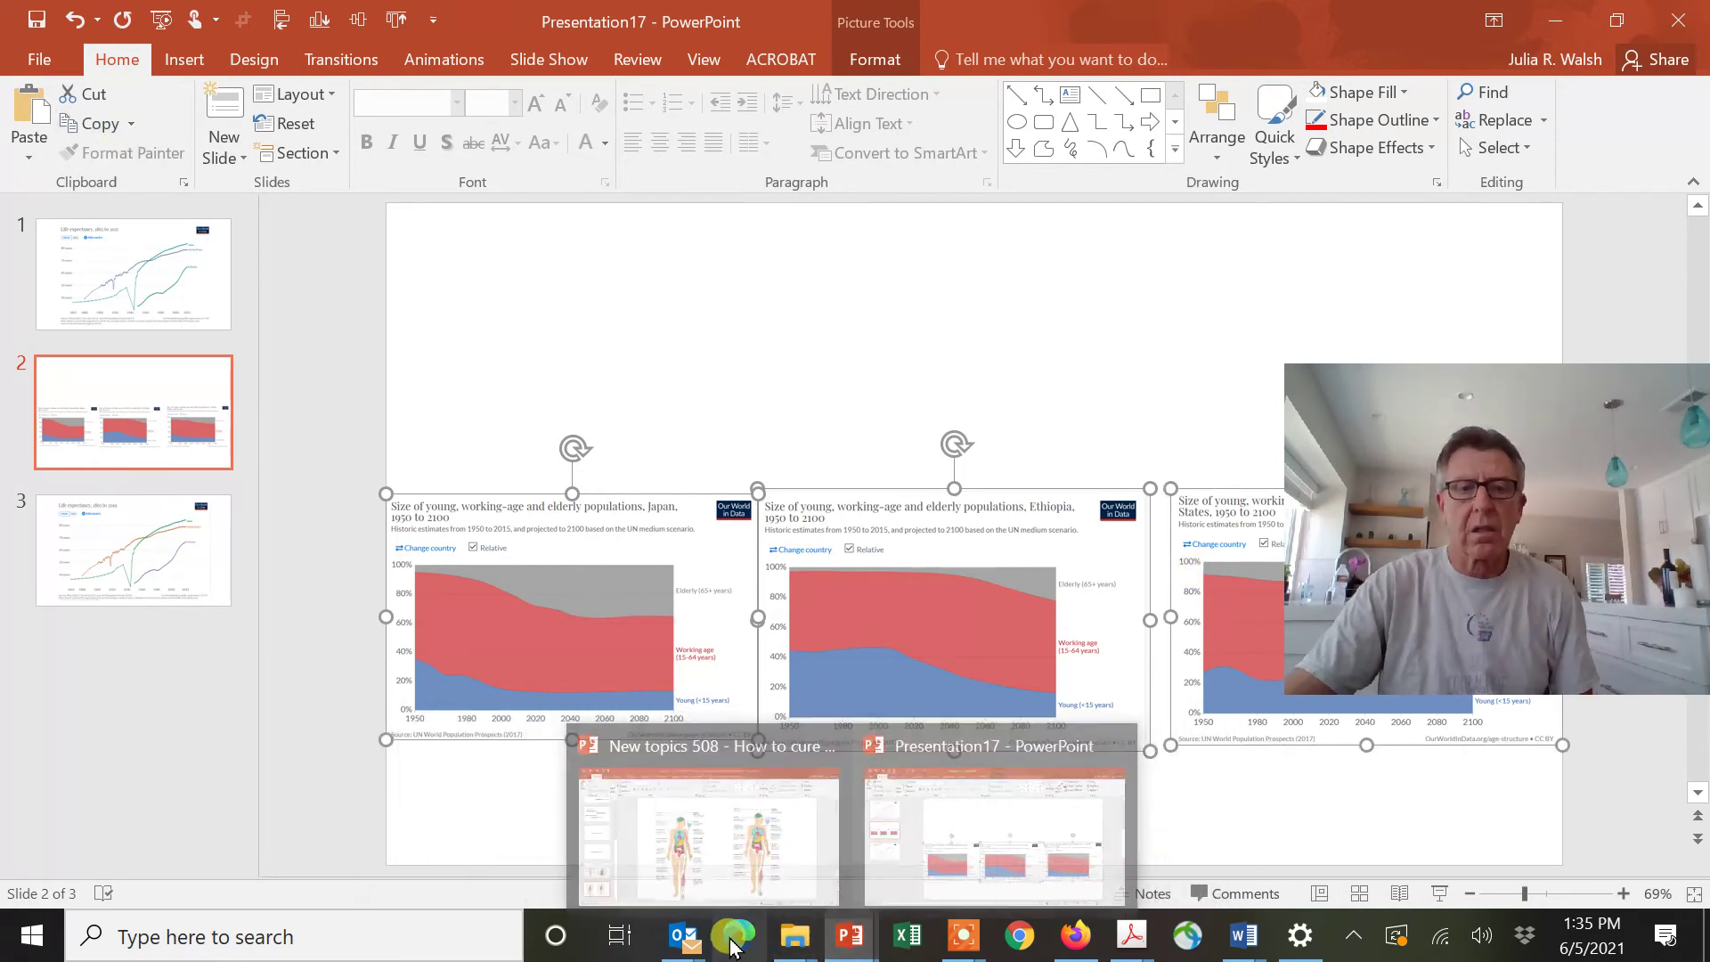
left_click(1244, 936)
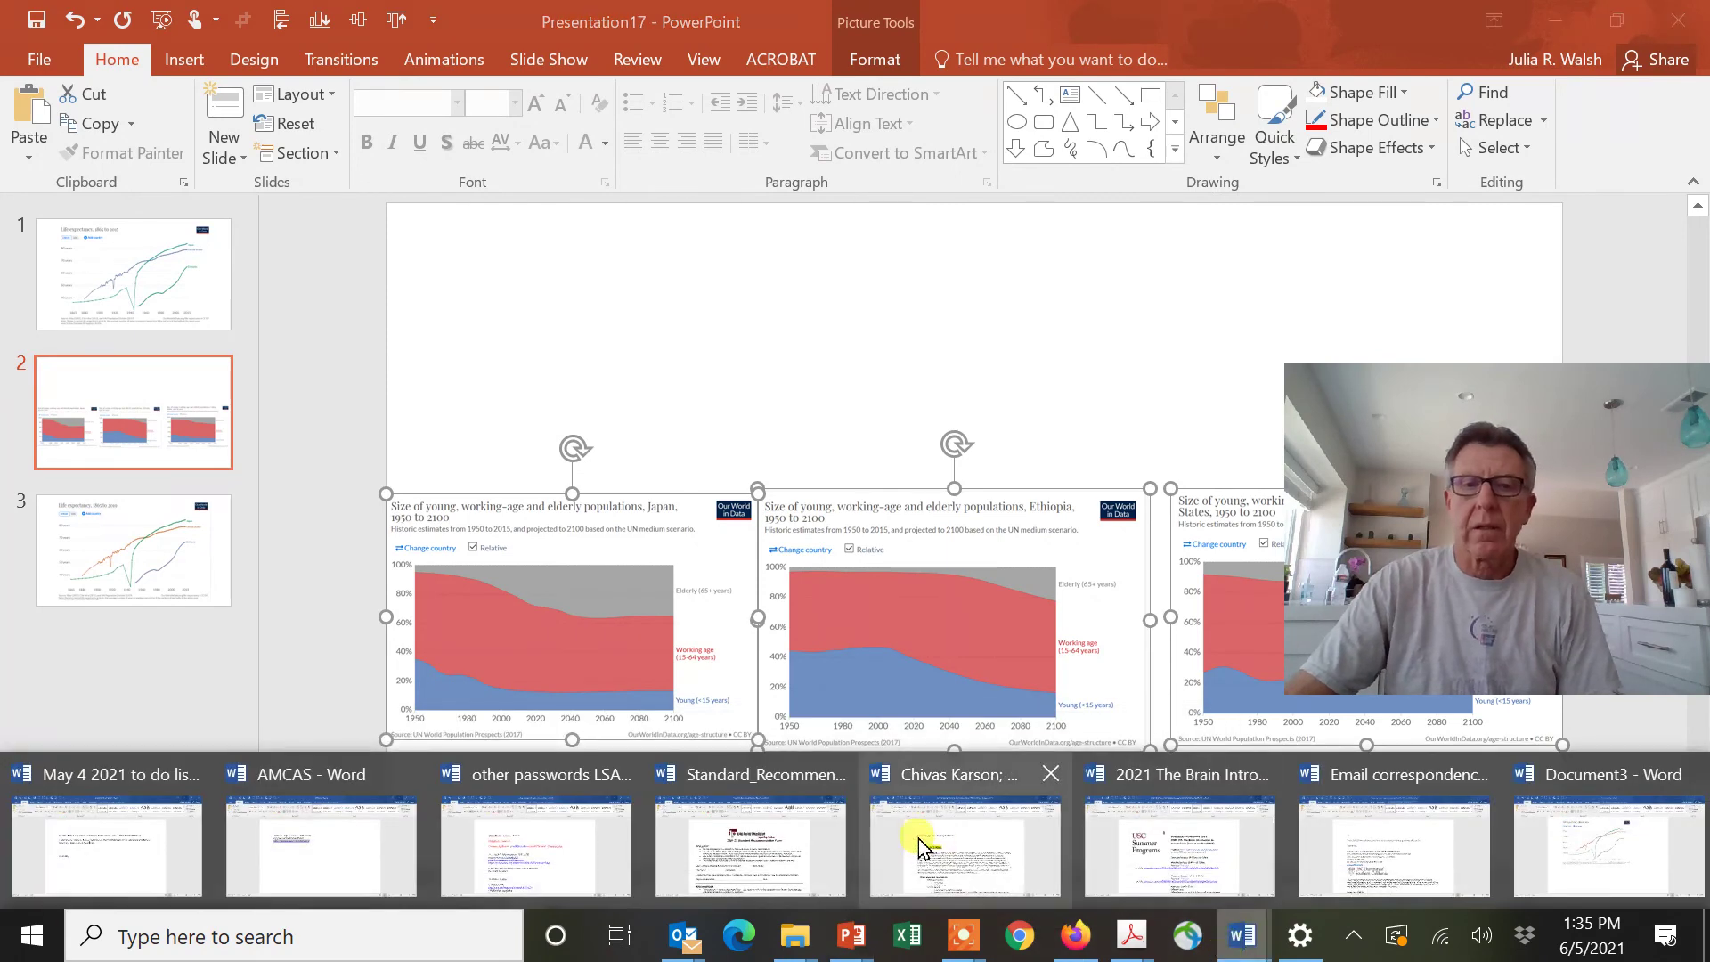
Paste the three population charts as one picture below the 'Second figure – bla blah' caption.
left_click(1649, 832)
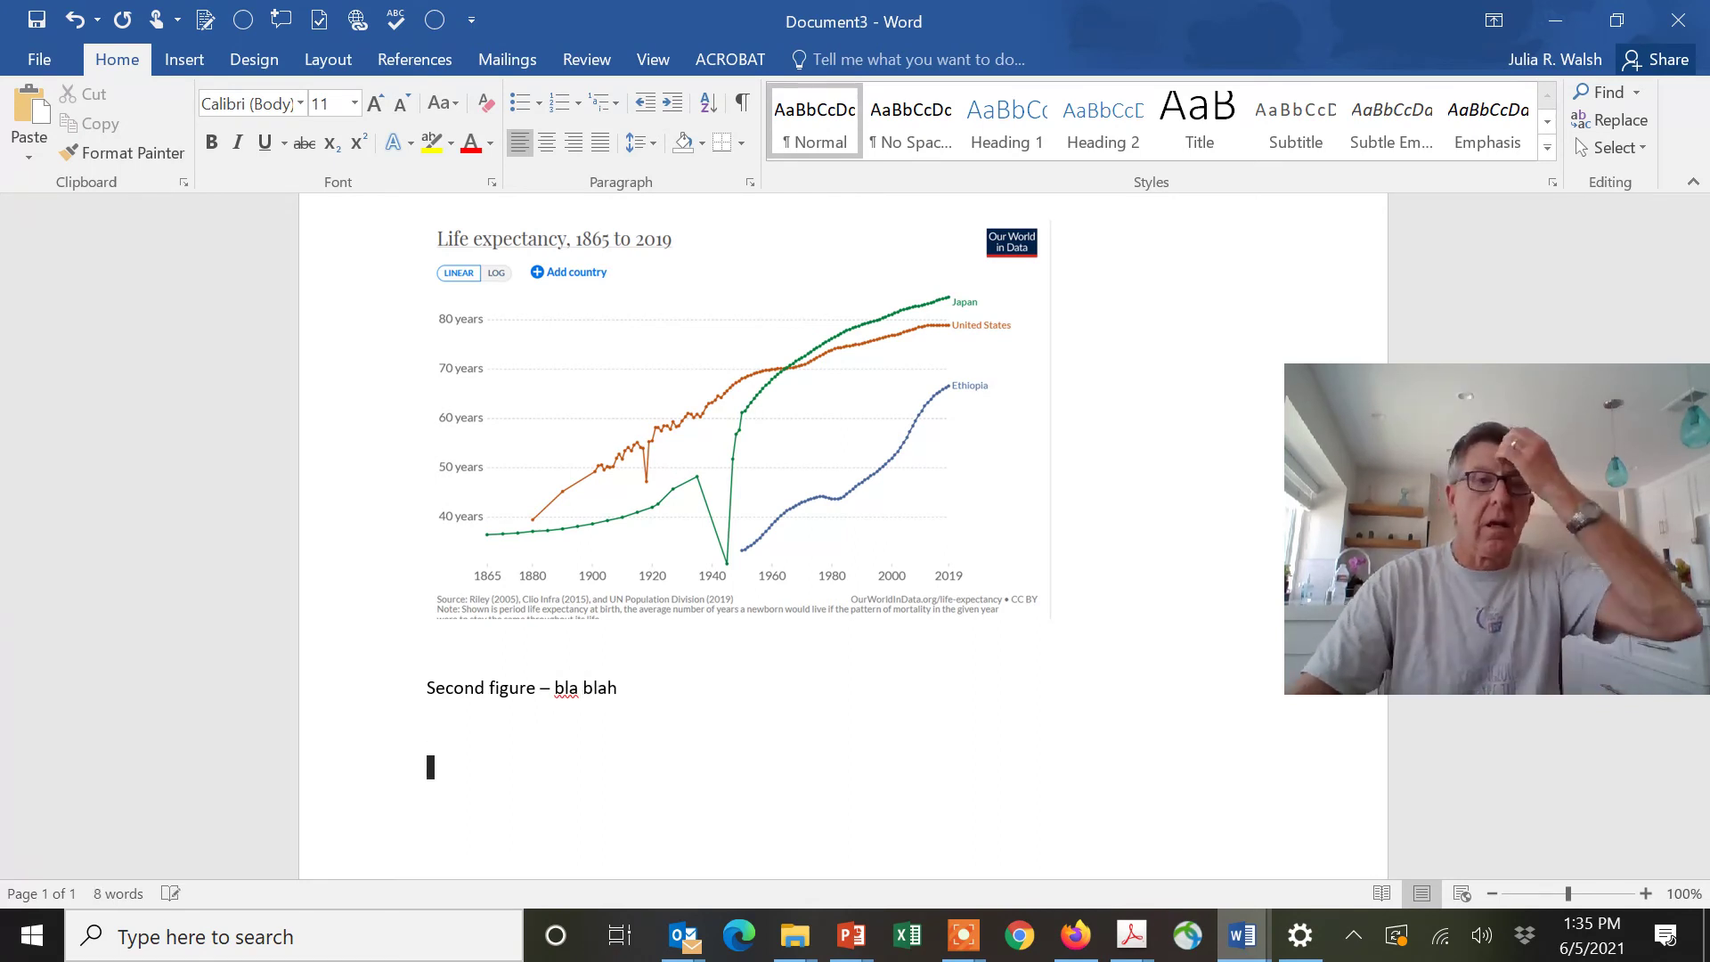
left_click(30, 161)
left_click(103, 224)
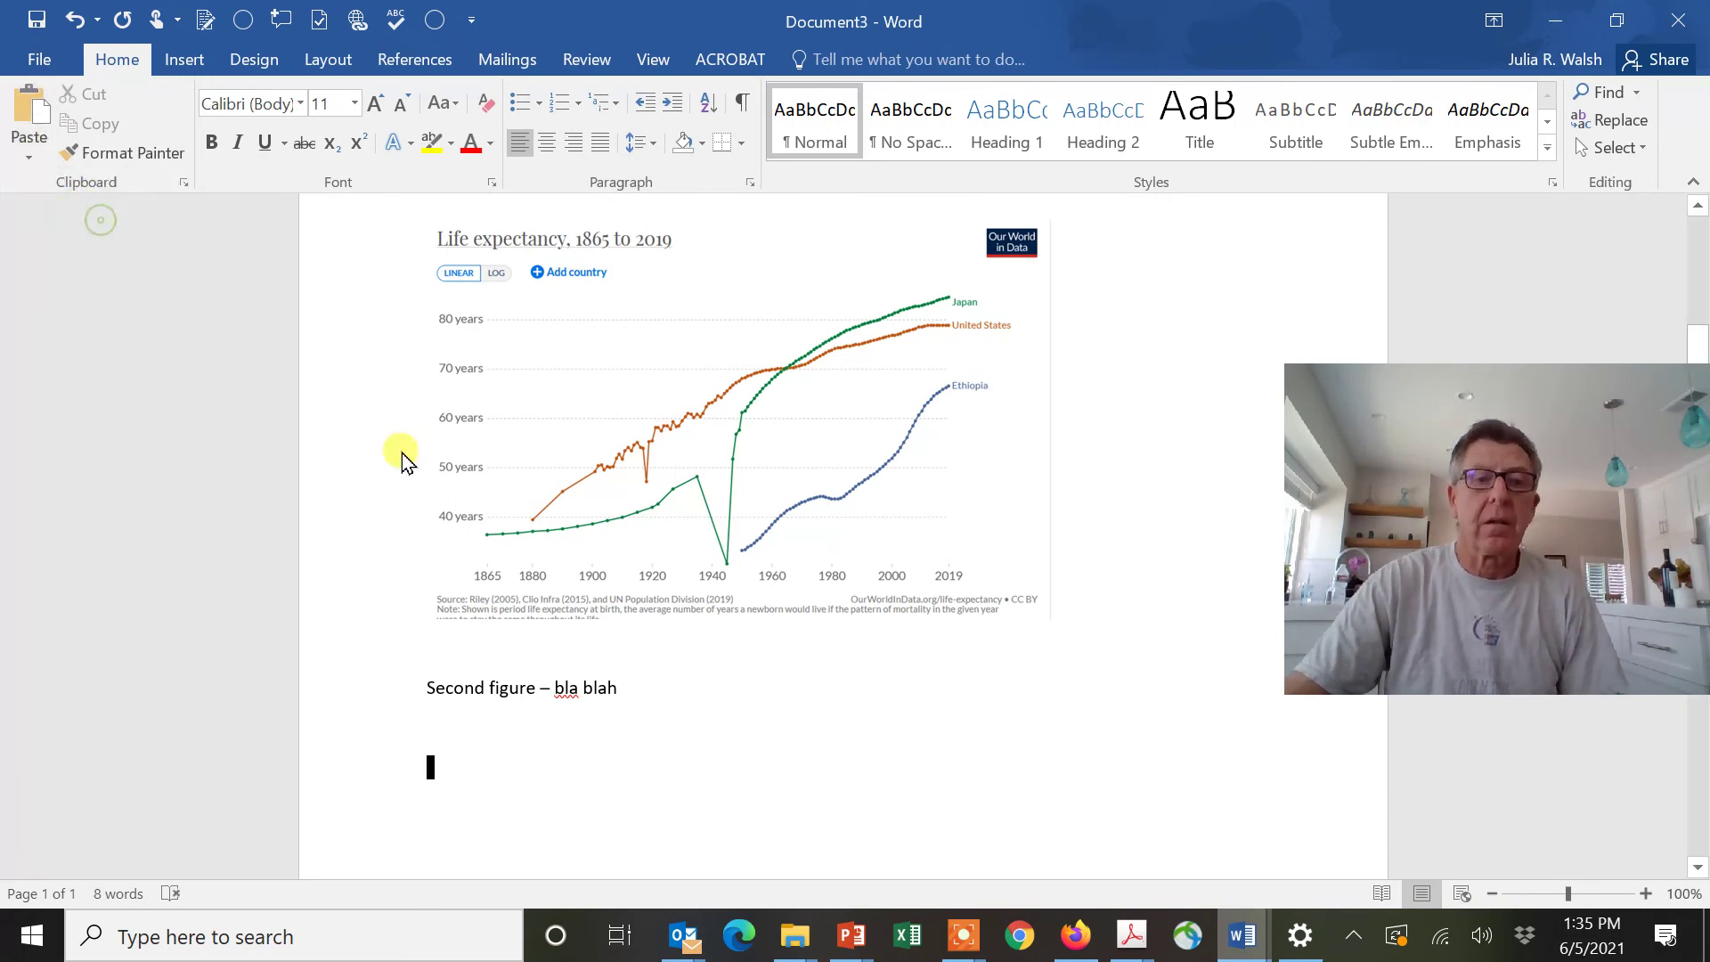
left_click(687, 841)
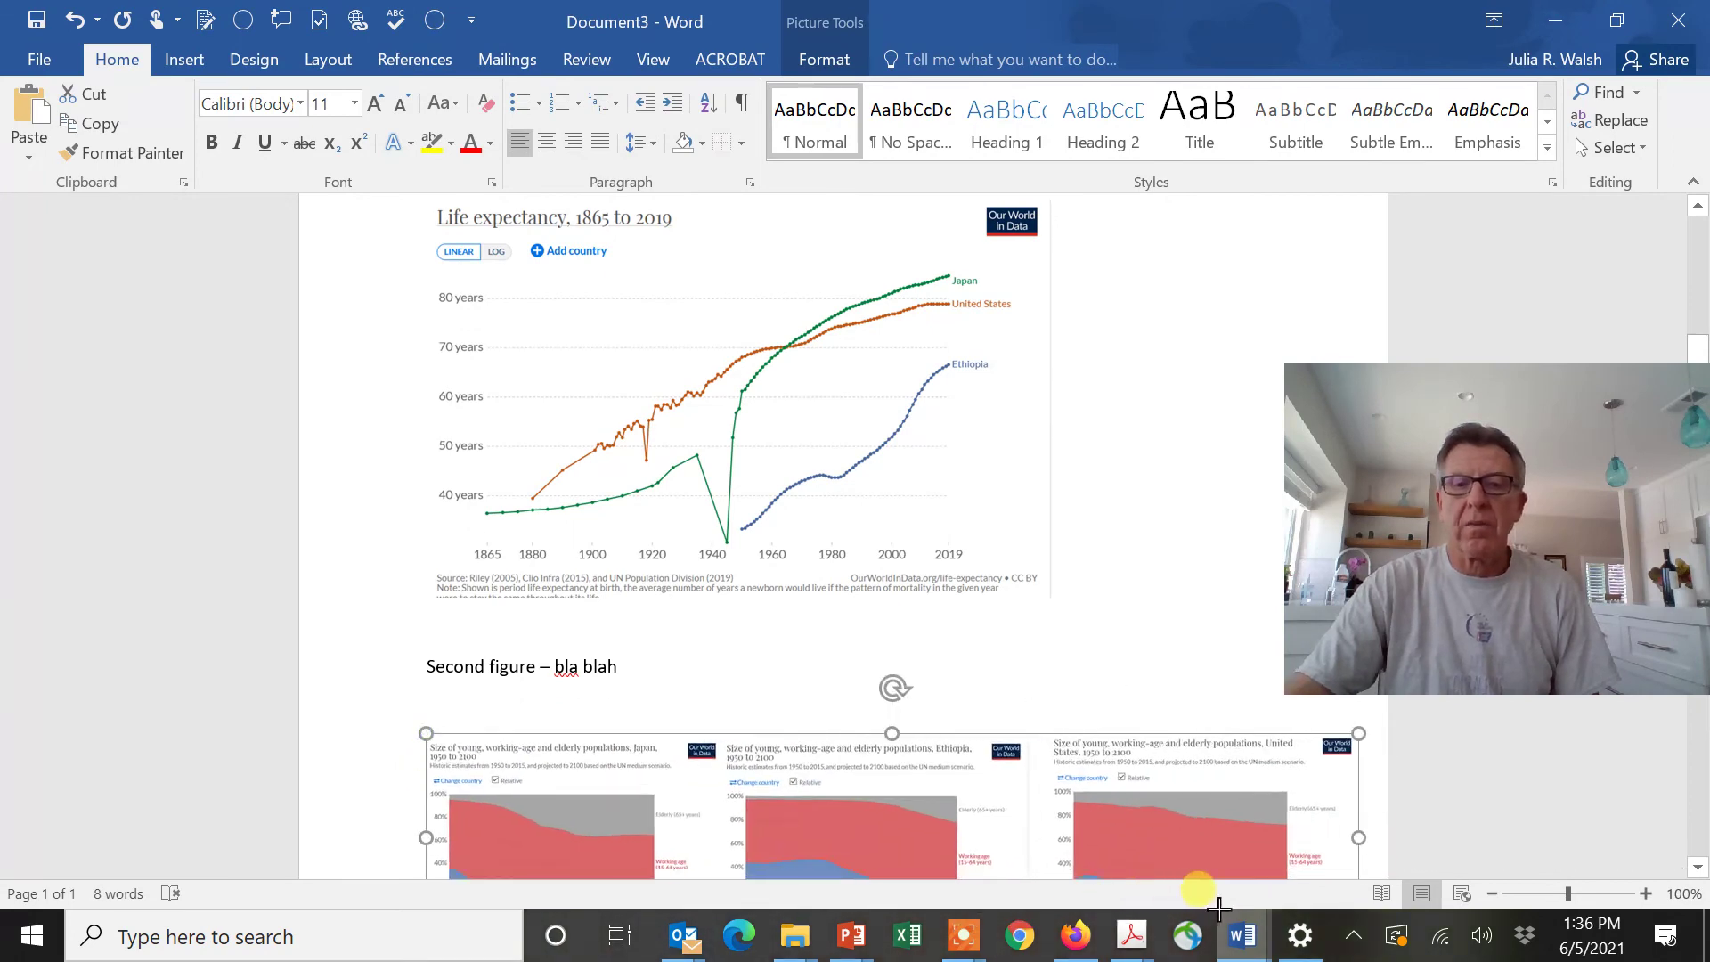
scroll(1105, 573, "down", 5)
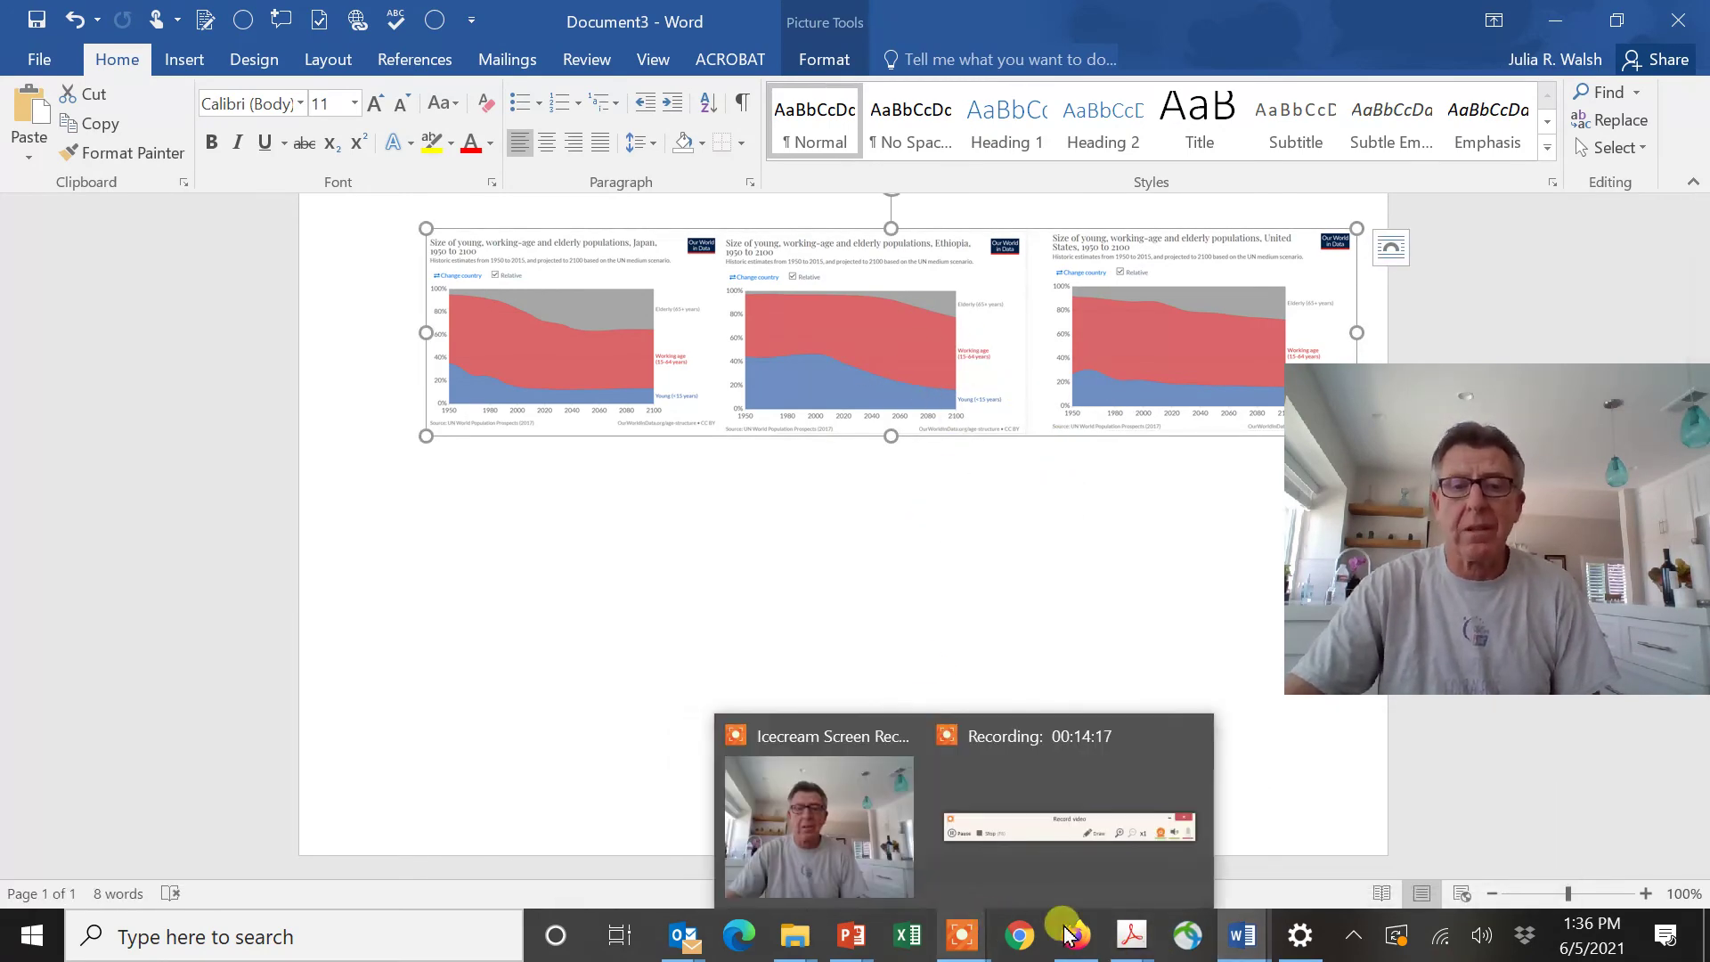
Draw a small right arrow on slide 2's Japan chart.
mouse_move(1188, 937)
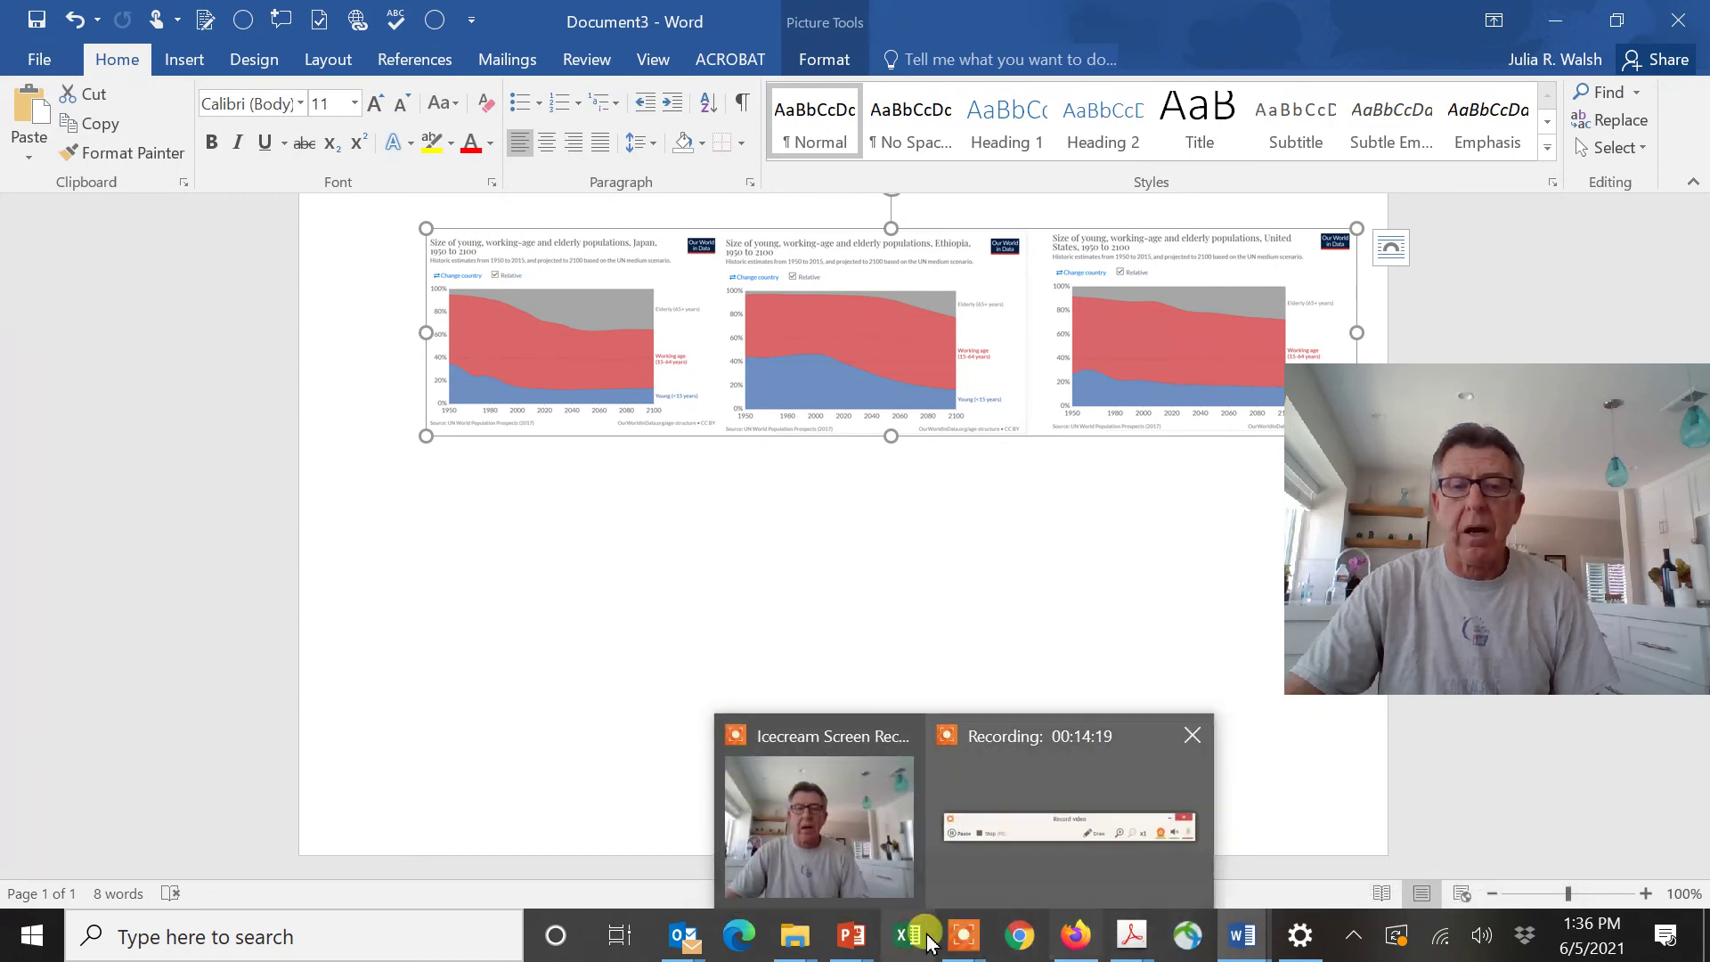
mouse_move(851, 936)
left_click(975, 833)
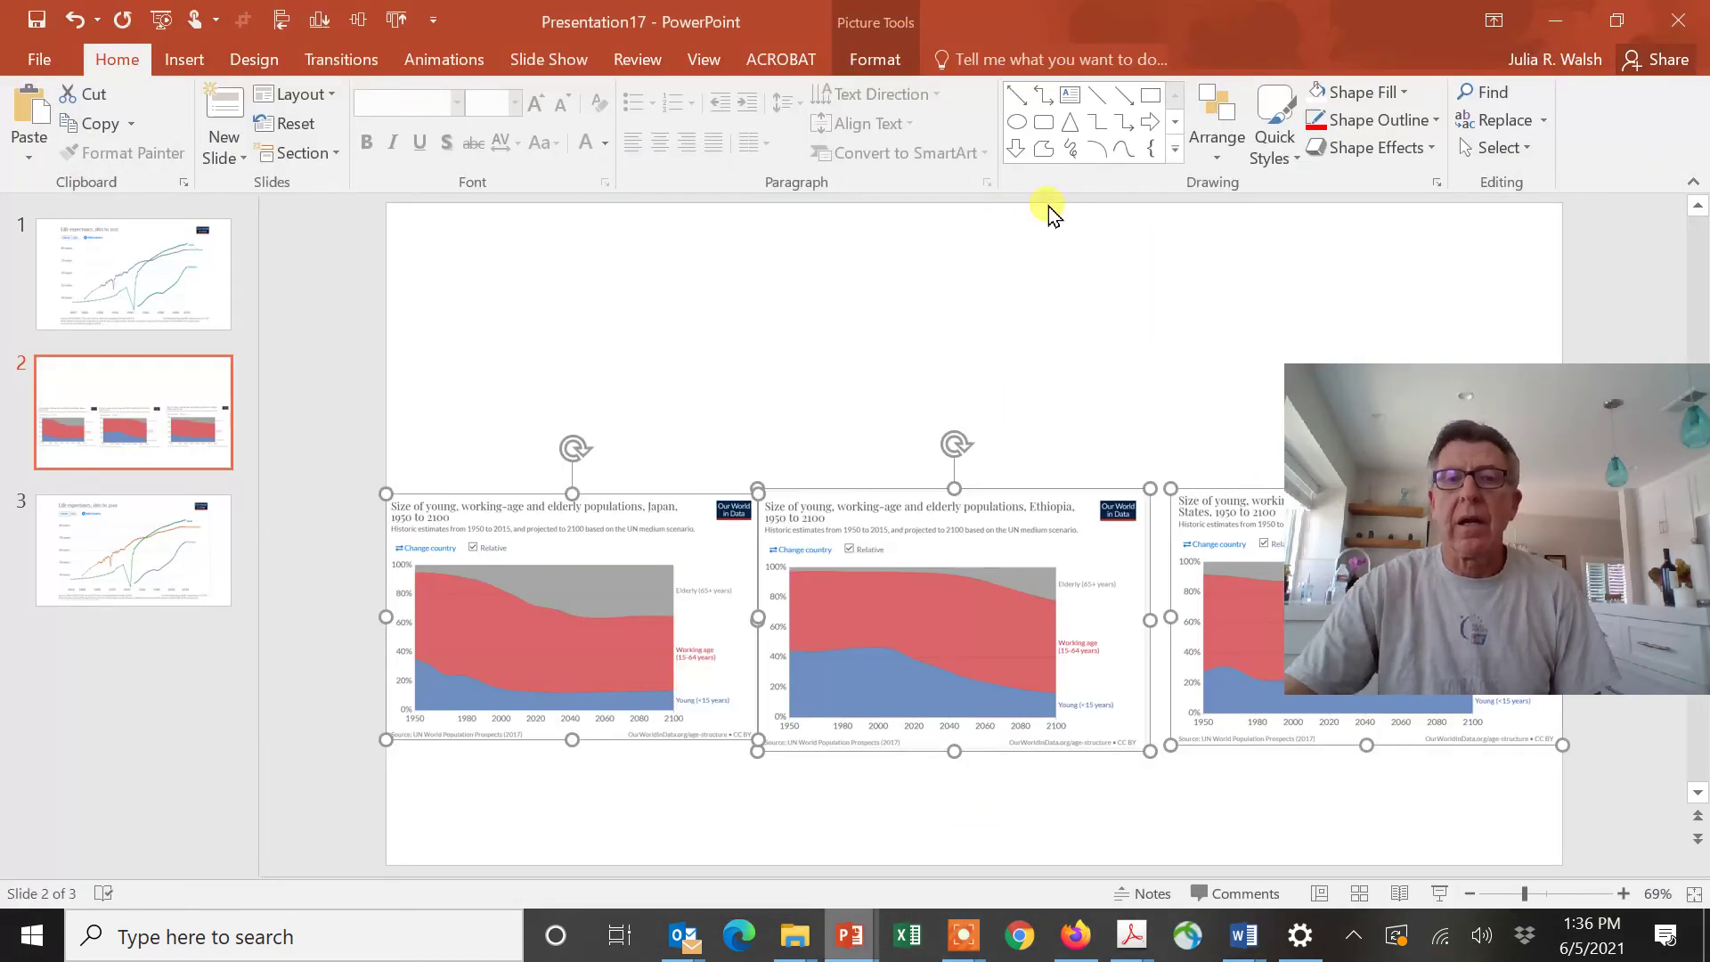
left_click(1150, 125)
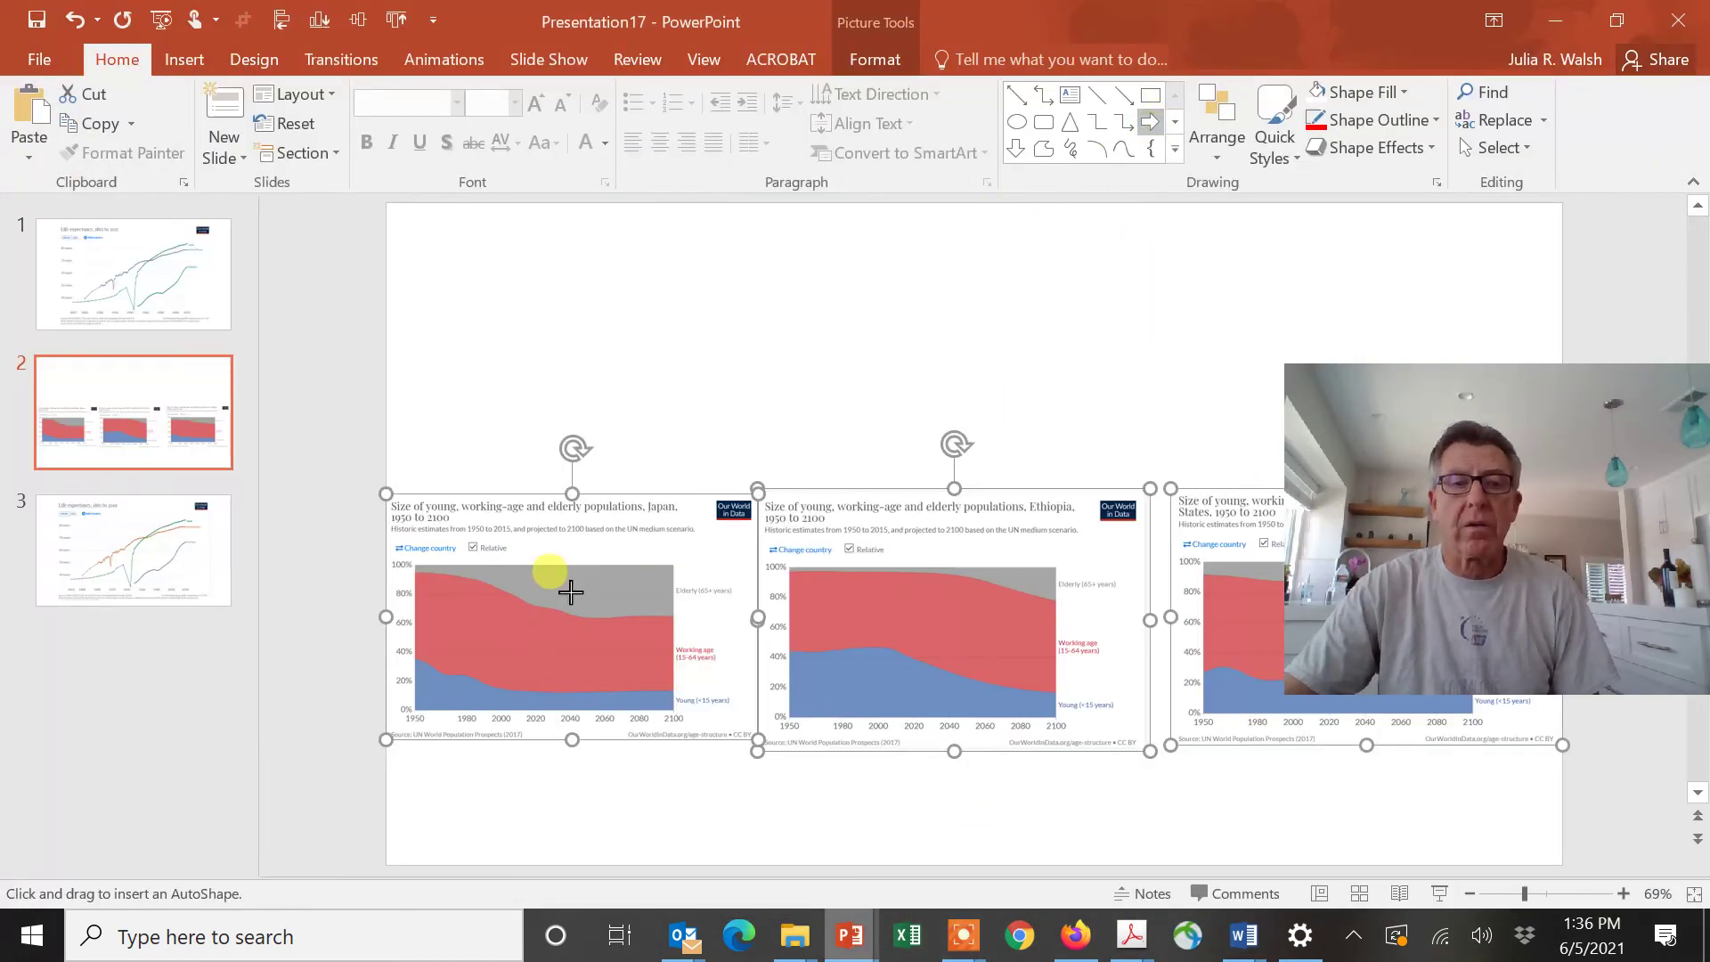
mouse_move(615, 632)
left_mouse_down()
mouse_move(567, 585)
mouse_move(622, 561)
mouse_move(573, 591)
mouse_move(647, 631)
left_mouse_up()
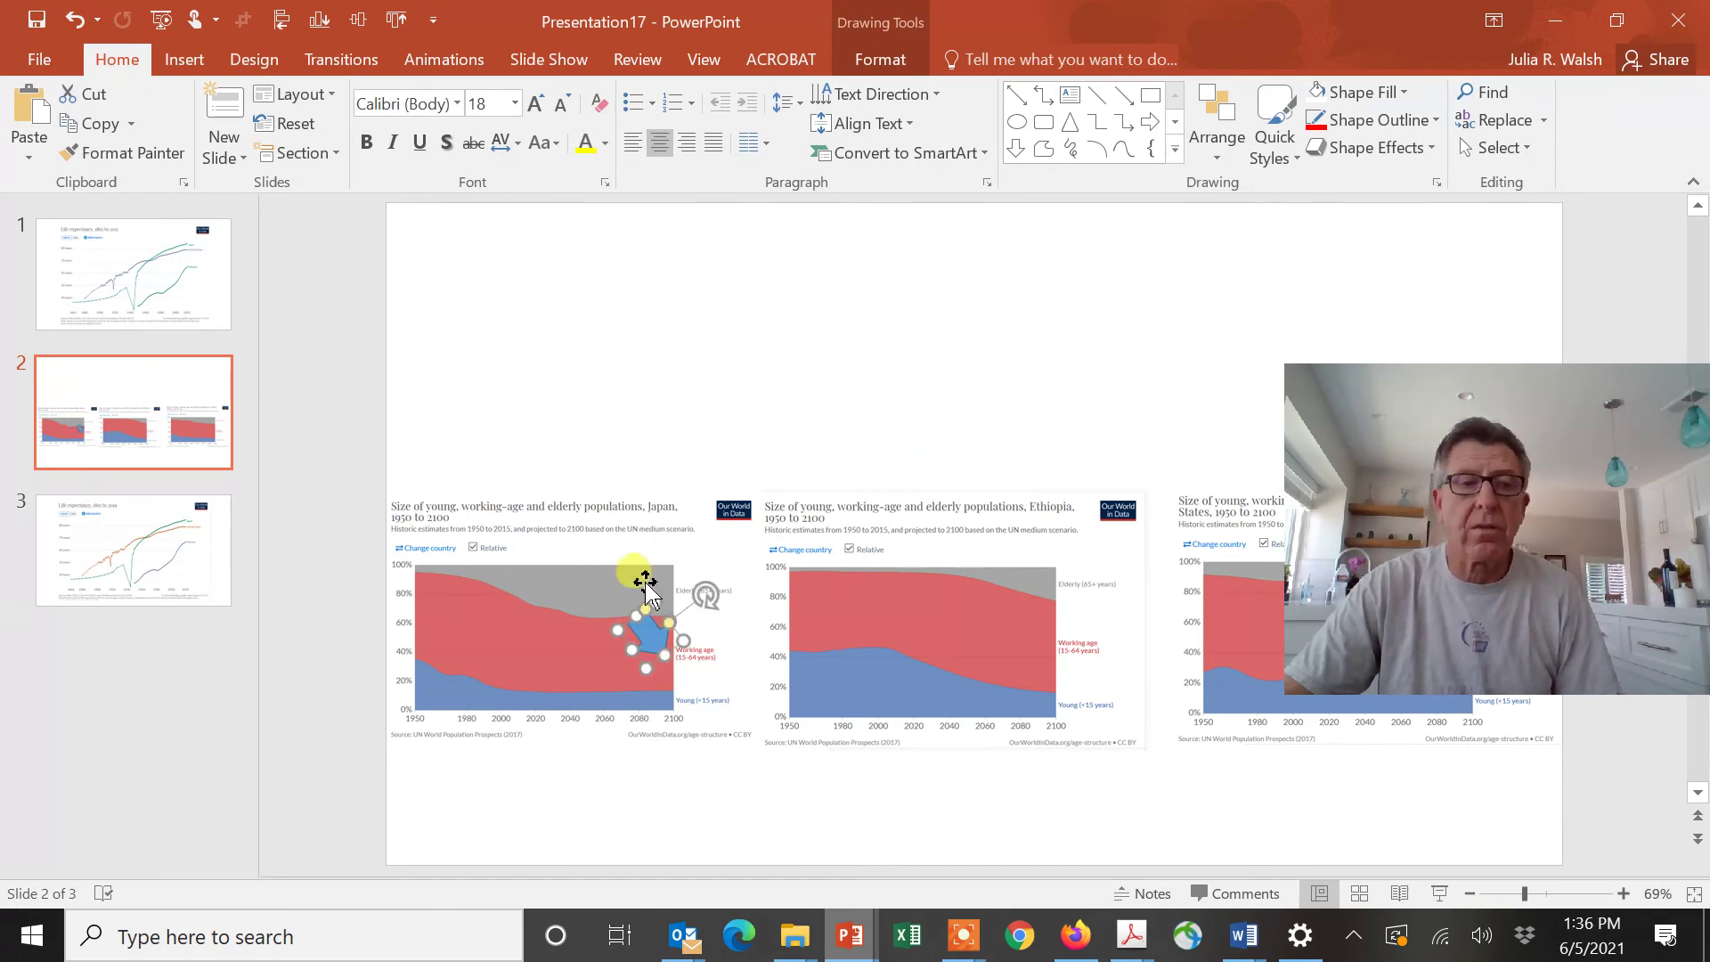
On slide 1, undo the accidental paste and draw a downward arrow above the 1920 dip.
left_click(129, 294)
left_click(27, 112)
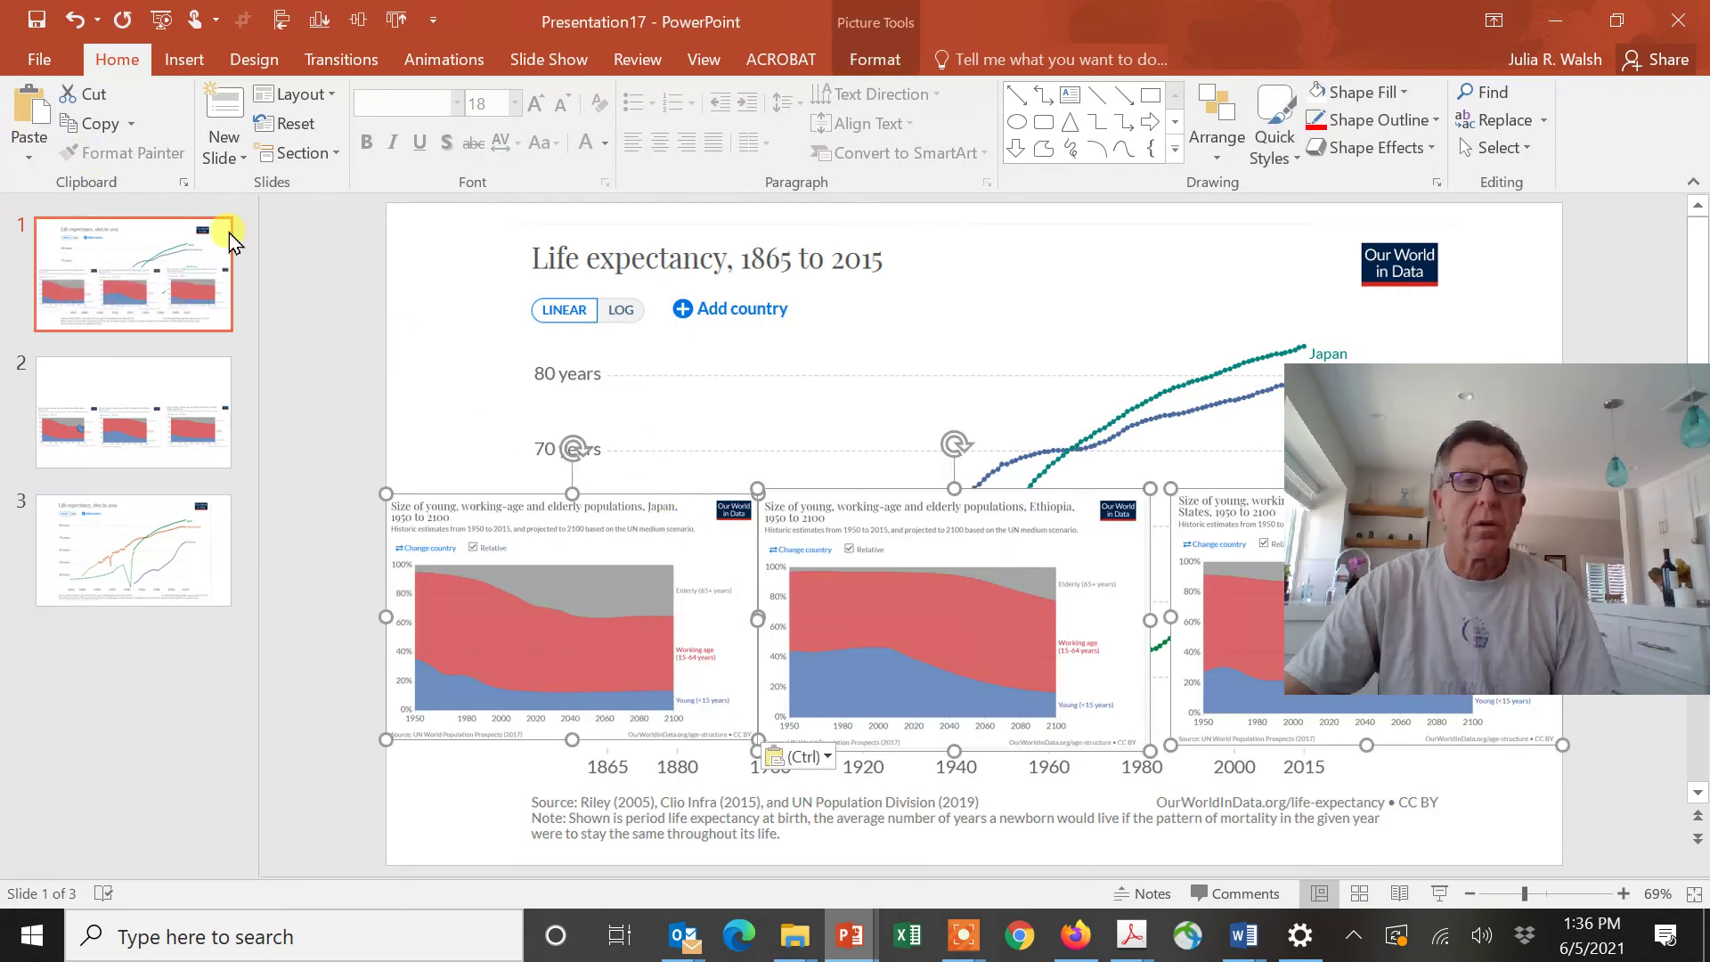
left_click(75, 24)
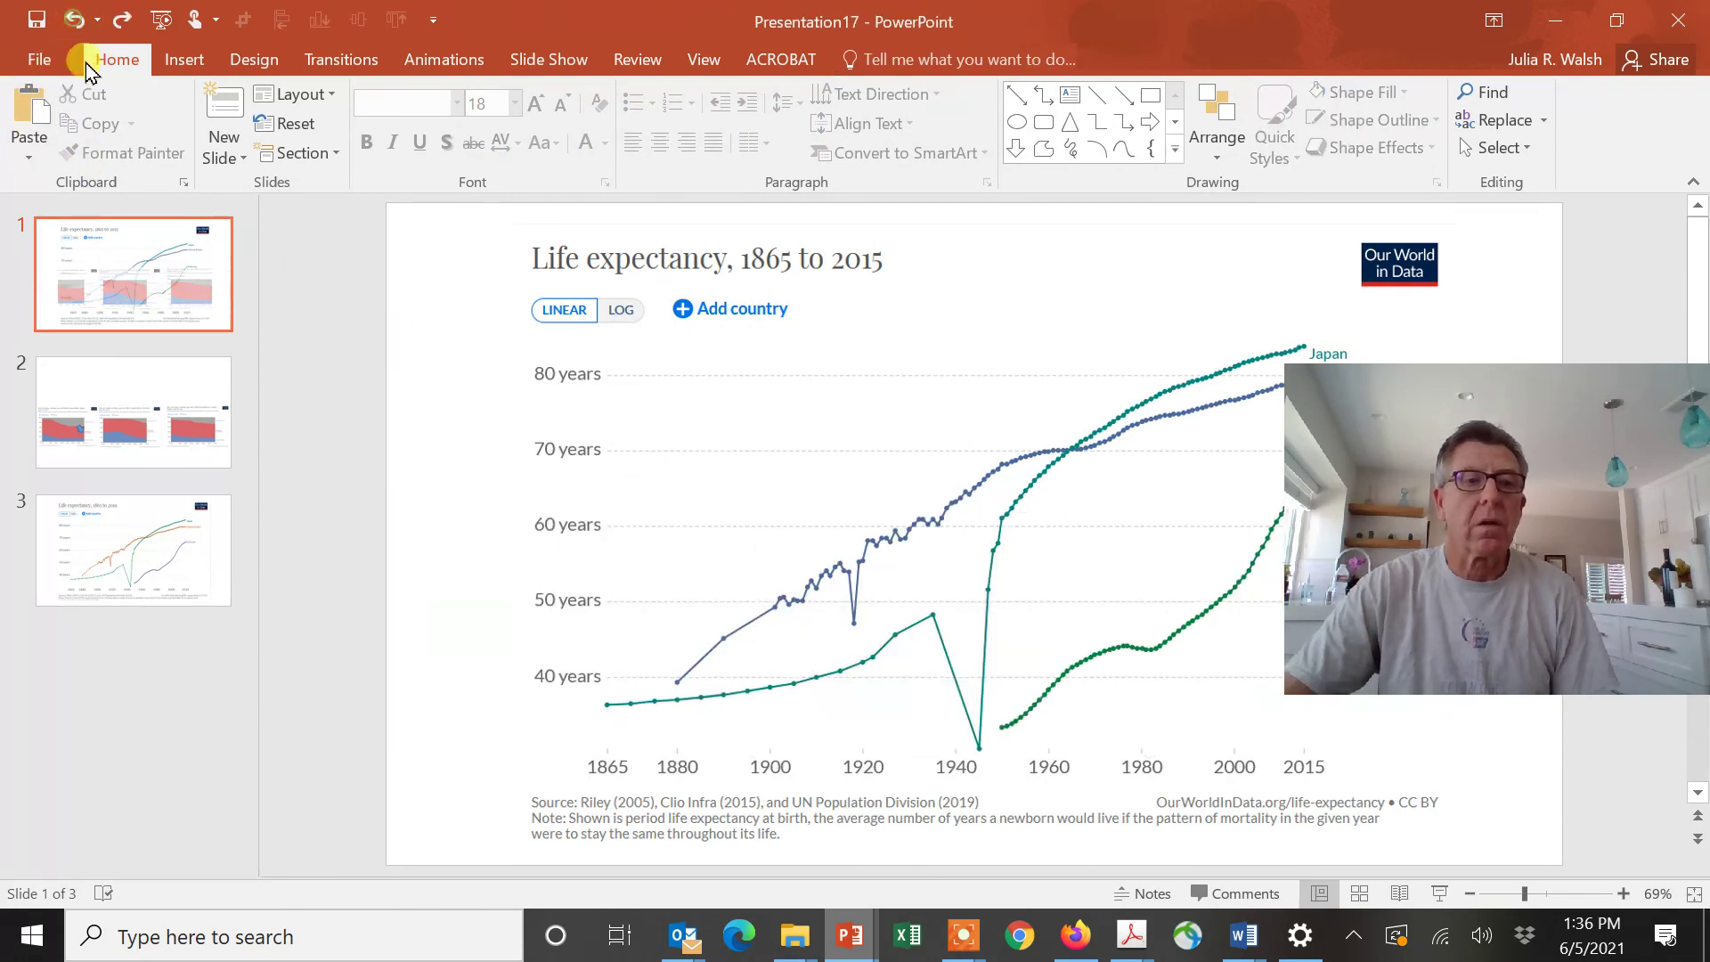
left_click(1152, 122)
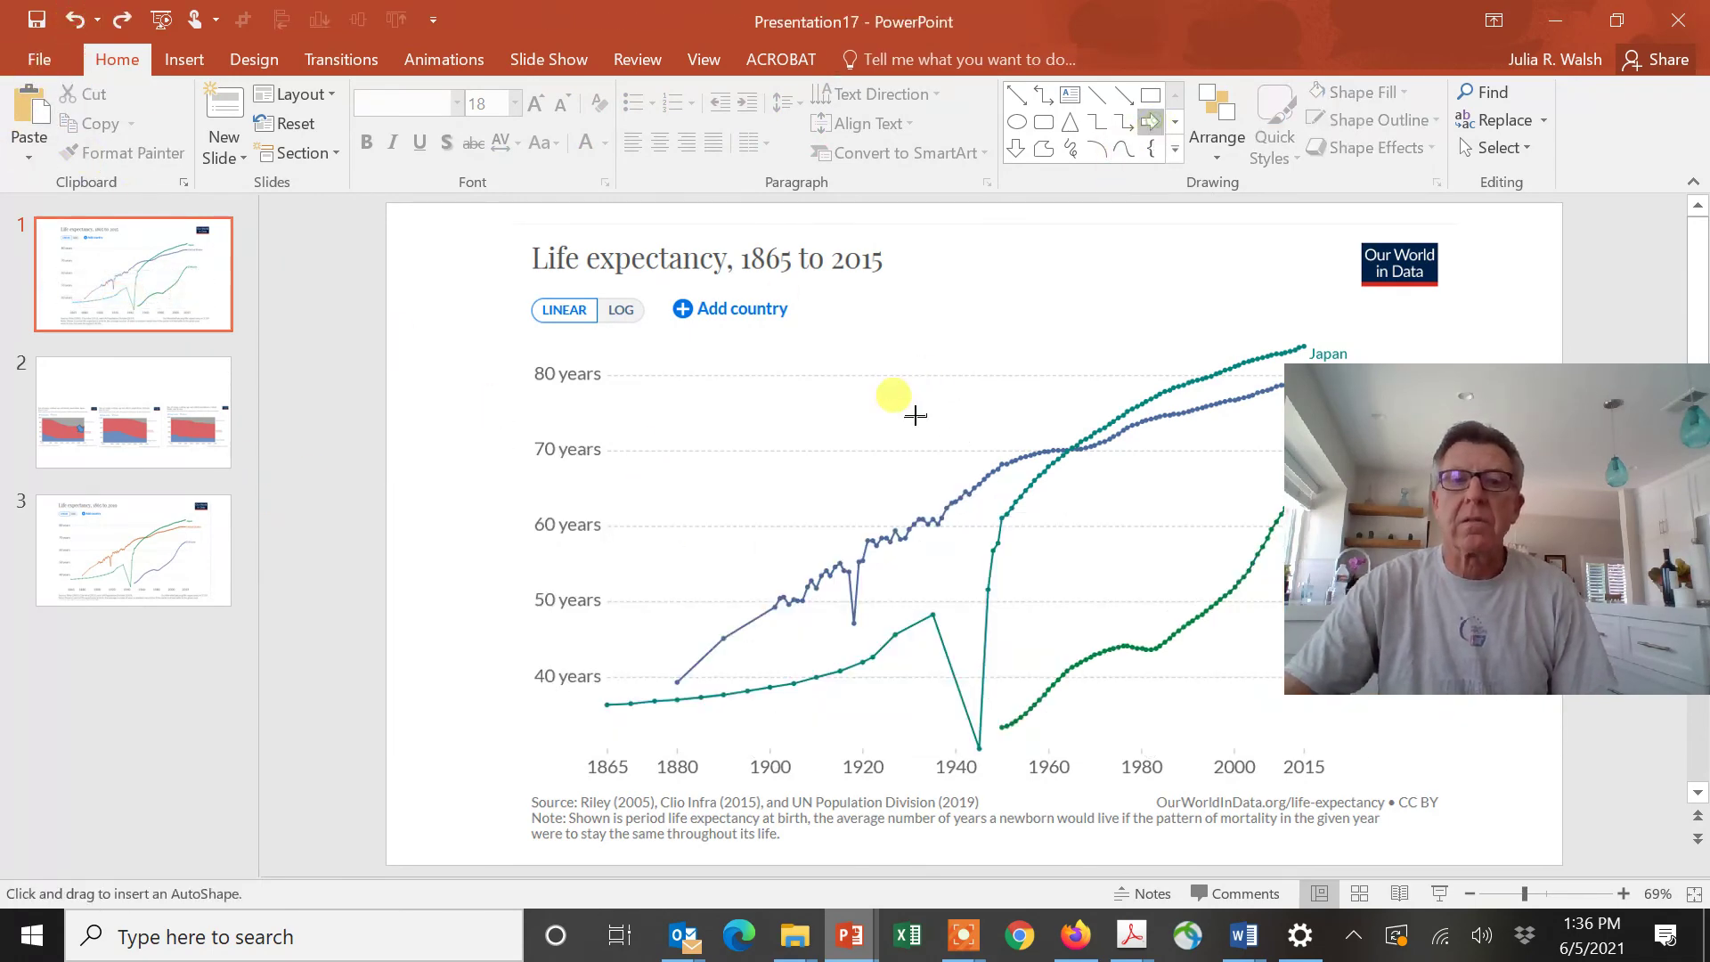
left_click_drag(817, 430, 873, 482)
left_click_drag(857, 398, 875, 441)
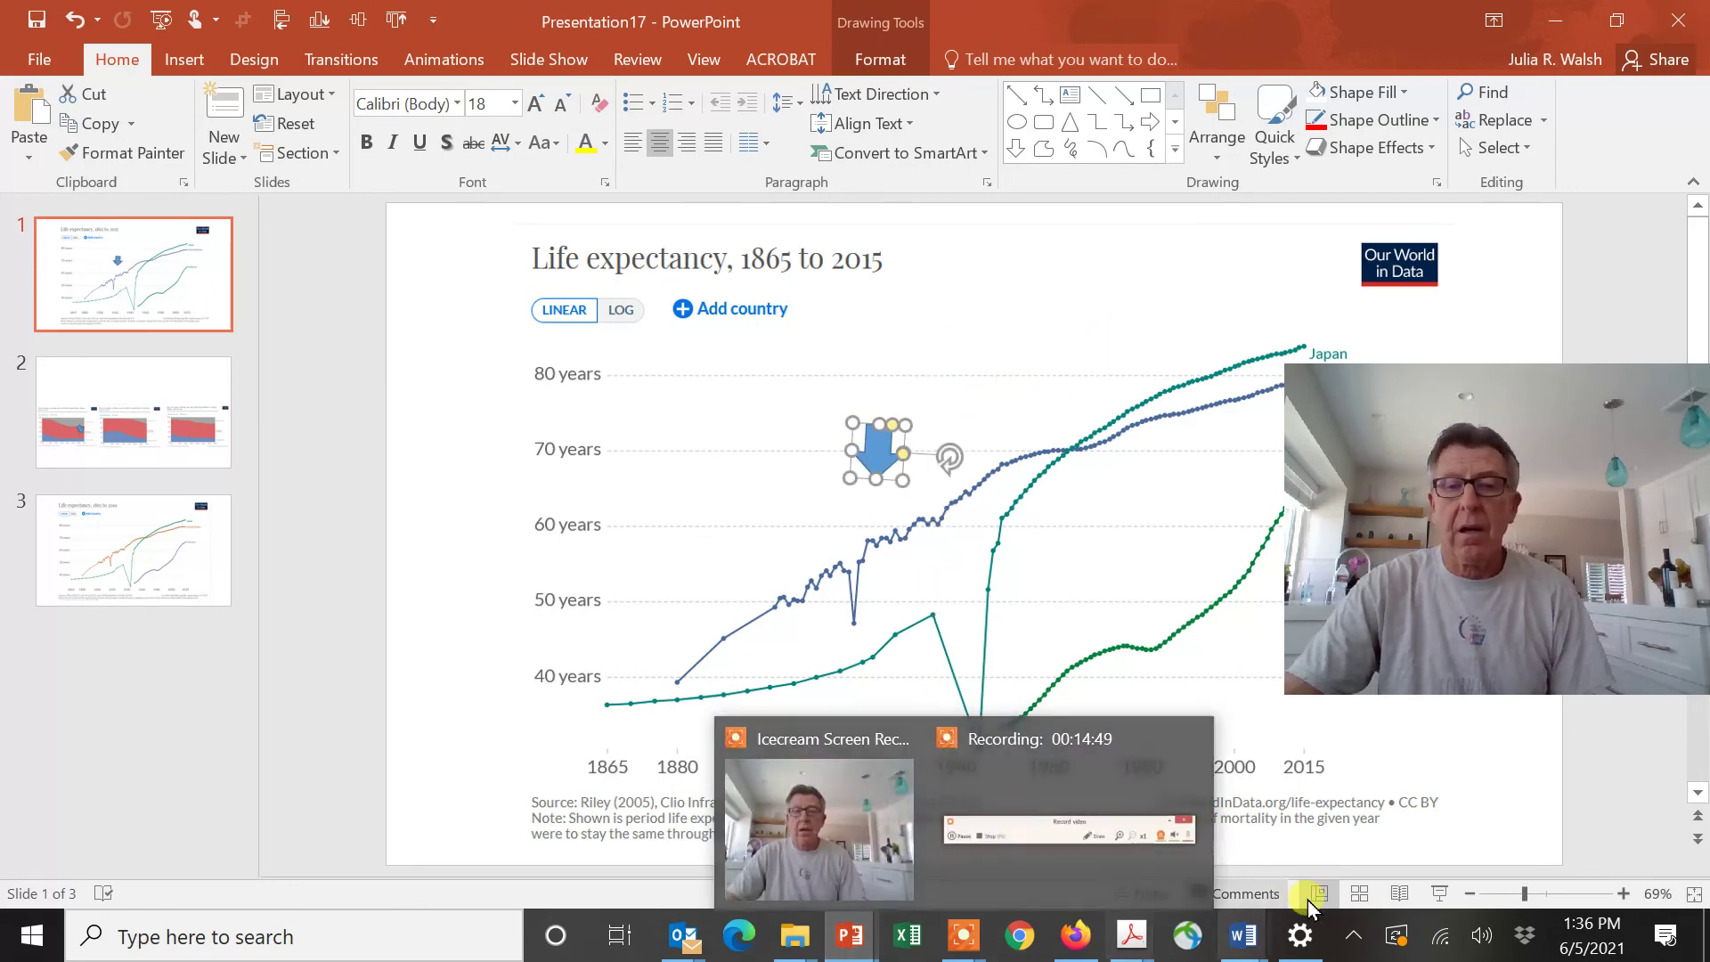
mouse_move(1277, 939)
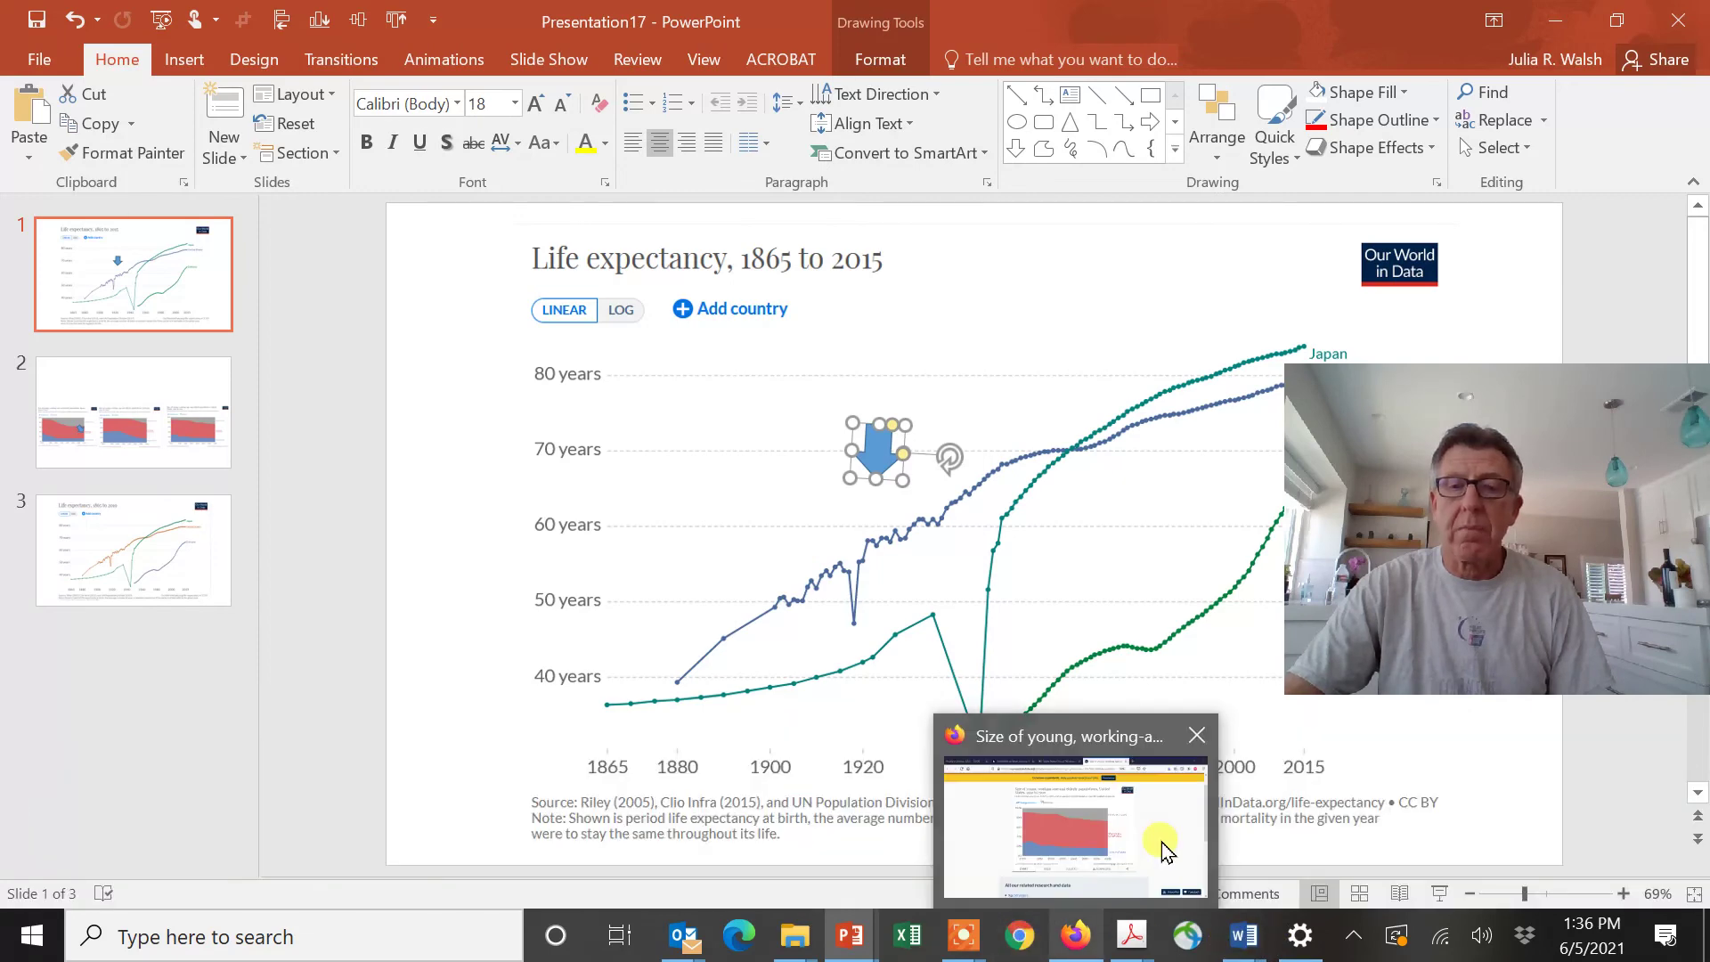
mouse_move(960, 891)
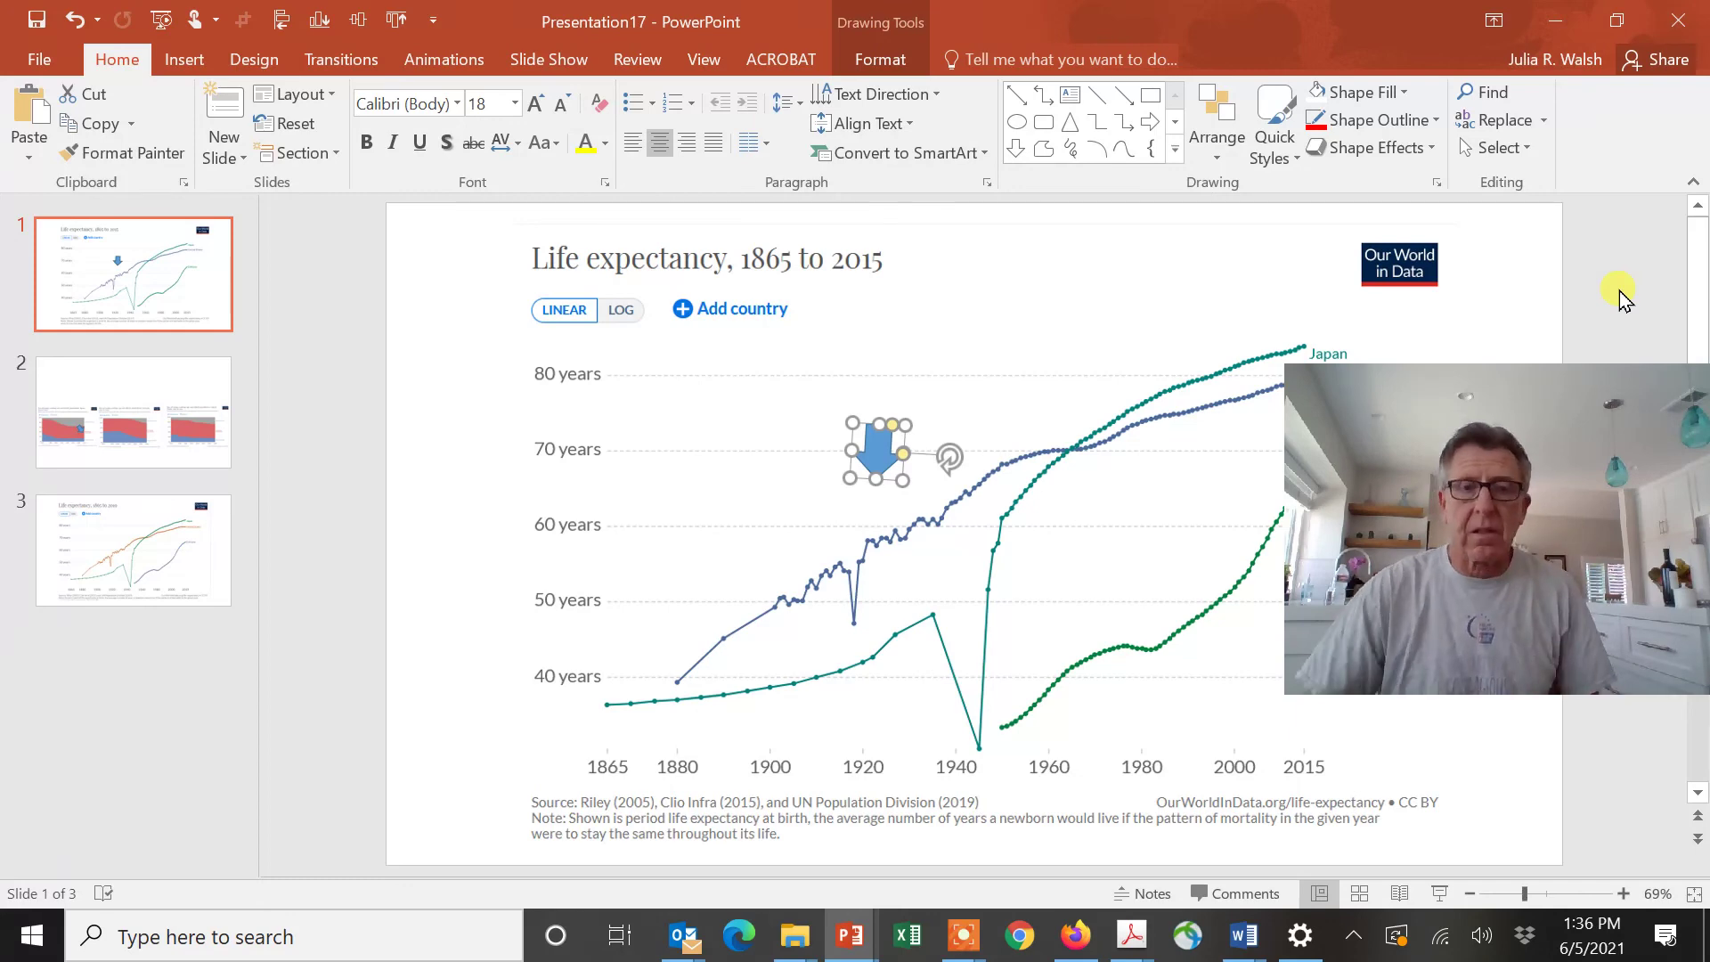
mouse_move(973, 949)
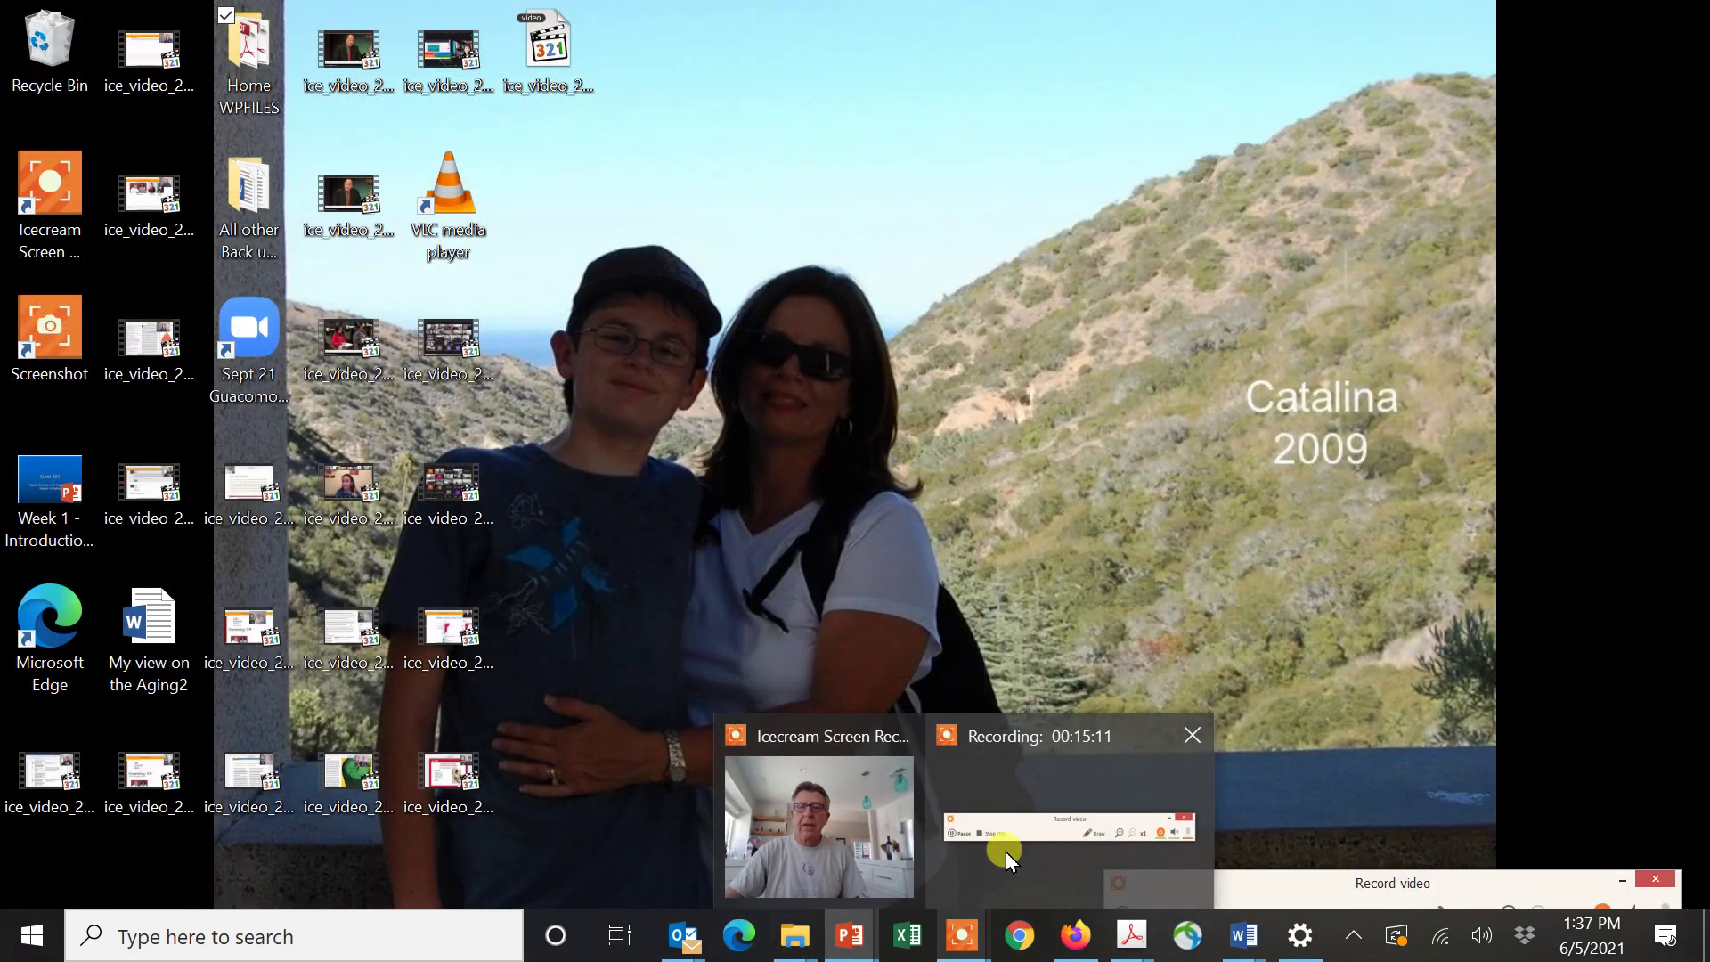
left_click(1007, 851)
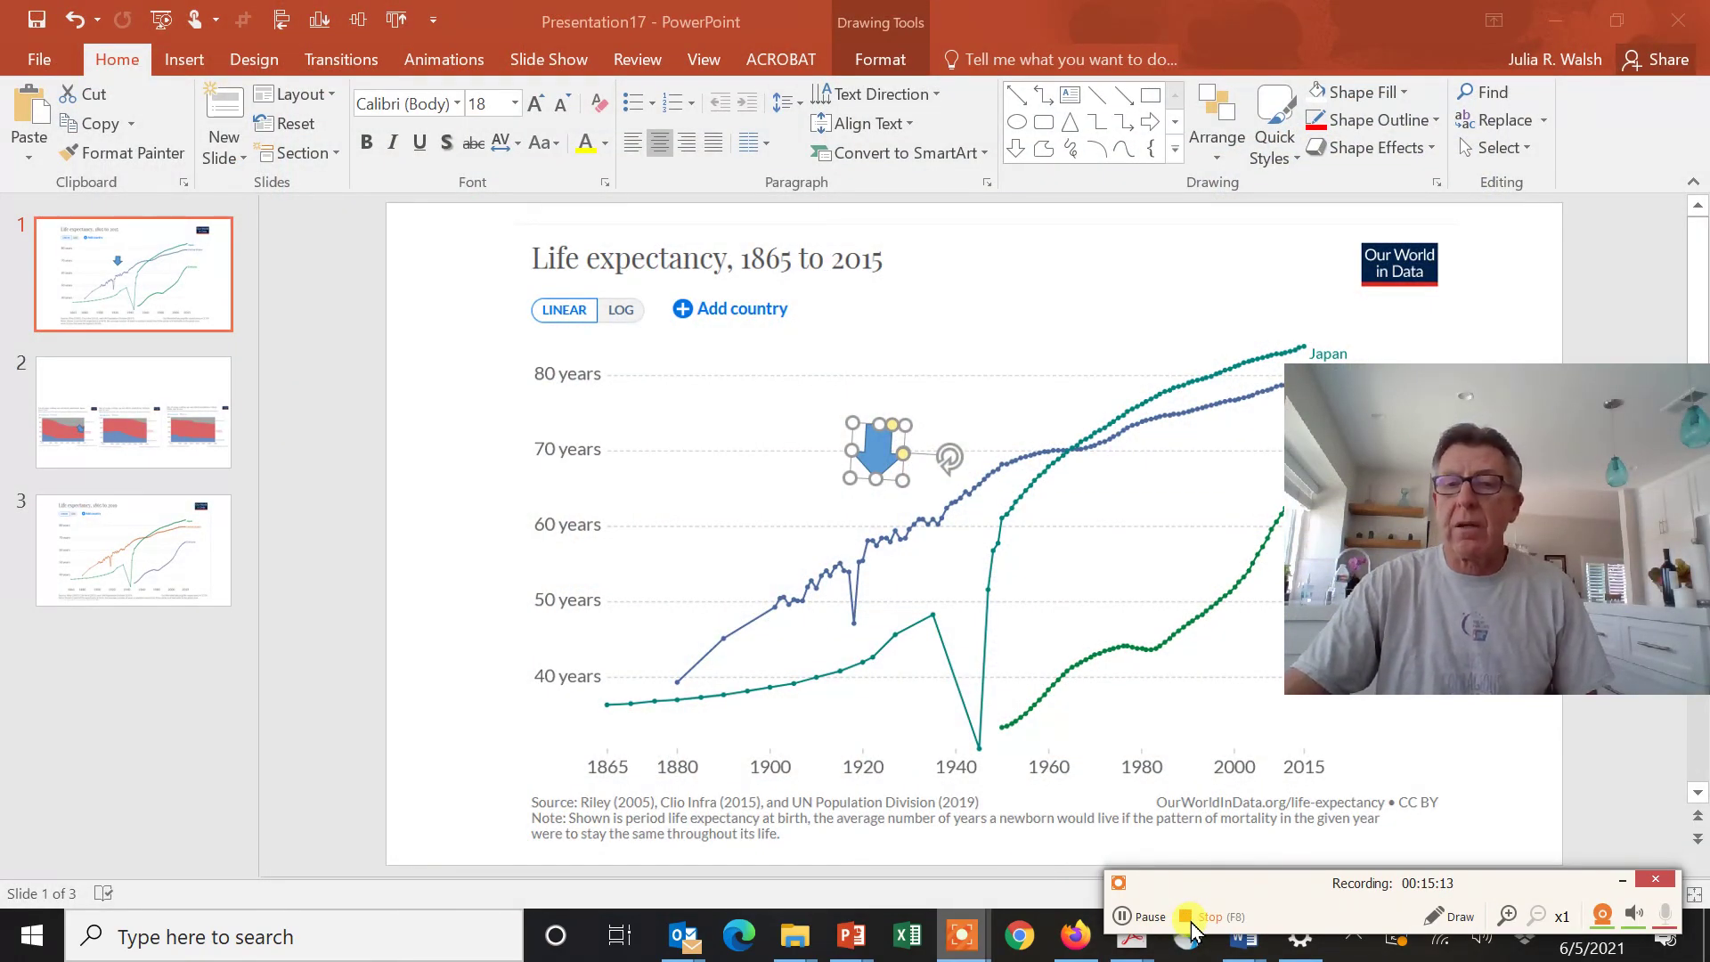